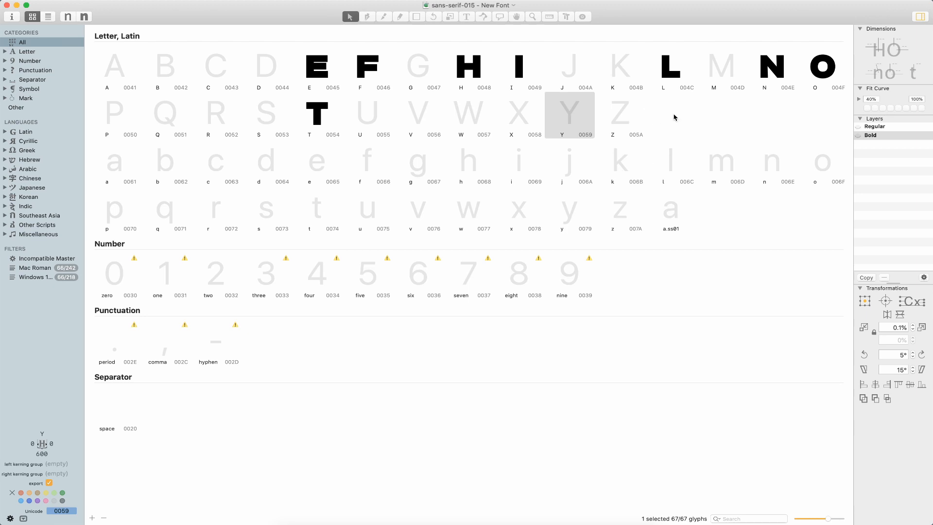
Open the M glyph and copy the Regular master's outlines into the Bold master.
double_click(719, 74)
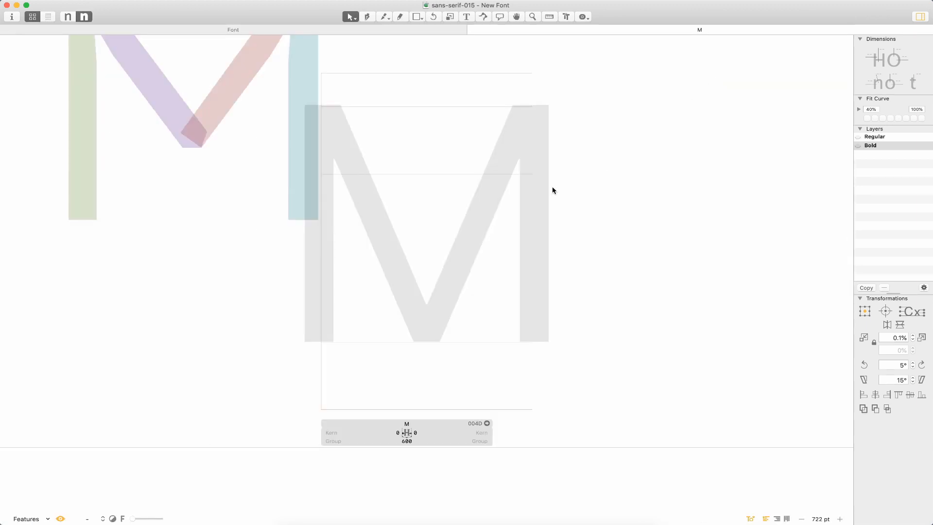
key(super+1)
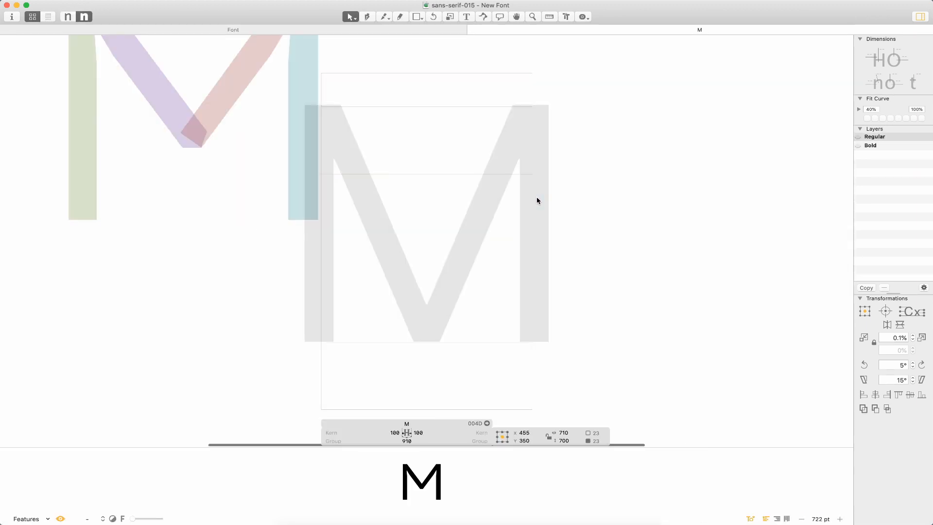
key(super+2)
key(super+v)
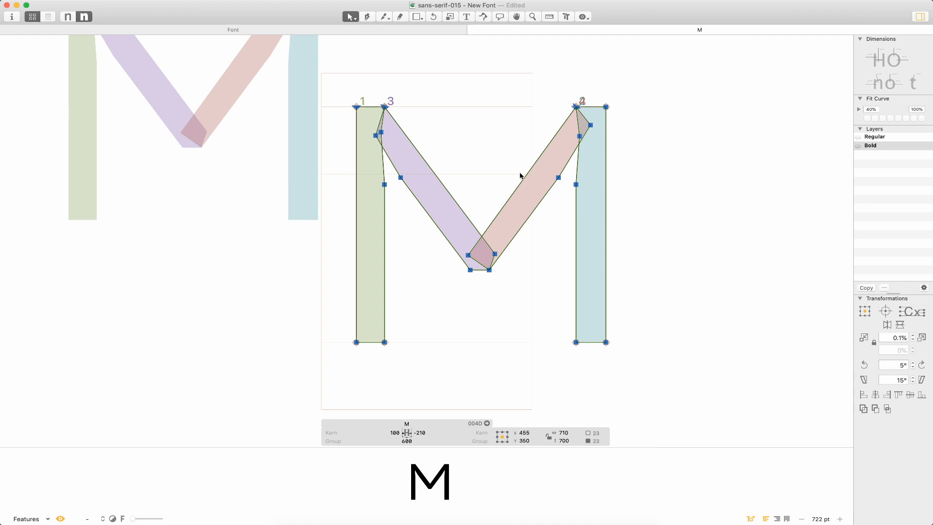
Offset all of the Bold M's paths by 70 horizontally and 70 vertically, with Keep Compatible enabled.
click(420, 286)
key(super+a)
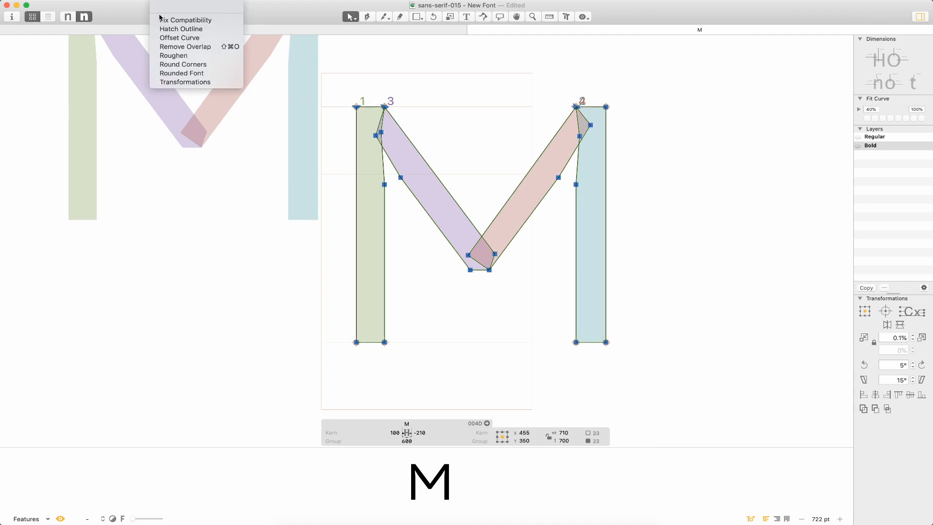
click(166, 39)
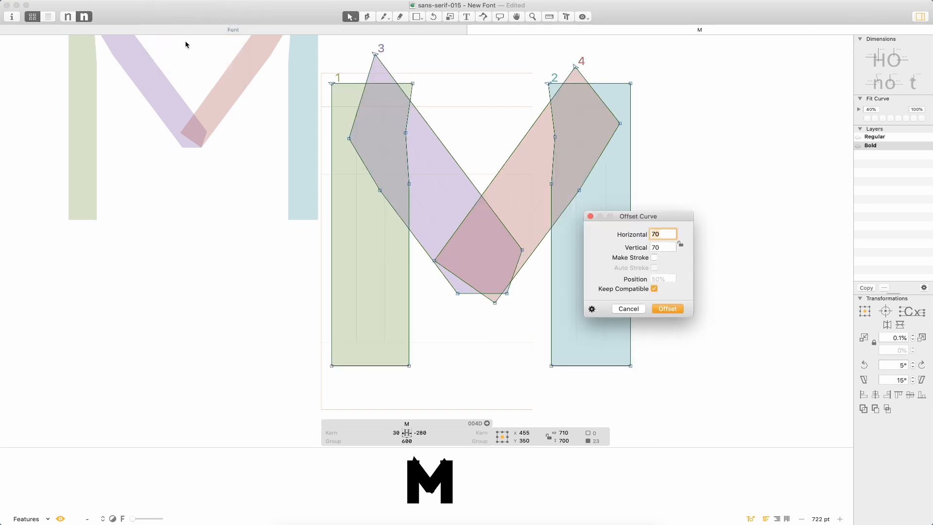
click(674, 311)
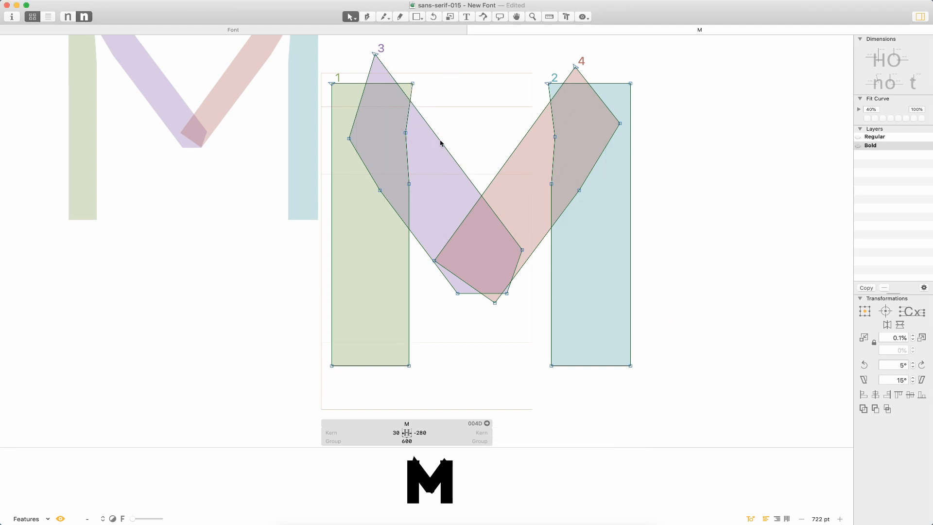
Compare the M's Regular and Bold masters, and turn on the interpolations display.
key(super+1)
key(super+2)
click(186, 1)
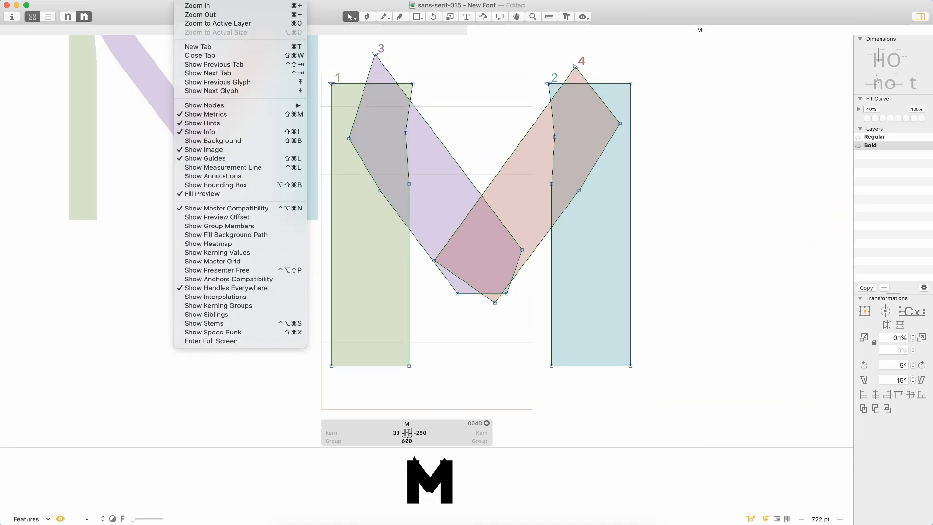
click(195, 297)
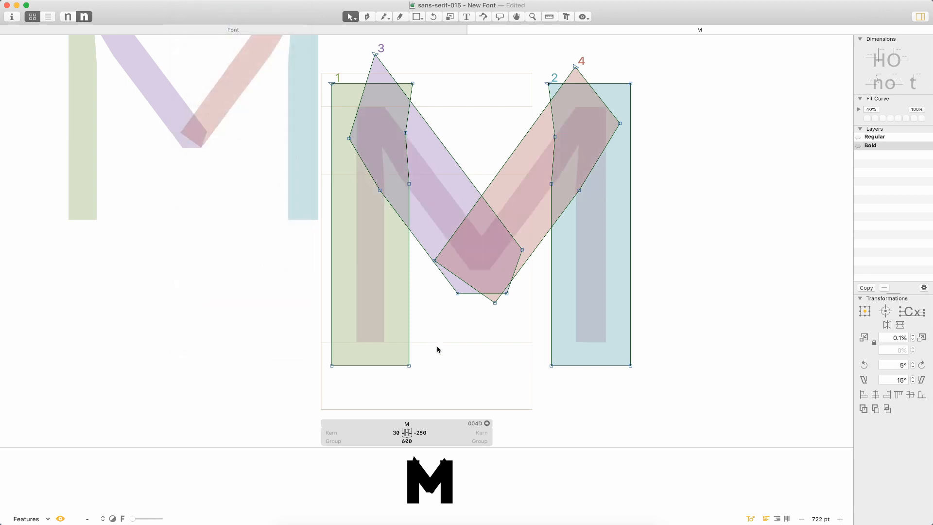
Move the bottom nodes of both Bold M stems up to the baseline.
drag(433, 353, 708, 410)
drag(633, 370, 633, 347)
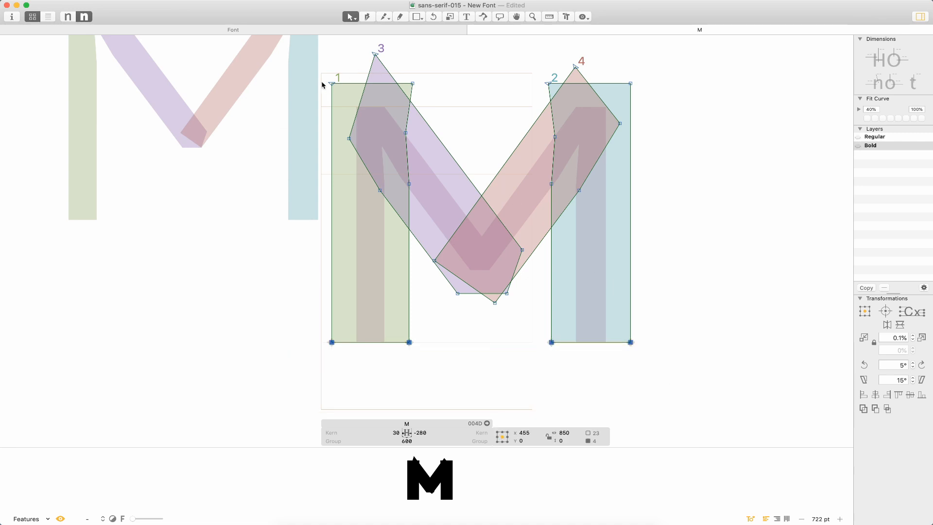
click(311, 57)
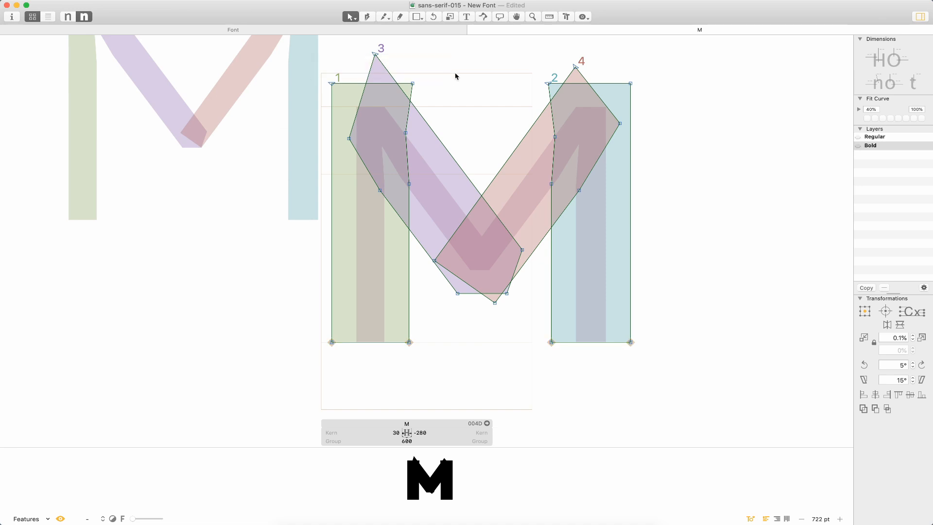
Lower the top corners and inner-edge nodes of both M stems together so the tops sit at the cap height of 700.
click(412, 84)
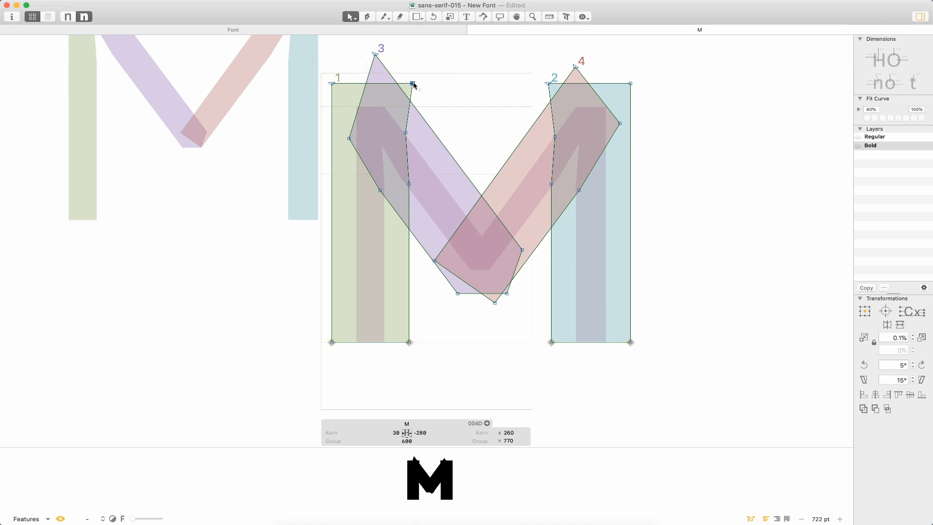
shift+click(332, 83)
shift+click(407, 134)
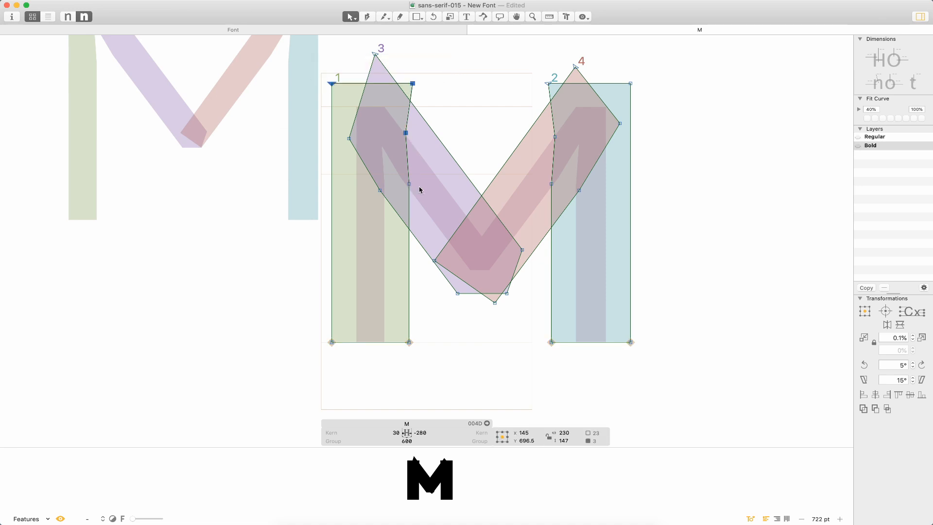
shift+click(409, 184)
shift+click(551, 184)
shift+click(555, 137)
shift+click(548, 84)
shift+click(631, 84)
drag(413, 84, 413, 107)
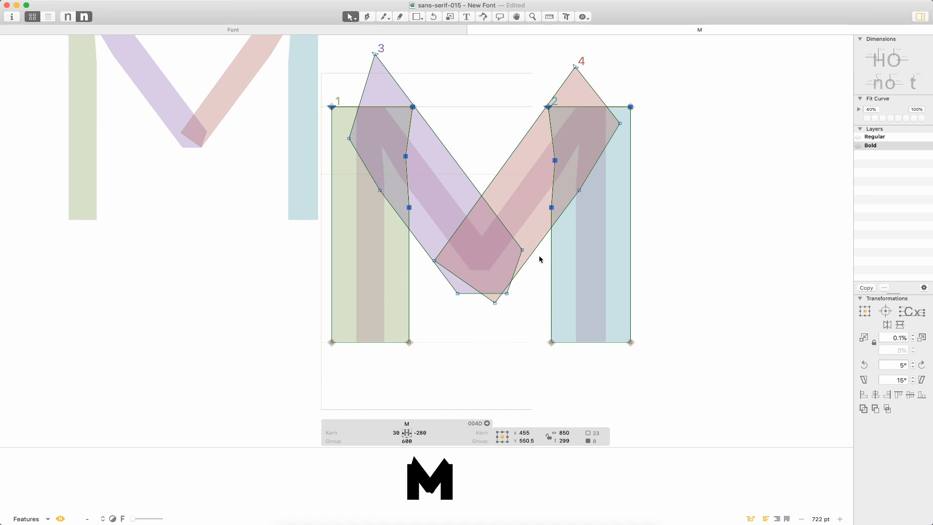
Place the N temporarily before the M to check its sidebearing settings, and return to the M alone.
click(419, 433)
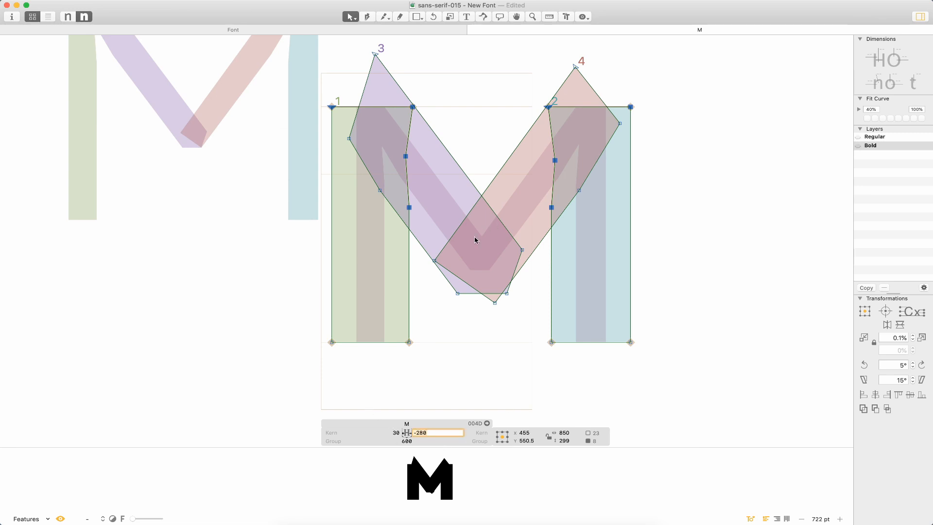
click(448, 383)
click(401, 433)
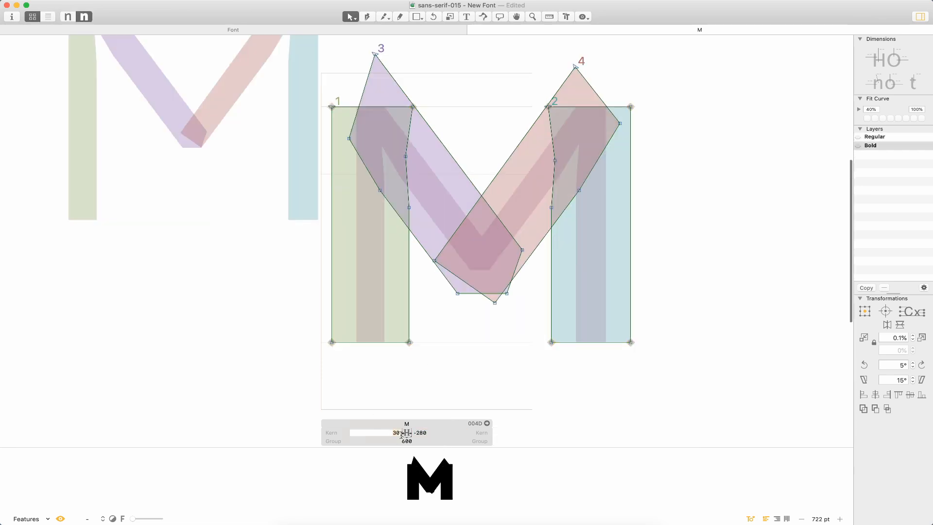
click(487, 354)
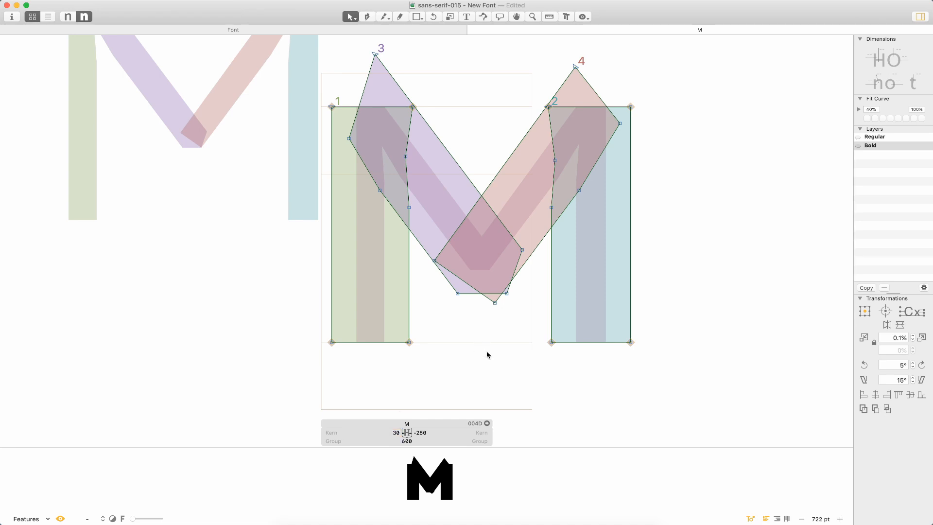
text(t)
text(N)
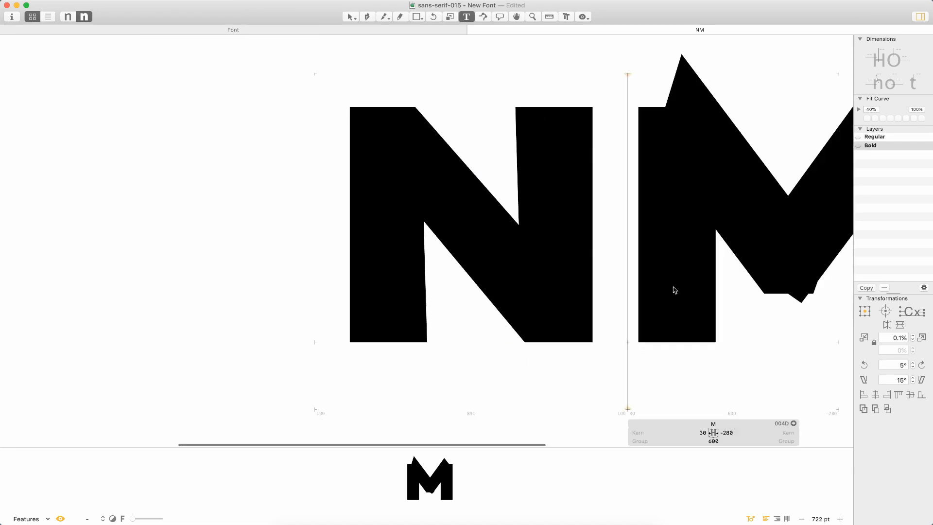
double_click(496, 228)
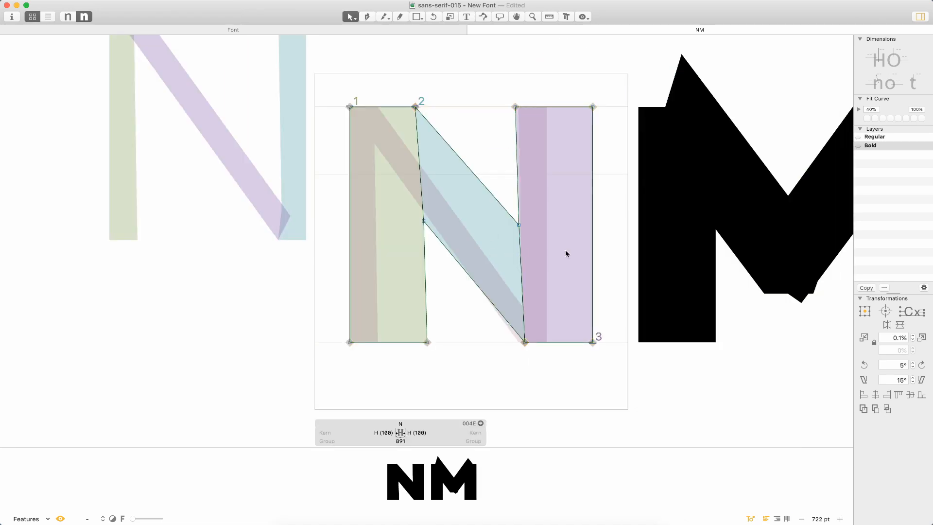
double_click(709, 310)
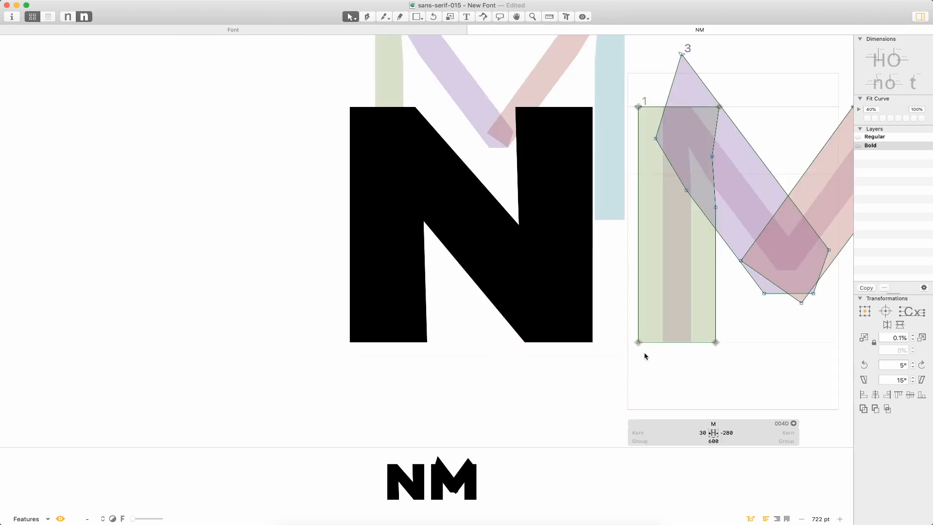
key(t)
key(BackSpace)
key(Escape)
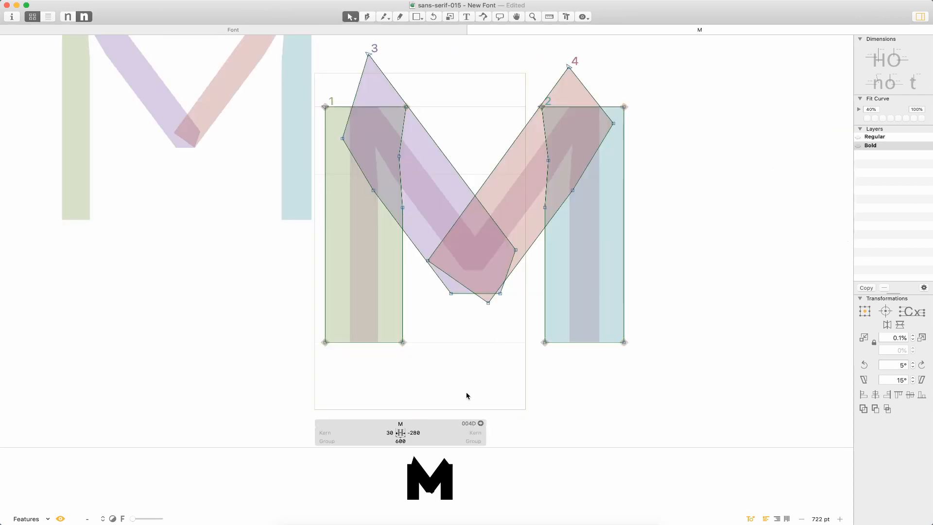
Link both the left and right sidebearings of the Bold M to H.
click(390, 432)
text(H)
key(Tab)
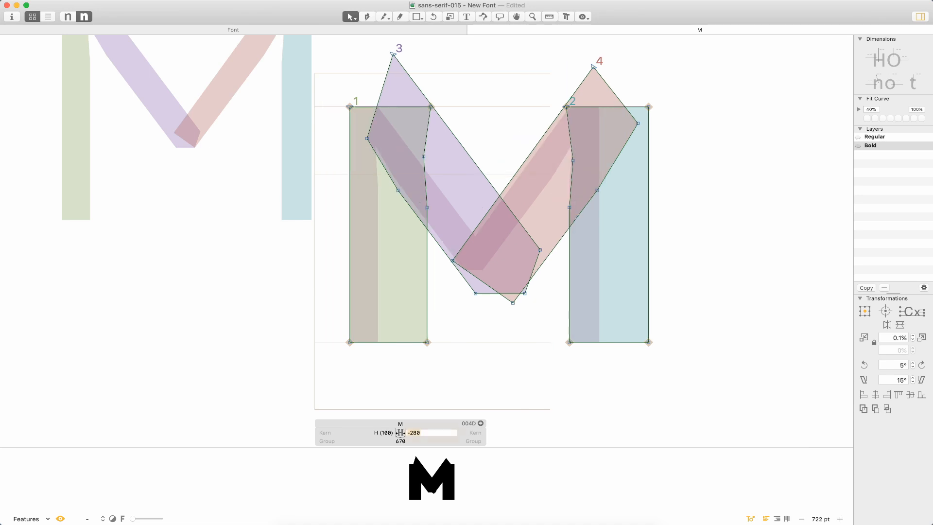
text(H)
key(Return)
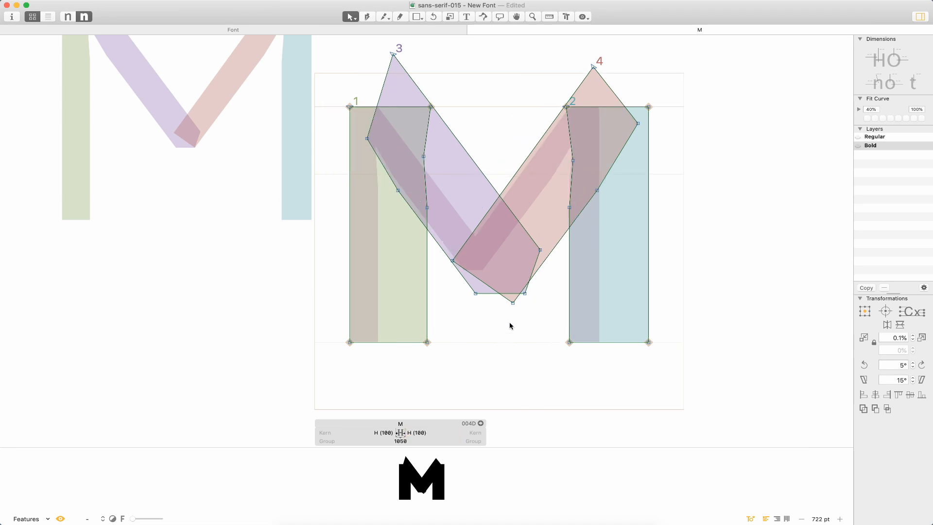
Snap the top points of both M diagonals onto the stems' inner top corners at height 700, and preview the filled shape.
key(z)
click(348, 351)
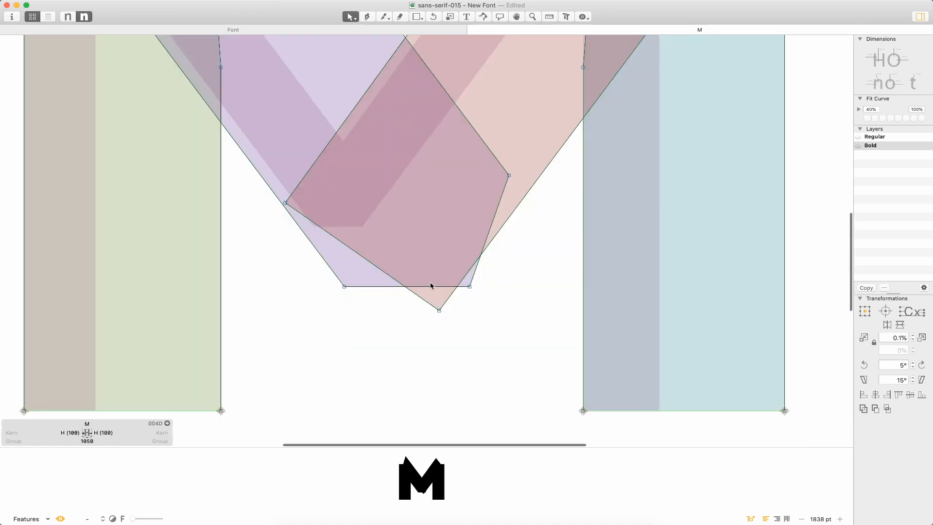
key(space)
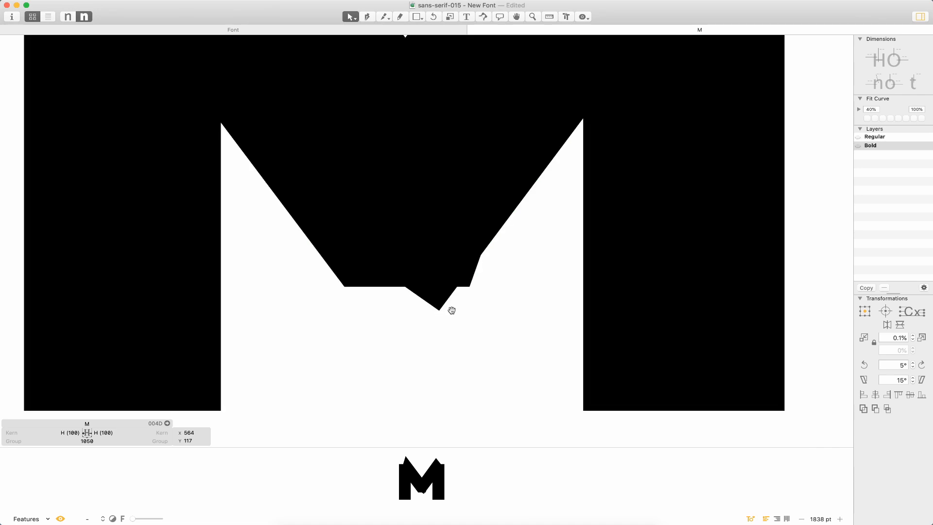
key(super+minus)
key(super+minus)
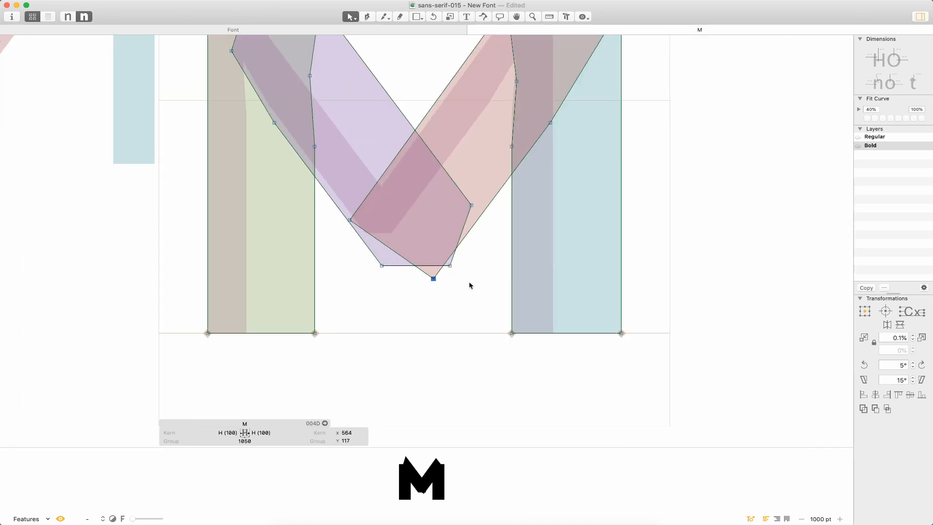
key(space)
drag(453, 349, 453, 380)
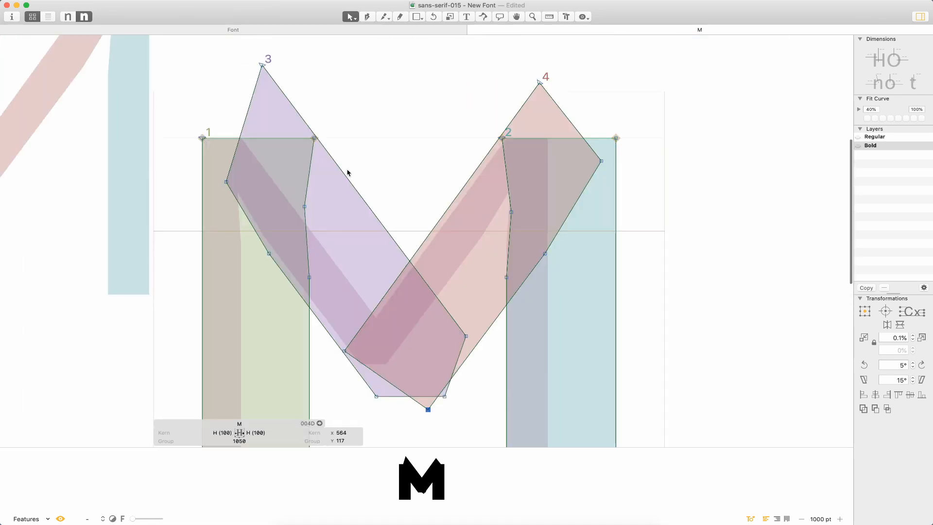
drag(252, 57, 314, 138)
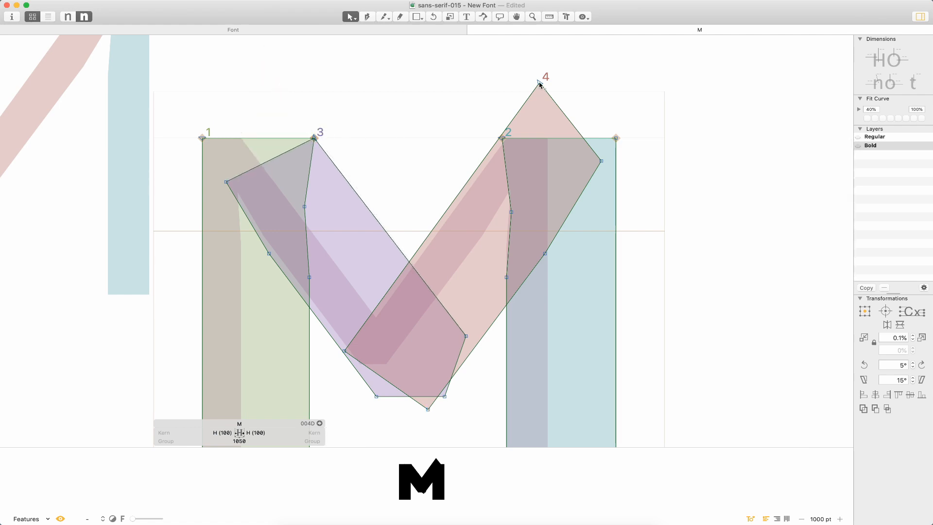
drag(540, 82, 503, 141)
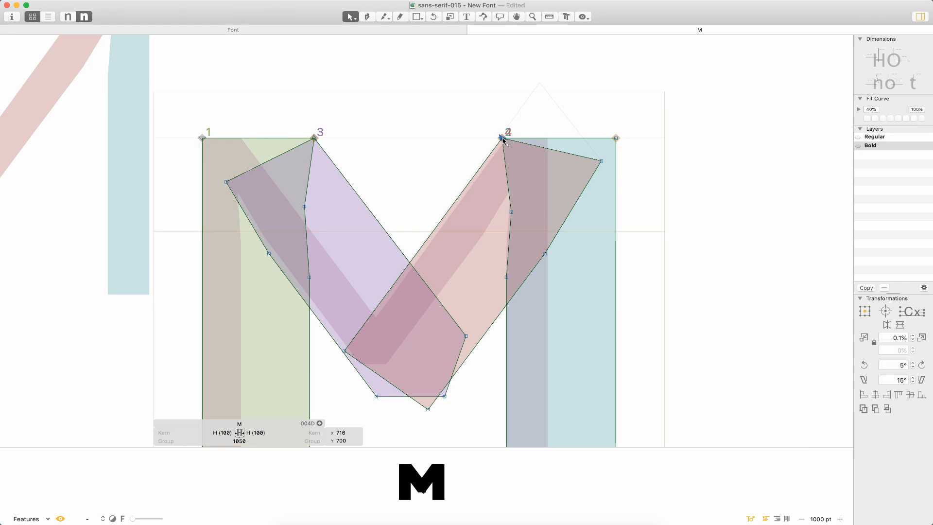
key(space)
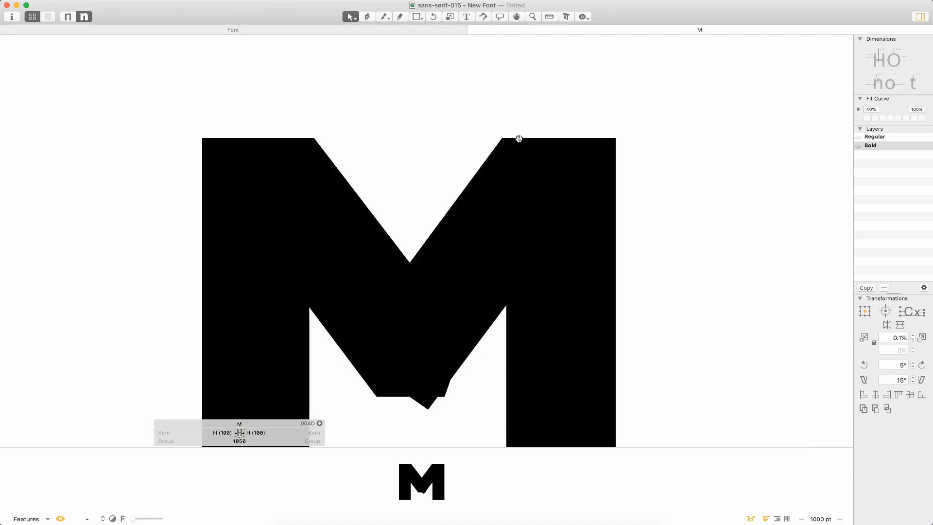
key(space)
Add an N before the M and examine how its diagonal joins the stems in the Regular and Bold masters.
scroll(524, 250, down, 3)
scroll(523, 247, down, 1)
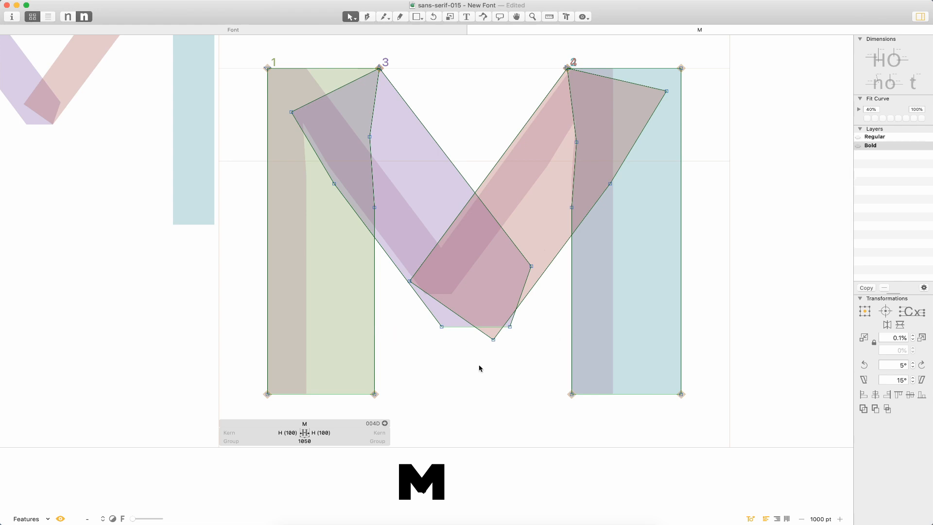
key(space)
text(t)
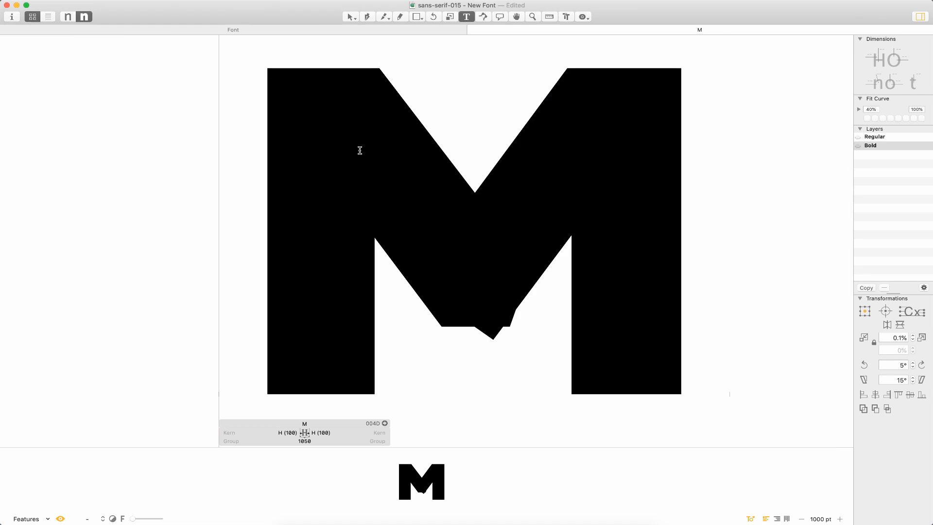
text(N)
key(Escape)
double_click(260, 230)
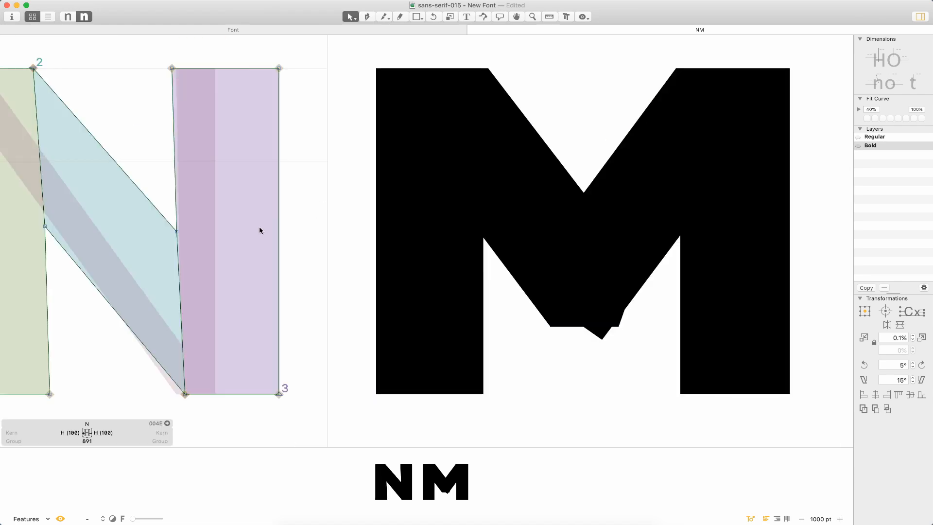
drag(181, 239, 352, 256)
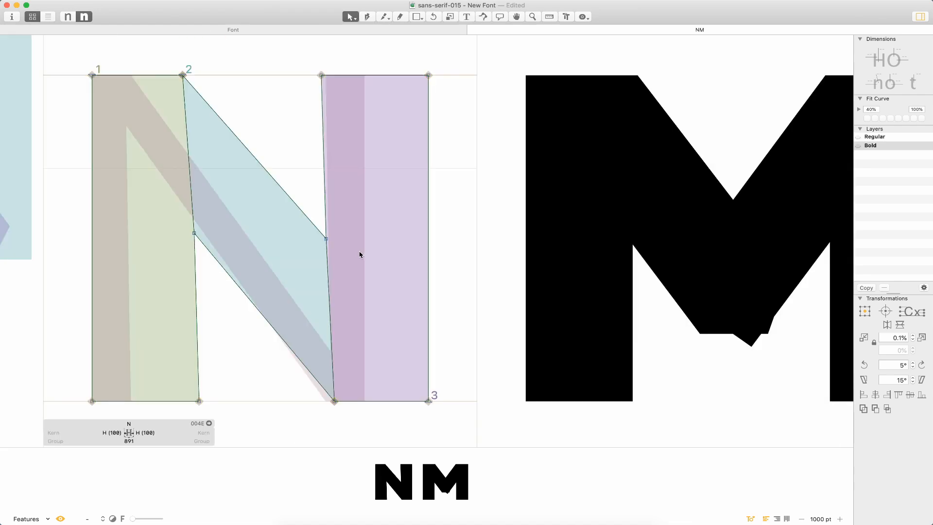
key(super+1)
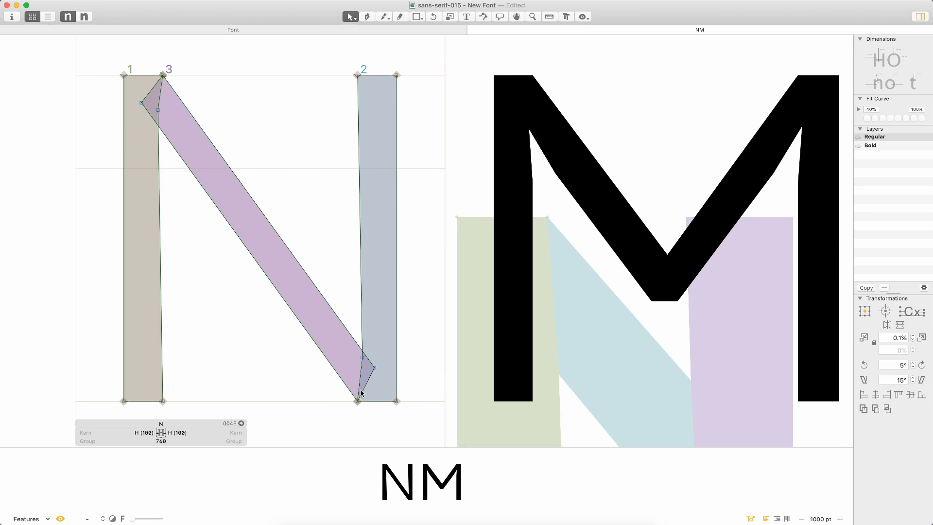
key(super+2)
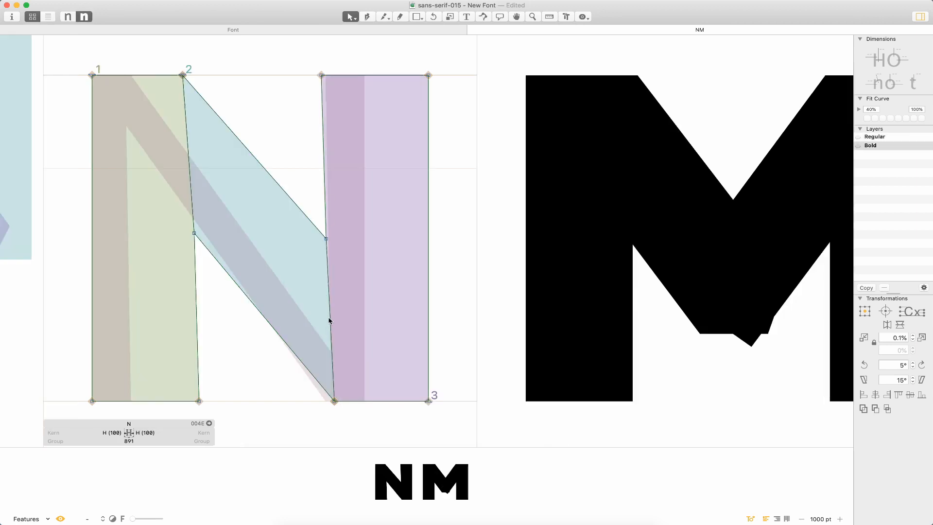
Examine the filled shapes of the Bold N and M side by side.
key(space)
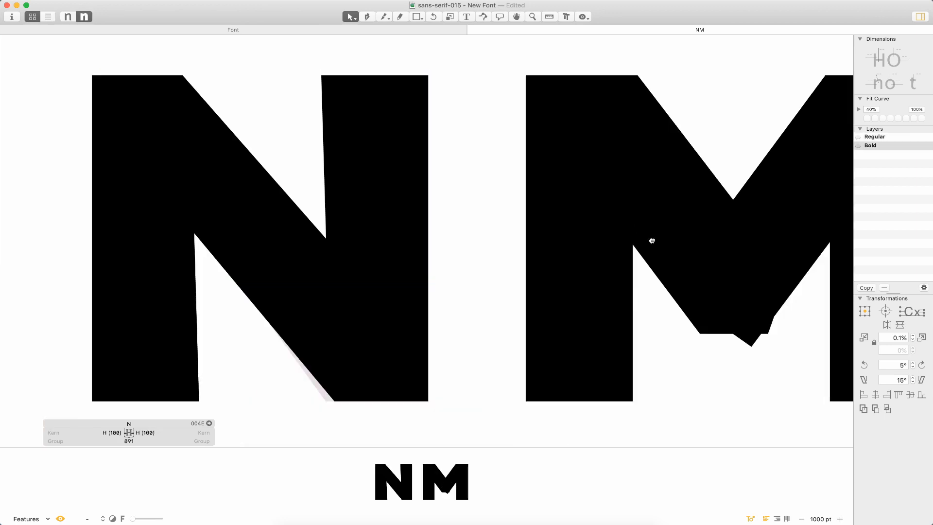
drag(684, 282, 395, 248)
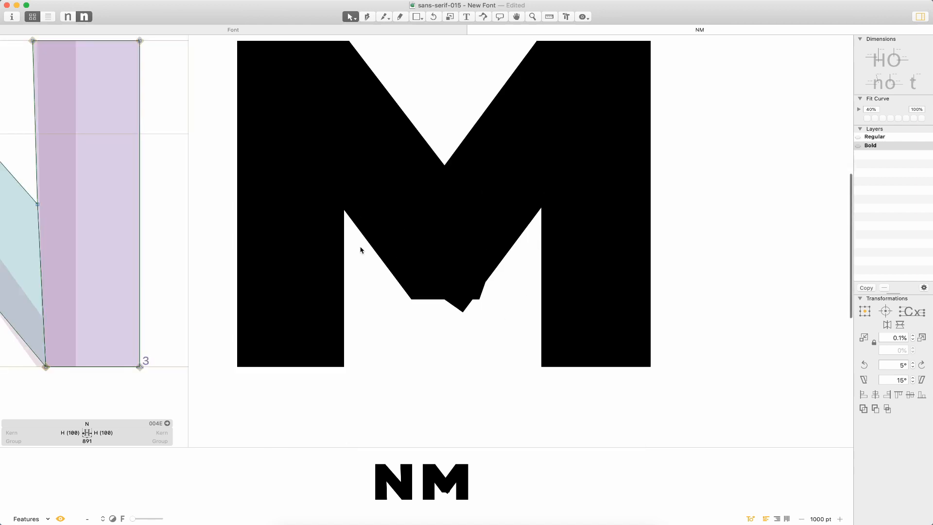
key(super+minus)
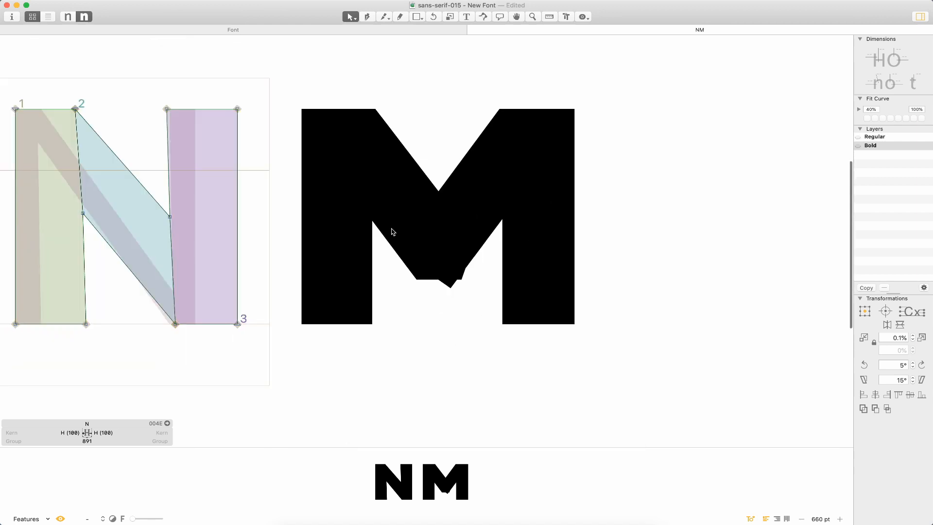
scroll(408, 226, left, 3)
In the Regular M, delete the node partway down the inner edge of each stem, and preview the filled letters.
key(super+1)
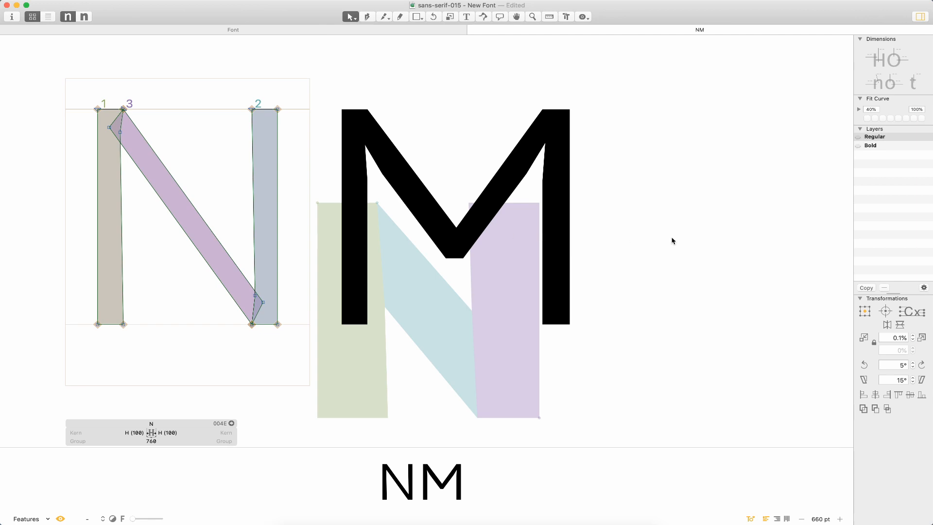
double_click(367, 181)
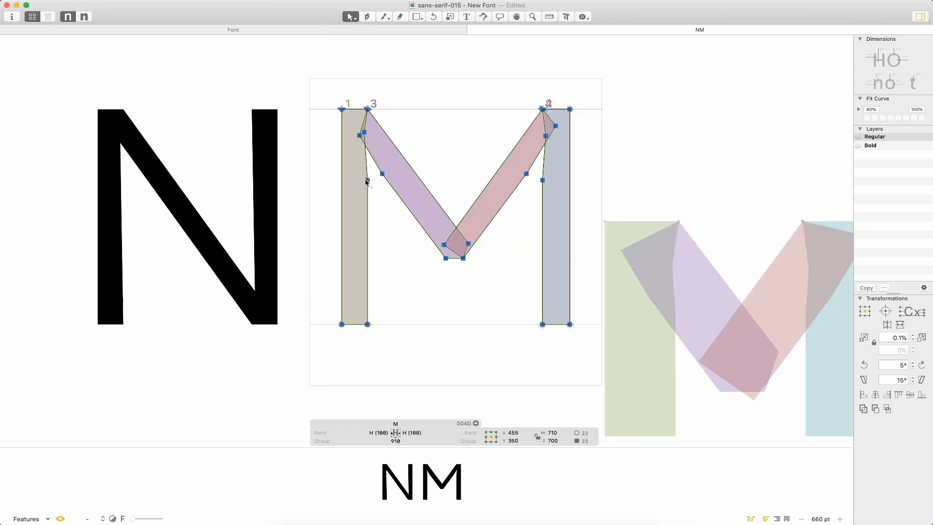
click(367, 180)
shift+click(543, 181)
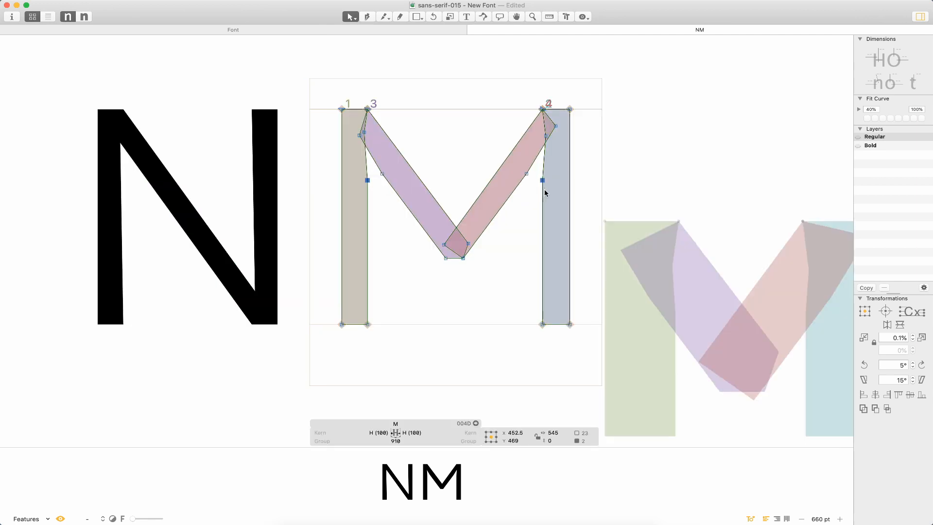
key(BackSpace)
key(space)
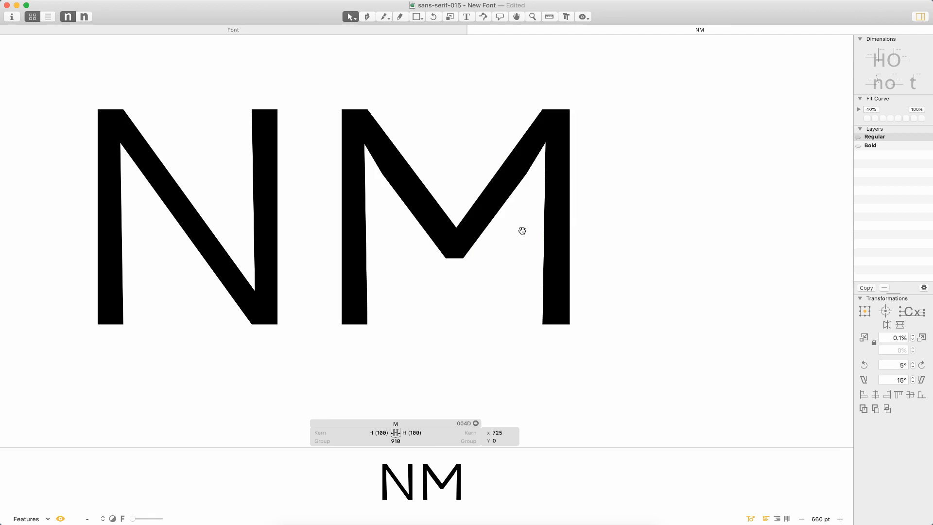
Move the upper inner node of each Regular M stem slightly toward the letter's centre to soften the taper.
click(547, 139)
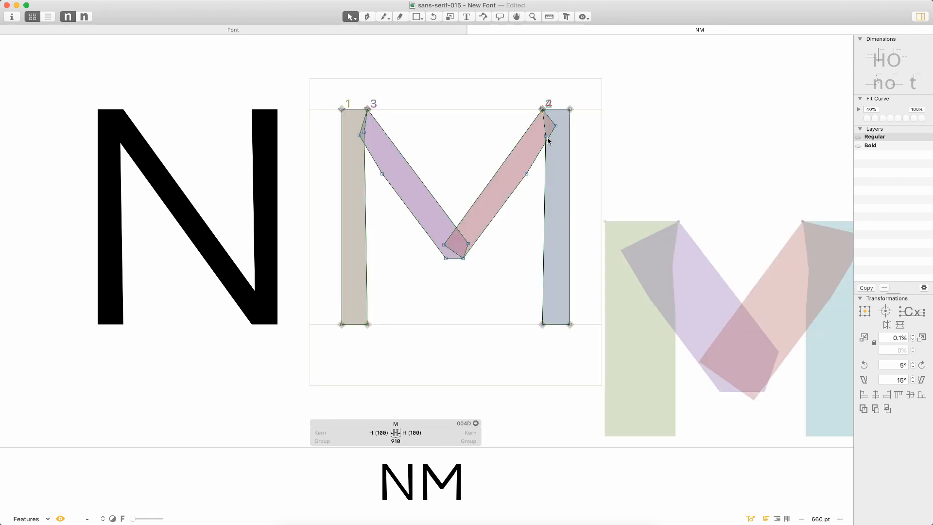
click(545, 136)
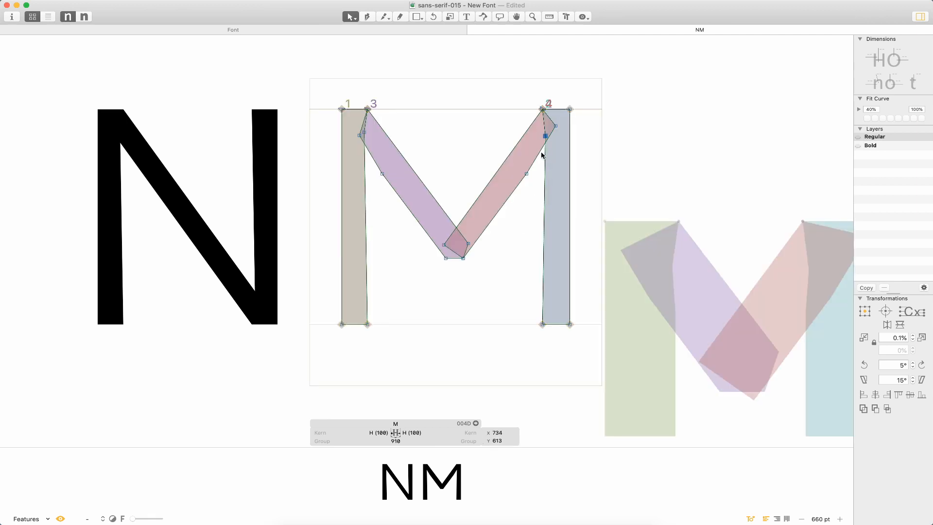
click(364, 132)
click(442, 141)
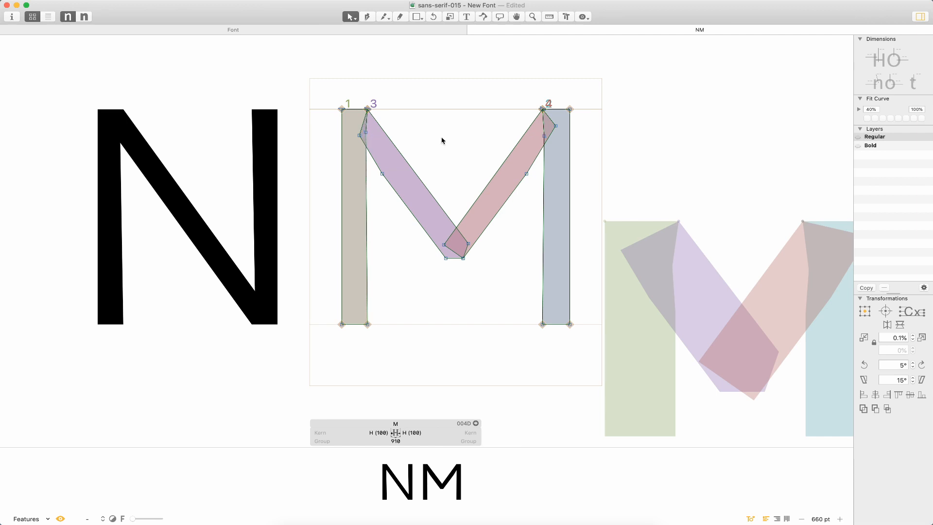
In the Bold M, delete the node partway down the inner edge of each stem, and preview the result.
key(super+2)
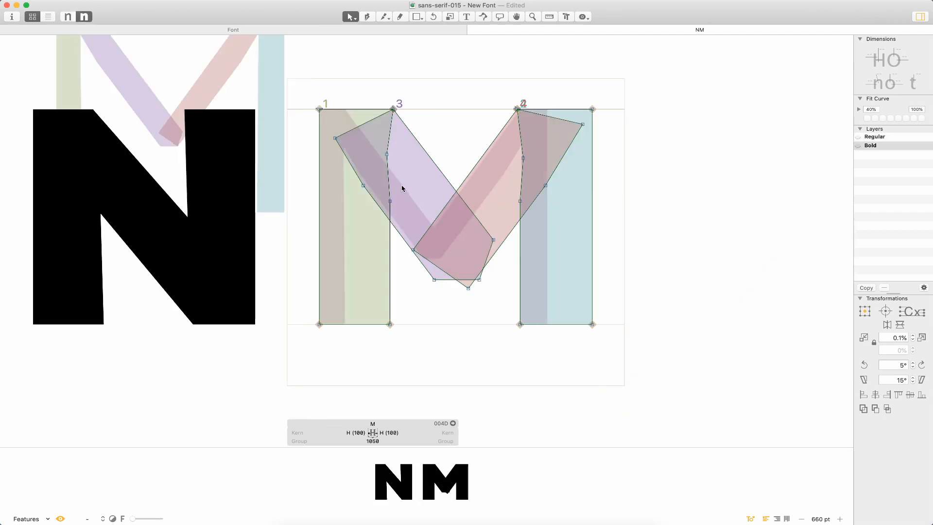
click(389, 201)
key(BackSpace)
click(520, 201)
key(BackSpace)
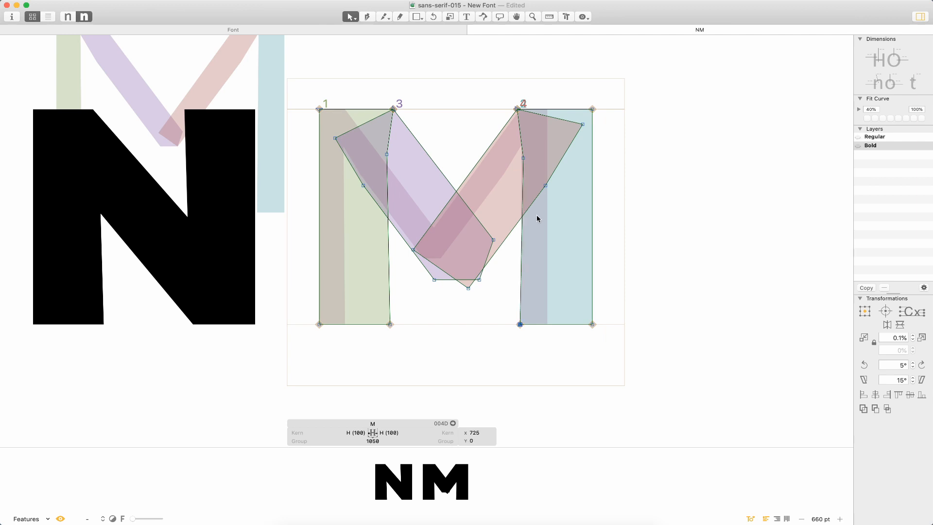
key(space)
Raise the underside node of both Bold M diagonals, where they overlap the stems, to Y 472, and preview the shape.
click(544, 185)
key(shift+Up)
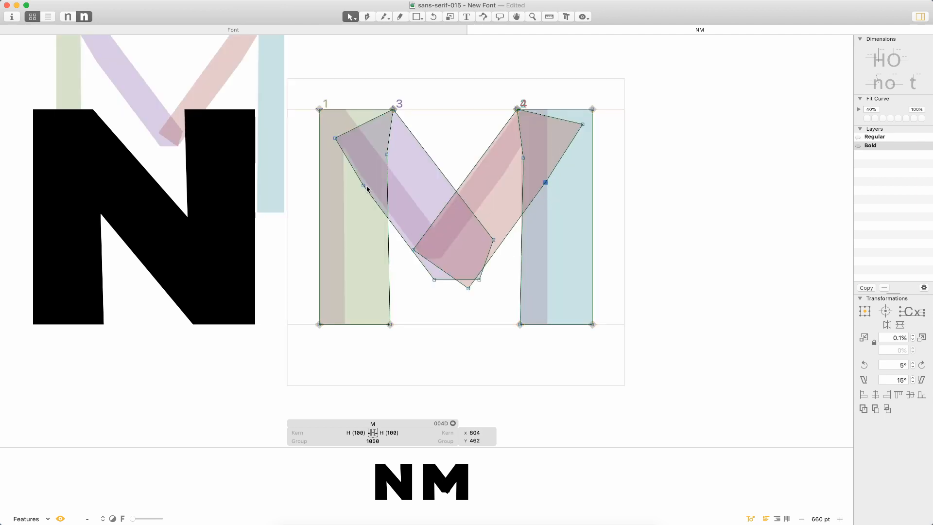
key(shift+Up)
click(363, 186)
key(shift+Up)
key(shift+Up)
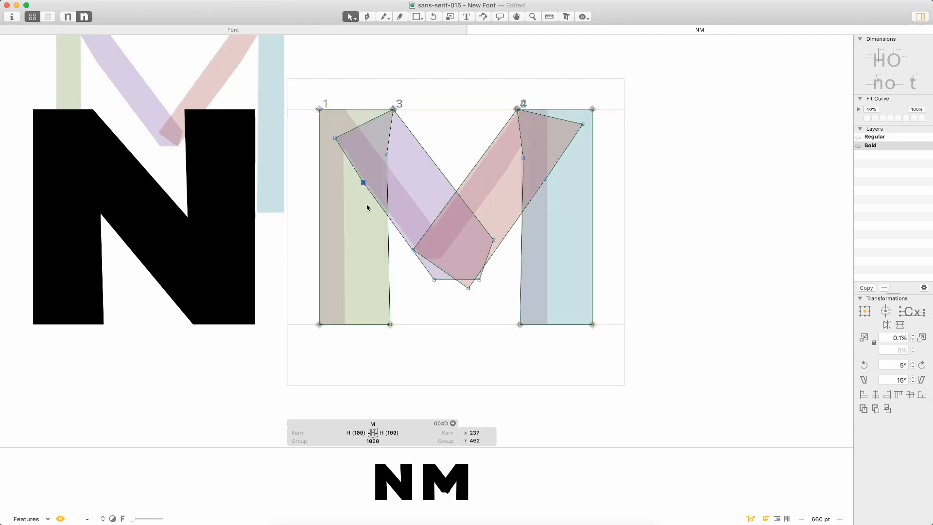
key(space)
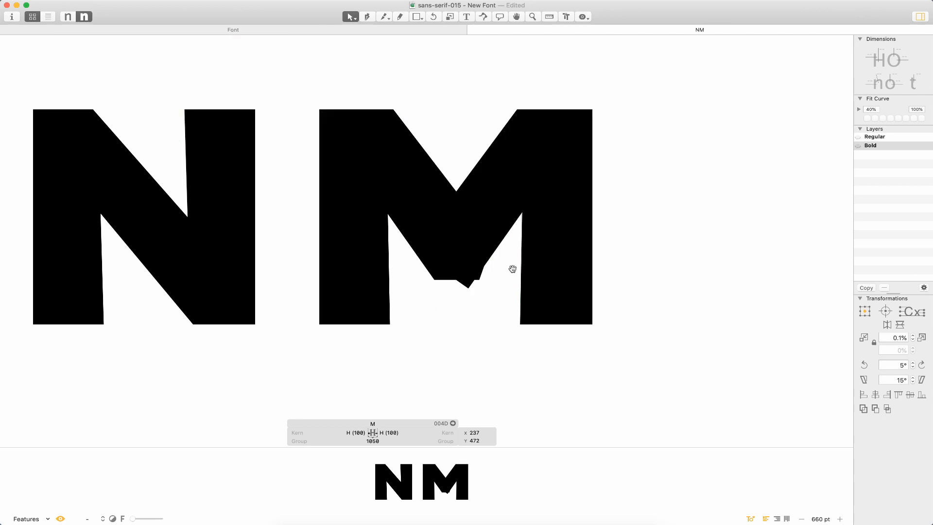
Try moving the lower right corner of the Bold M's left diagonal inward, undo the move, and preview the bottom joint.
scroll(466, 264, up, 5)
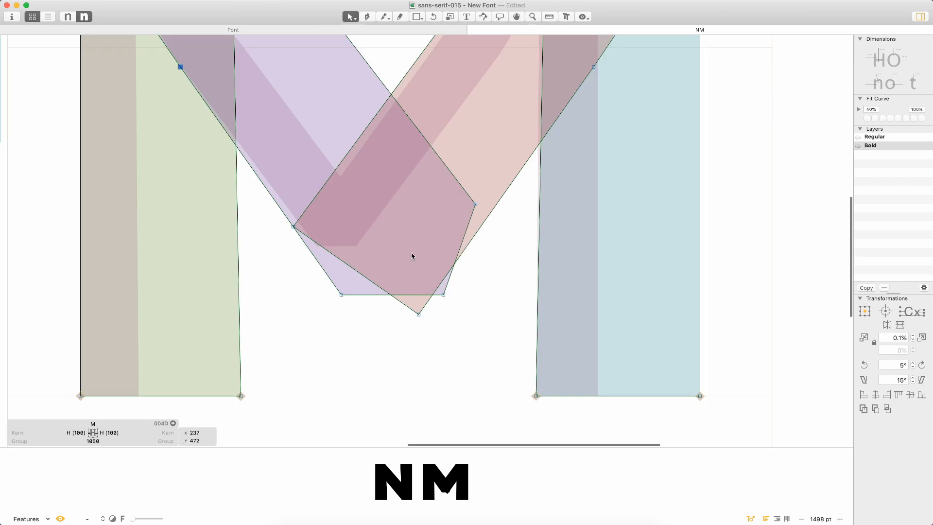
key(space)
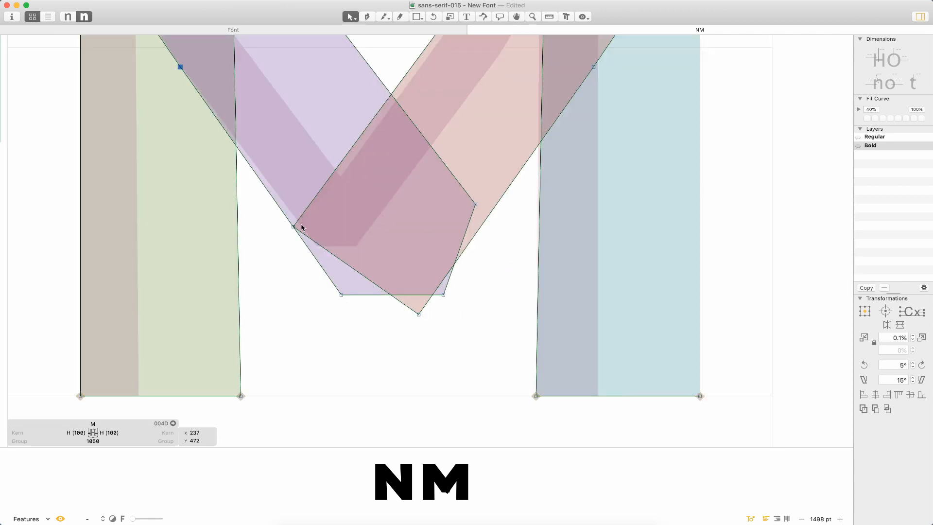
mouse_move(444, 295)
mouse_down()
mouse_move(427, 270)
mouse_move(432, 280)
mouse_up()
key(super+z)
key(space)
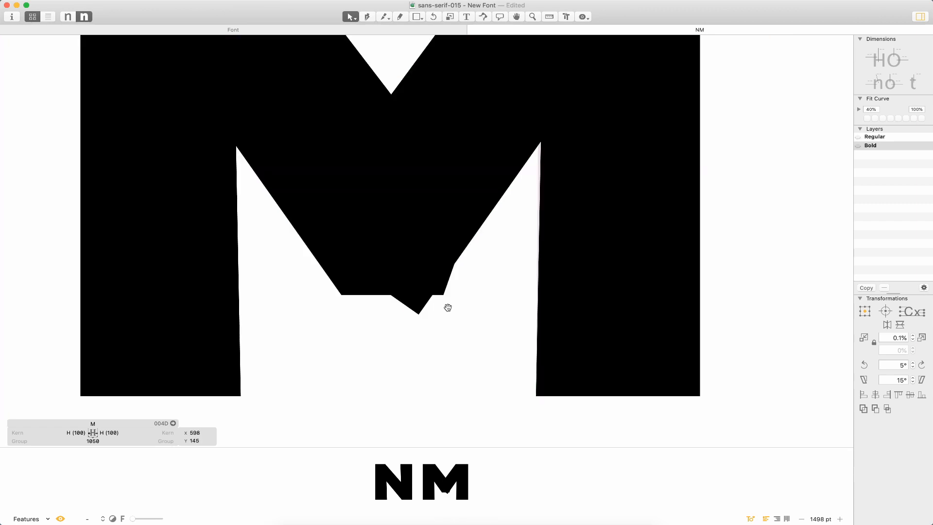
key(super+minus)
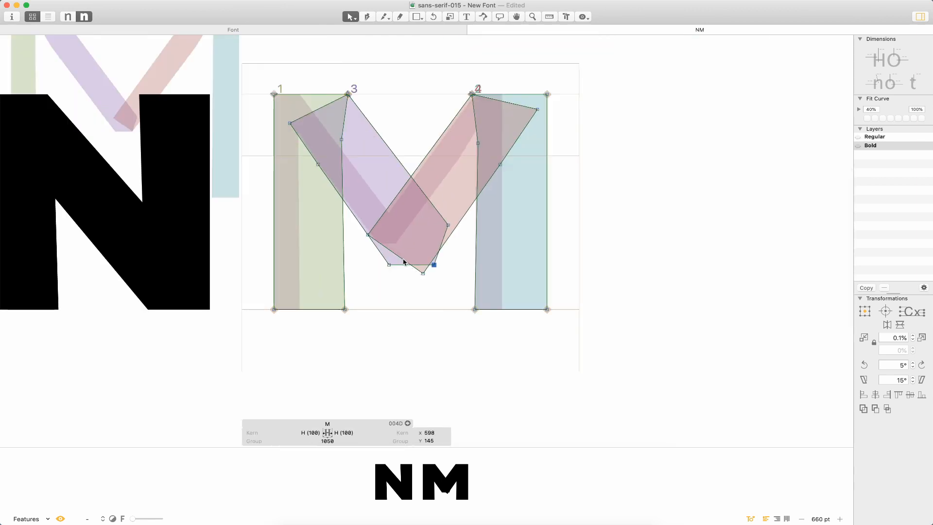
key(space)
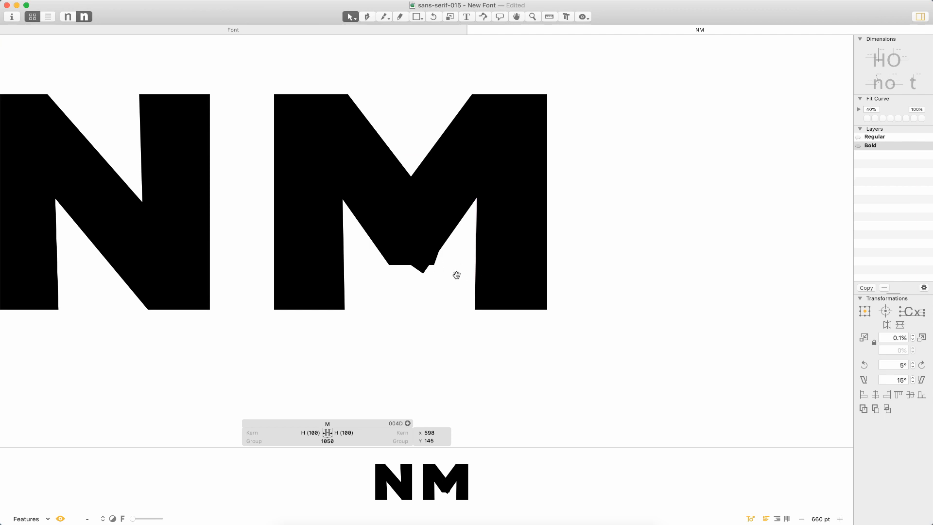
Move the right diagonal's lowest point up along its edge onto the left diagonal's flat bottom edge, and preview the joint.
key(z)
click(465, 218)
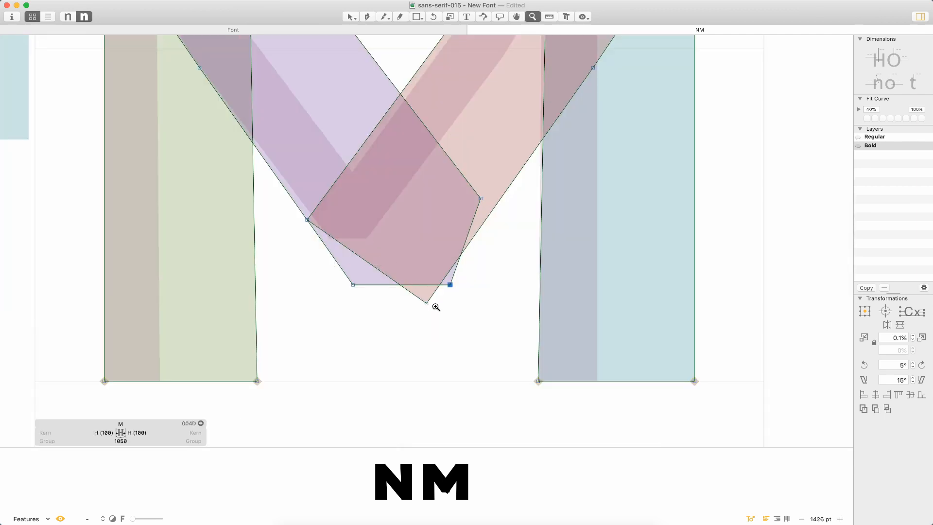
key(v)
key(space)
mouse_move(471, 235)
mouse_down()
mouse_move(424, 383)
mouse_move(481, 224)
mouse_up()
click(437, 292)
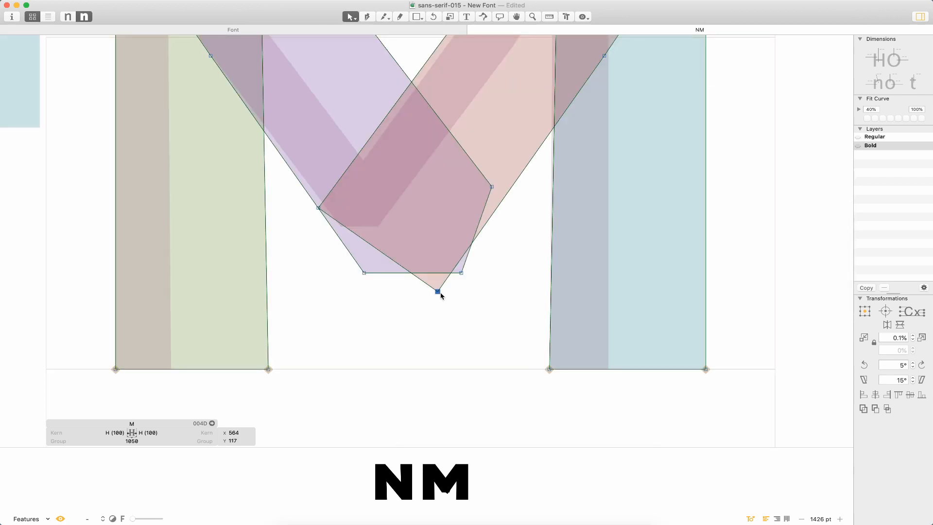
key(z)
drag(472, 261, 430, 289)
key(v)
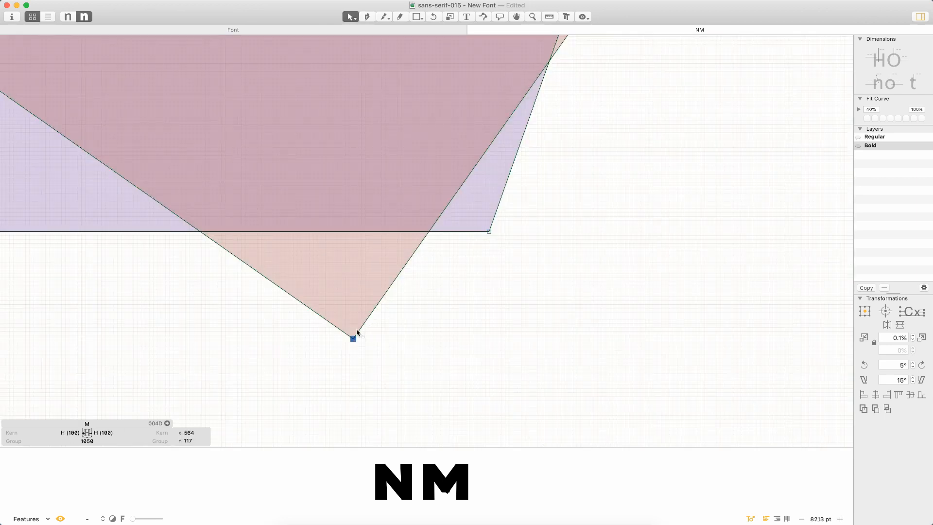
drag(353, 339, 429, 233)
scroll(439, 280, down, 2)
scroll(440, 280, down, 5)
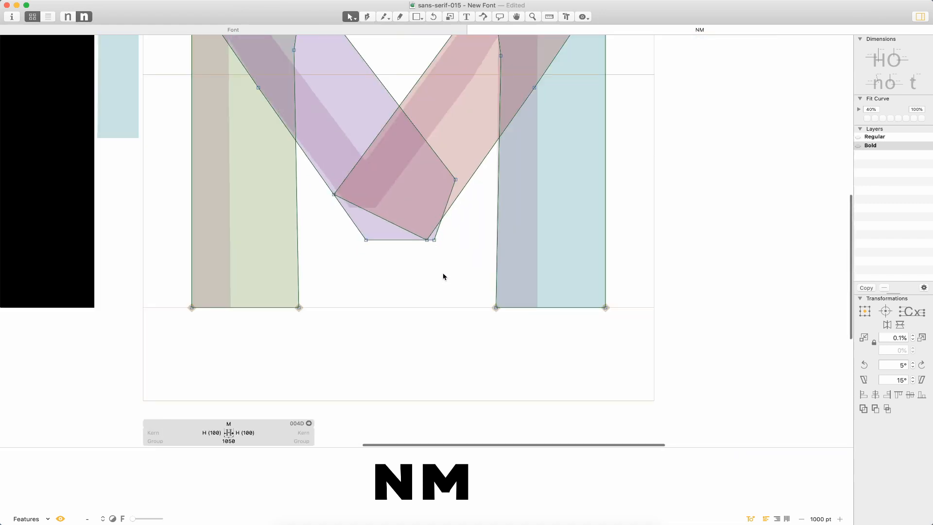
key(space)
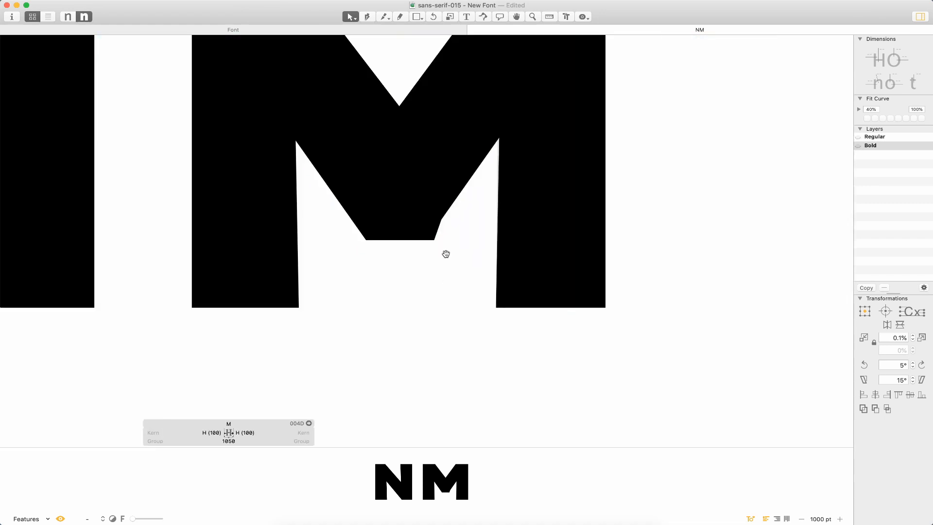
Pull the right diagonal's lower left corner back along its edge, inside the left diagonal, to about X 435, Y 304.
key(super+minus)
key(super+plus)
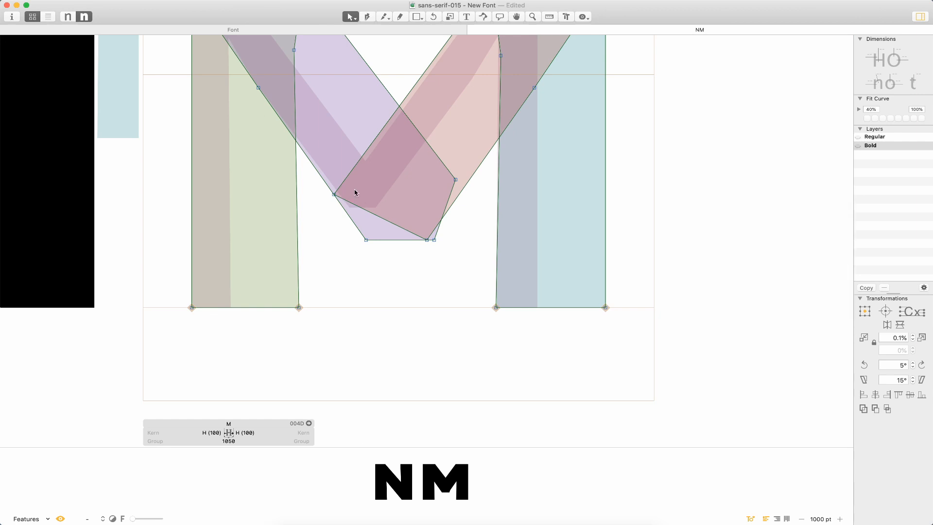
click(334, 195)
drag(333, 195, 354, 166)
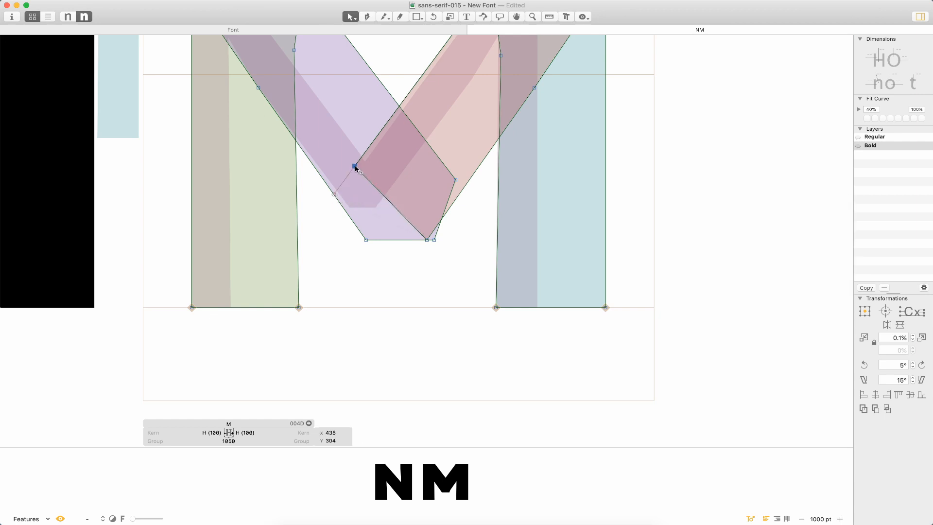
click(325, 223)
key(space)
drag(357, 245, 379, 309)
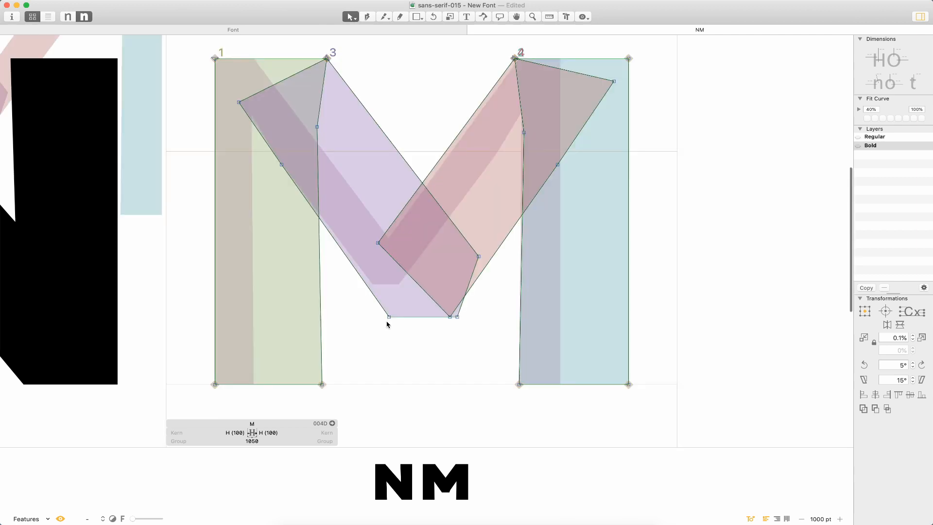
Draw a rectangle about 142 by 40 units just below the flat bottom of the M's vertex.
click(419, 17)
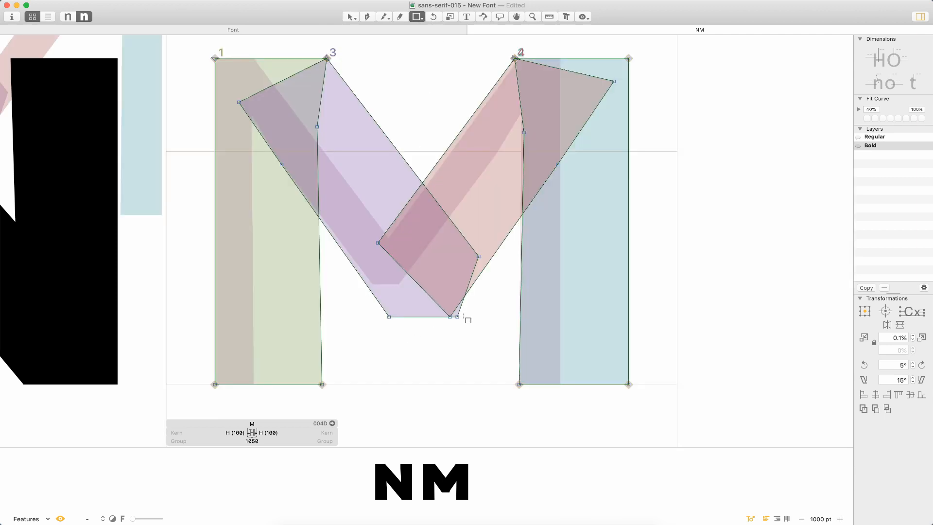
key(z)
drag(496, 395, 370, 266)
click(420, 17)
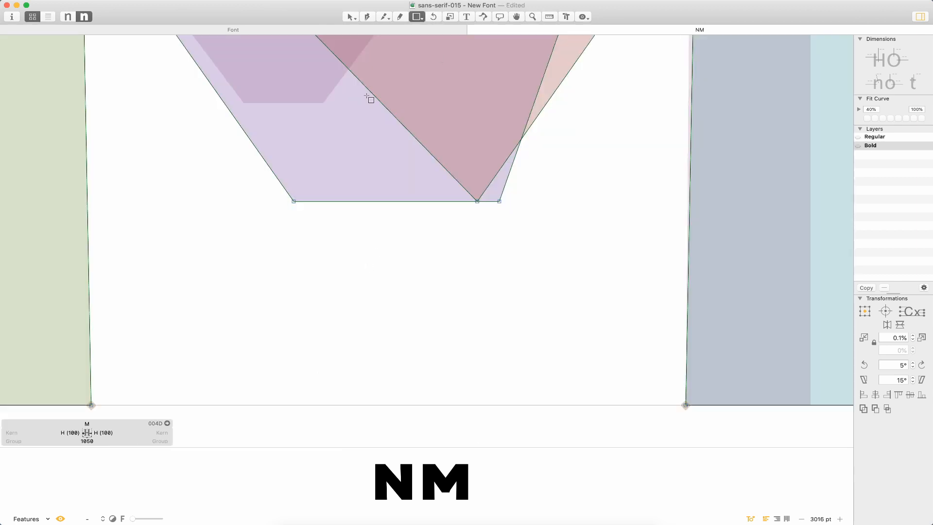
drag(292, 208, 500, 265)
Nudge the rectangle so its right edge meets the vertex's right corner and its top sits 1 unit below the flat bottom.
key(z)
drag(544, 174, 251, 250)
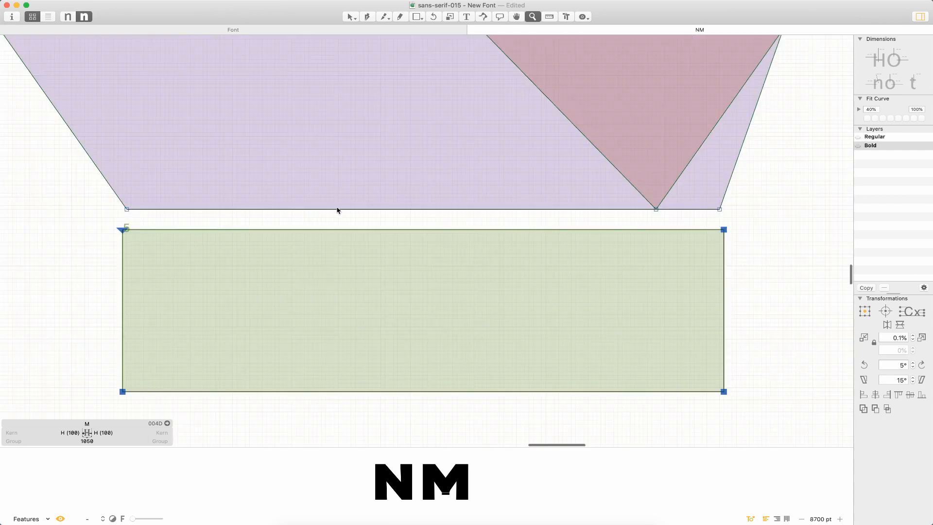
key(v)
key(Down)
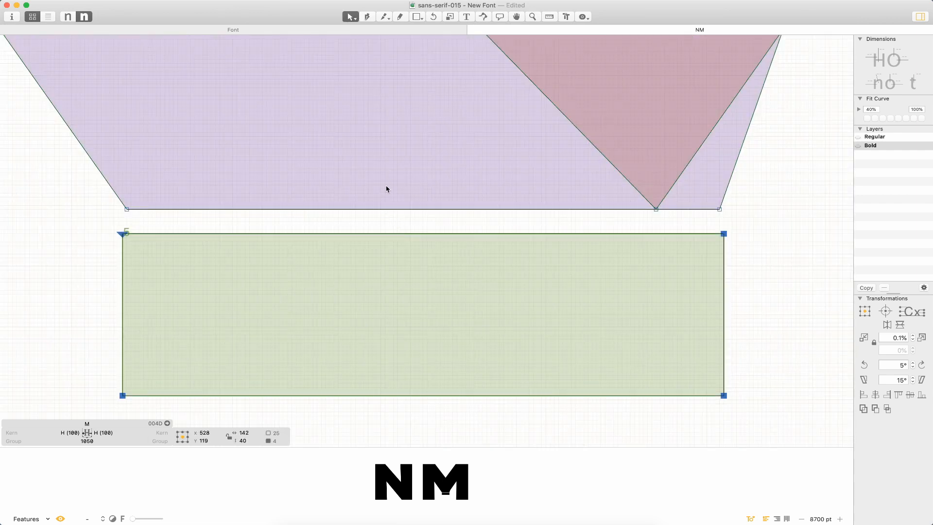
key(Left)
key(Up)
key(Up)
key(Up)
key(Up)
key(Up)
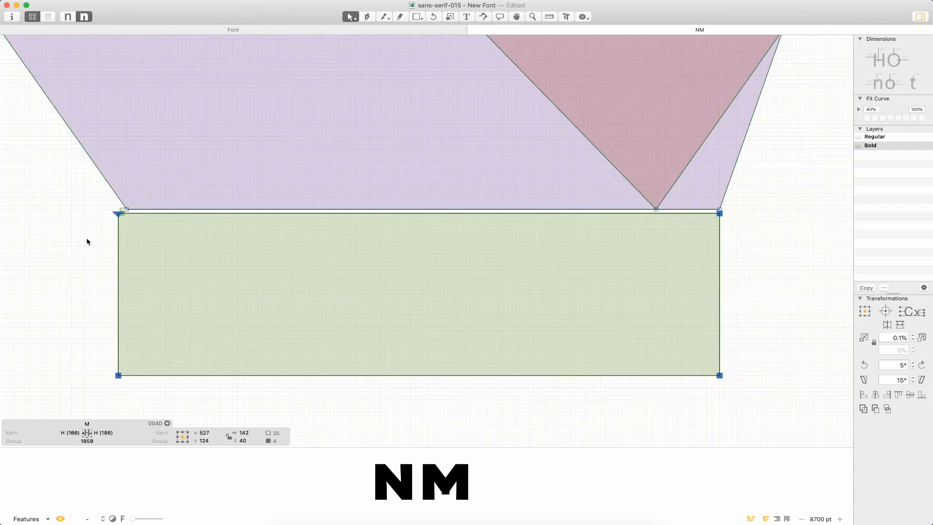
Narrow the rectangle to 140 units wide so its left edge meets the vertex's left corner and its right edge the vertex's right corner.
click(96, 204)
click(122, 215)
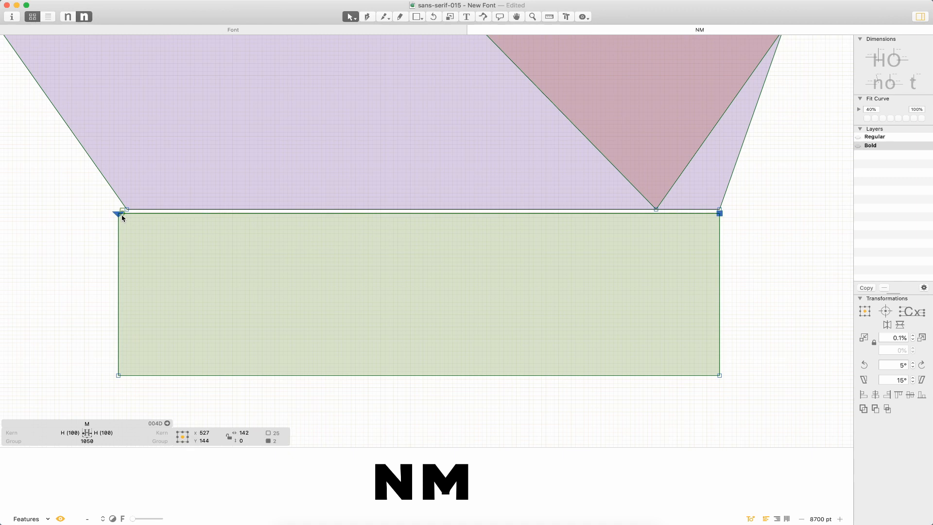
shift+click(118, 374)
key(Right)
key(Right)
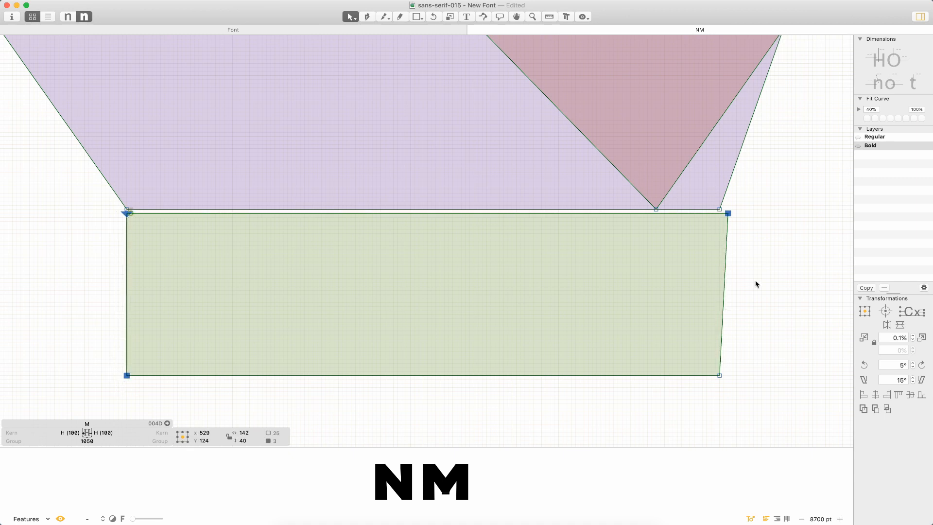
click(814, 228)
click(727, 214)
key(Left)
key(Left)
click(748, 228)
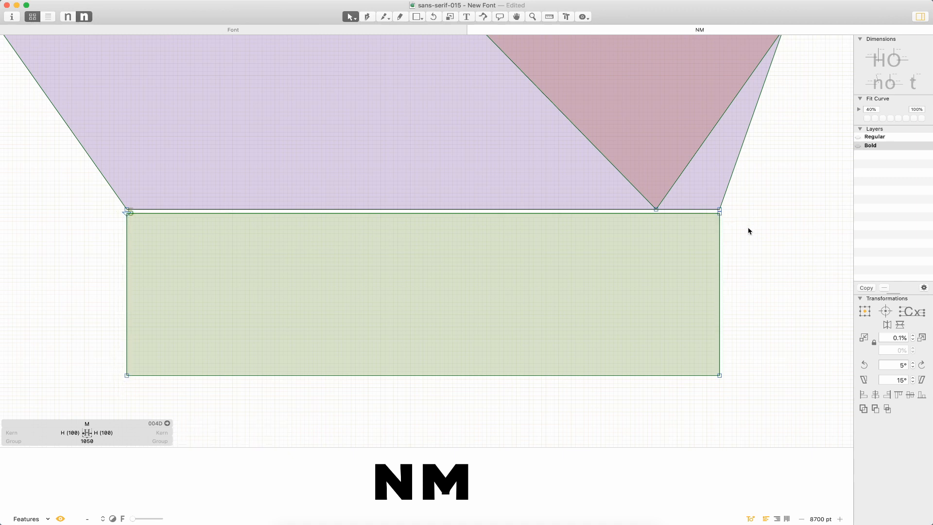
Measure the horizontal gaps between the rectangle and the M's left and right stems.
key(super+minus)
key(super+minus)
key(super+minus)
key(super+minus)
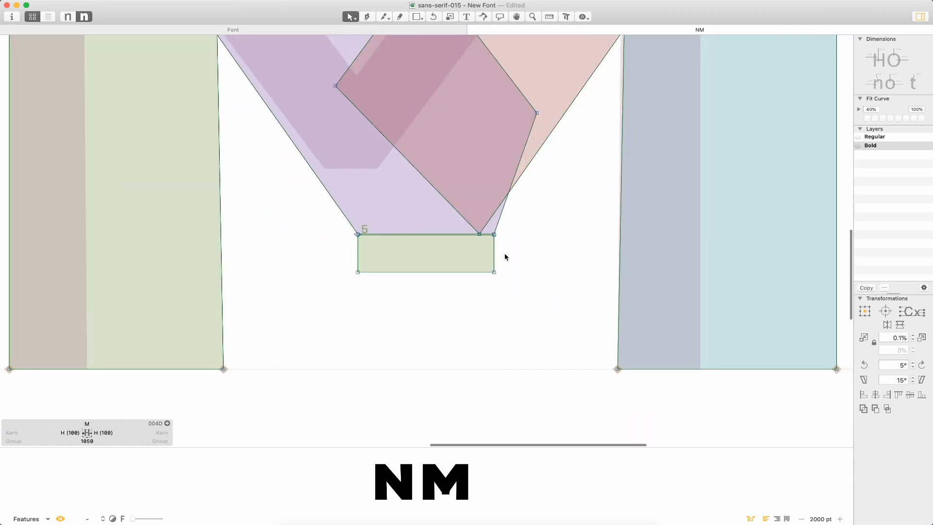
click(493, 268)
double_click(491, 267)
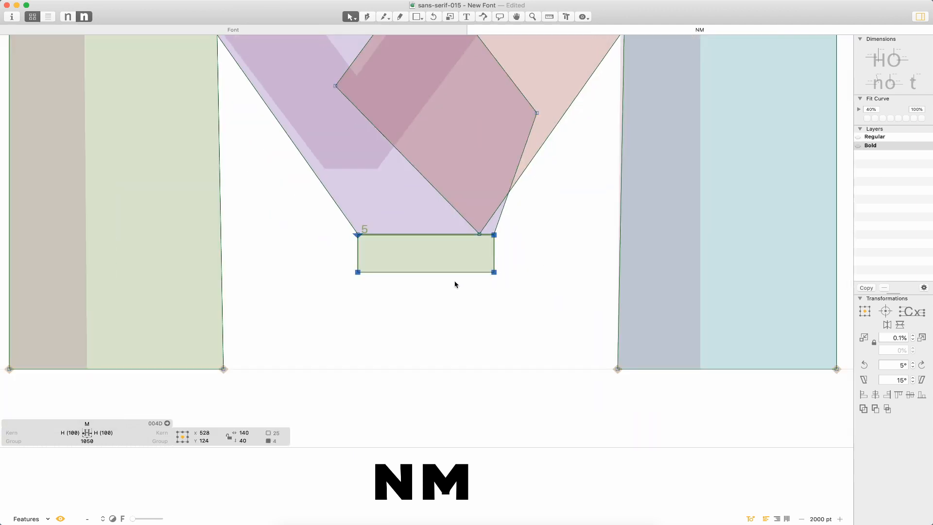
key(super+minus)
key(l)
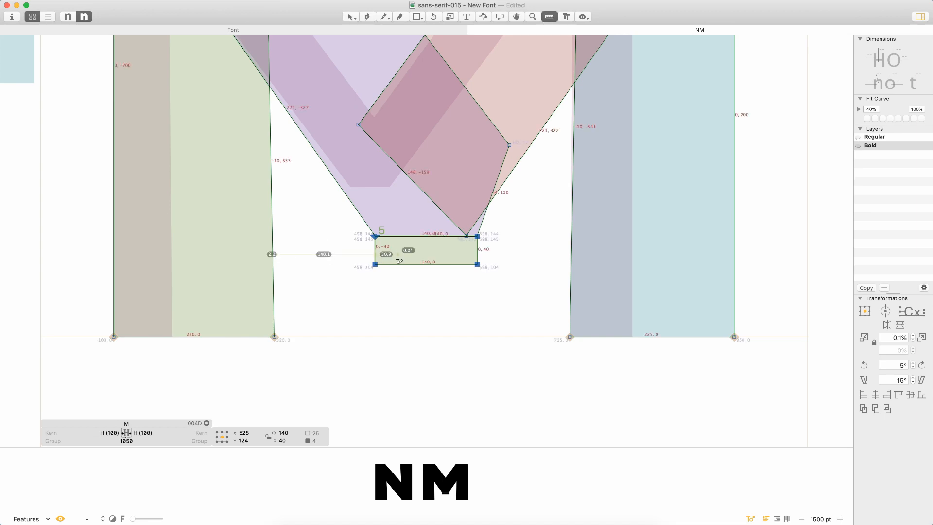
drag(479, 257, 590, 261)
key(v)
Move the whole rectangle 5 units to the right.
click(481, 259)
click(478, 258)
double_click(477, 258)
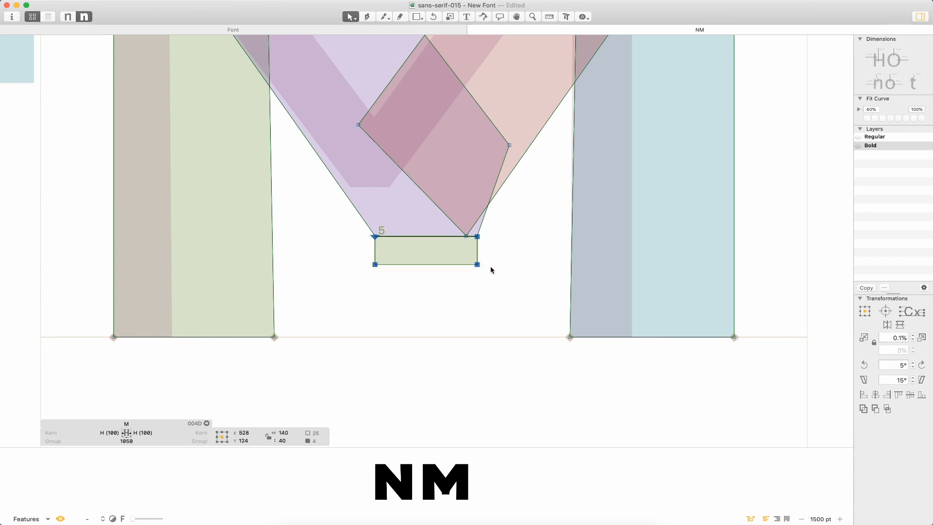
key(Right)
key(Right)
key(Right)
key(Right)
key(Right)
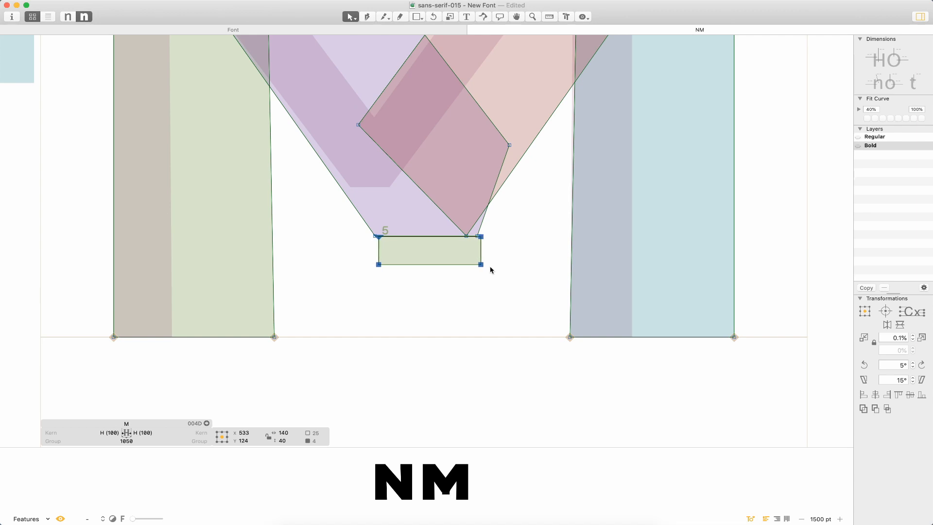
Measure the gaps from the shifted rectangle to both stems again.
key(l)
drag(271, 259, 406, 261)
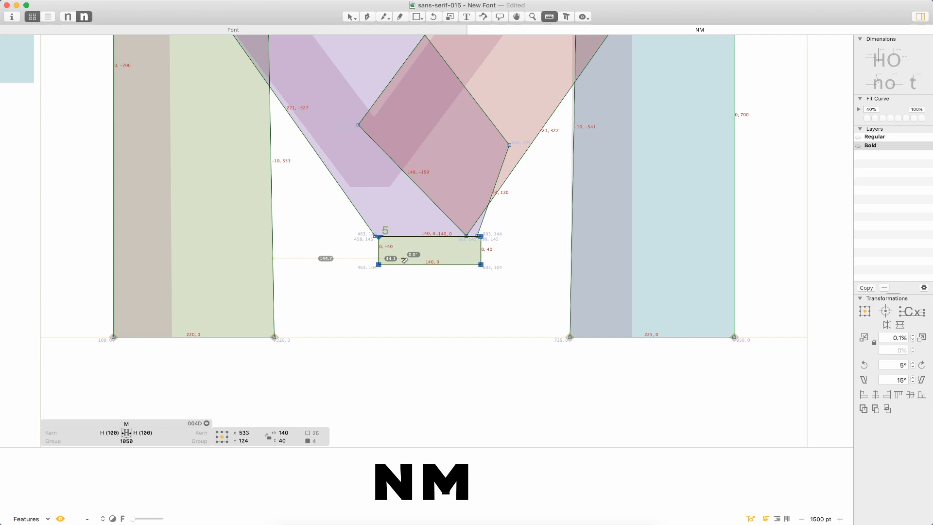
drag(480, 254, 587, 261)
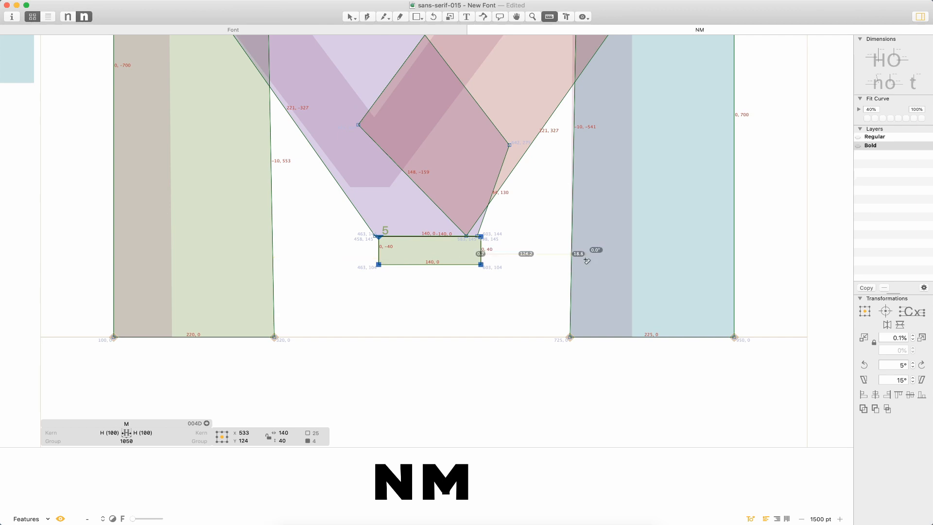
key(v)
Move the rectangle 10 units to the left and measure its gap to the right stem.
click(483, 261)
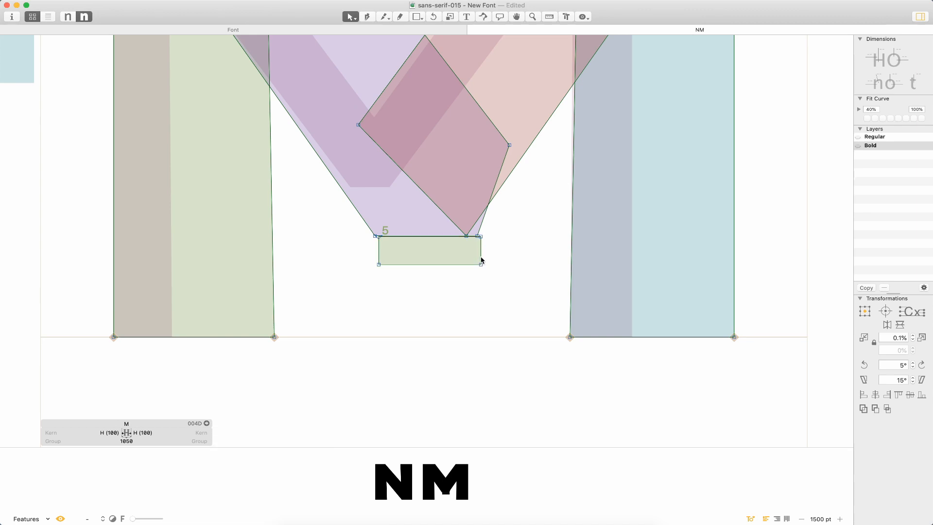
double_click(480, 260)
key(shift+Left)
click(460, 316)
key(l)
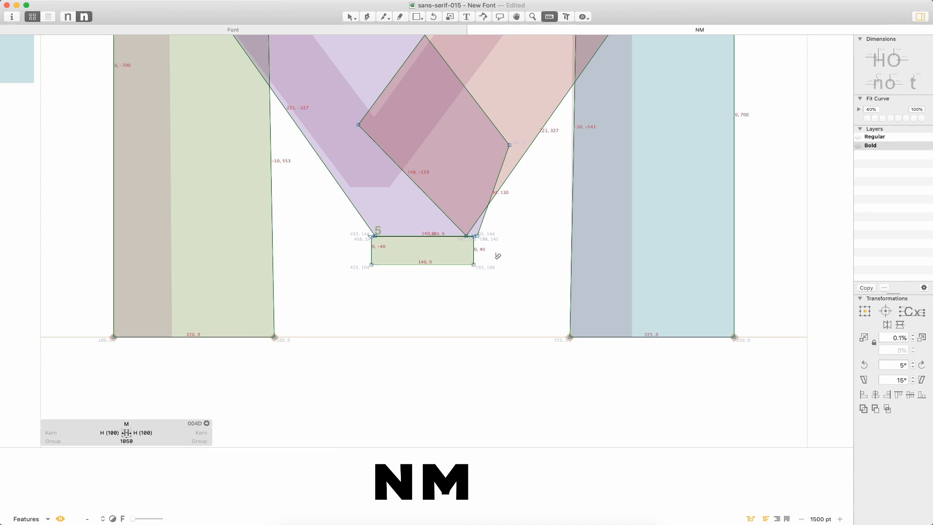
drag(472, 255, 603, 258)
key(v)
Move the left diagonal's two flat bottom corners 5 units left, in line with the rectangle's sides, and delete the rectangle.
scroll(447, 233, up, 5)
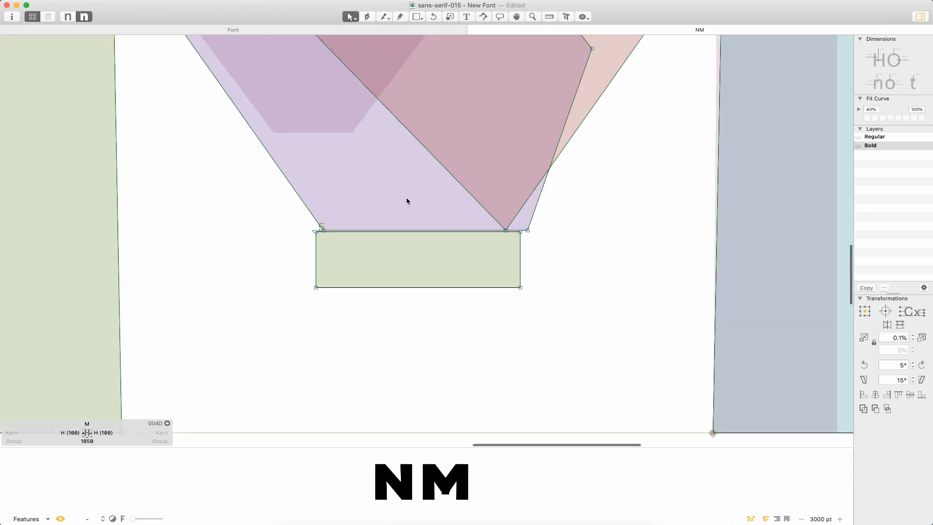
click(289, 227)
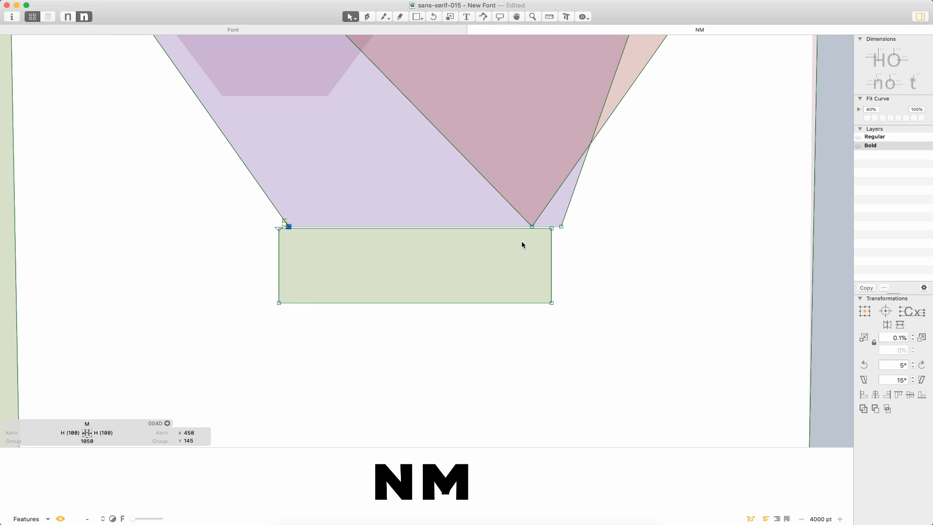
shift+click(562, 230)
key(Left)
key(Left)
key(Left)
key(Left)
key(Left)
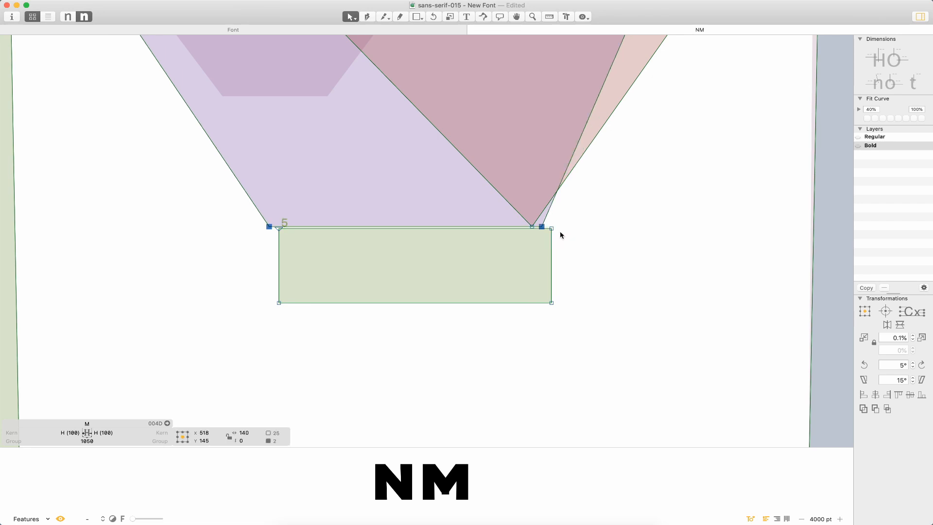
double_click(552, 265)
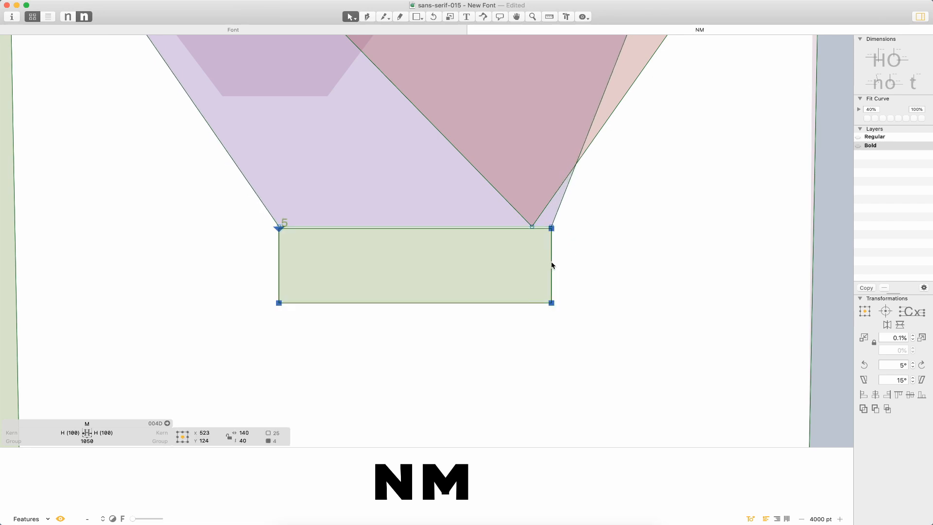
key(Delete)
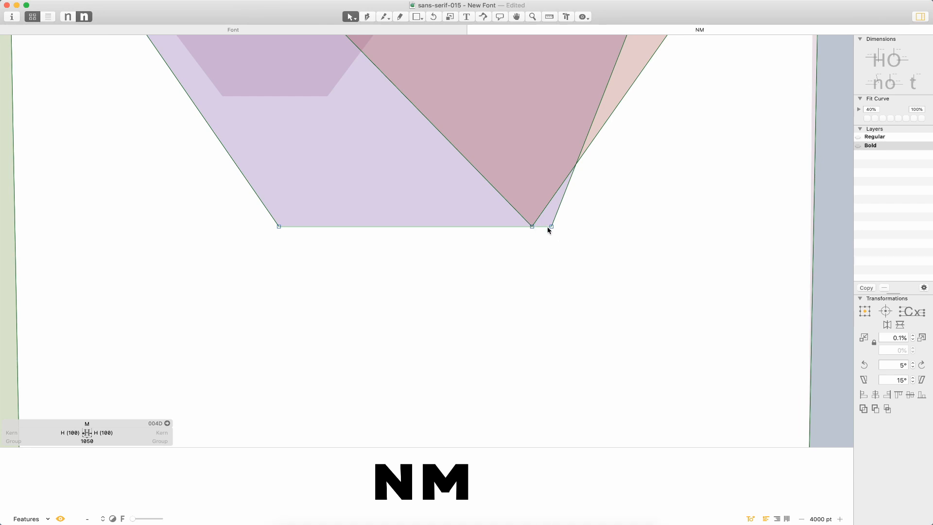
Move the right diagonal's lowest point right along the flat bottom onto the left diagonal's lower right corner.
key(super+minus)
key(super+minus)
key(space)
drag(531, 210, 527, 245)
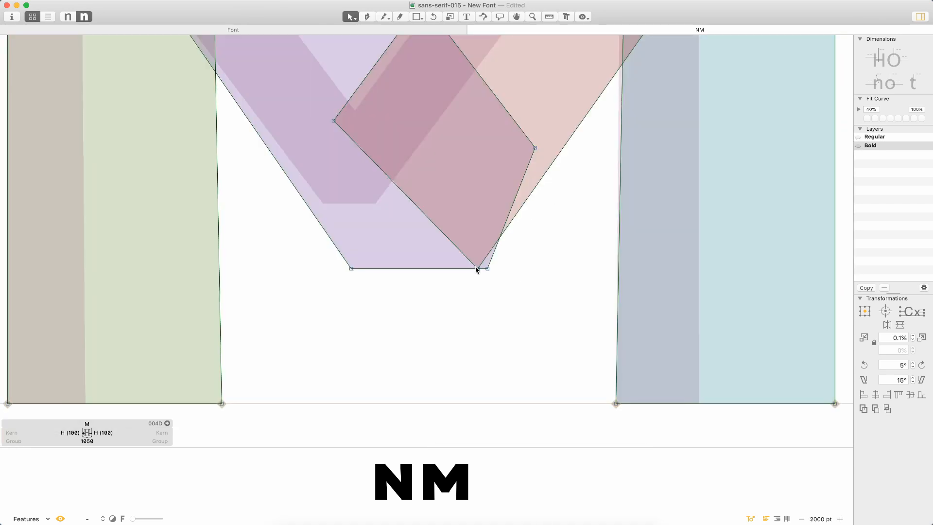
click(476, 267)
click(493, 294)
click(478, 268)
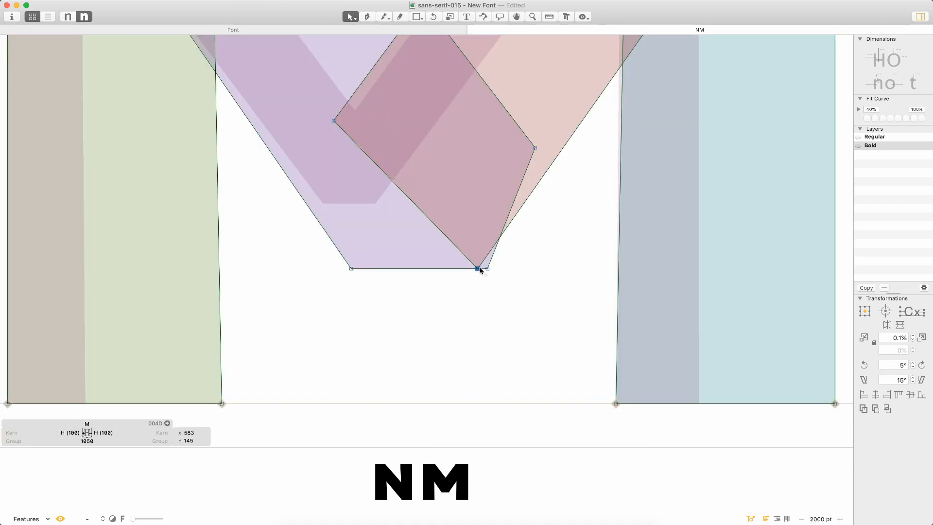
drag(480, 271, 488, 269)
click(483, 295)
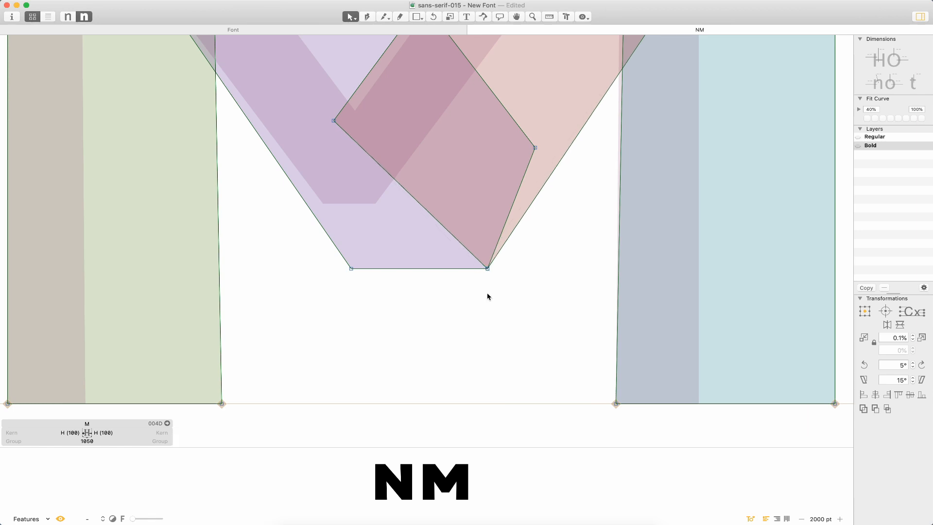
Preview the filled N and M, and compare their Regular and Bold masters.
key(super+minus)
key(super+minus)
key(space)
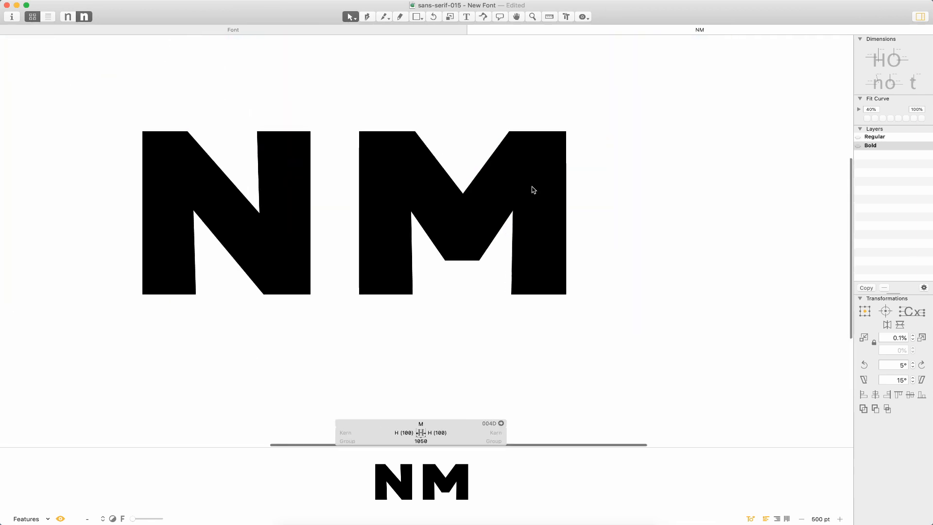
key(t)
click(592, 247)
key(super+1)
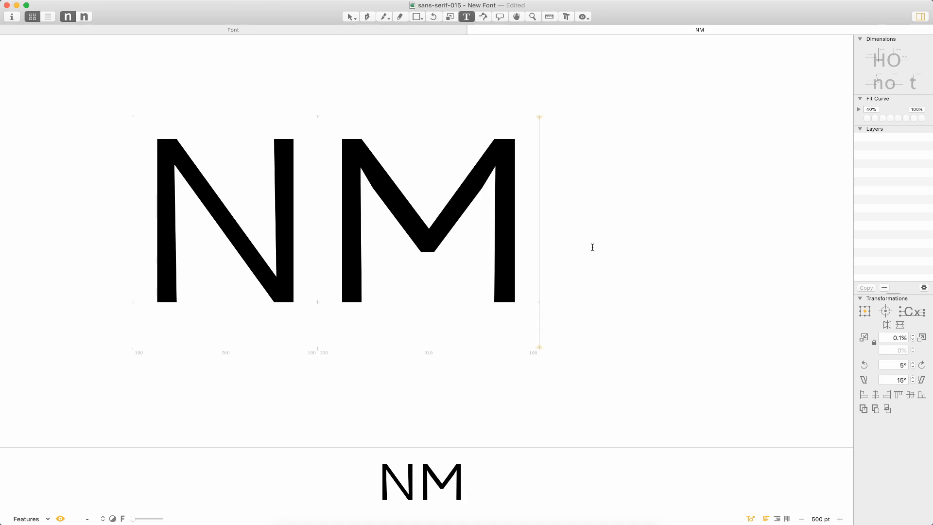
key(super+2)
key(super+1)
key(super+2)
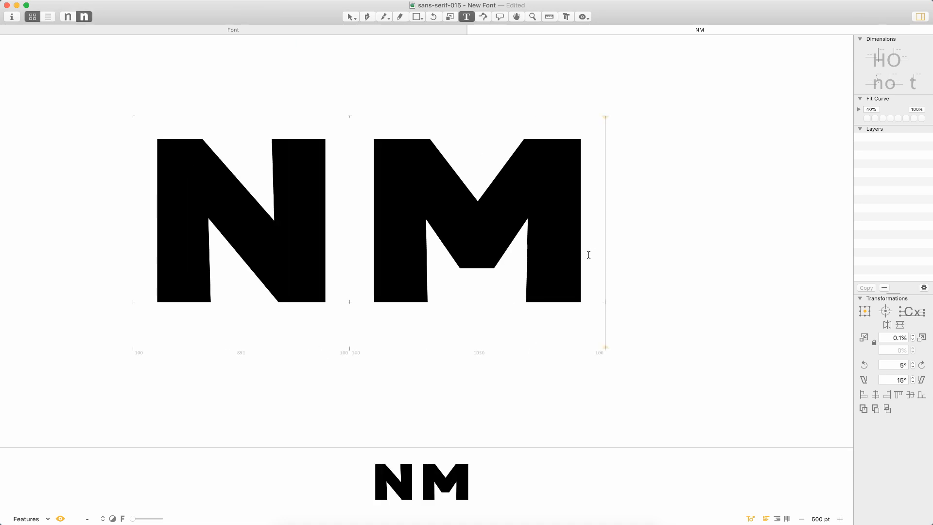
key(super+1)
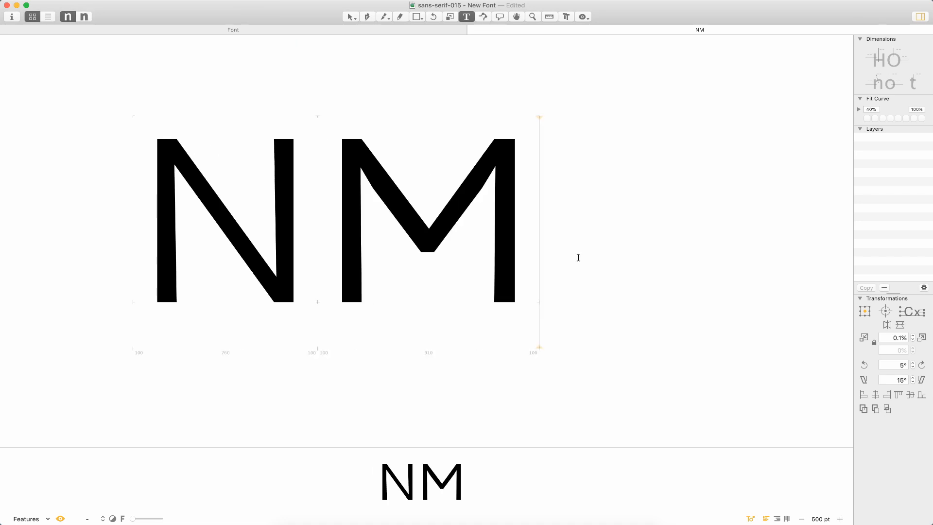
key(super+2)
key(super+1)
key(super+2)
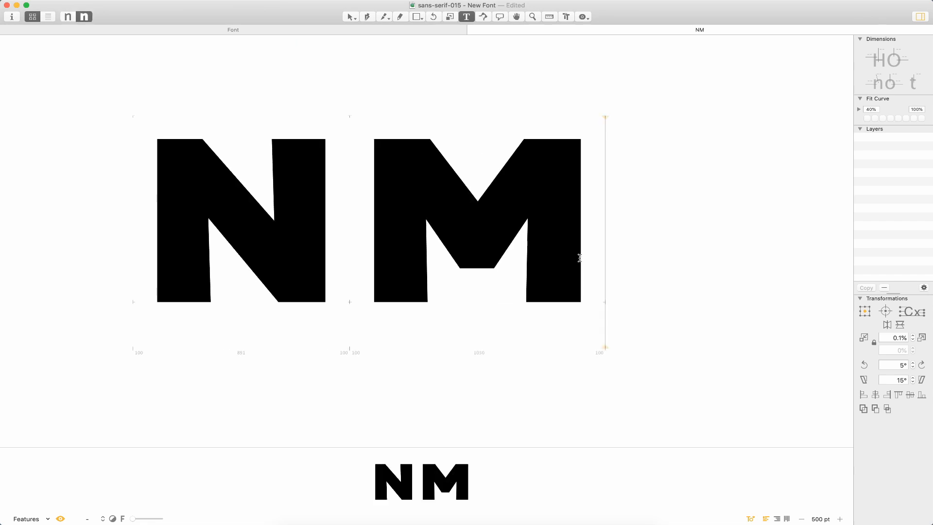
Close the NM tab, open the M alone for outline editing, and shrink the preview area to a small strip.
key(super+w)
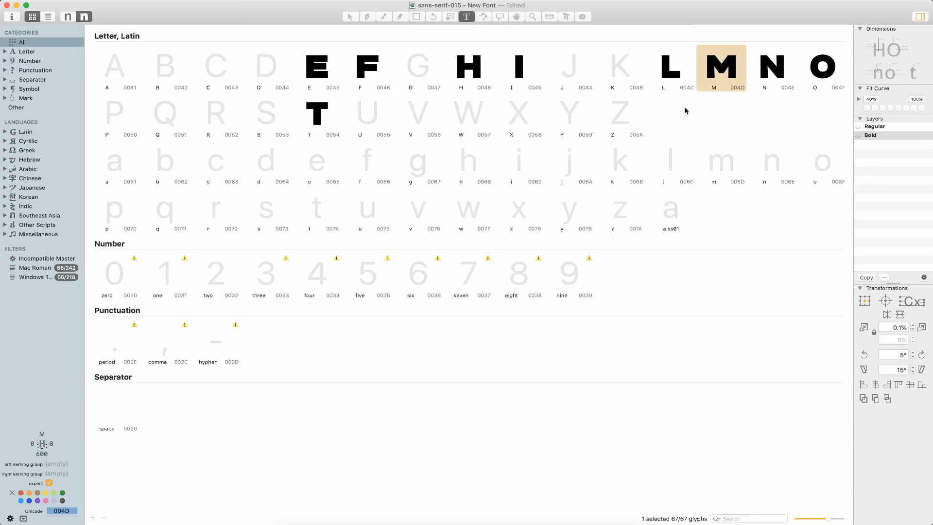
double_click(723, 80)
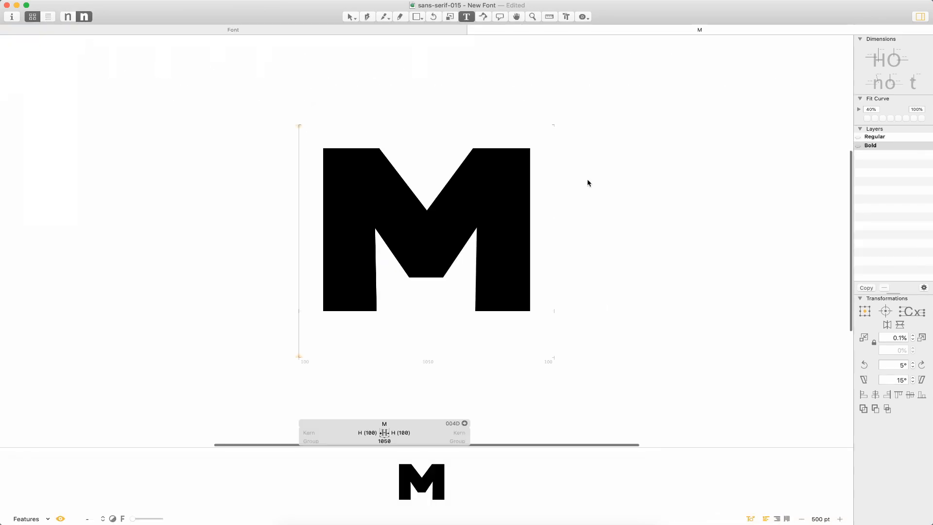
key(Escape)
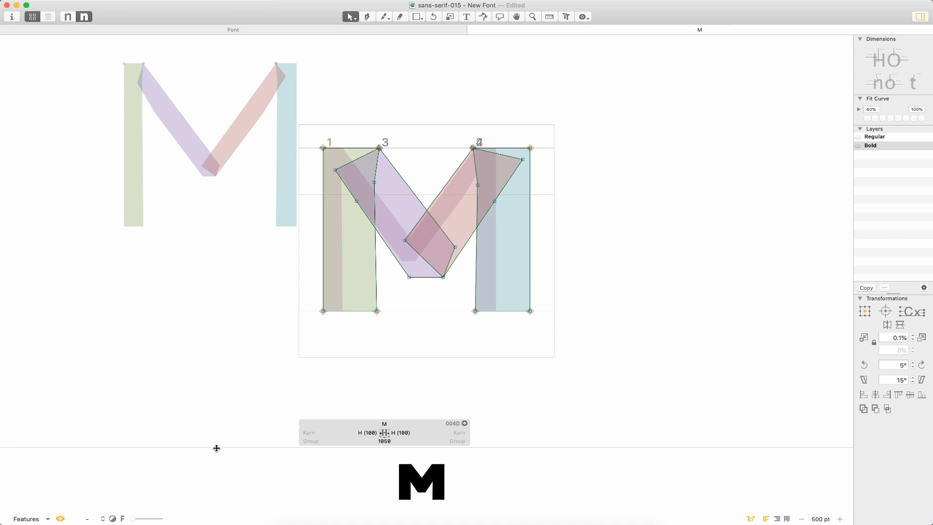
drag(214, 448, 220, 501)
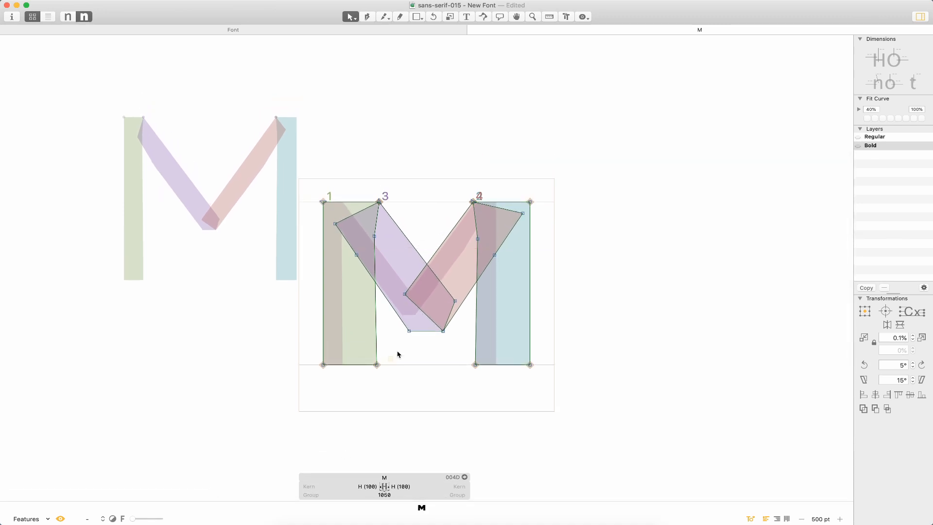
Lower the five points around the Bold M's central vertex by 30 units.
drag(398, 355, 463, 295)
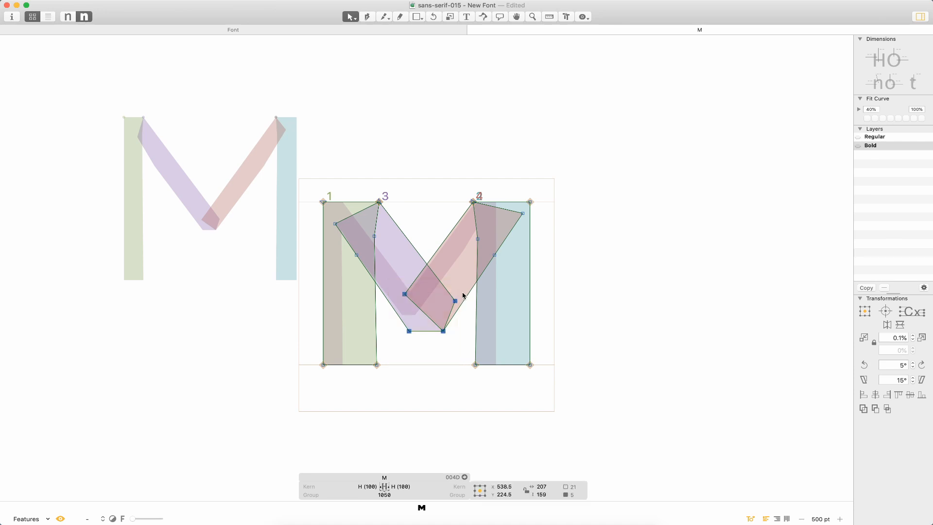
key(shift+Down)
key(shift+Down)
key(shift+Down)
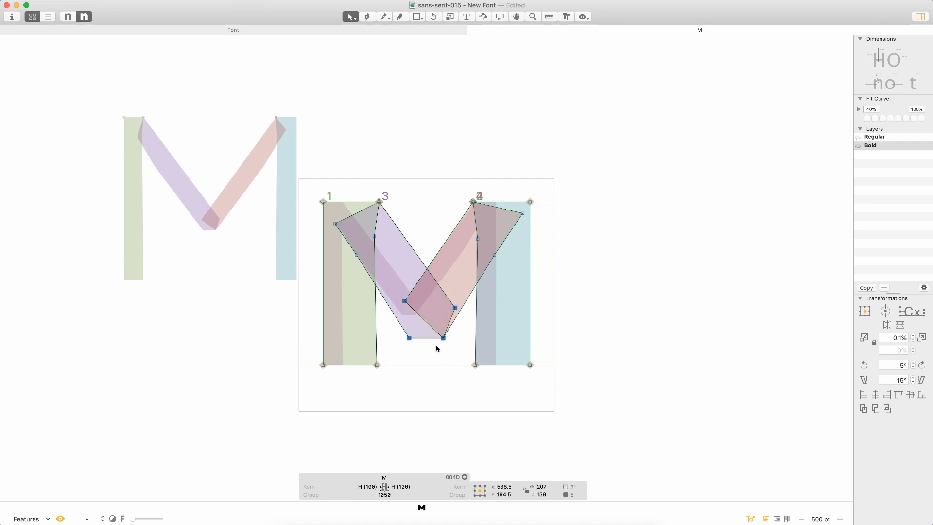
Preview the filled M with a slightly taller preview strip, and compare its Regular and Bold masters at small size.
key(t)
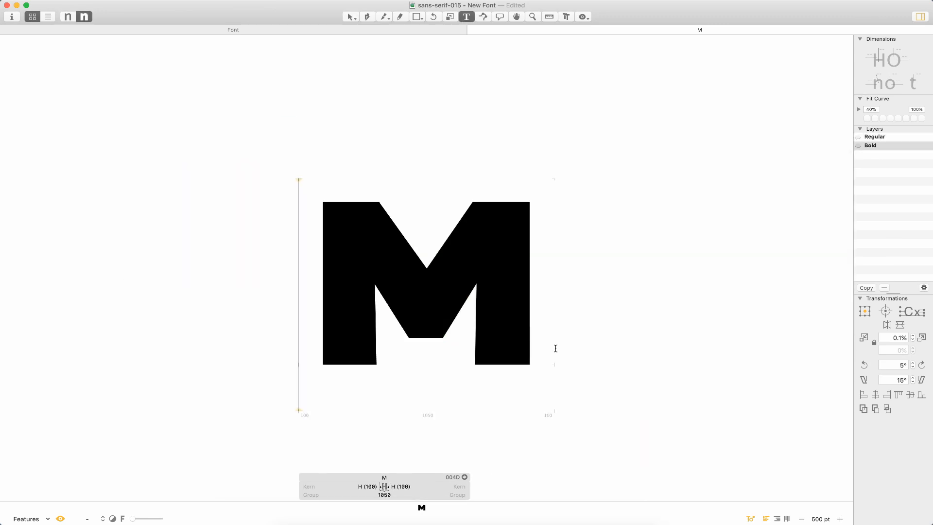
click(555, 349)
key(Escape)
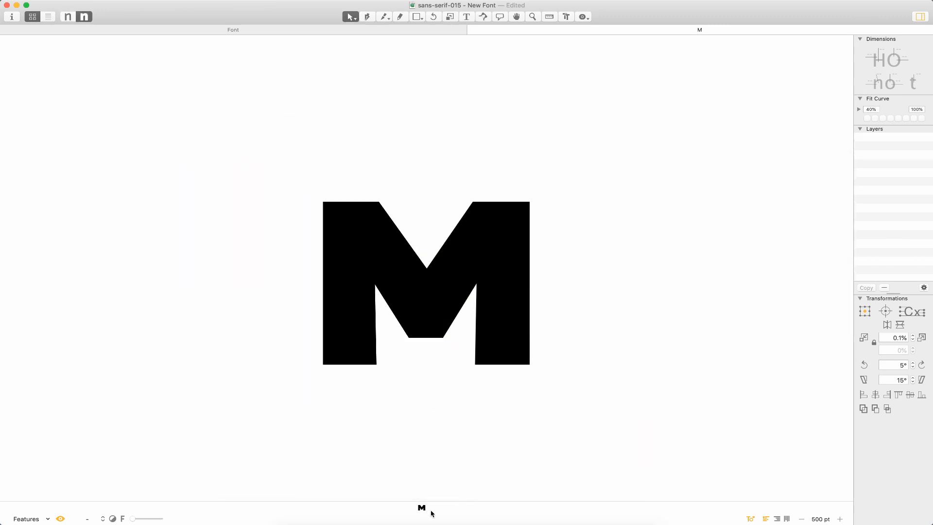
drag(444, 501, 444, 497)
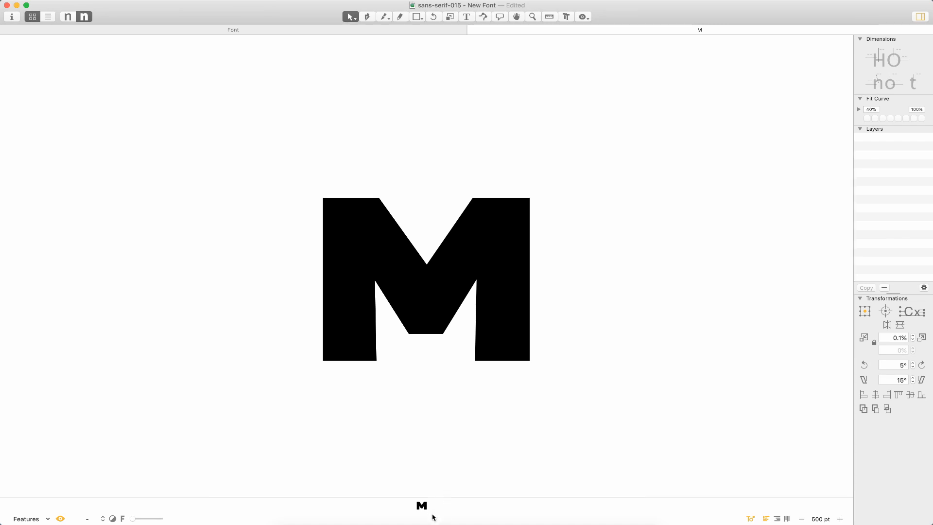
key(super+1)
key(super+2)
key(super+1)
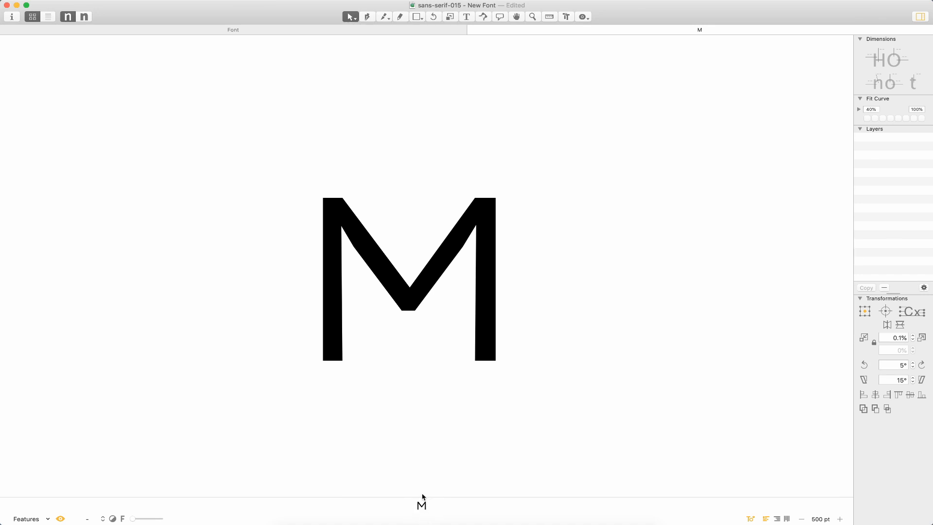
Return the M to outline editing and compare its Regular and Bold masters.
double_click(435, 251)
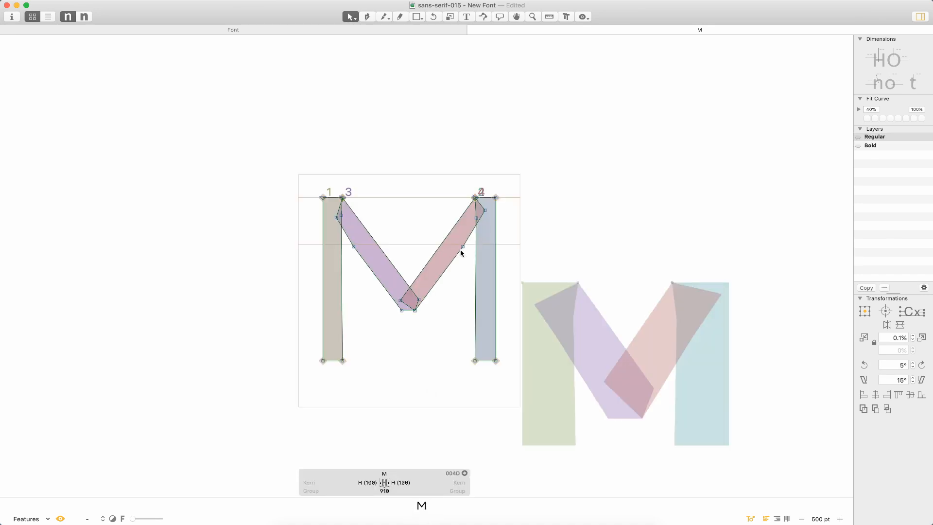
key(super+2)
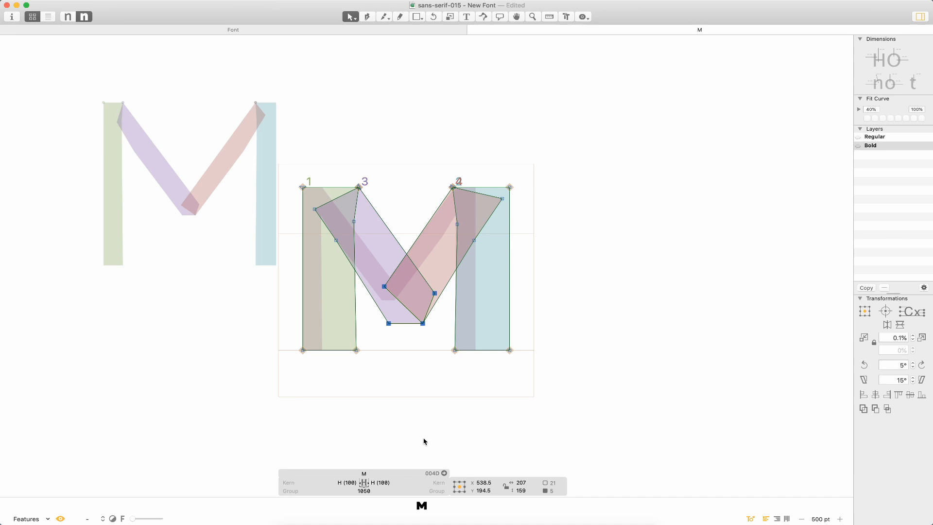
key(super+1)
key(super+2)
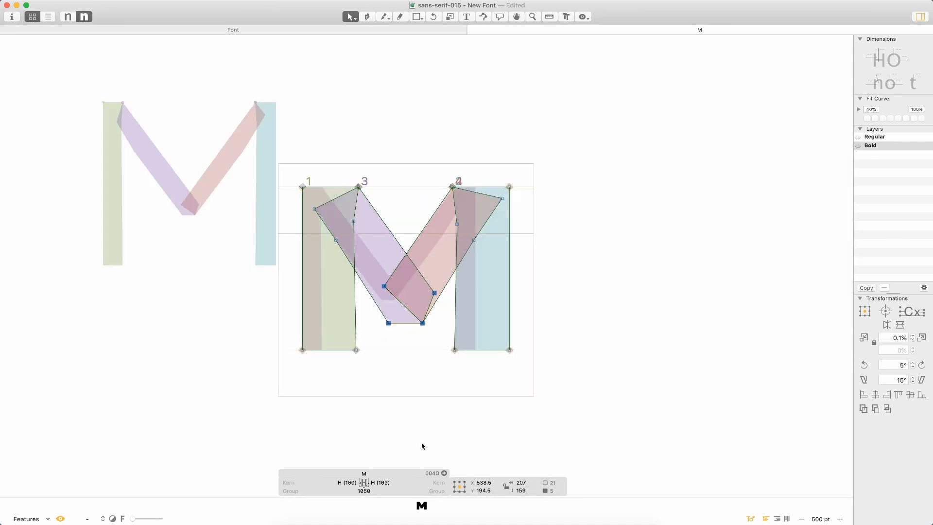
key(super+1)
key(super+2)
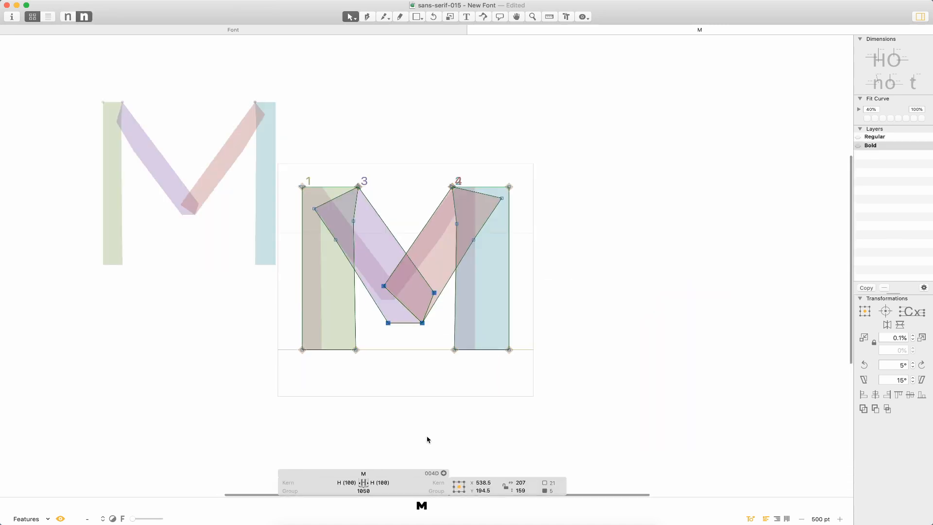
Open the capital V in place of the M and copy its Regular outlines into the empty Bold master.
key(super+w)
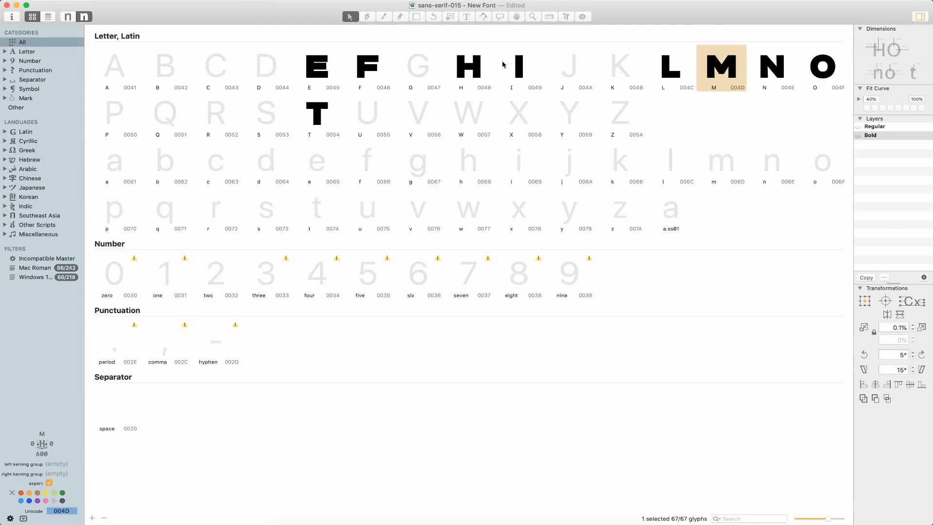
click(419, 121)
double_click(420, 121)
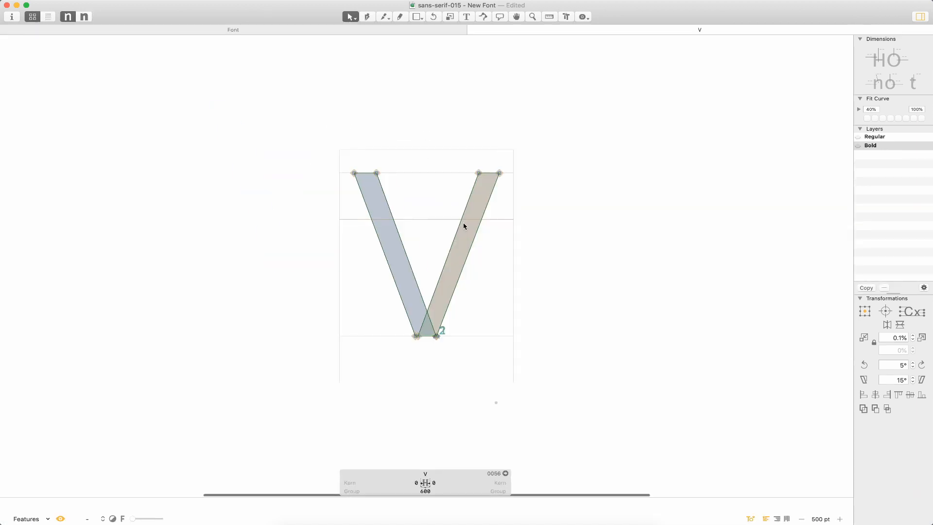
key(super+2)
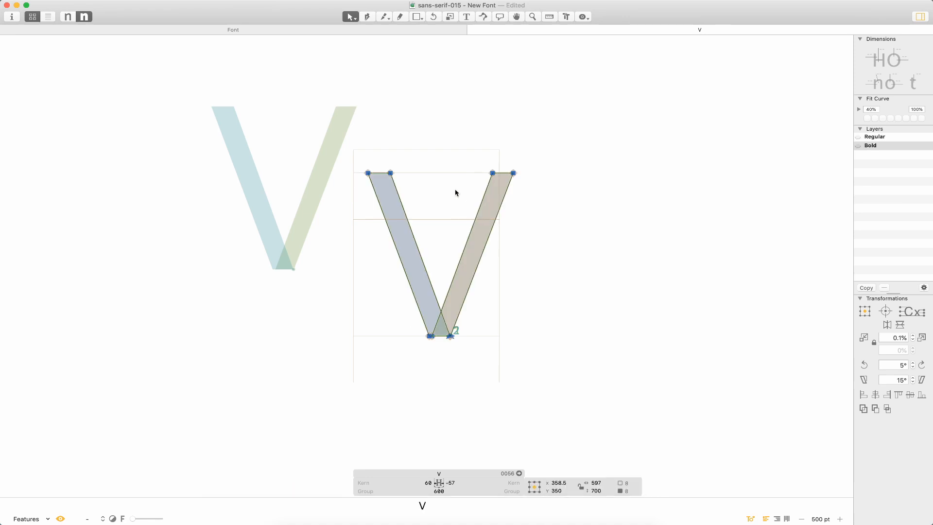
Set the Regular V's right sidebearing to 60 and return to the Bold master.
key(super+1)
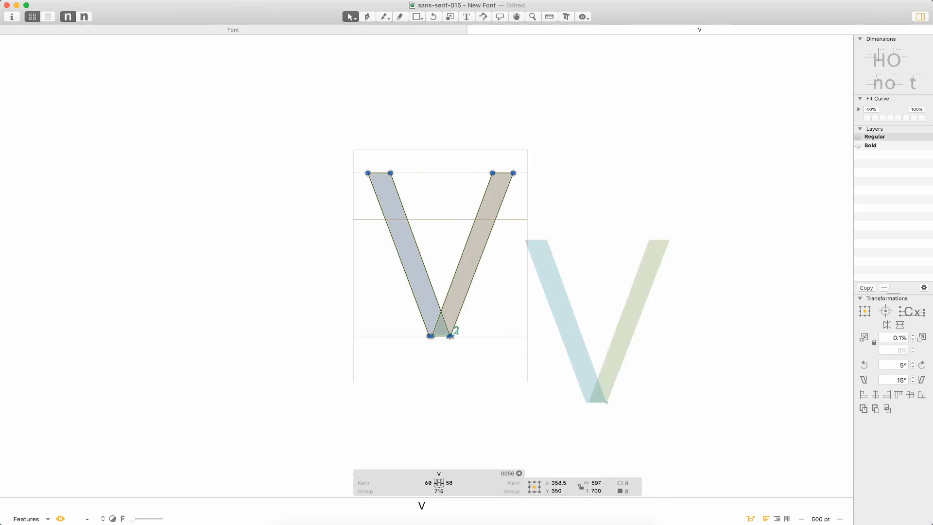
click(442, 481)
text(60)
key(Return)
key(super+2)
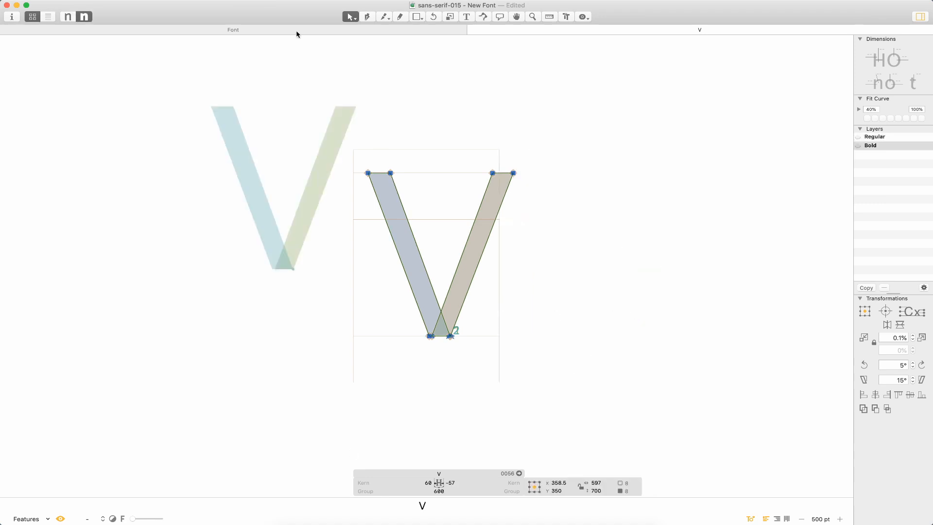
Offset the Bold V's outlines by 70 horizontally and 70 vertically, with Keep Compatible on and Make Stroke off.
click(160, 1)
click(194, 5)
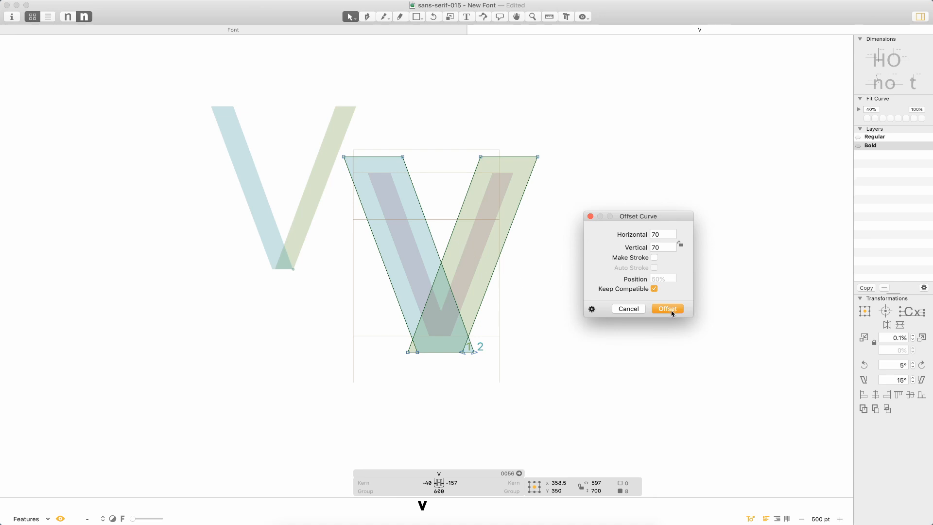
click(669, 309)
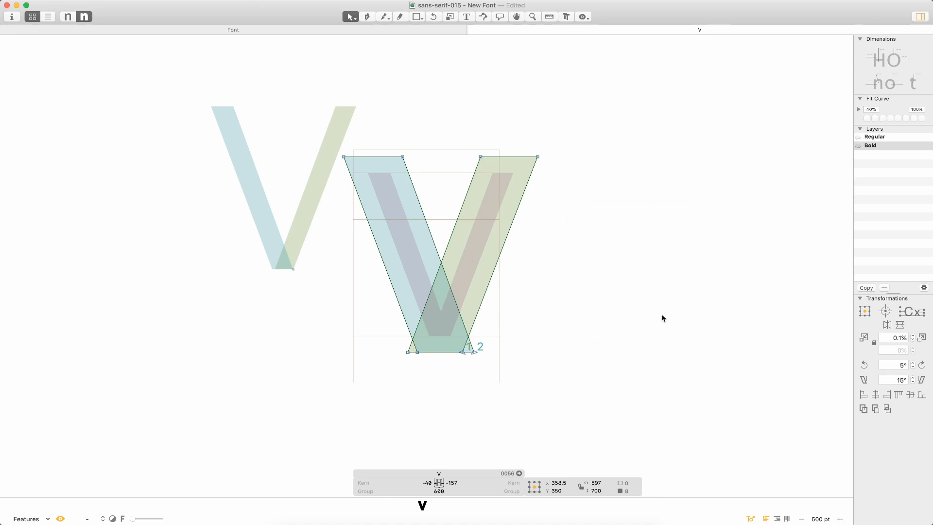
click(556, 342)
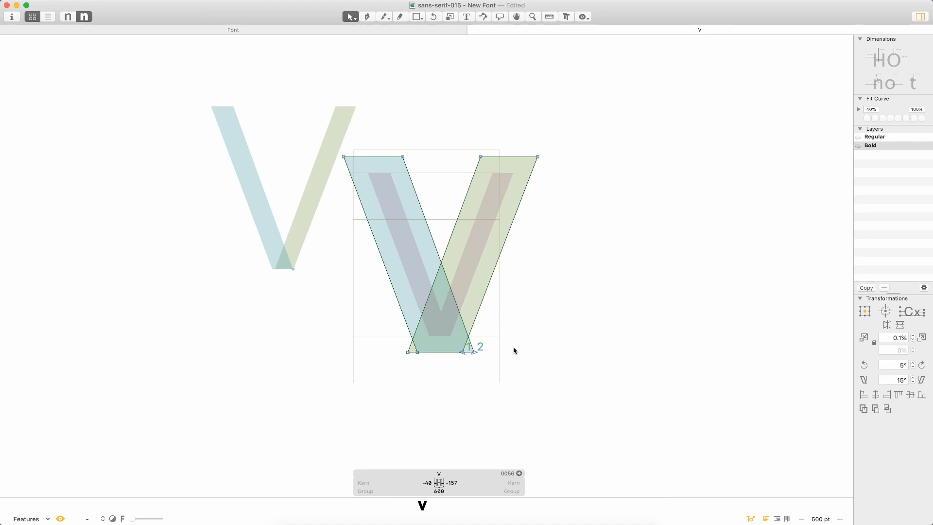
Link both sidebearings of the Bold V to those of the O.
click(407, 483)
text(O)
key(Return)
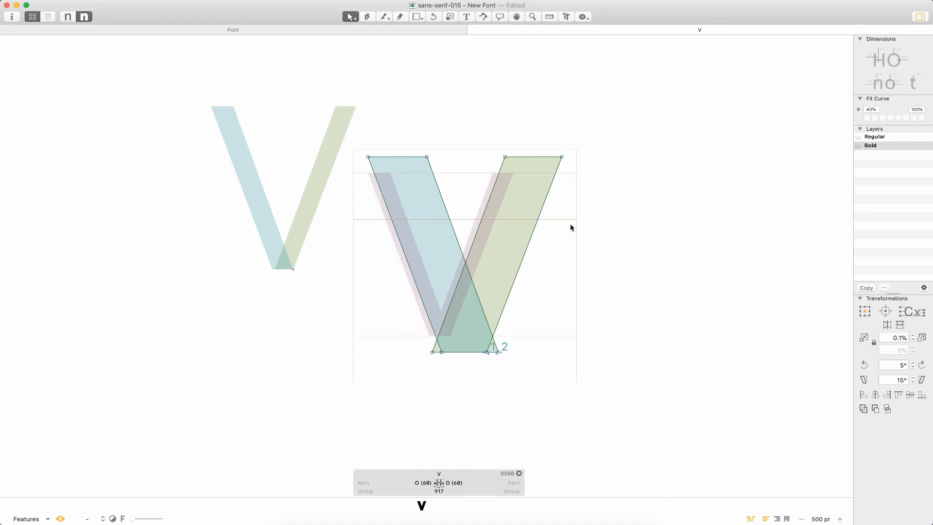
Lower the top corners of both Bold V diagonals to the cap height at y 700, keeping the strokes' slopes.
drag(599, 129, 323, 154)
click(541, 124)
key(z)
drag(642, 124, 258, 339)
mouse_move(381, 129)
mouse_down()
mouse_move(386, 114)
mouse_move(372, 99)
mouse_move(242, 110)
mouse_up()
click(383, 117)
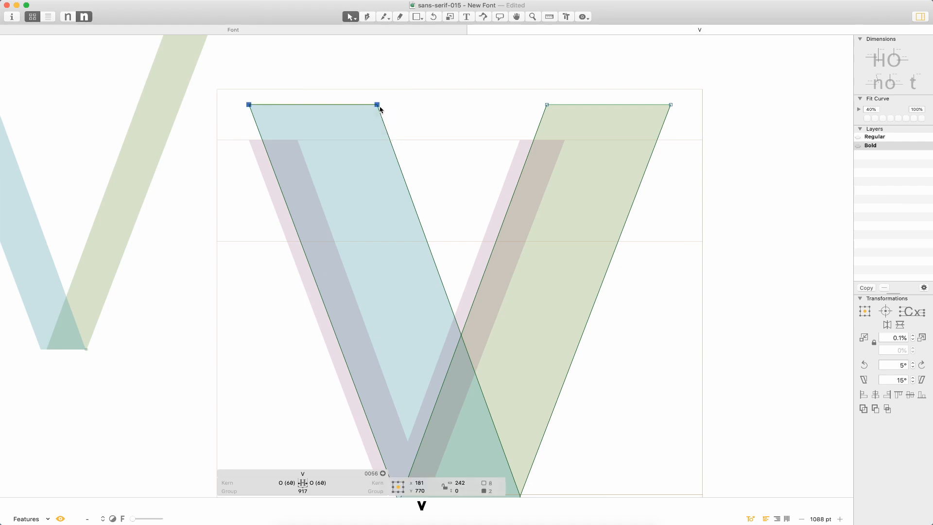
drag(377, 105, 390, 142)
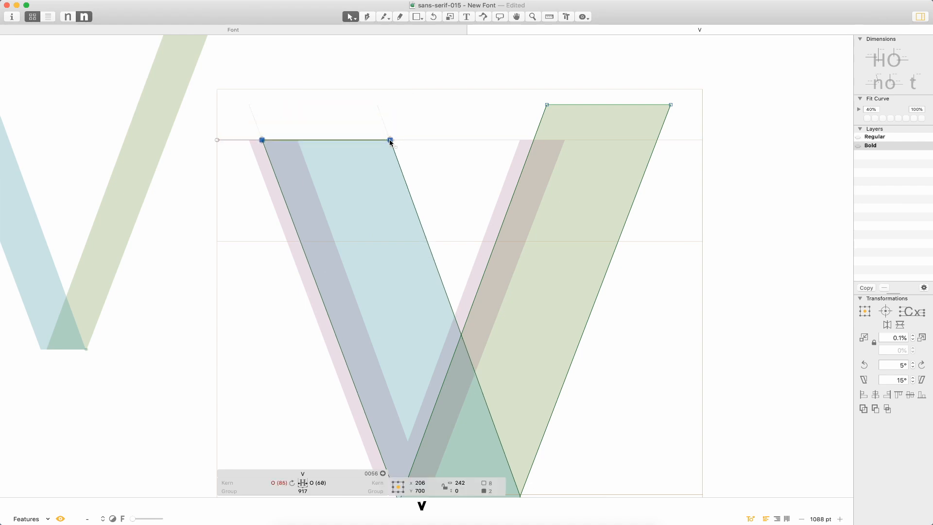
mouse_move(513, 91)
mouse_down()
mouse_move(730, 125)
mouse_move(672, 109)
mouse_move(658, 141)
mouse_up()
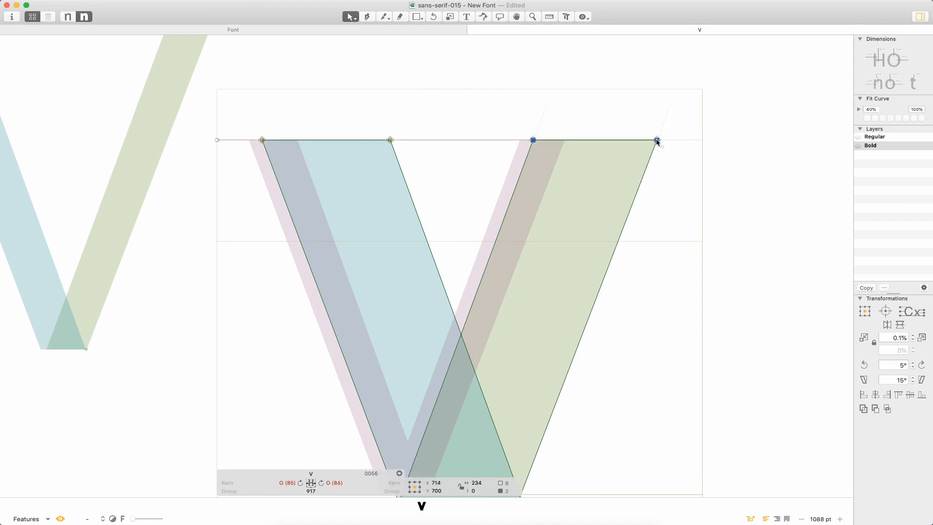
click(680, 168)
Raise the bottom corners of both Bold V diagonals to the baseline at y 0, keeping the strokes' slopes.
key(space)
drag(582, 360, 611, 140)
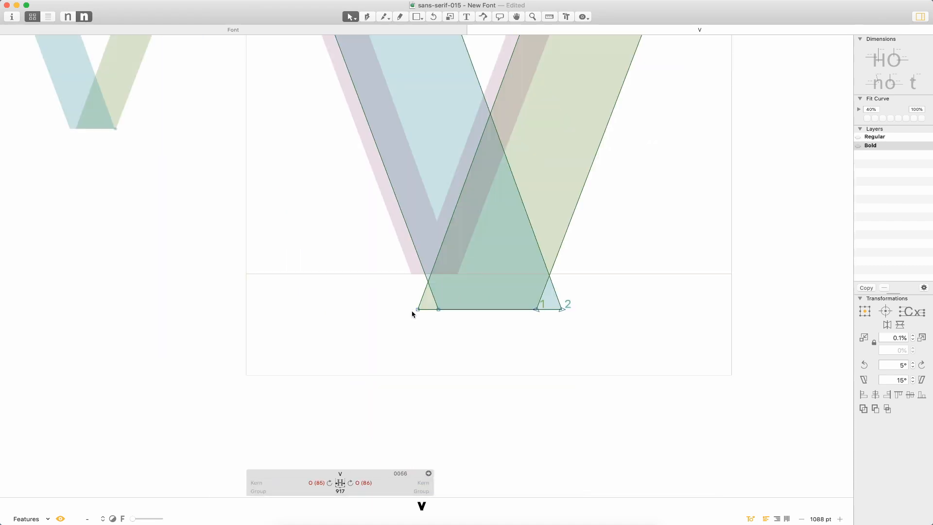
click(438, 310)
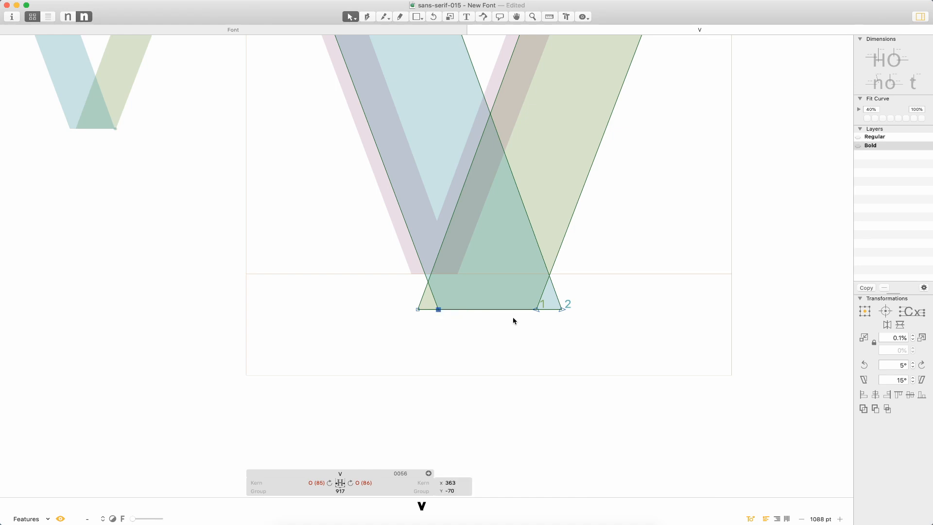
shift+click(563, 311)
drag(562, 310, 550, 274)
drag(394, 308, 549, 274)
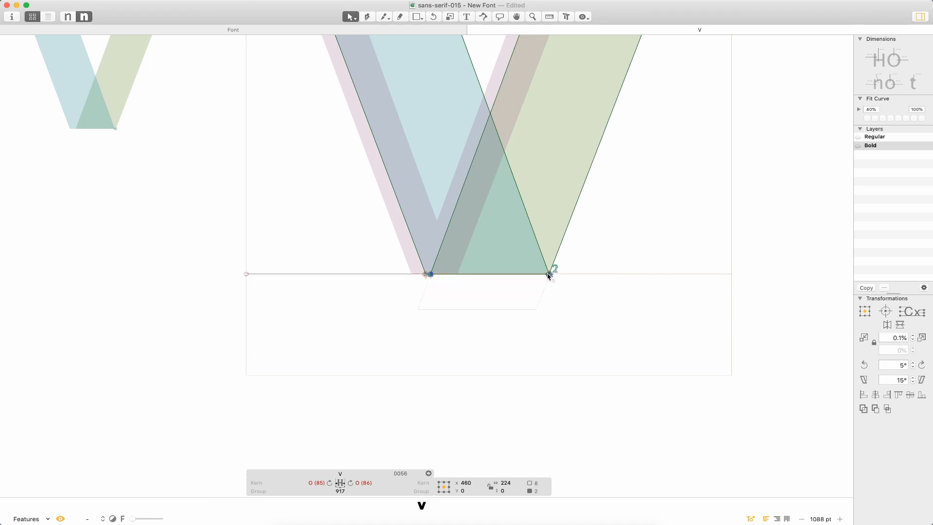
click(535, 301)
Preview the filled V at 500 pt and compare its Regular and Bold masters.
key(super+minus)
key(super+minus)
key(space)
drag(543, 232, 566, 275)
key(t)
click(574, 245)
key(Escape)
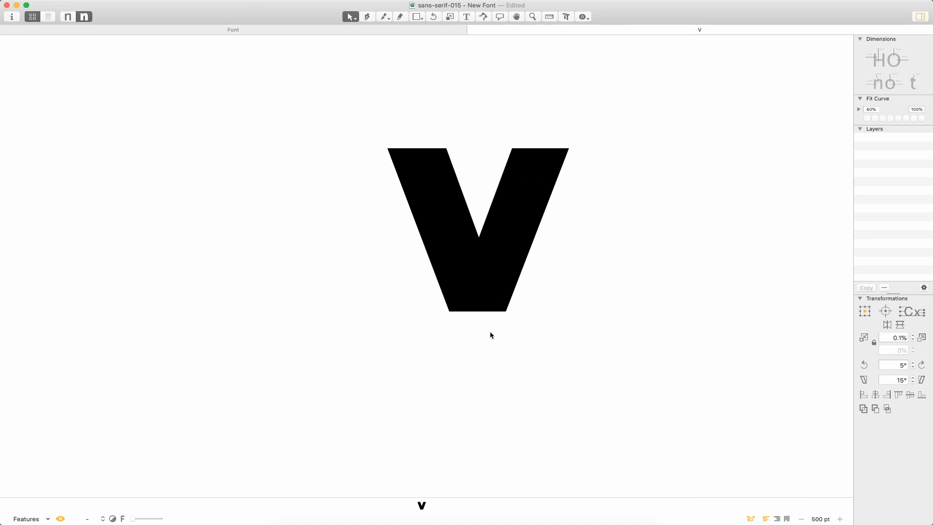
key(super+1)
key(super+2)
key(super+1)
key(super+2)
double_click(483, 284)
key(super+1)
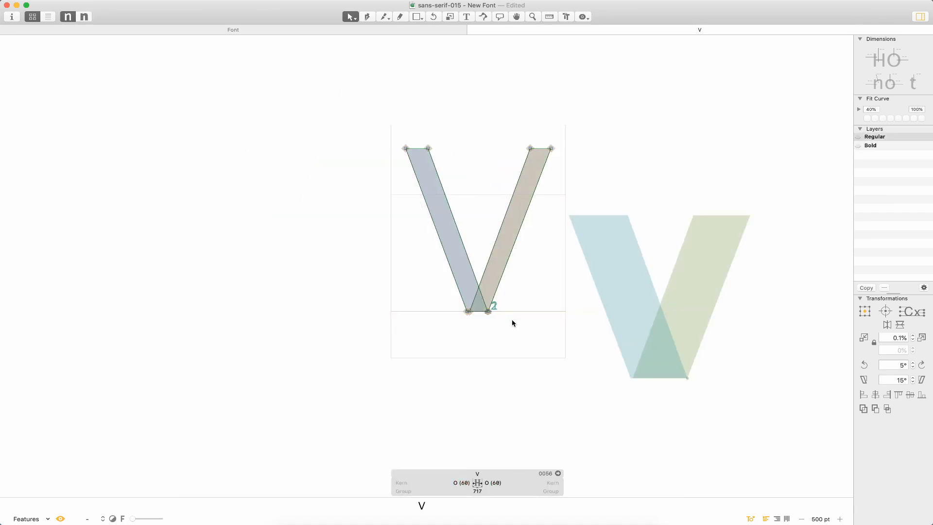
Zoom in on the Bold V and add a second V beside it as a filled preview.
key(super+2)
key(super+space)
drag(630, 110, 345, 375)
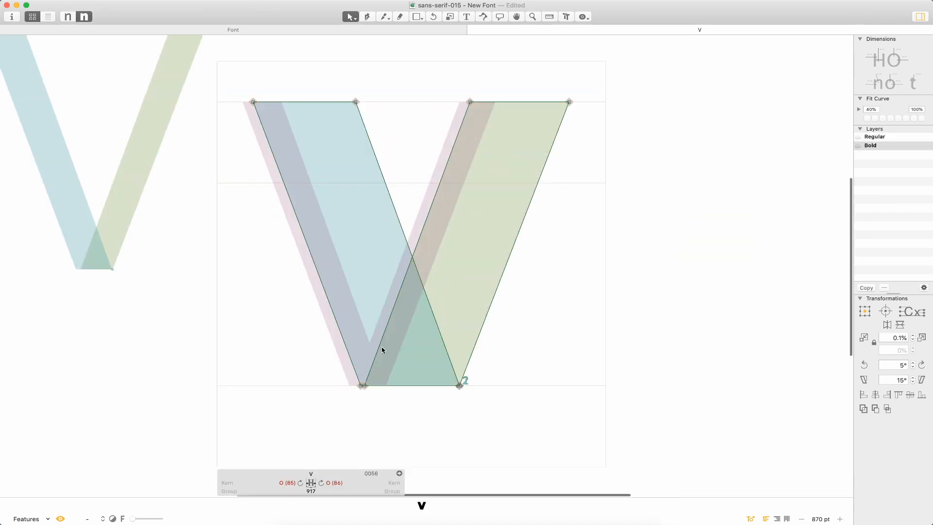
click(367, 389)
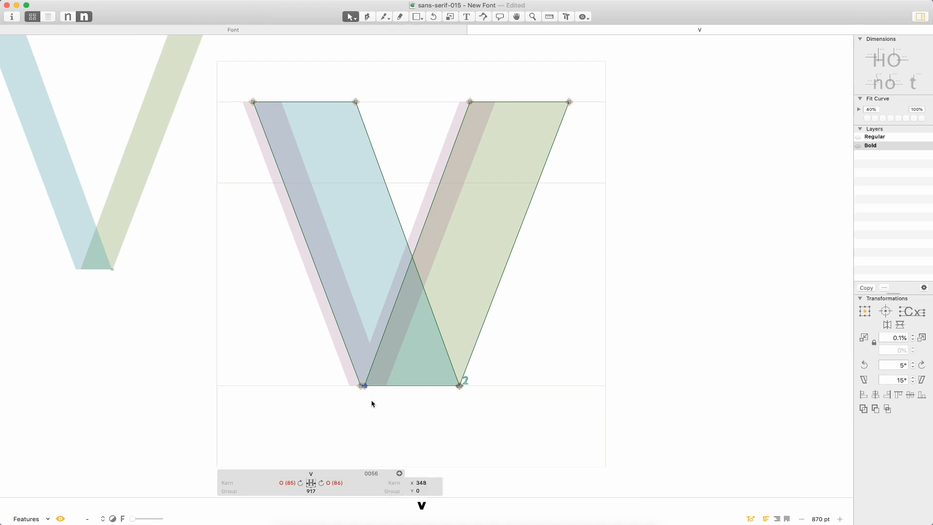
key(t)
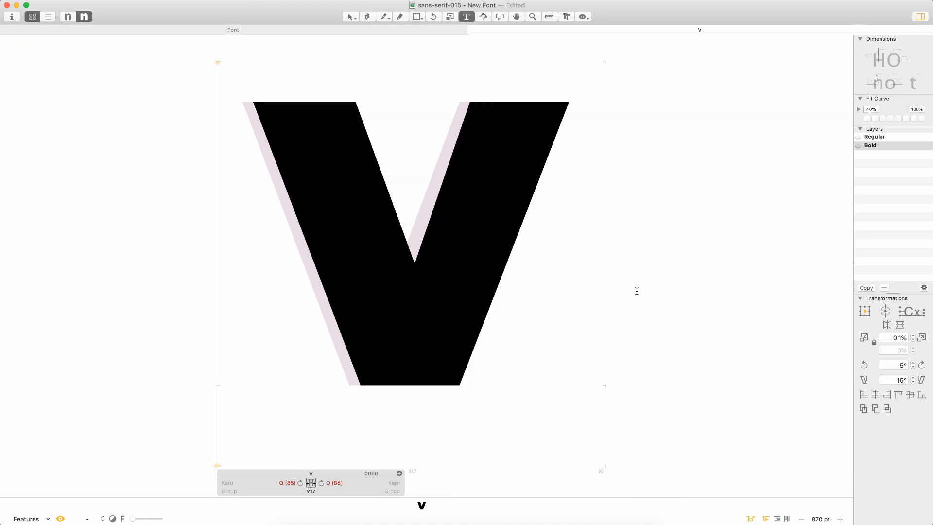
click(636, 291)
text(V)
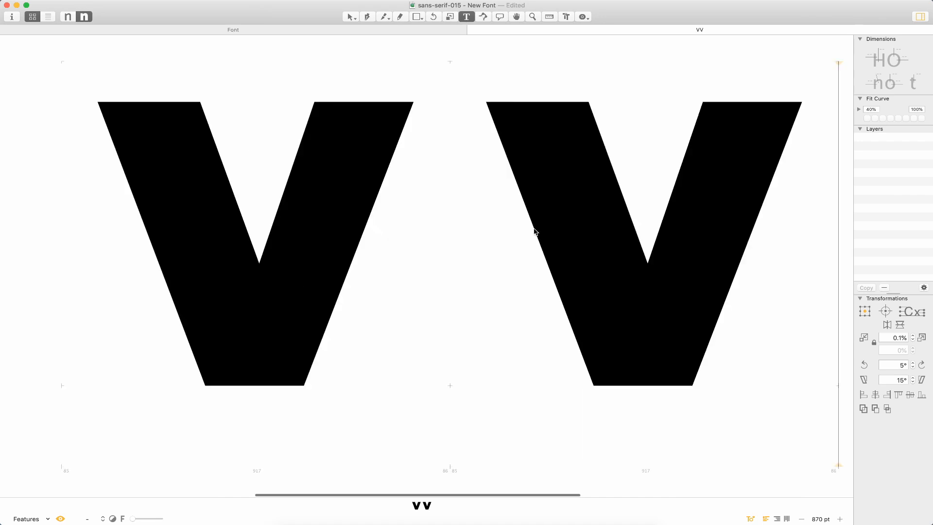
Taper the first V's diagonals by moving the right stroke's inner bottom point to x 368 and the left stroke's to x 552.
key(Escape)
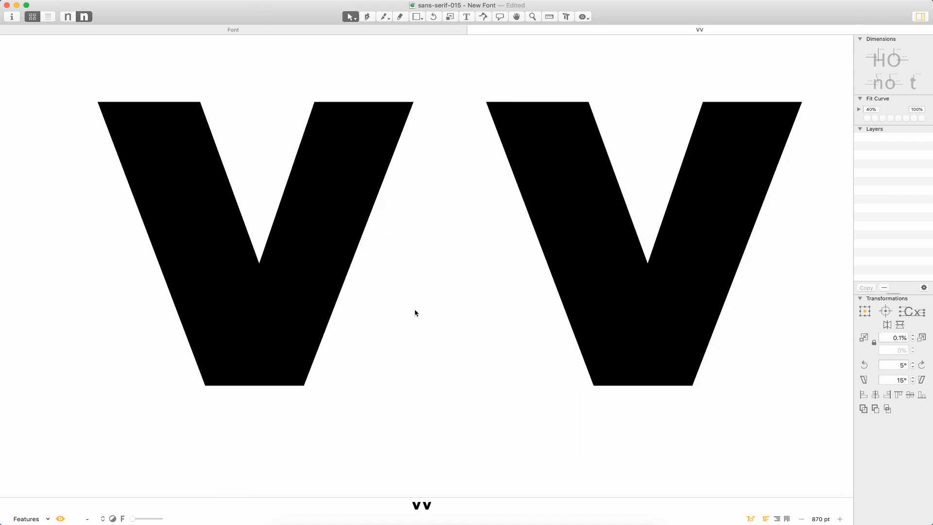
double_click(339, 325)
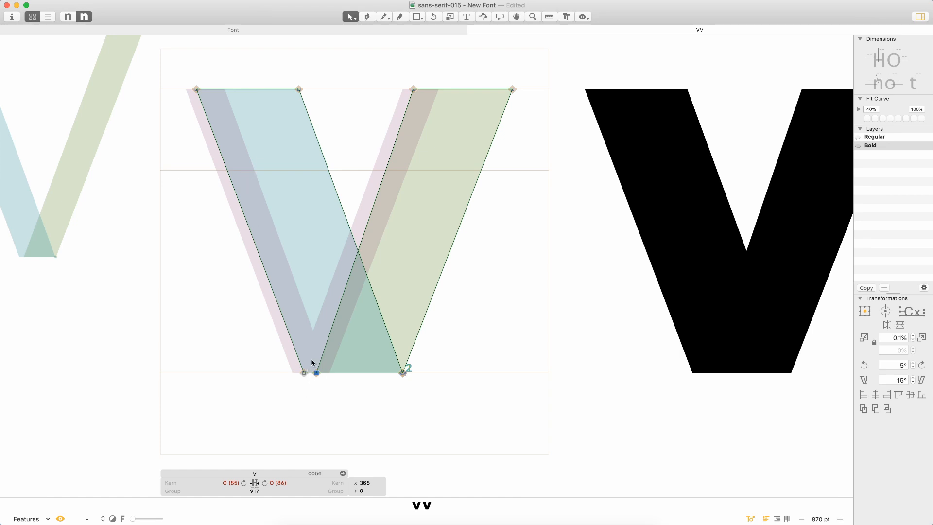
click(405, 375)
key(shift+Left)
key(shift+Left)
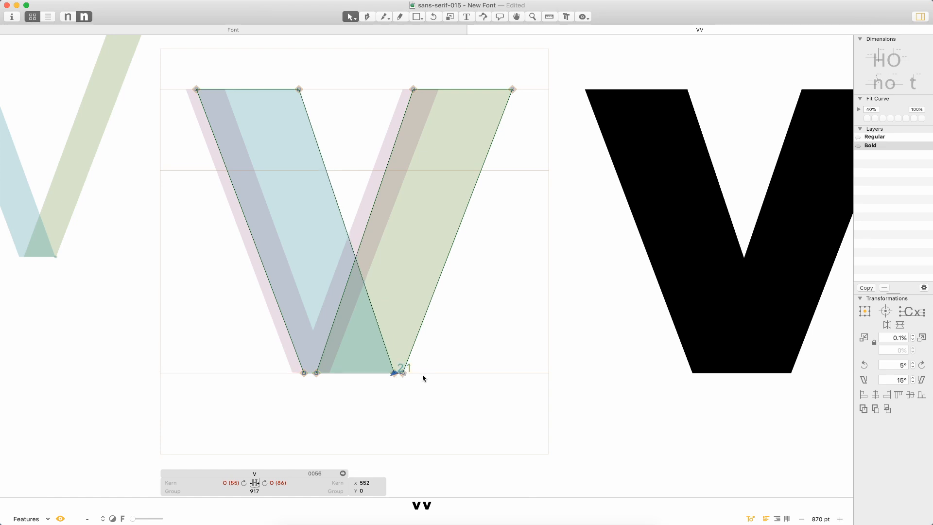
Zoom out to 330 pt and compare the V's Regular and Bold masters.
key(super+minus)
key(super+minus)
key(super+minus)
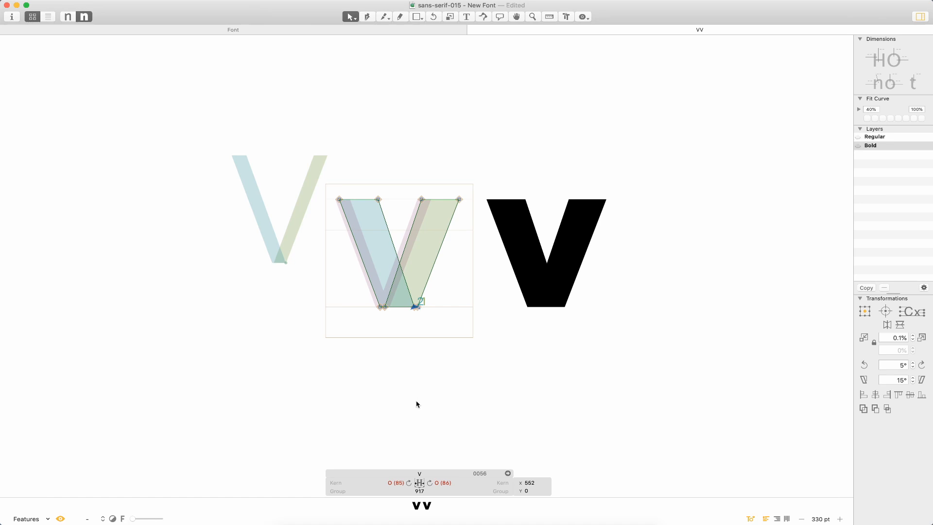
click(414, 414)
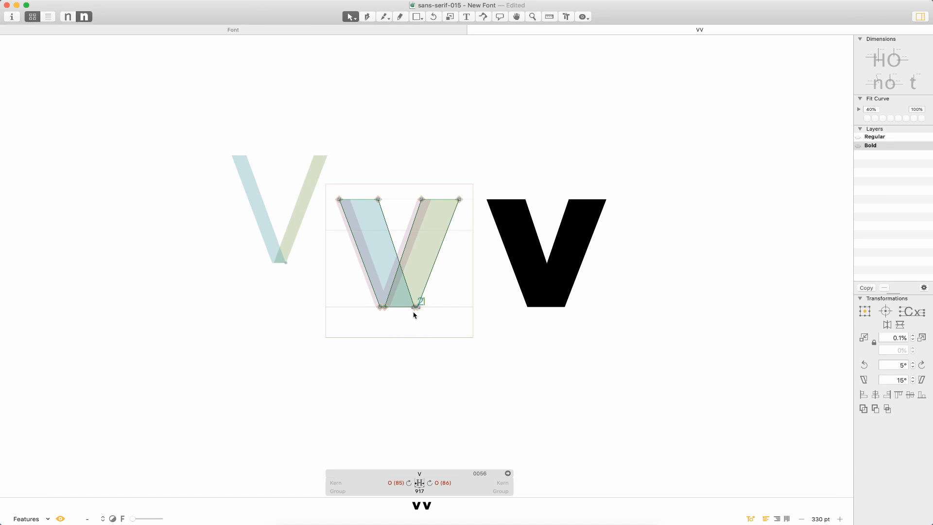
key(super+1)
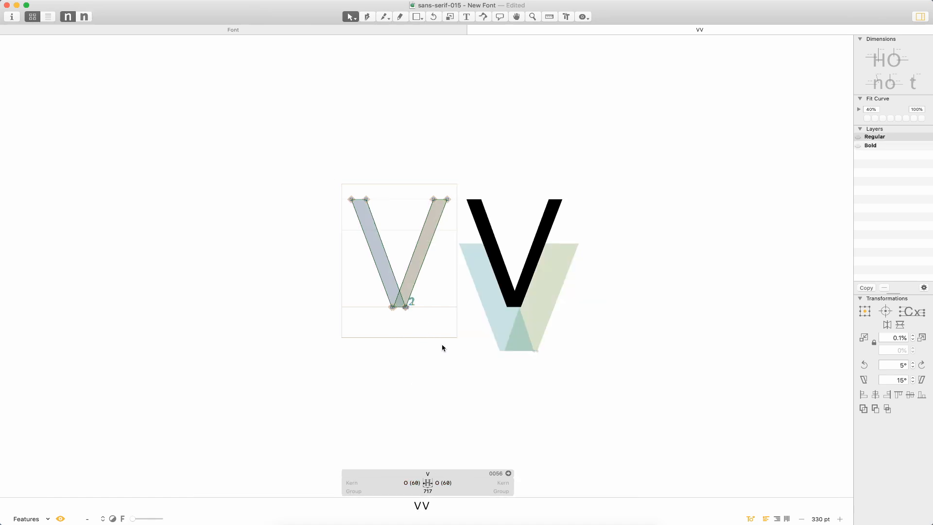
key(super+2)
key(super+1)
key(super+2)
key(super+1)
key(super+2)
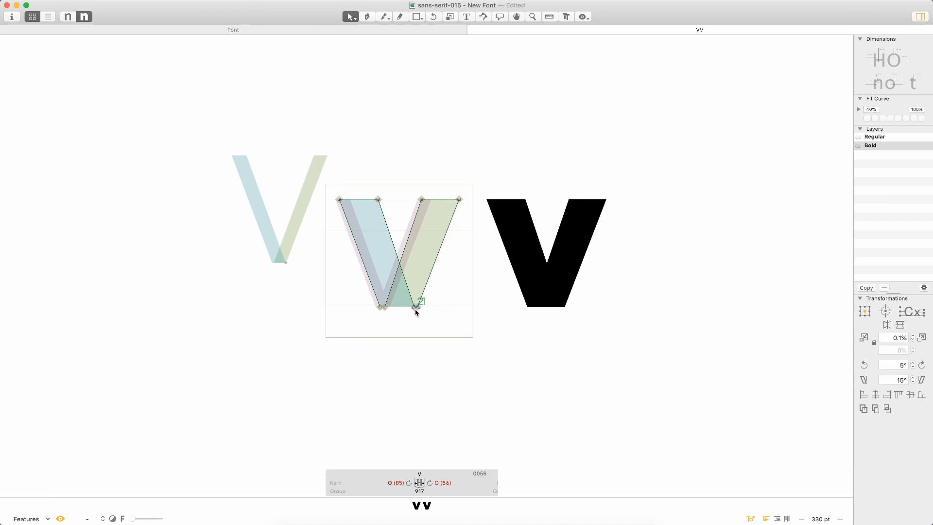
Move the left diagonal's inner bottom point 10 units left and the right diagonal's whole inner edge 10 units right.
key(super+plus)
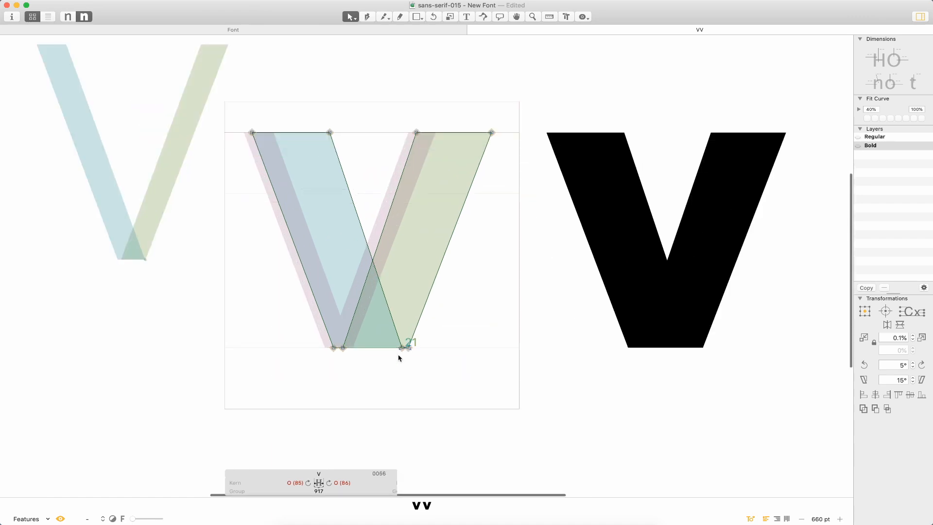
click(401, 348)
key(shift+Left)
click(344, 346)
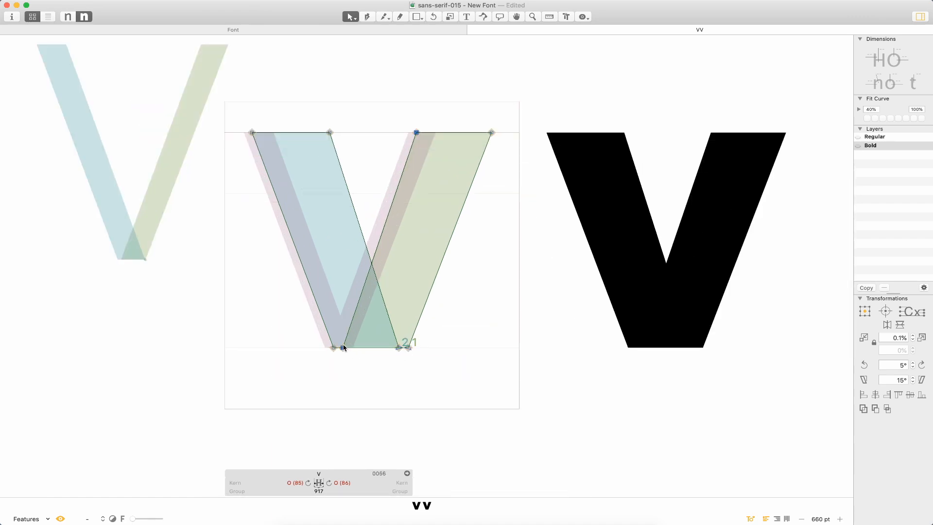
key(shift+Right)
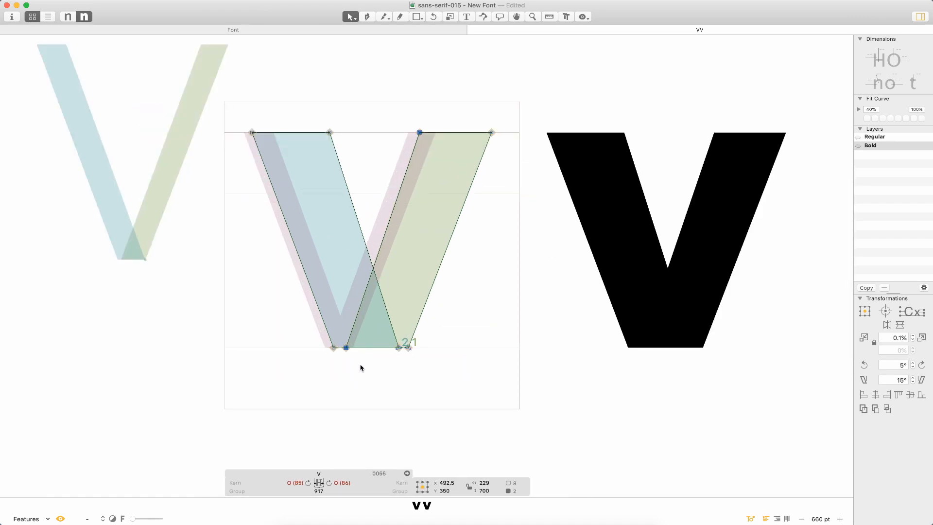
Move the V's right diagonal's inner edge 10 units left and return its inner bottom point to x 378.
key(shift+Left)
drag(347, 351, 341, 346)
key(shift+Right)
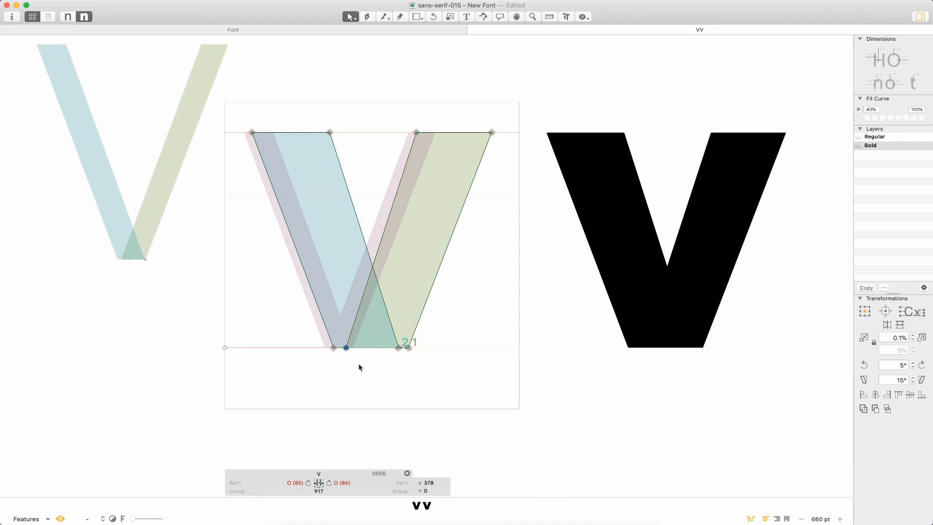
click(373, 388)
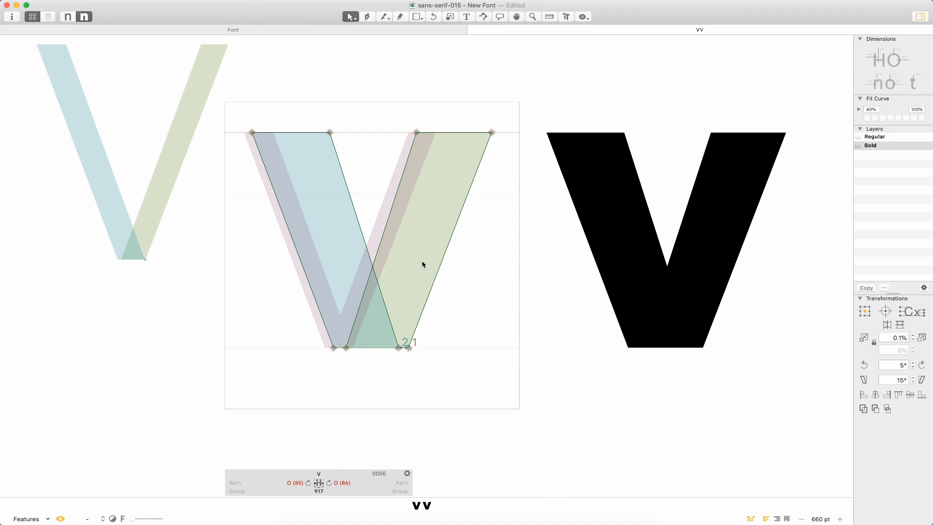
Update the Bold V's left and right sidebearings to match their O metrics keys.
click(329, 483)
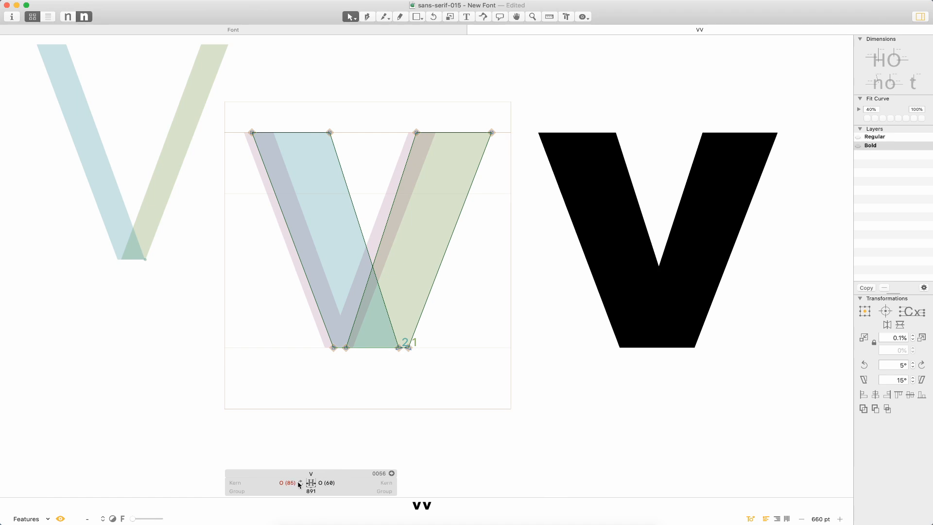
click(299, 483)
key(super+minus)
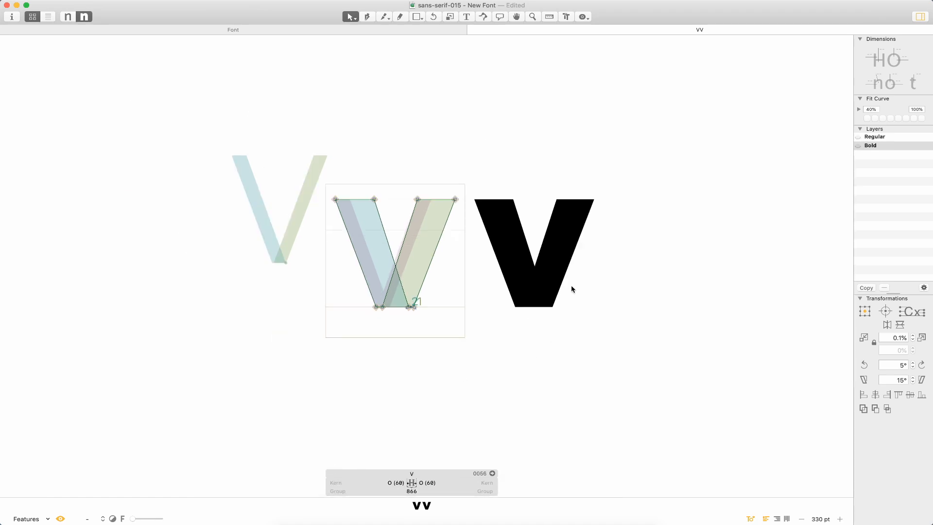
Make the second V editable and compare its Regular and Bold masters beside the filled V.
key(t)
key(Right)
key(Escape)
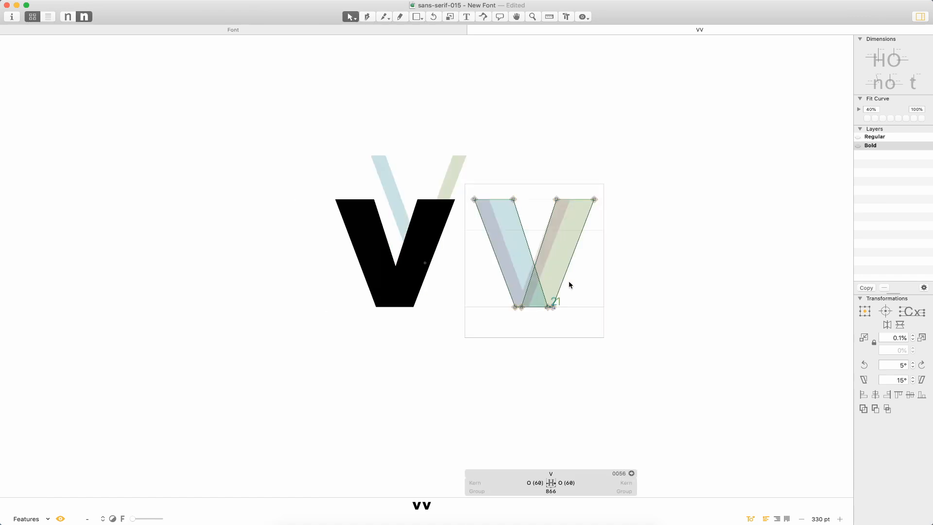
key(super+1)
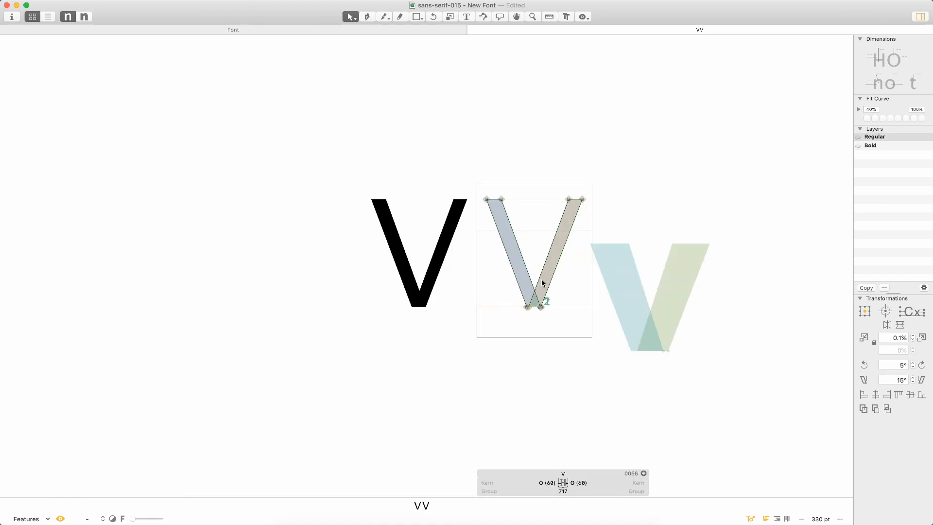
key(super+2)
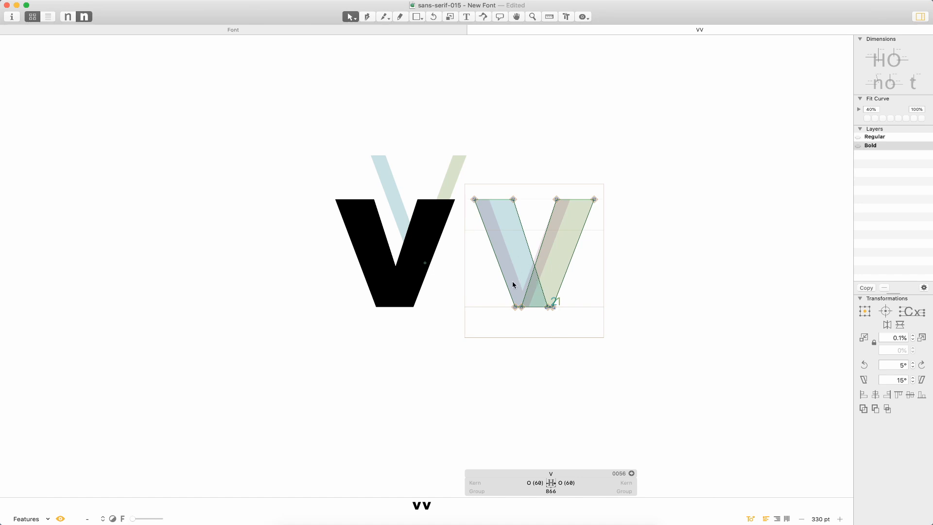
Return to the font overview and open the W glyph for editing.
key(super+alt+1)
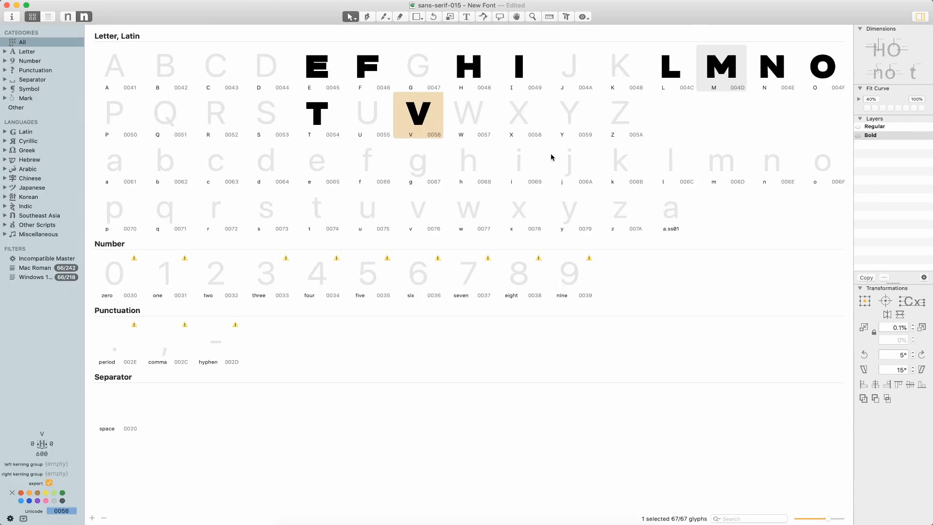
double_click(468, 119)
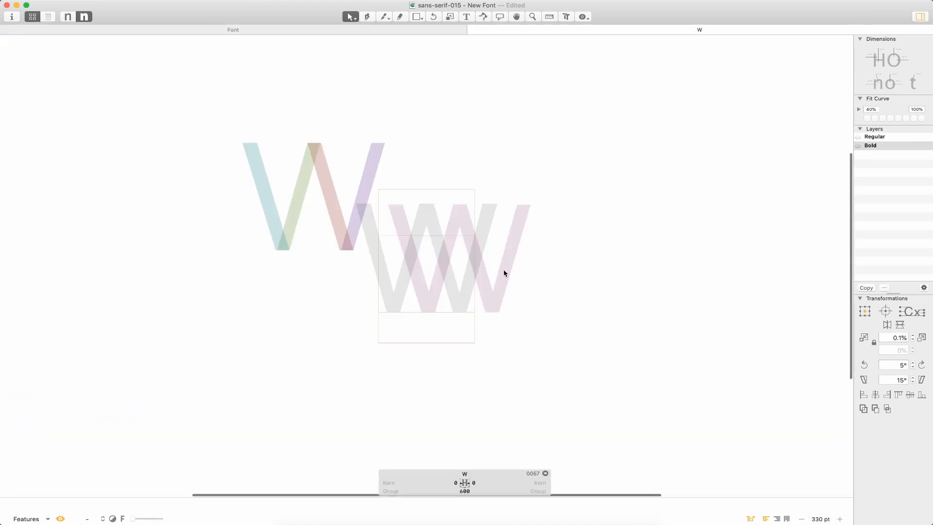
key(t)
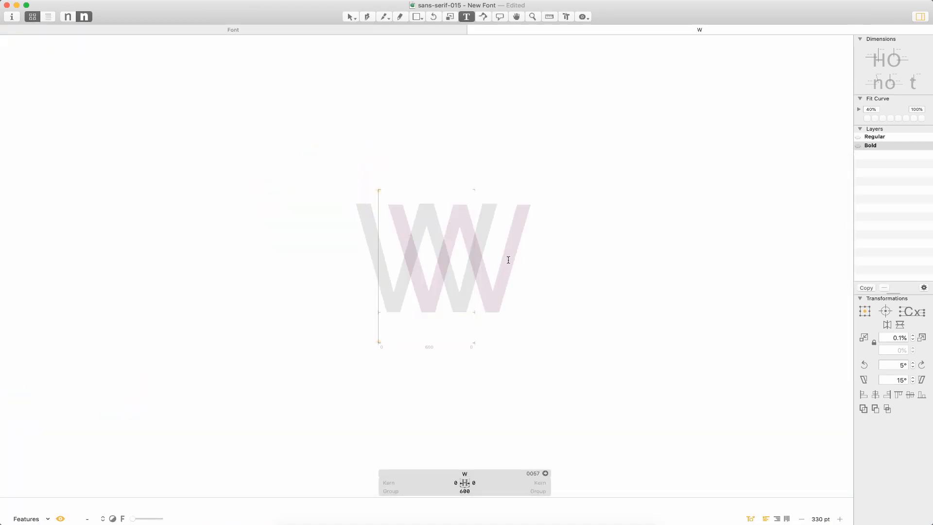
key(Escape)
Copy all of the W's Regular outlines into its Bold master.
key(super+1)
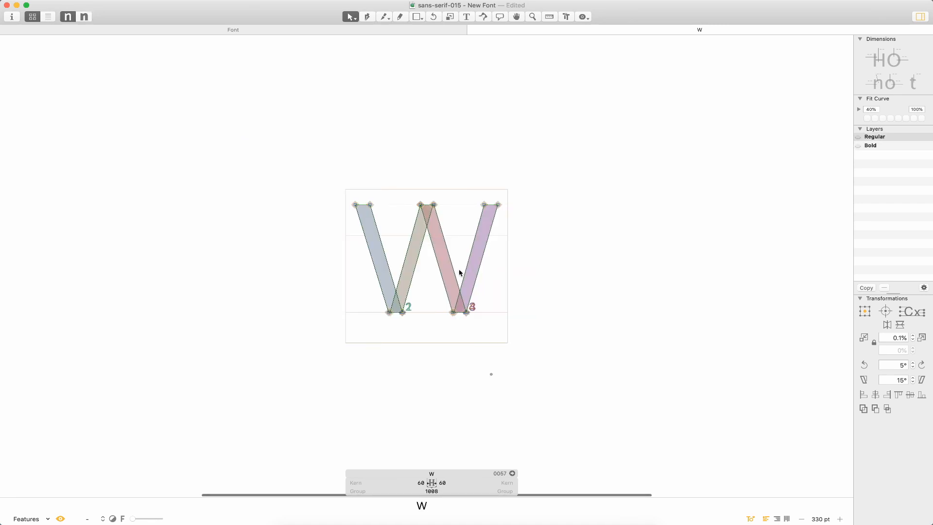
key(super+a)
key(super+c)
key(super+2)
key(super+v)
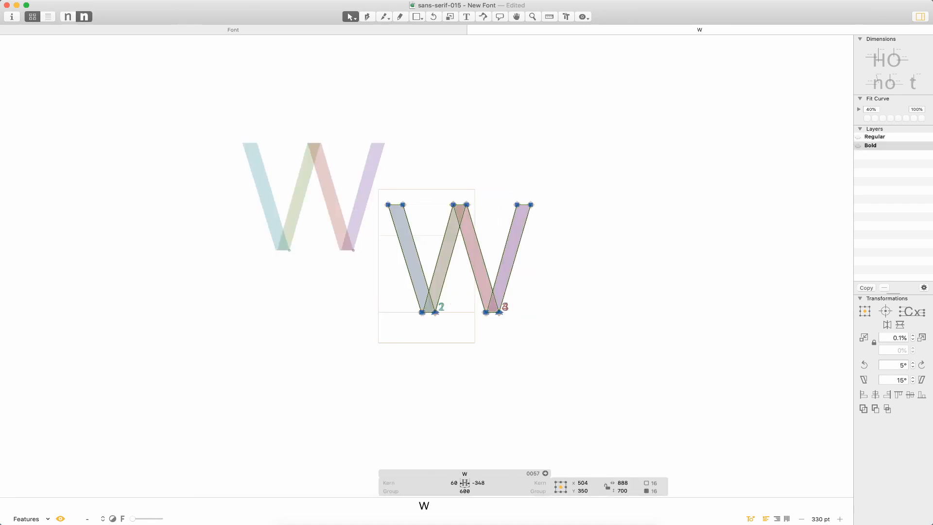
Offset the Bold W's outlines by 70 horizontally and 70 vertically with Keep Compatible enabled.
click(158, 1)
mouse_move(185, 1)
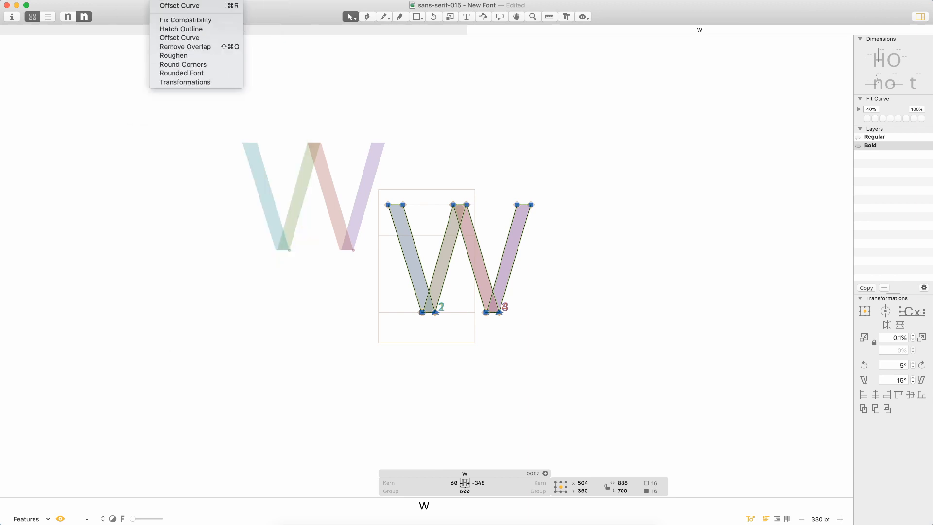
click(165, 6)
click(676, 310)
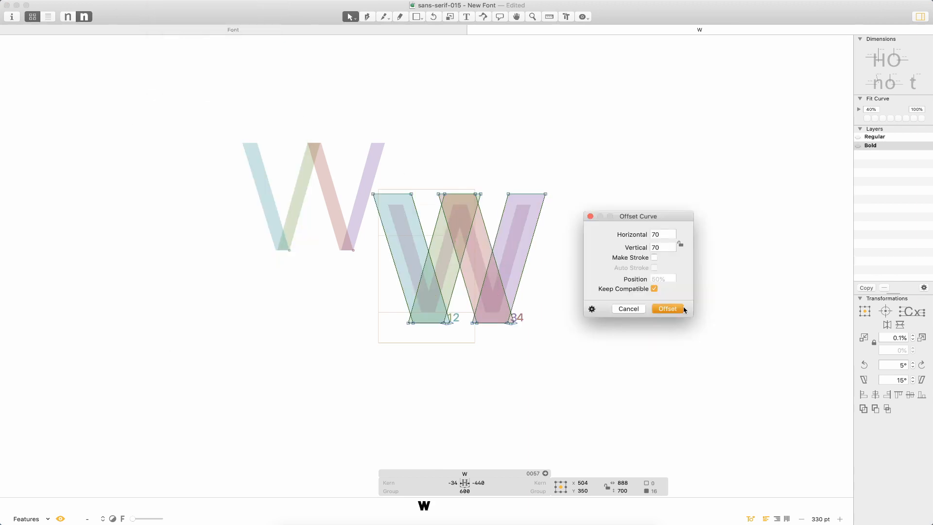
Slide the top points of the W's first and third diagonals along their stroke angle down to y 700.
click(605, 264)
key(z)
drag(636, 132, 339, 332)
key(v)
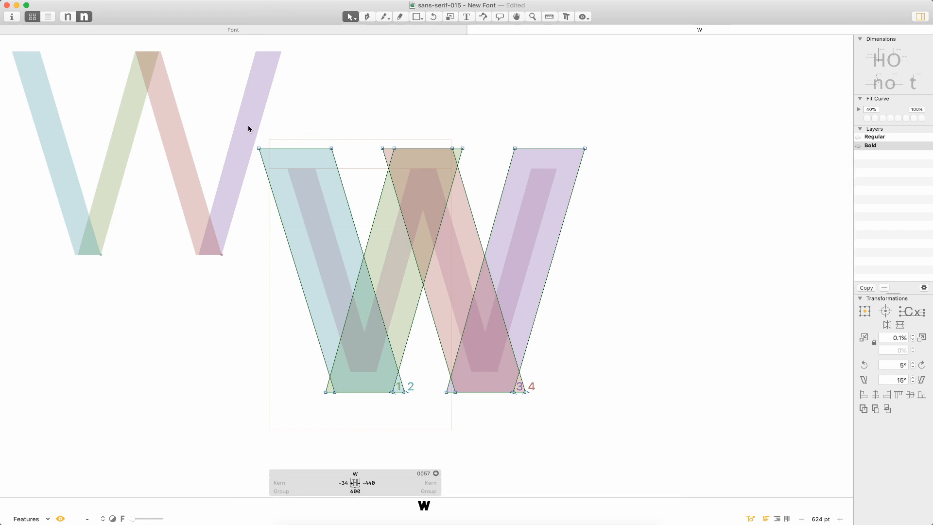
mouse_move(245, 138)
mouse_down()
mouse_move(343, 155)
mouse_move(339, 168)
mouse_up()
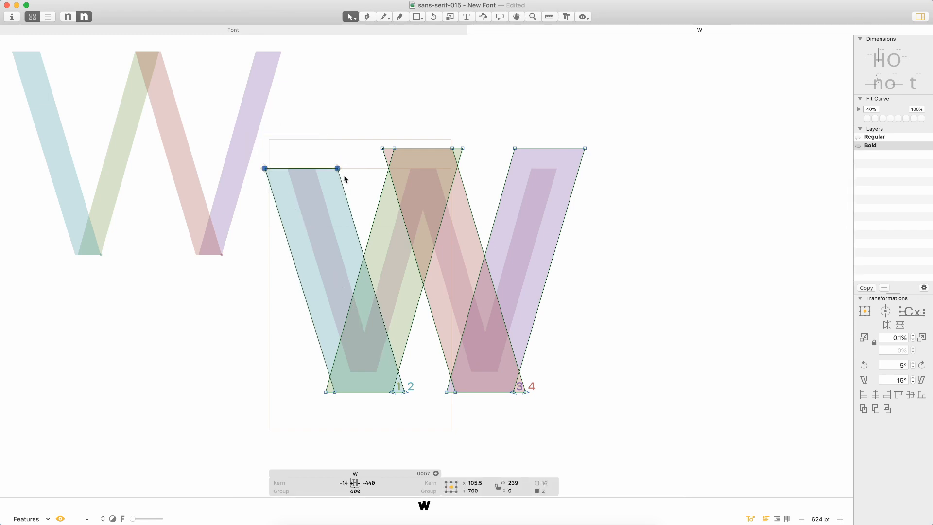
key(super+z)
key(z)
drag(670, 96, 135, 279)
key(v)
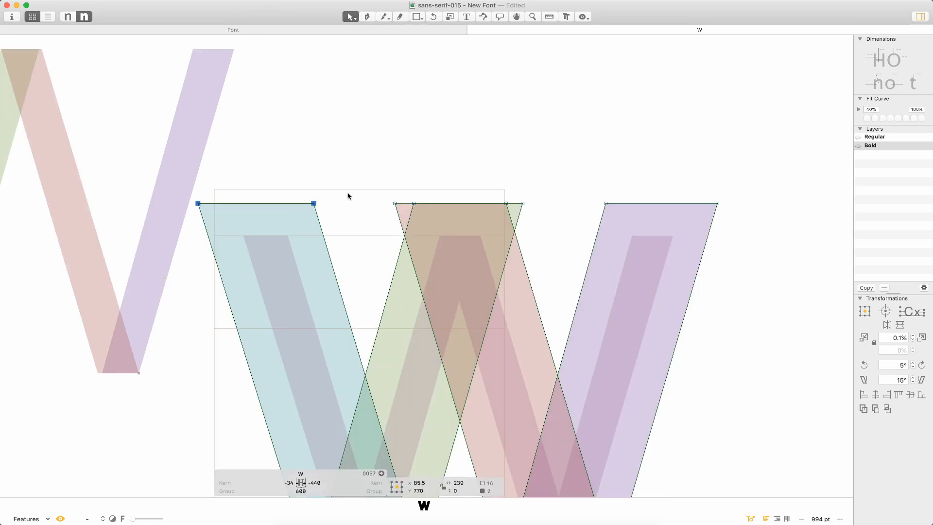
shift+click(395, 203)
shift+click(506, 204)
drag(506, 204, 515, 236)
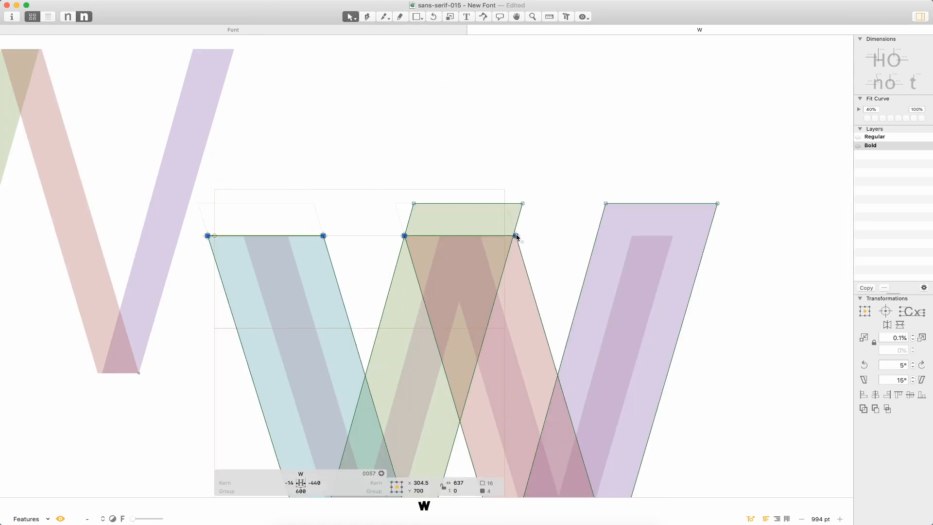
Slide the bottom points of the W's first and third diagonals along their stroke angle up to the baseline at y 0.
scroll(537, 248, down, 5)
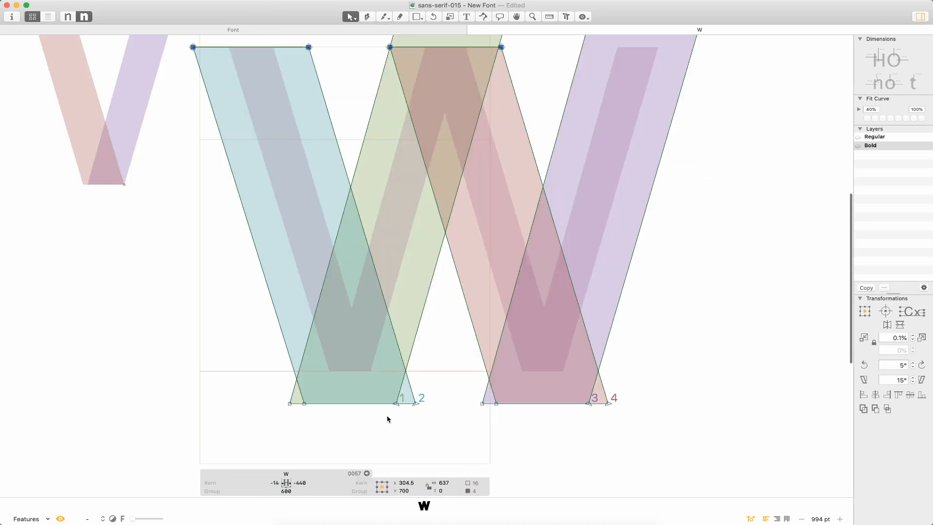
click(417, 403)
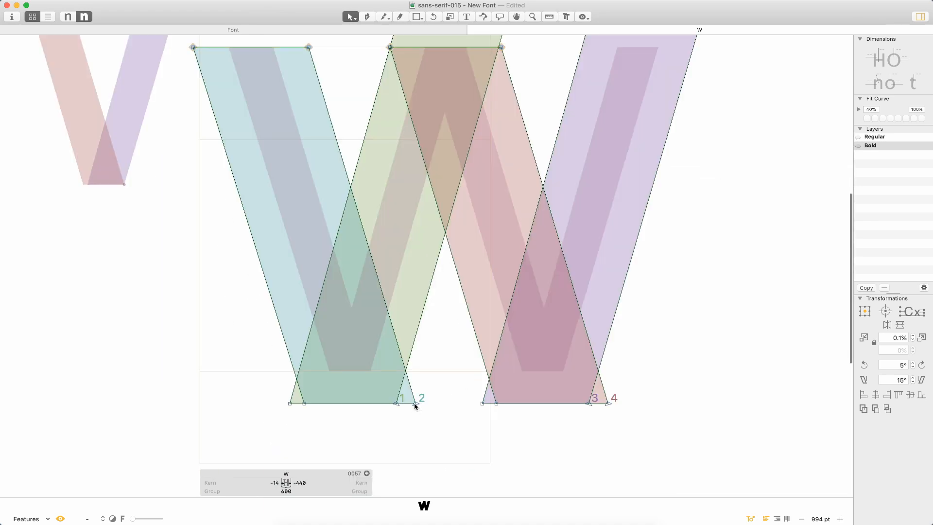
shift+click(304, 403)
shift+click(496, 404)
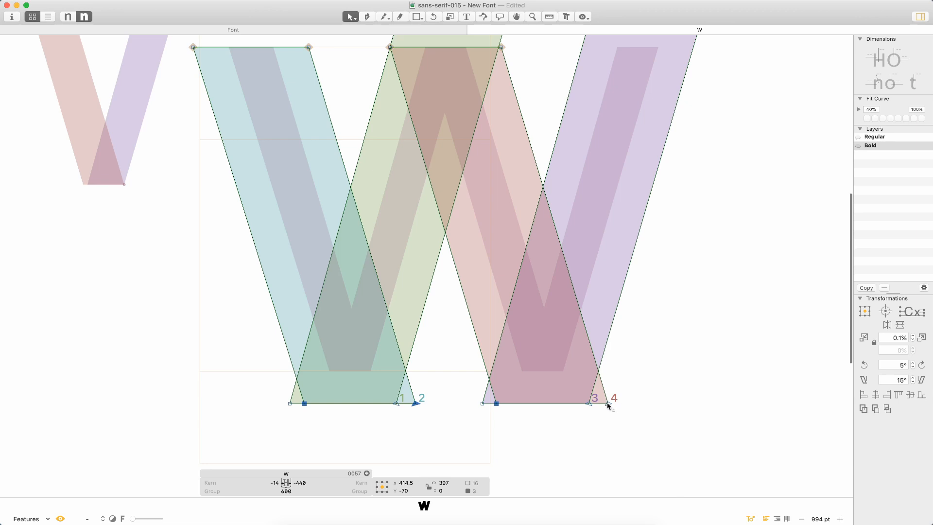
shift+click(608, 404)
drag(607, 403, 598, 372)
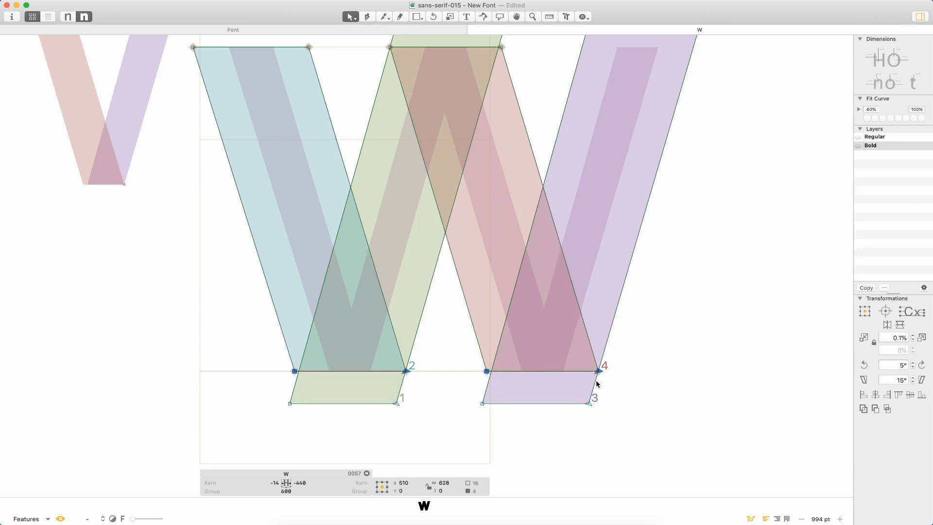
click(446, 432)
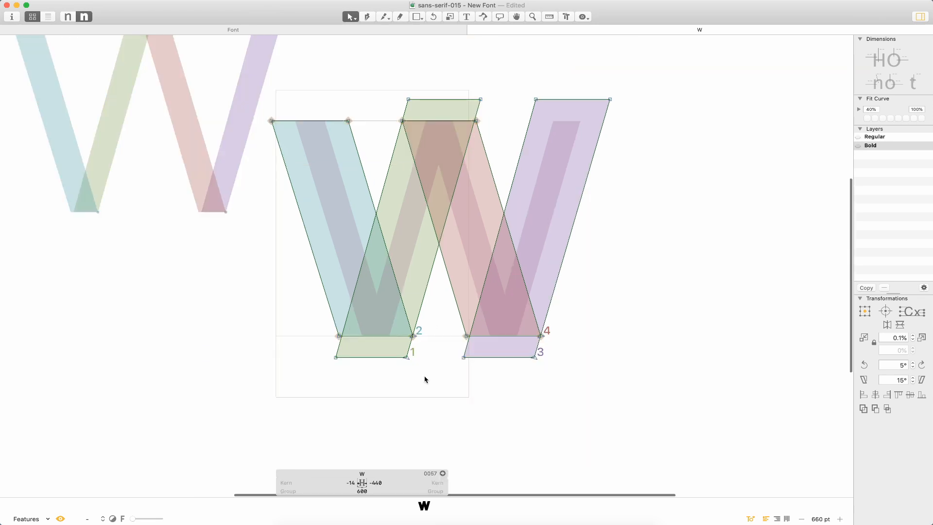
Slide the top points of the W's second and fourth diagonals to y 700, and nudge them 5 units left to meet the third diagonal's corner.
key(super+minus)
drag(620, 88, 377, 104)
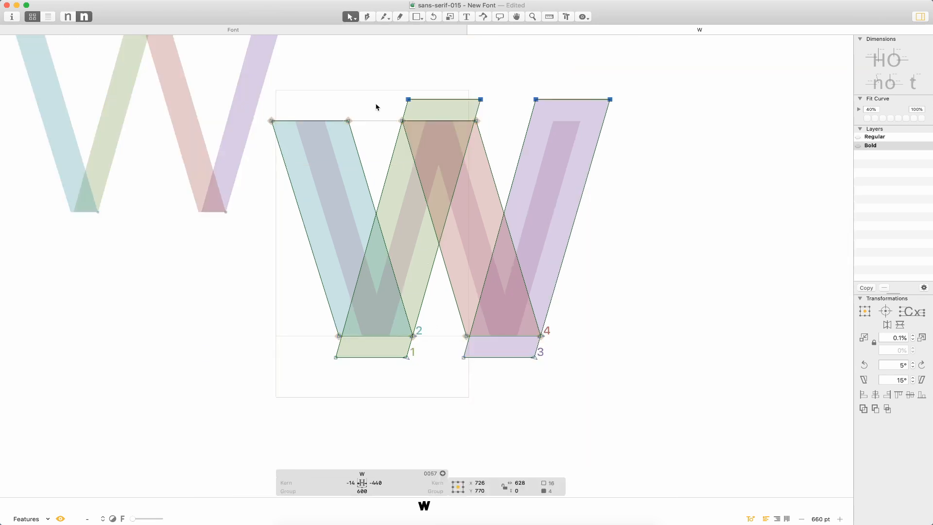
drag(481, 101, 319, 167)
key(z)
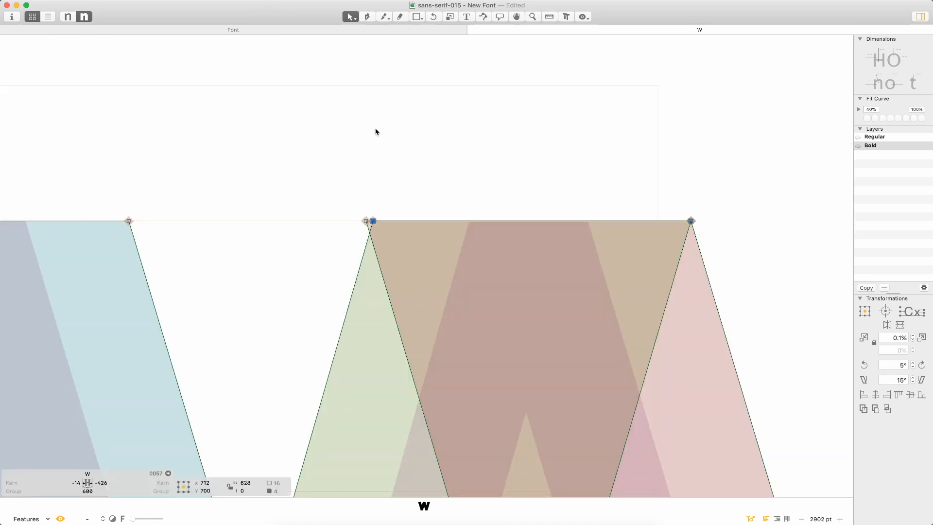
key(Left)
key(Left)
key(Left)
key(Left)
key(Left)
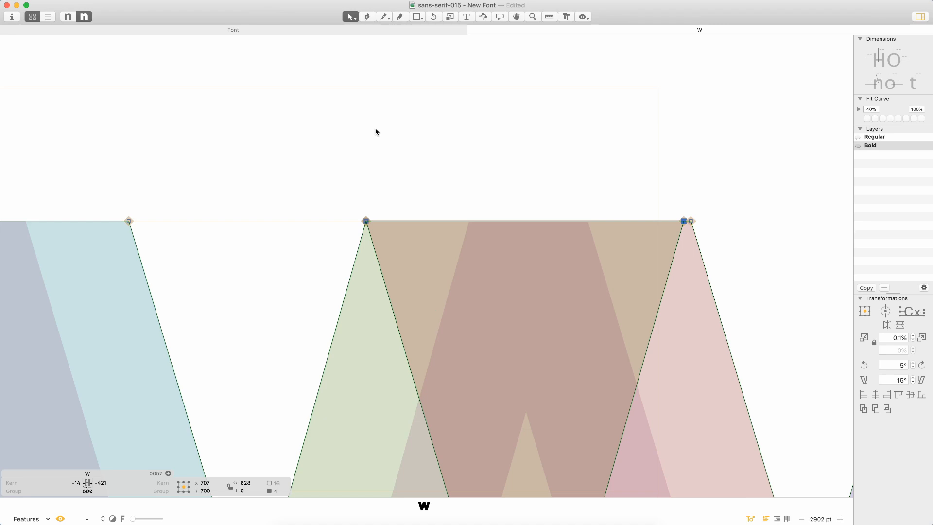
key(super+minus)
key(super+space)
drag(407, 211, 374, 253)
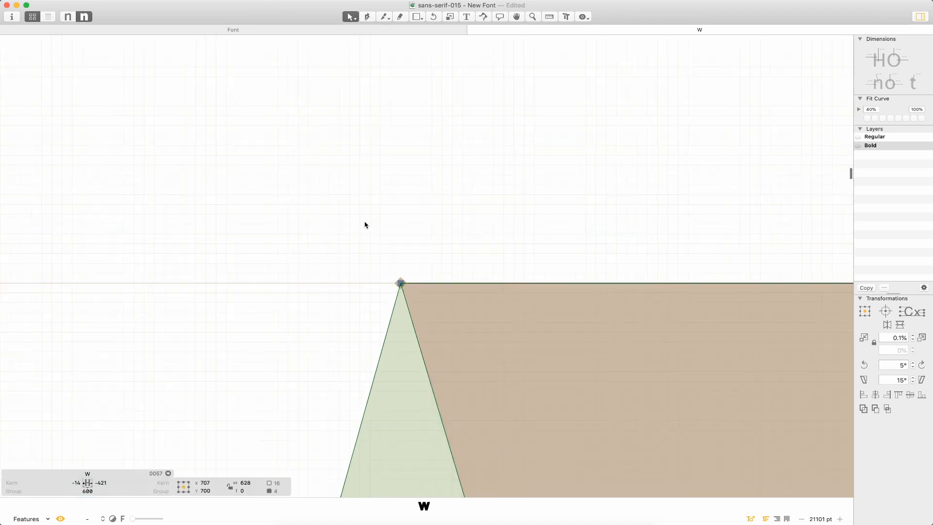
Slide the bottom points of the W's second and fourth diagonals up to y 0, aligned with the neighbouring strokes' right bottom corners.
key(super+0)
drag(266, 417, 653, 446)
drag(382, 426, 369, 408)
key(super+space)
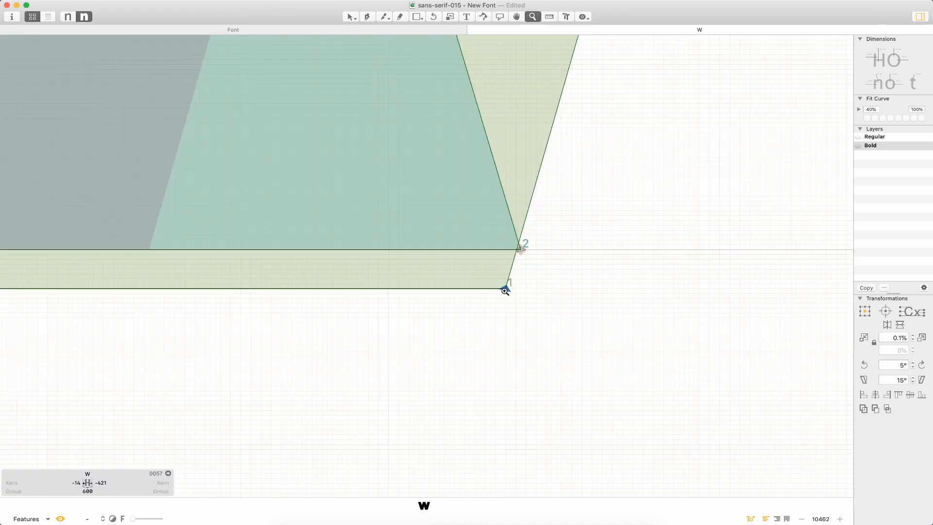
drag(504, 287, 521, 253)
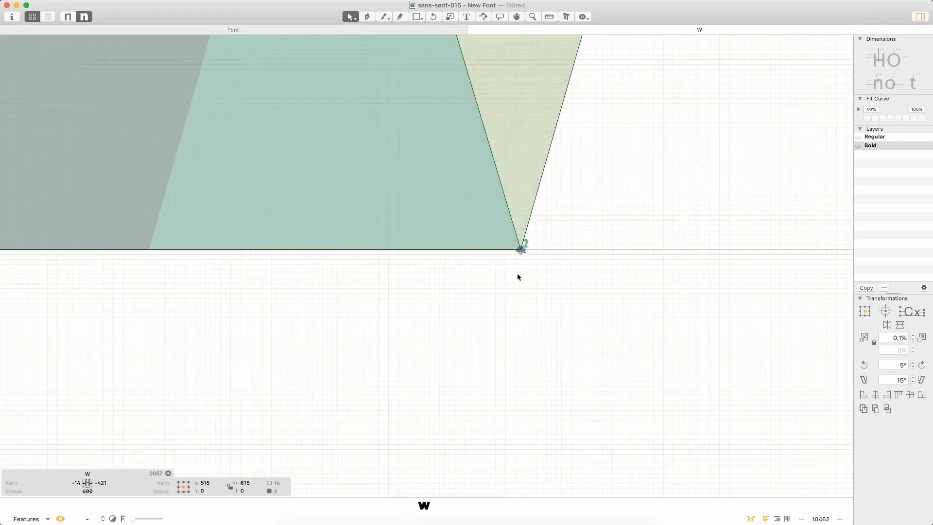
key(super+0)
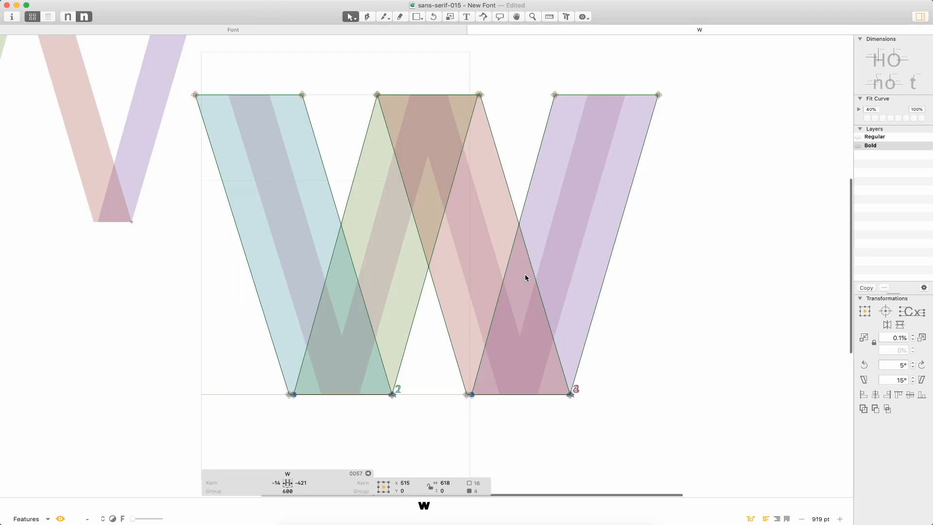
Set both of the Bold W's sidebearings to the metrics key O.
click(262, 484)
text(O)
key(Tab)
text(O)
key(Return)
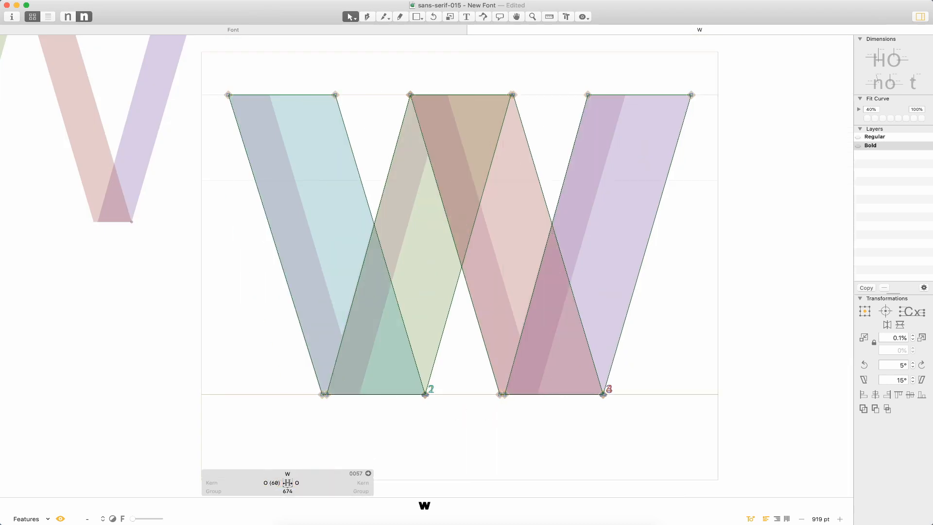
Zoom out to 330 pt, preview the W filled, and compare its Regular and Bold masters.
key(super+minus)
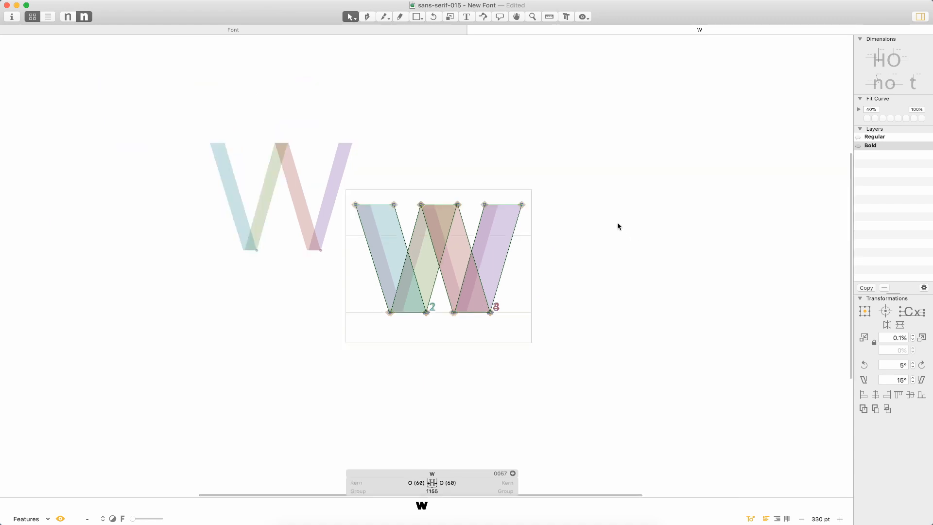
key(t)
click(604, 249)
key(Escape)
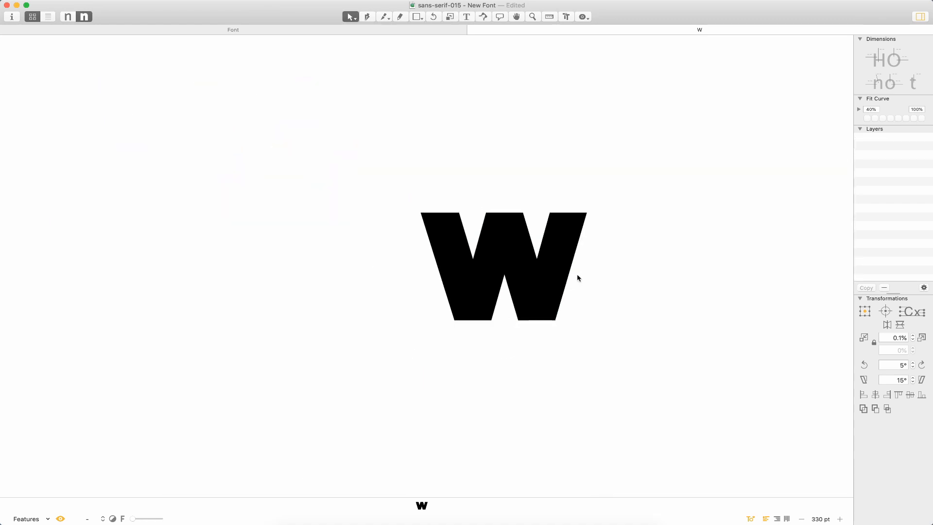
key(super+1)
key(super+2)
Narrow the base of the W's second diagonal by moving its left bottom point about 20 units right.
key(super+space)
drag(650, 171, 356, 356)
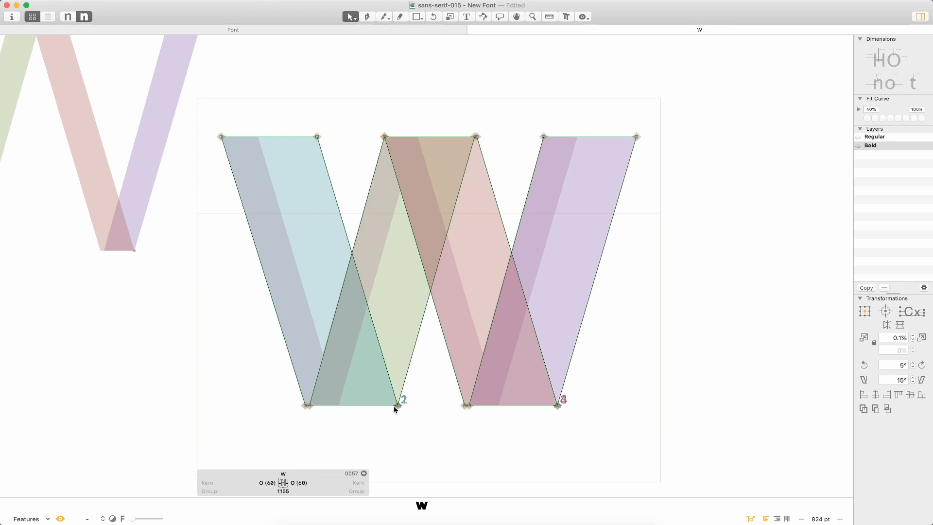
click(392, 406)
click(315, 407)
drag(315, 409, 322, 414)
click(424, 430)
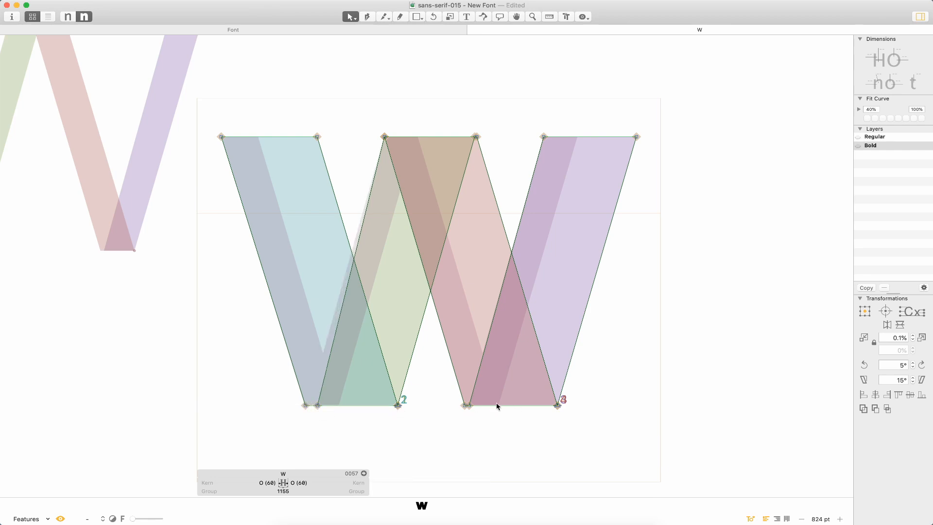
Narrow the W's bases by moving the fourth diagonal's left bottom point right and the first and third diagonals' right bottom points left, about 20 units each.
drag(473, 413, 488, 426)
drag(559, 405, 552, 416)
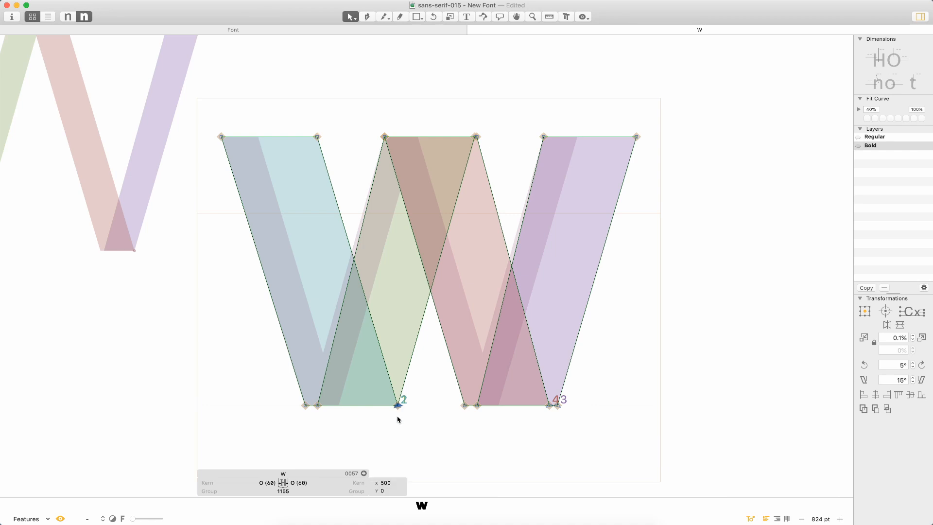
key(t)
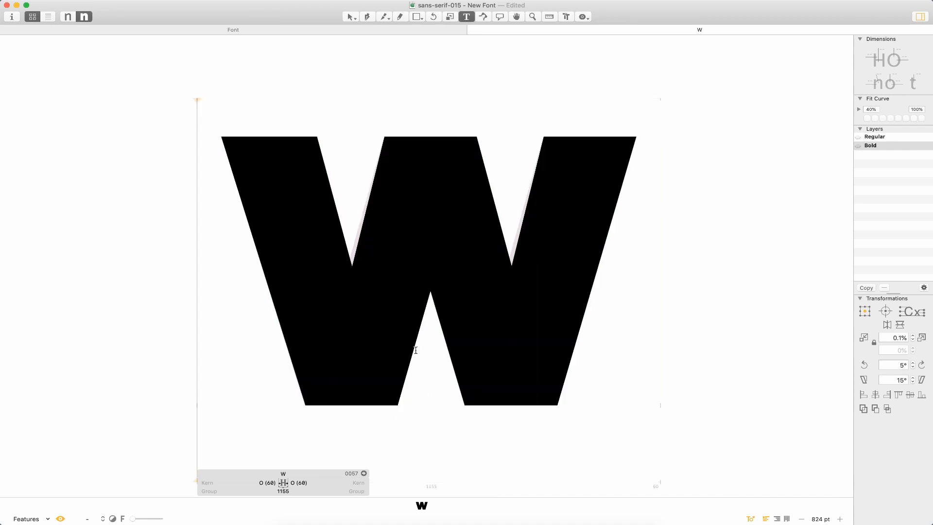
key(Escape)
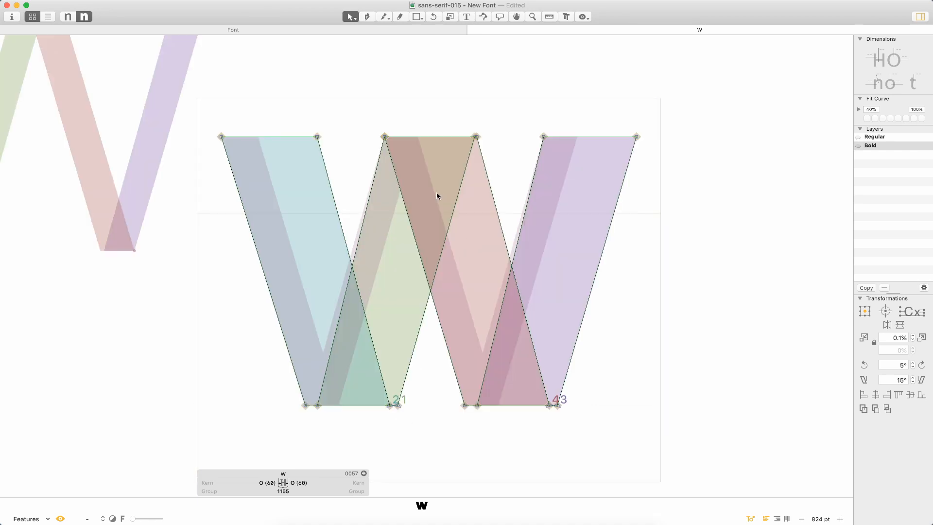
Insert a V before the W, zoom out to 500 pt and preview the two Bold letters filled.
click(476, 138)
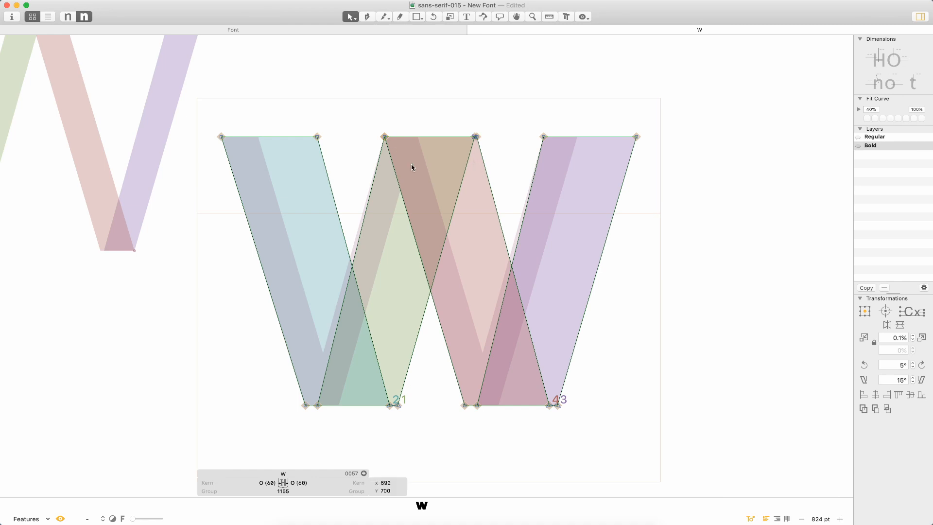
key(space)
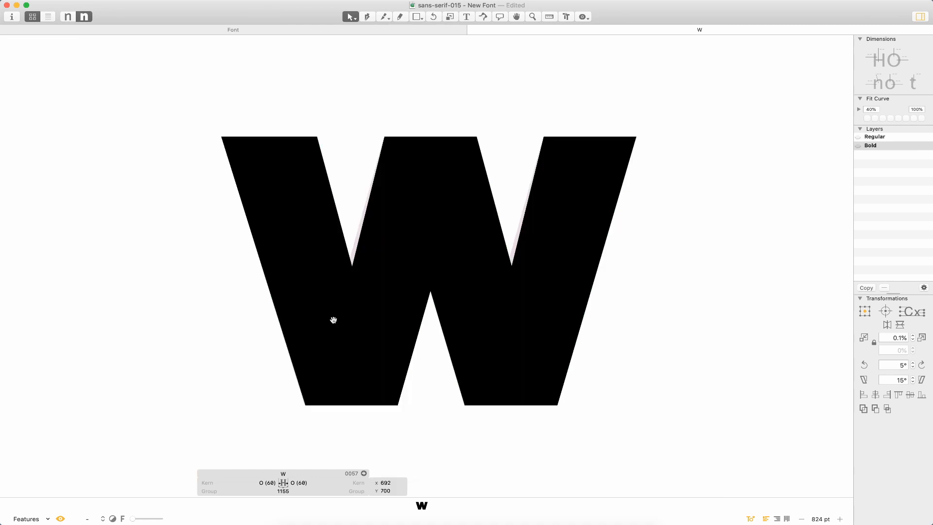
text(t)
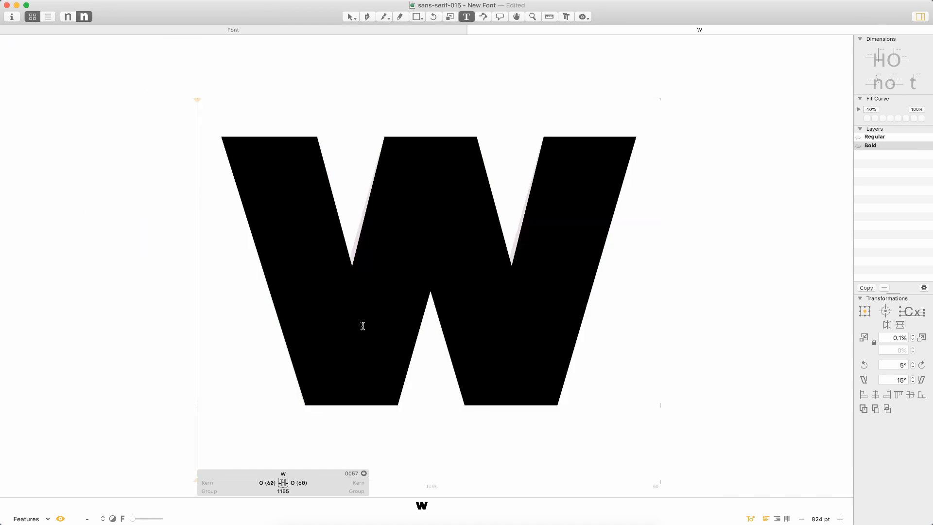
text(V)
key(Escape)
key(super+minus)
key(super+minus)
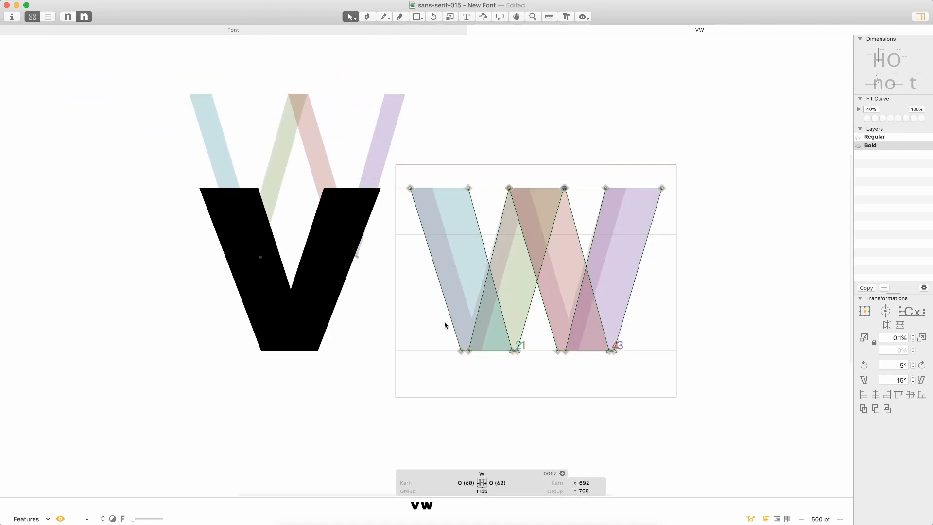
key(t)
click(663, 291)
key(Escape)
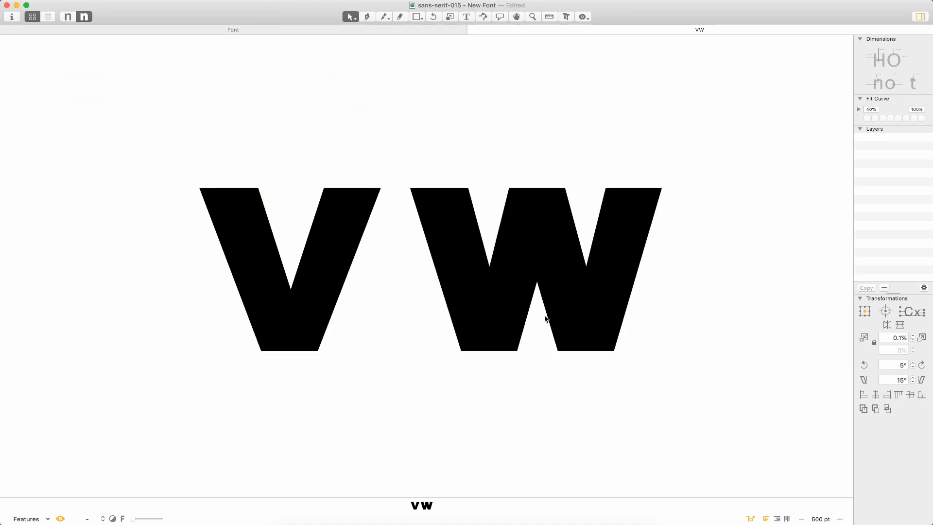
Copy the Bold V's left diagonal and paste it into the Bold W as a width reference.
double_click(292, 316)
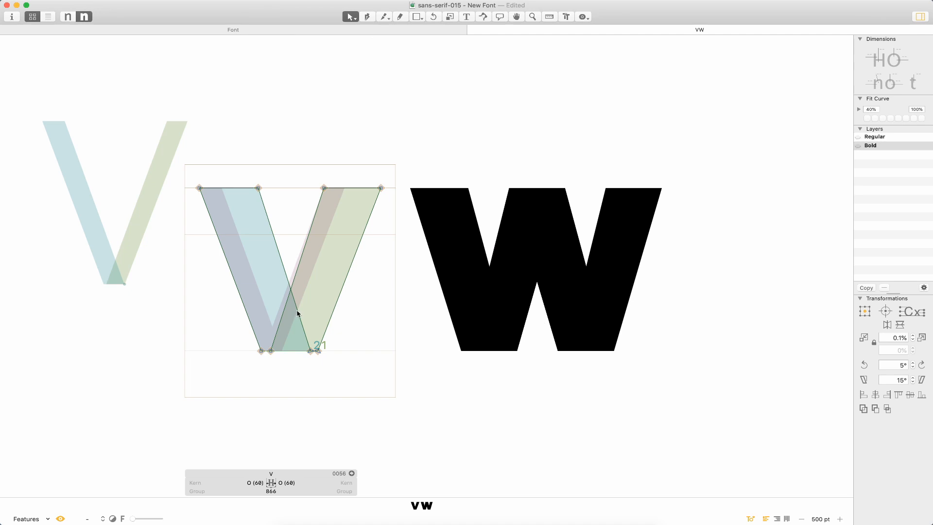
click(297, 314)
double_click(462, 296)
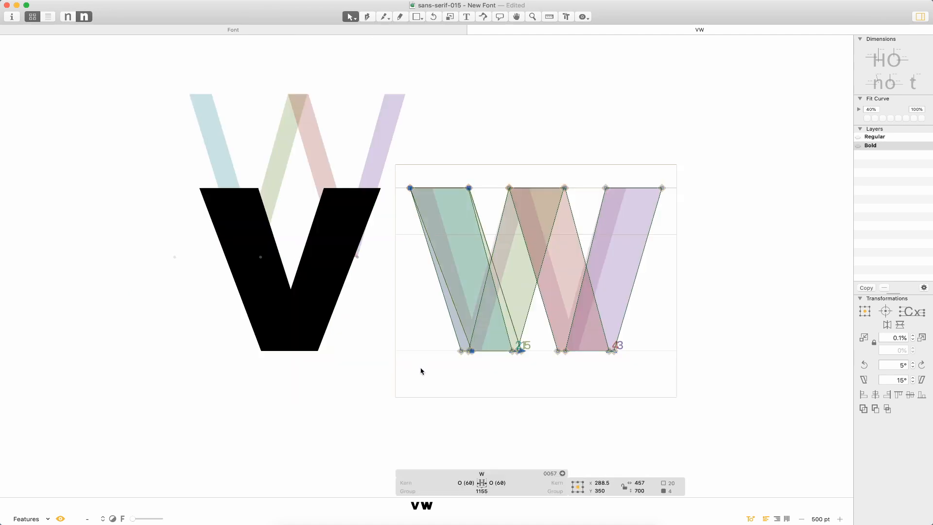
Slide the pasted V diagonal along the baseline until its left bottom corner meets that of the W's first diagonal.
click(471, 351)
scroll(471, 355, up, 5)
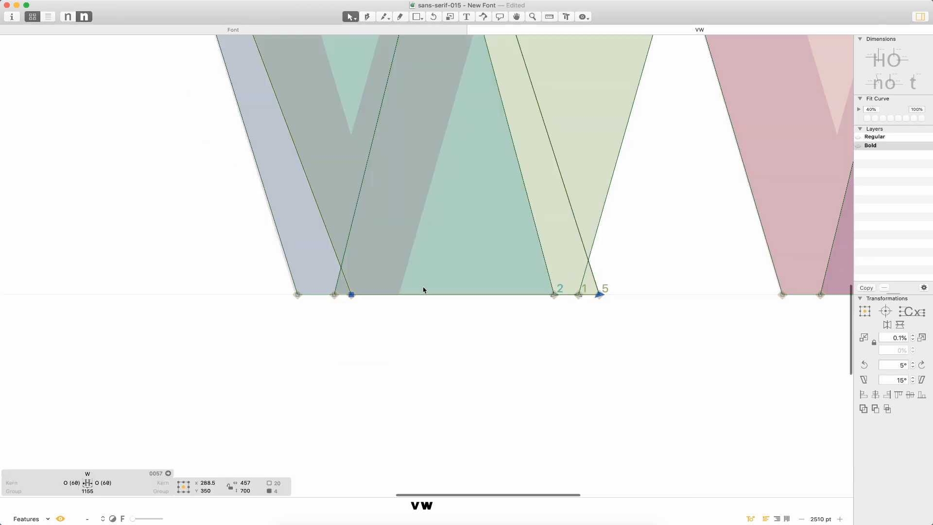
click(599, 294)
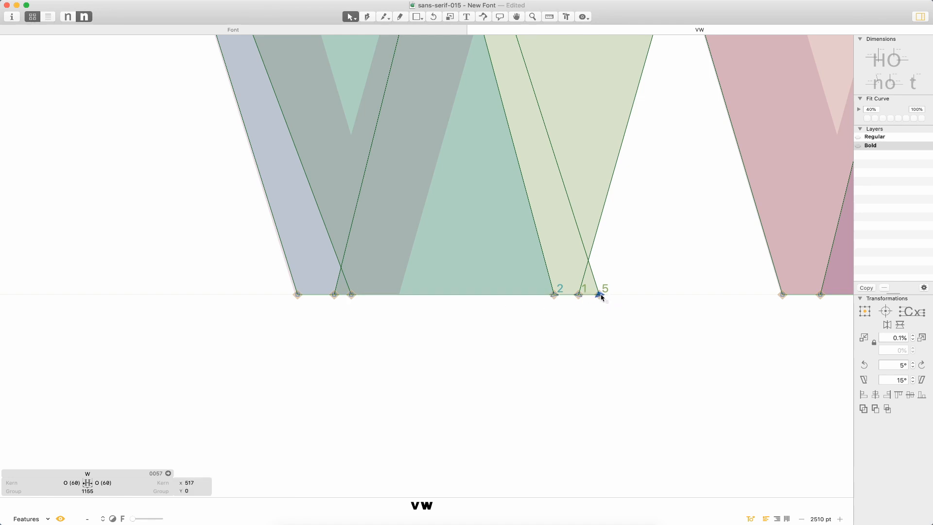
shift+click(334, 295)
click(353, 319)
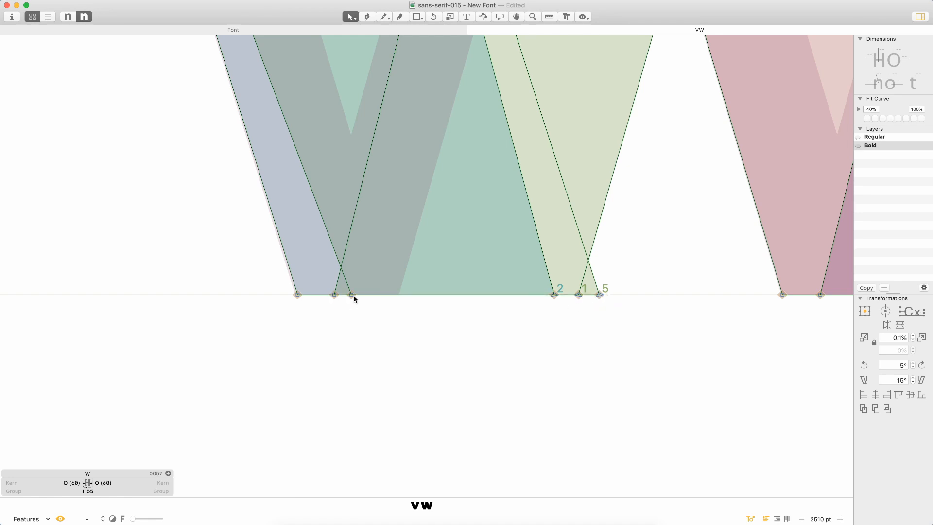
click(370, 296)
click(352, 295)
double_click(599, 295)
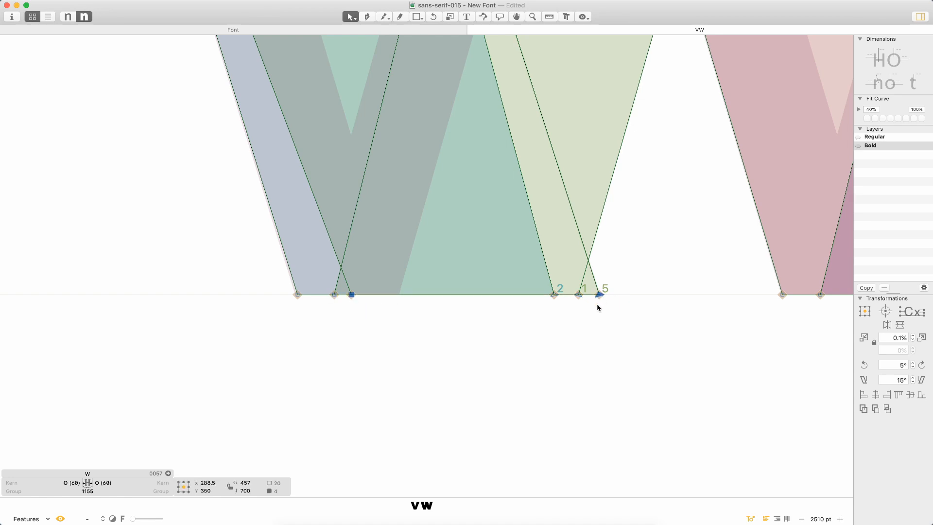
mouse_move(599, 294)
mouse_down()
mouse_move(527, 294)
mouse_move(545, 295)
mouse_up()
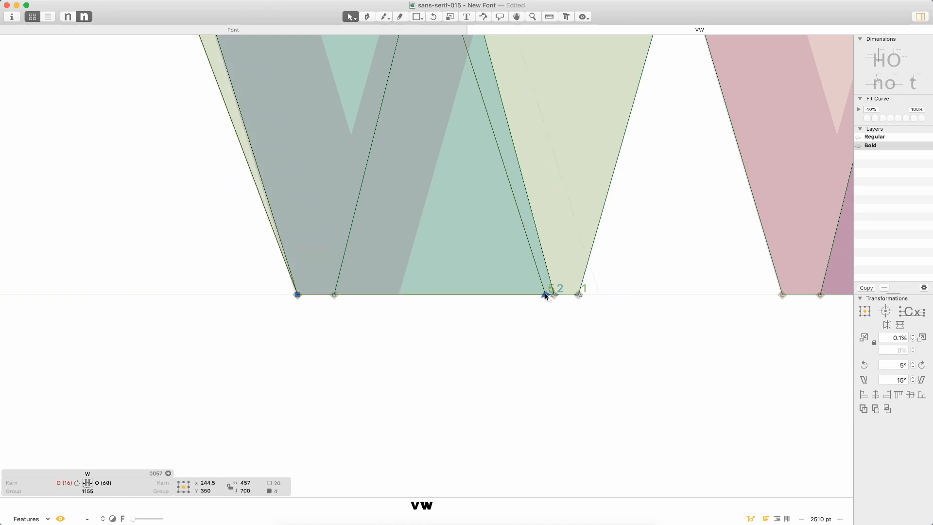
Move the right bottom point of the W's first diagonal 10 units left to match the pasted stroke's base.
click(555, 338)
click(553, 292)
key(shift+Left)
click(560, 334)
Delete the pasted V diagonal from the W.
key(super+minus)
key(super+minus)
key(super+minus)
key(super+minus)
key(super+minus)
key(super+minus)
key(super+minus)
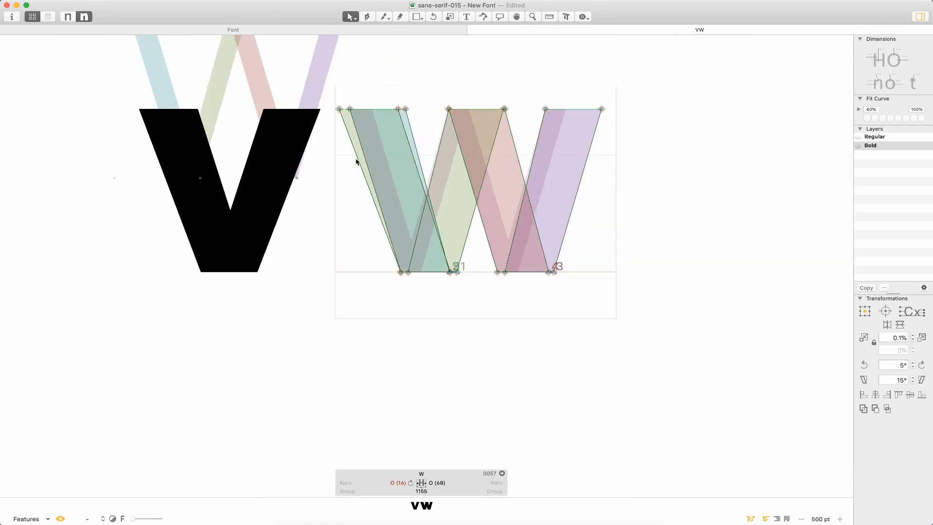
double_click(358, 163)
key(Delete)
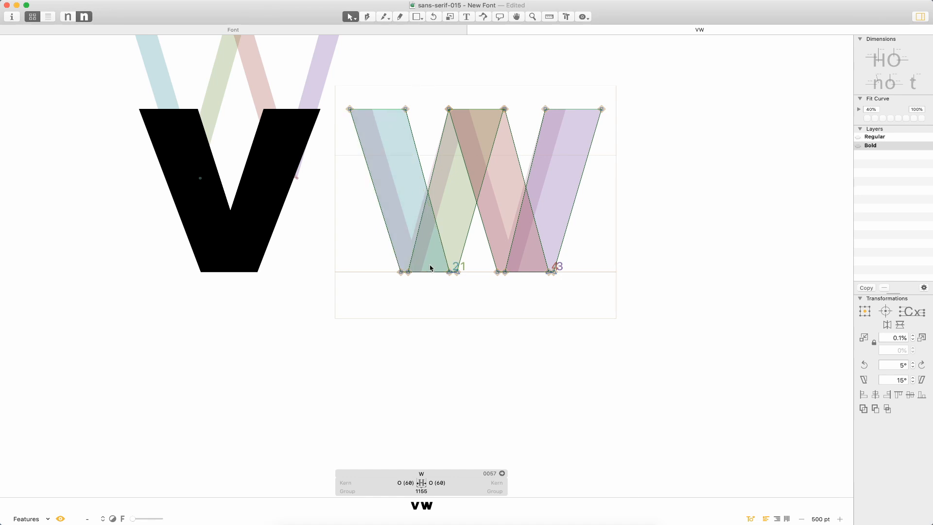
Move the right bottom point of the W's third diagonal left to x 868 and preview the V and W filled.
click(550, 272)
key(shift+Left)
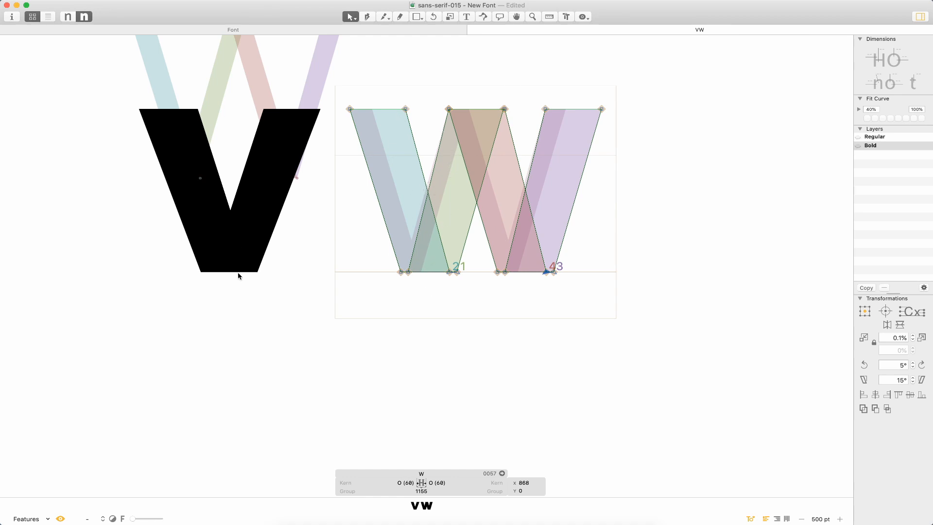
key(super+1)
key(super+2)
key(t)
click(591, 205)
key(Escape)
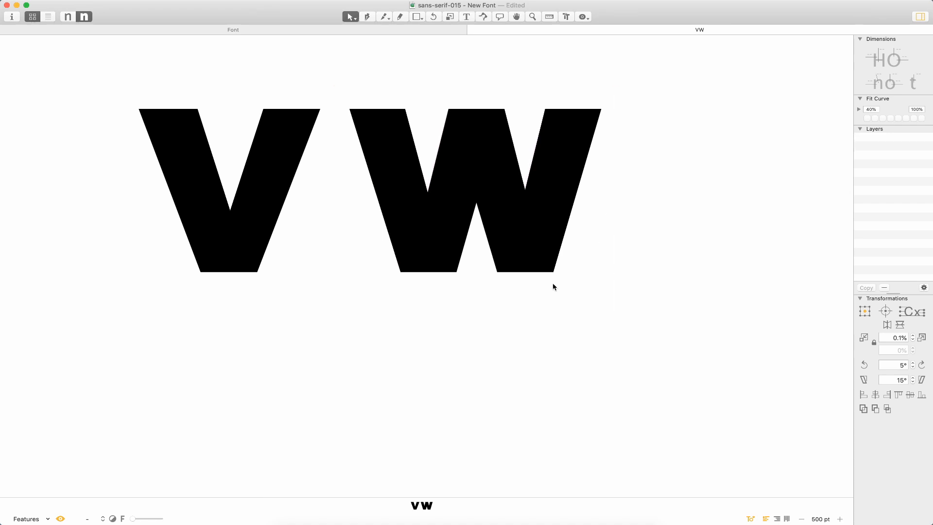
Move the left bottom points of the W's second and fourth diagonals right to x 320 and x 718, and preview the letters filled.
double_click(475, 276)
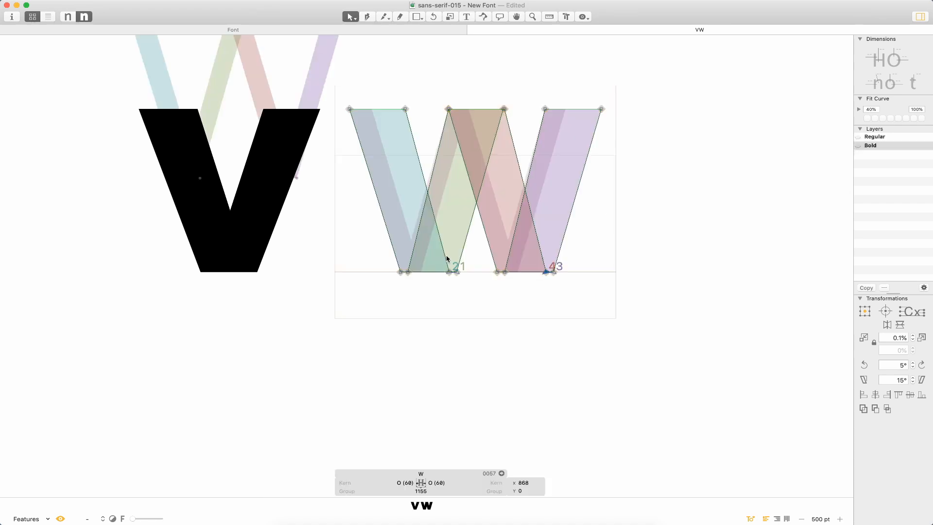
click(410, 271)
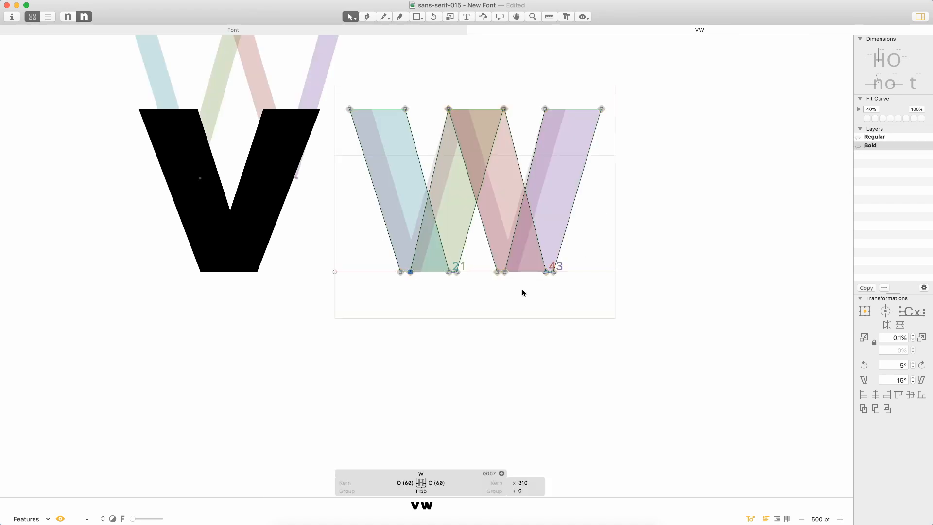
key(shift+Right)
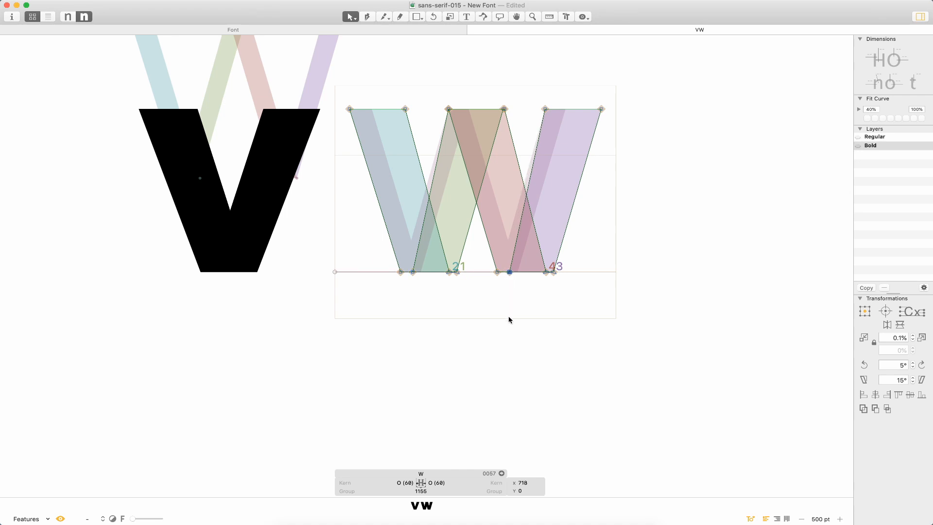
key(t)
click(584, 272)
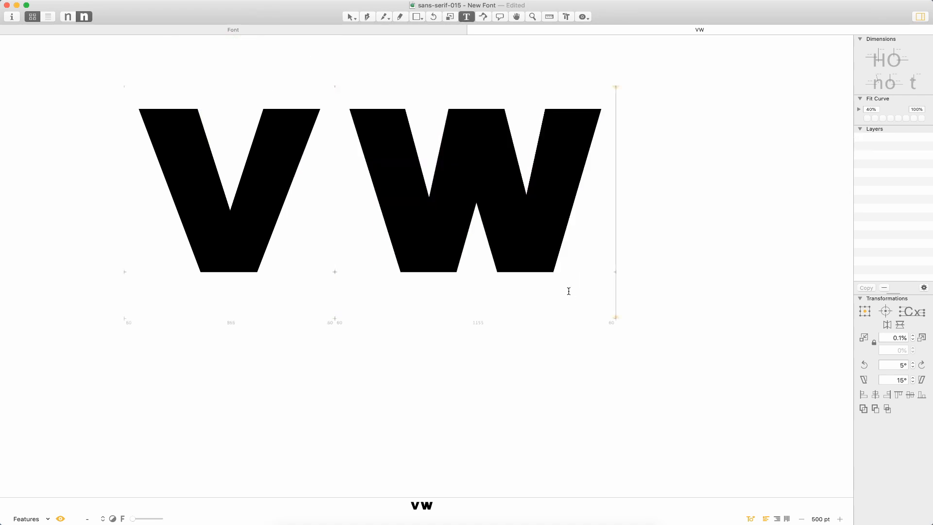
click(471, 273)
key(Escape)
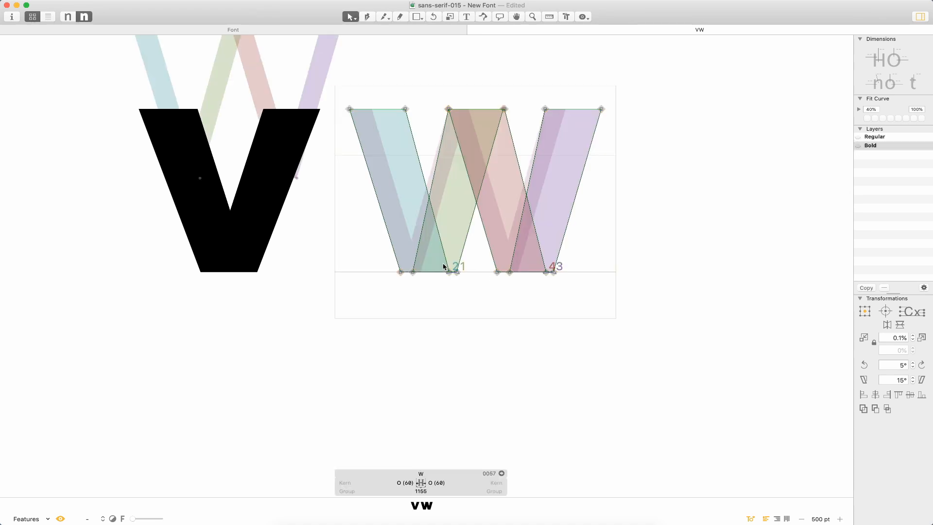
Shift the left edge of the W's second diagonal and the fourth diagonal's left bottom point 10 units right, and preview the letters filled.
click(412, 273)
click(412, 272)
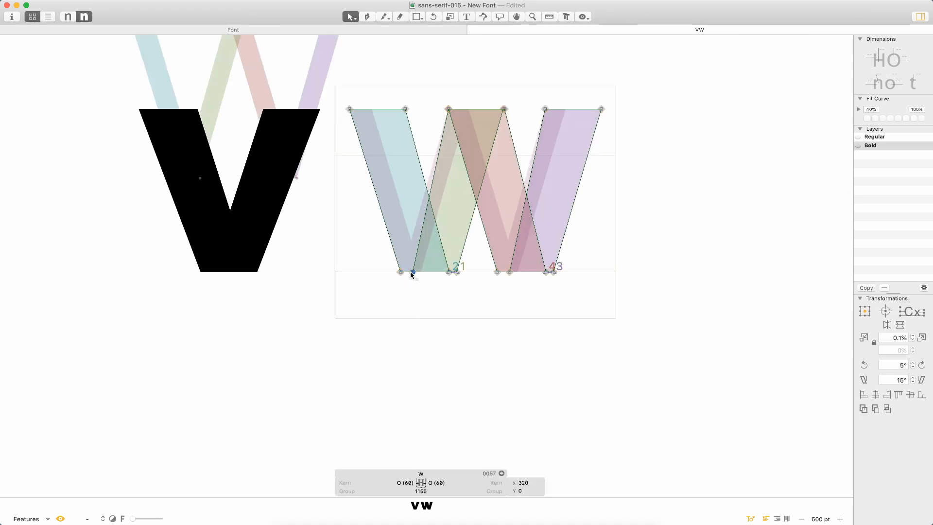
shift+click(508, 273)
click(508, 281)
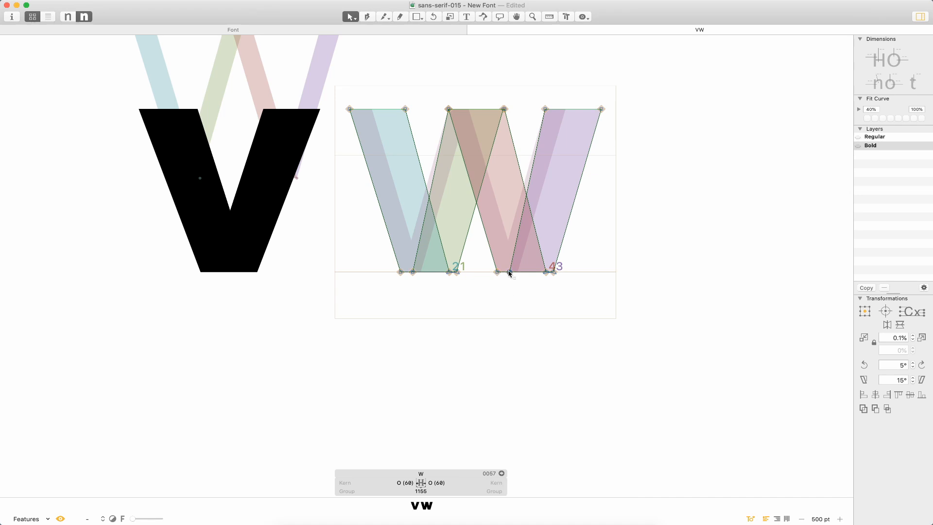
click(509, 272)
shift+click(414, 273)
click(415, 287)
click(413, 269)
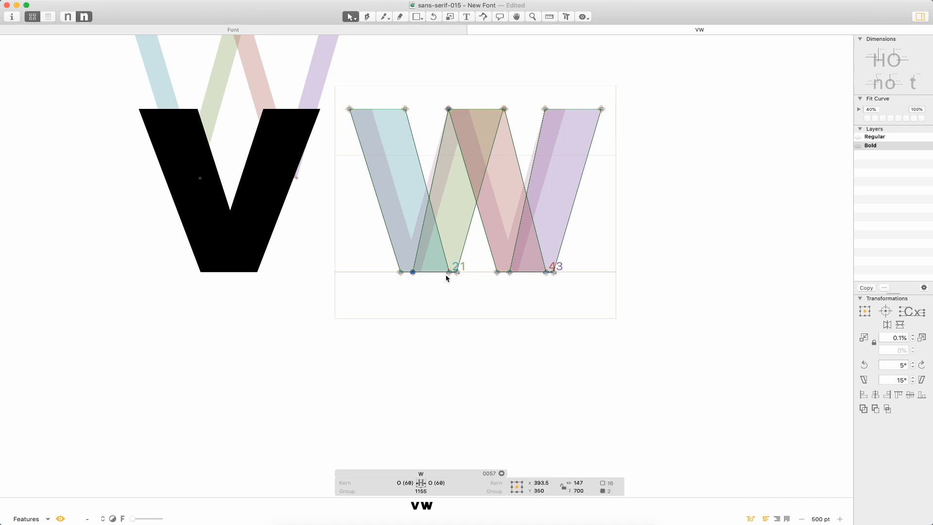
shift+click(509, 273)
key(shift+Right)
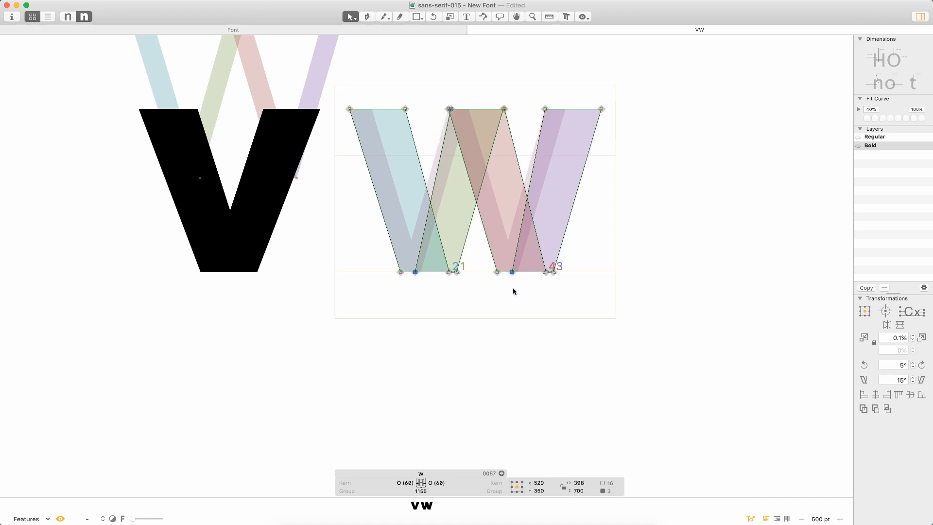
click(484, 337)
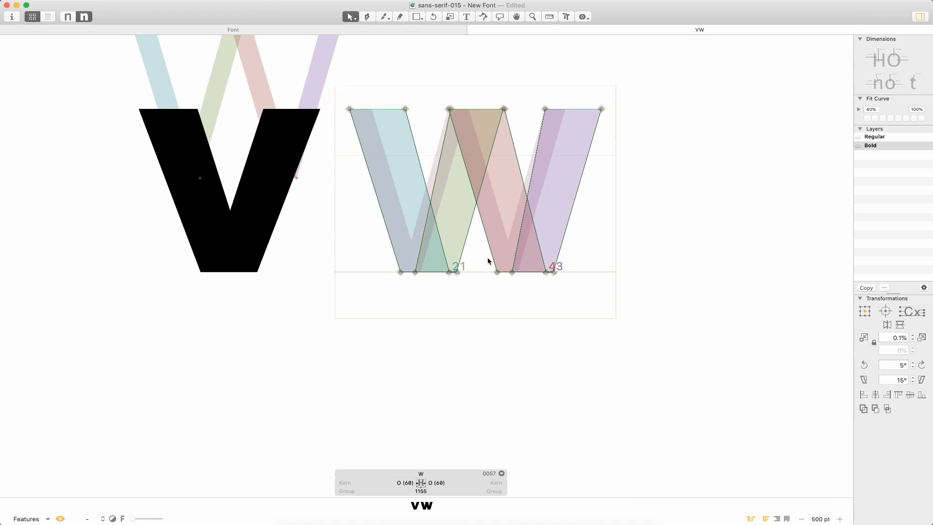
key(t)
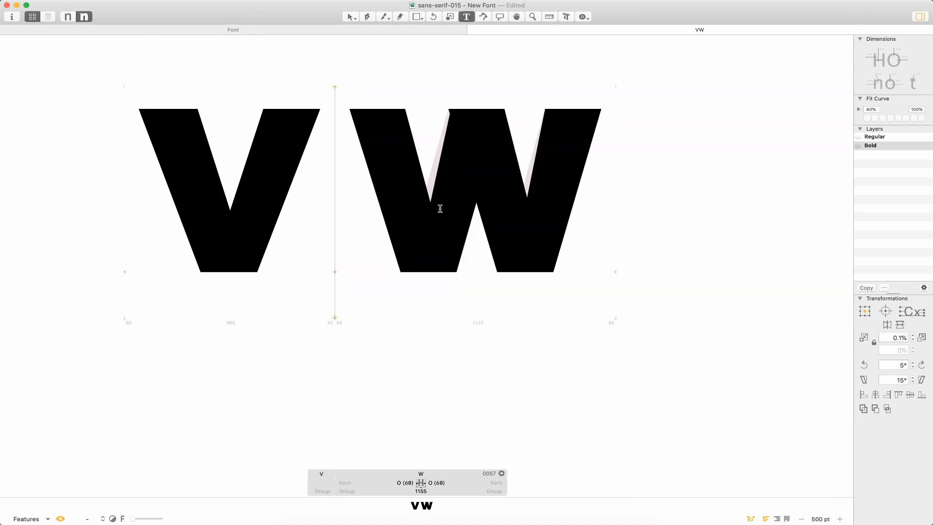
key(Escape)
Move the left top point of the W's second diagonal to x 467, onto the third diagonal's left top corner.
key(super+space)
drag(504, 89, 427, 128)
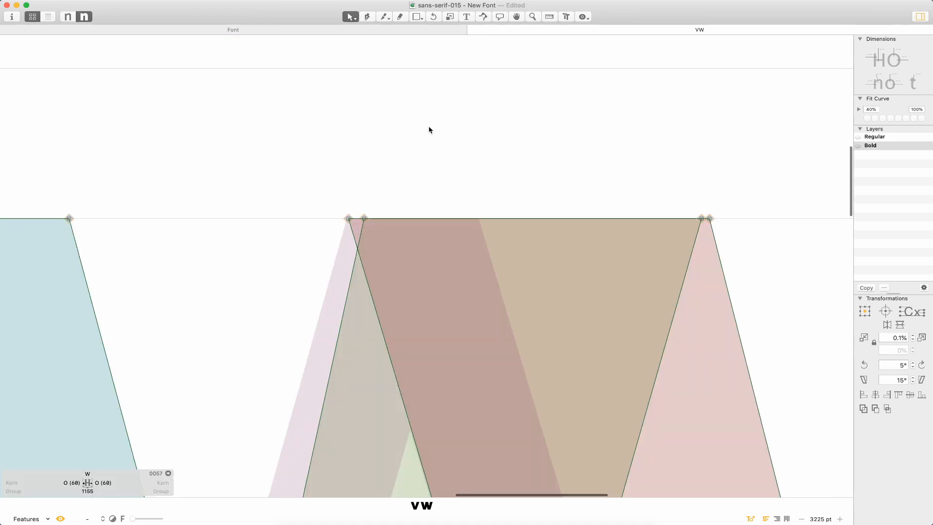
click(364, 218)
drag(363, 219, 348, 218)
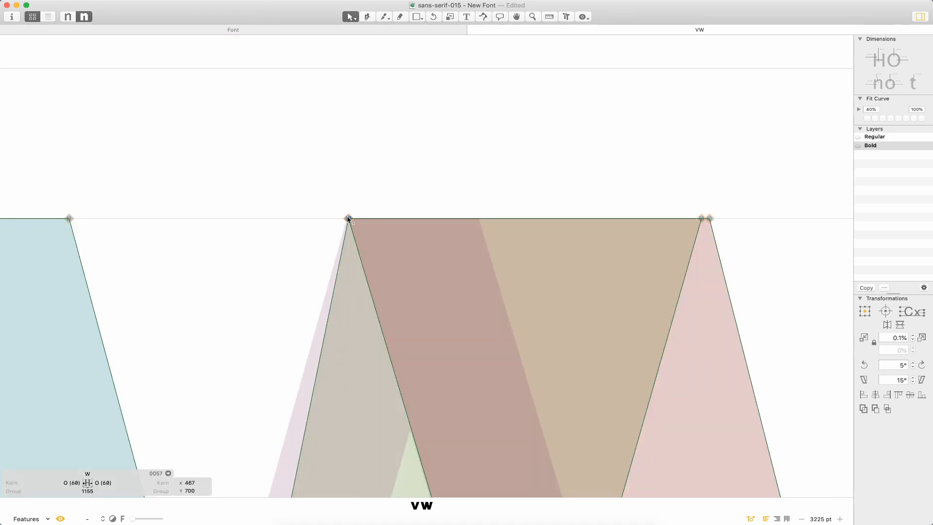
Undo the last move of the second diagonal's left top point.
scroll(562, 228, down, 5)
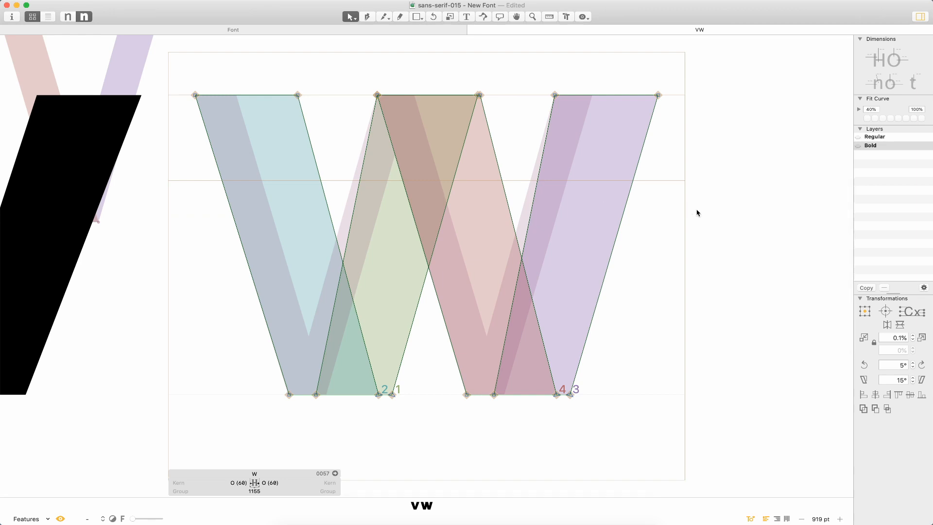
key(space)
drag(610, 290, 715, 287)
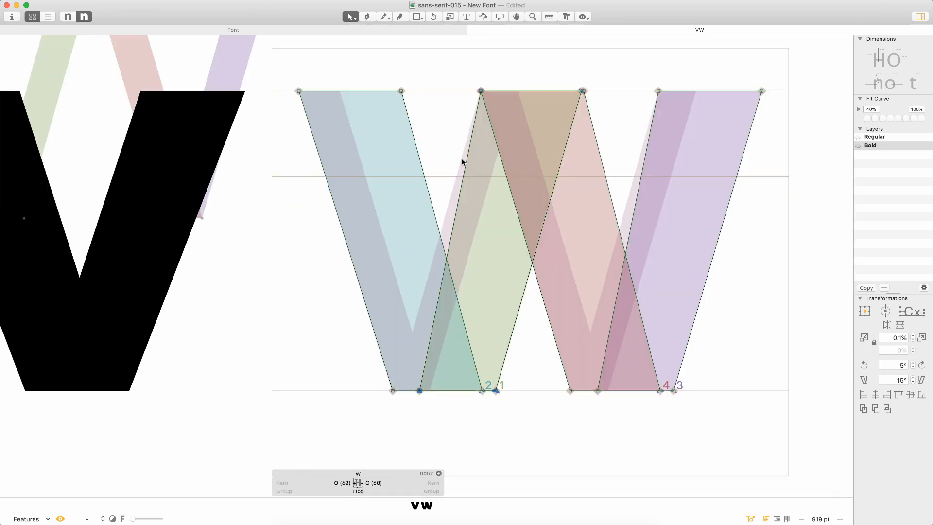
key(cmd+z)
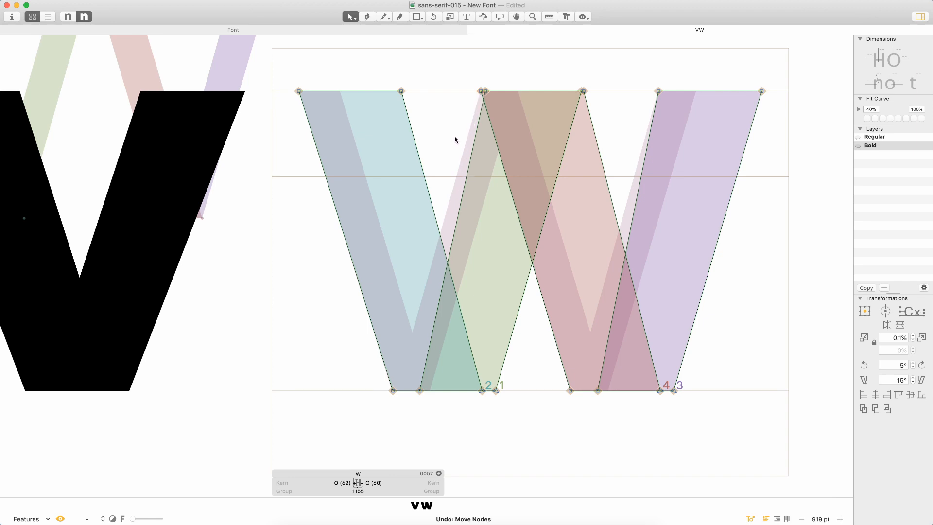
Redo the move of the second diagonal's left top point, and place a copy of that diagonal over the W's fourth diagonal.
key(cmd+shift+z)
double_click(470, 150)
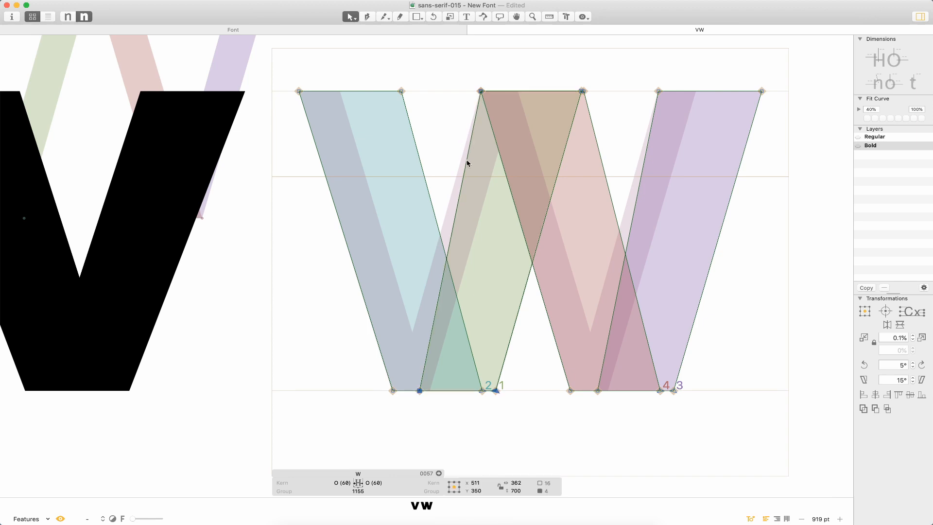
drag(467, 162, 647, 169)
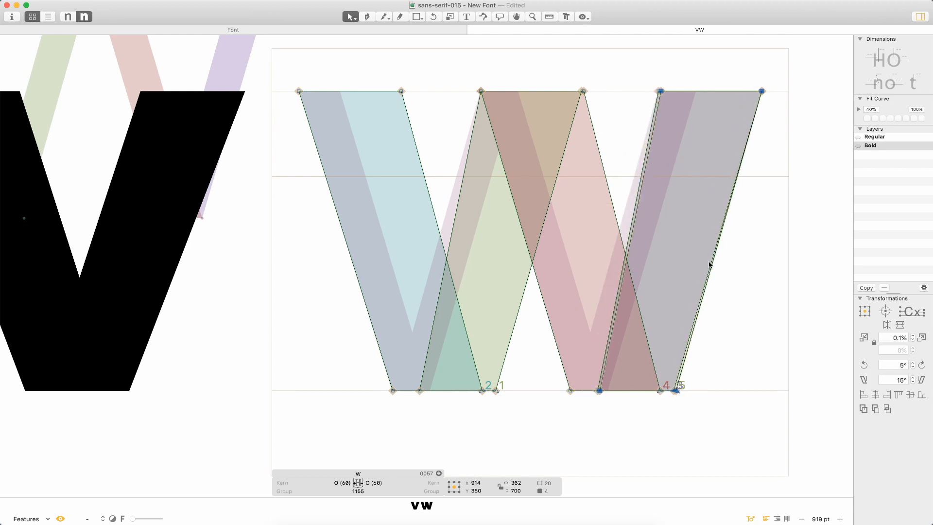
Nudge the copied diagonal 6 units left so its bottom points align with those of the W's fourth diagonal.
key(z)
drag(758, 323, 543, 407)
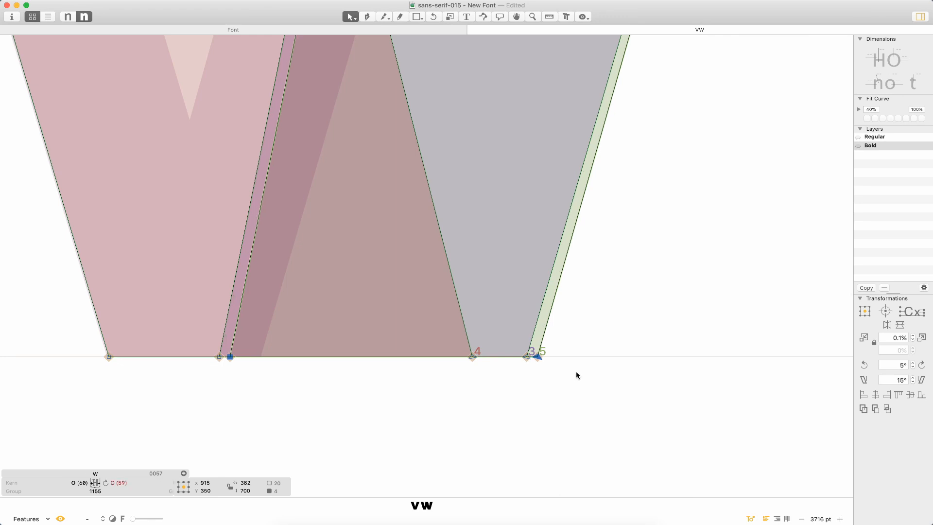
key(Left)
key(Left)
key(Left)
key(Left)
key(Left)
key(Left)
click(599, 329)
key(super+0)
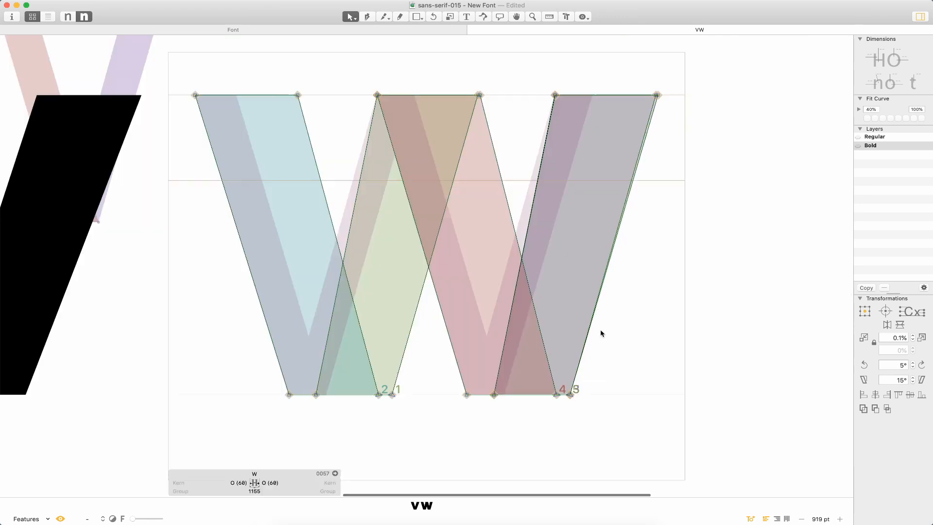
Align both top points of the W's fourth diagonal with the copied diagonal's top corners, and remove the copy.
key(super+space)
drag(712, 66, 457, 157)
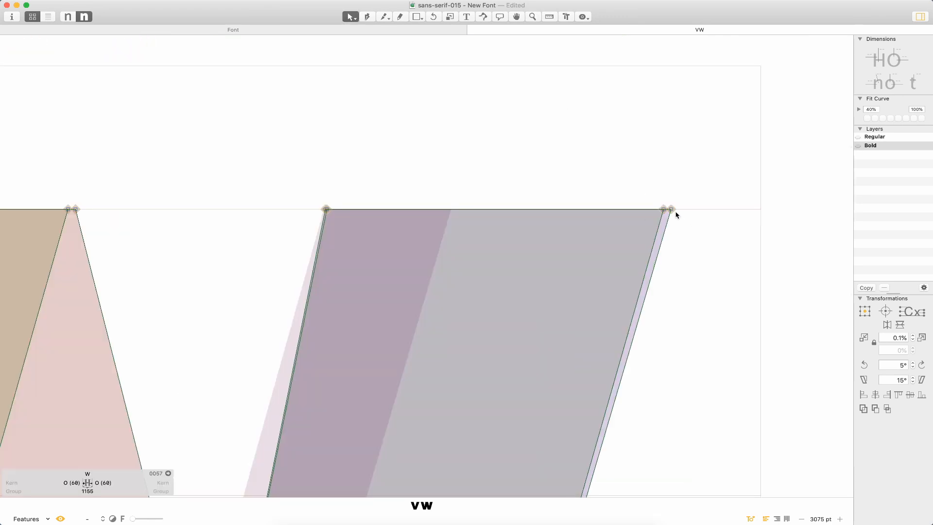
drag(671, 209, 664, 209)
key(super+space)
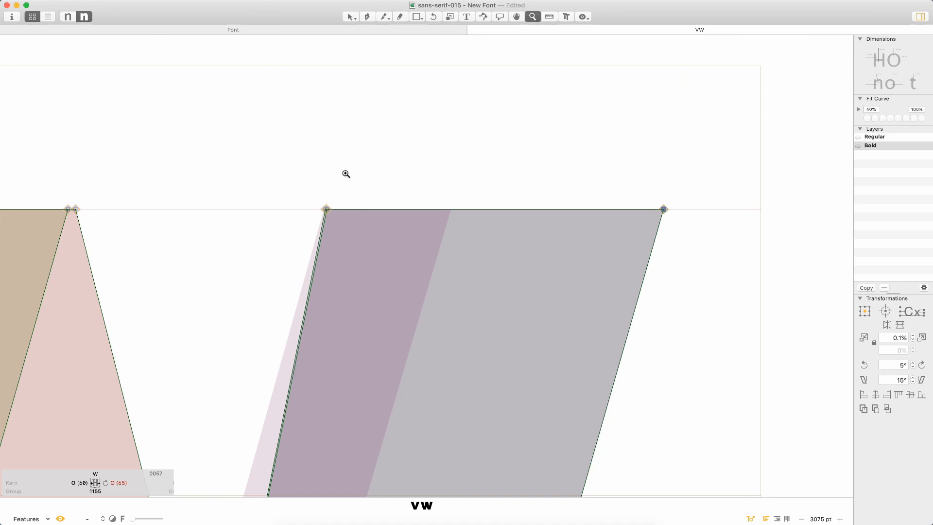
drag(346, 182, 302, 253)
click(430, 209)
key(Right)
key(Right)
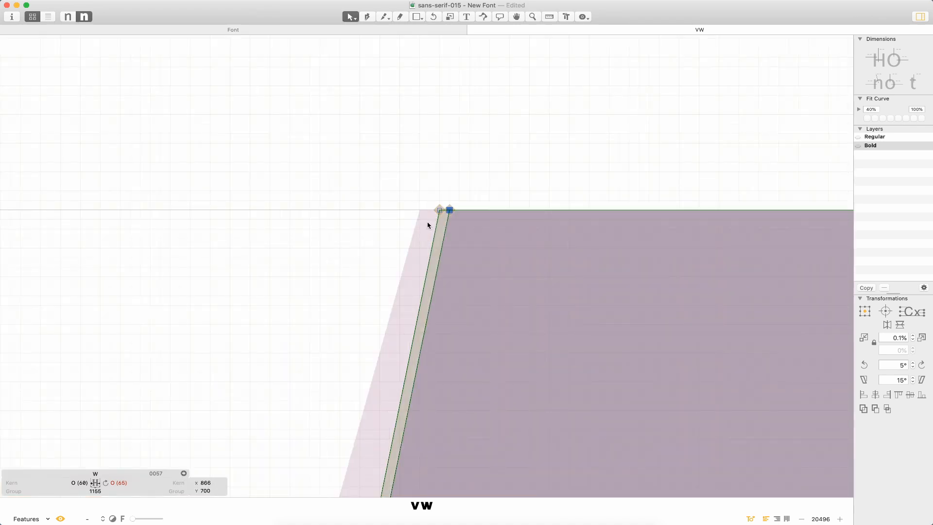
key(Right)
key(super+0)
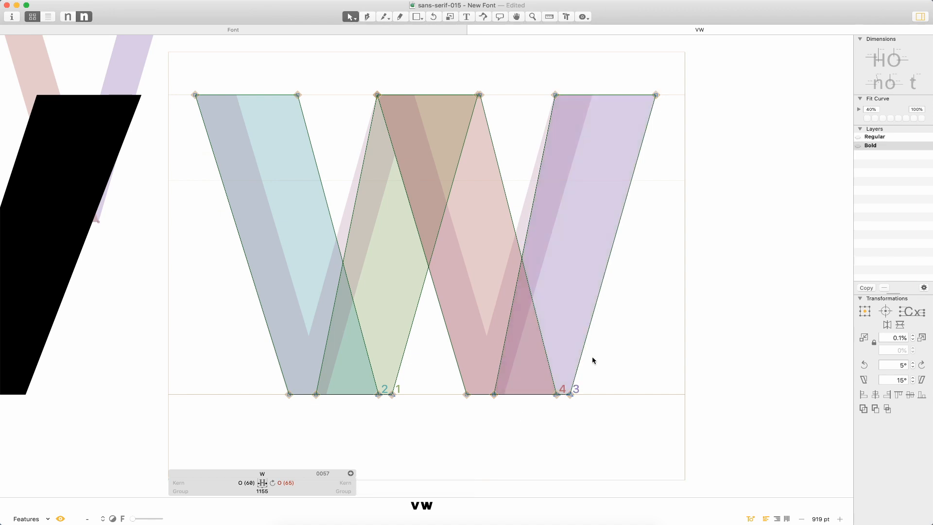
Preview the letters filled, and move the right bottom point of the W's third diagonal left to x 858.
key(t)
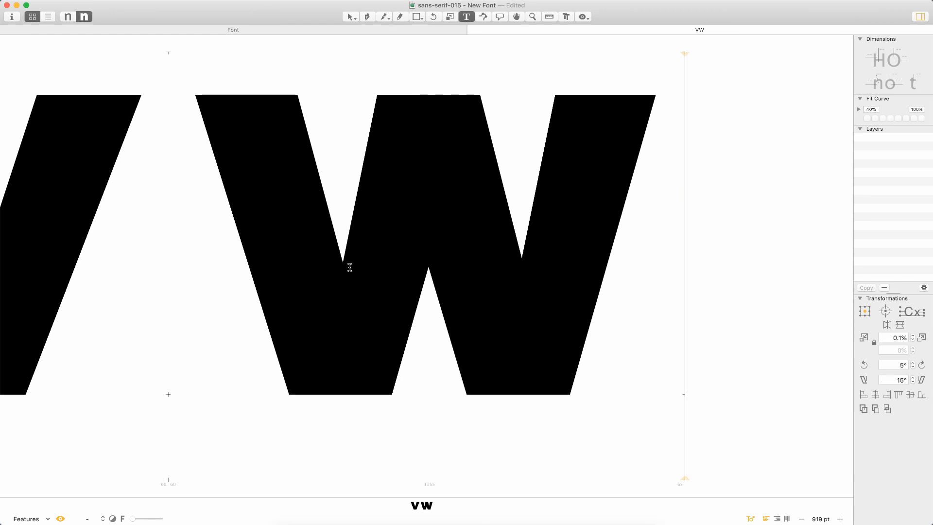
key(Escape)
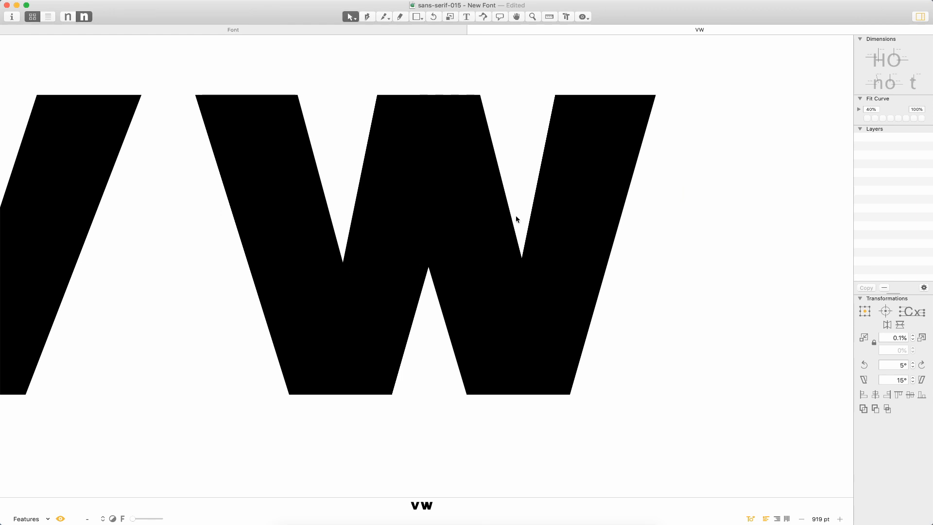
double_click(492, 236)
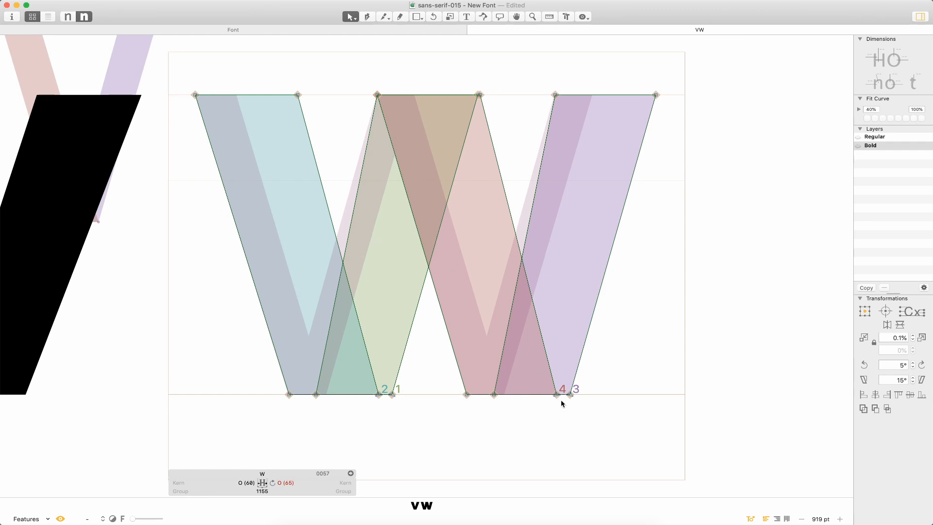
drag(557, 397, 554, 413)
Compare the depths of the W's two upper counters with a temporary rectangle about 551 by 73 units, and delete it.
click(416, 17)
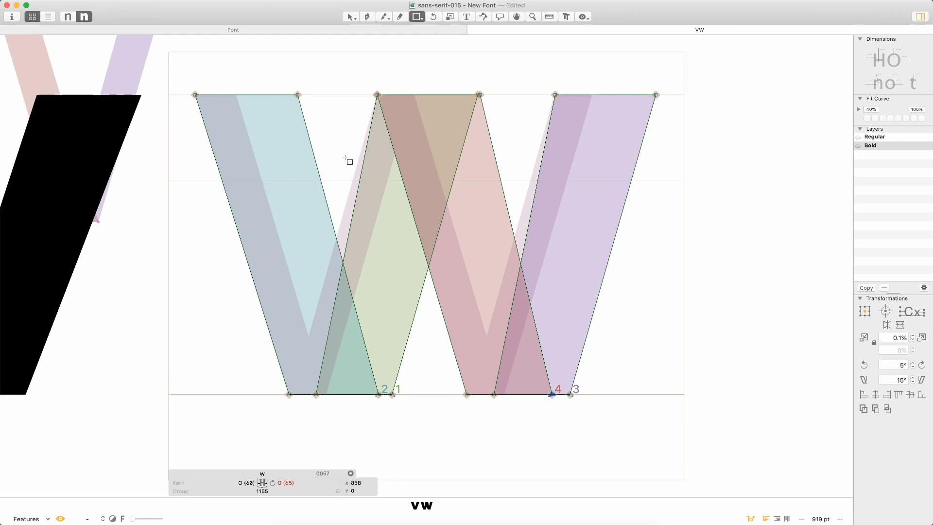
drag(332, 257, 582, 230)
key(v)
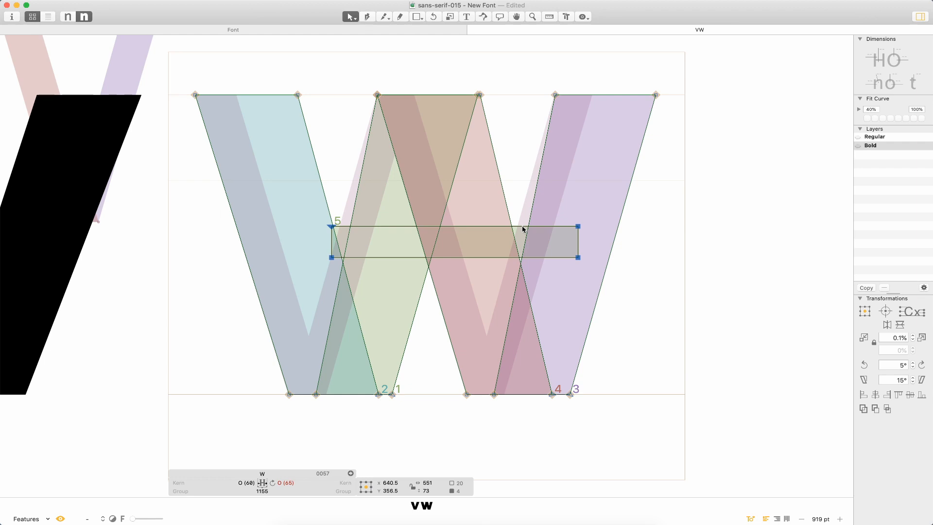
click(521, 225)
double_click(520, 226)
key(BackSpace)
Preview the whole V and W filled side by side to compare their counters and weight.
key(t)
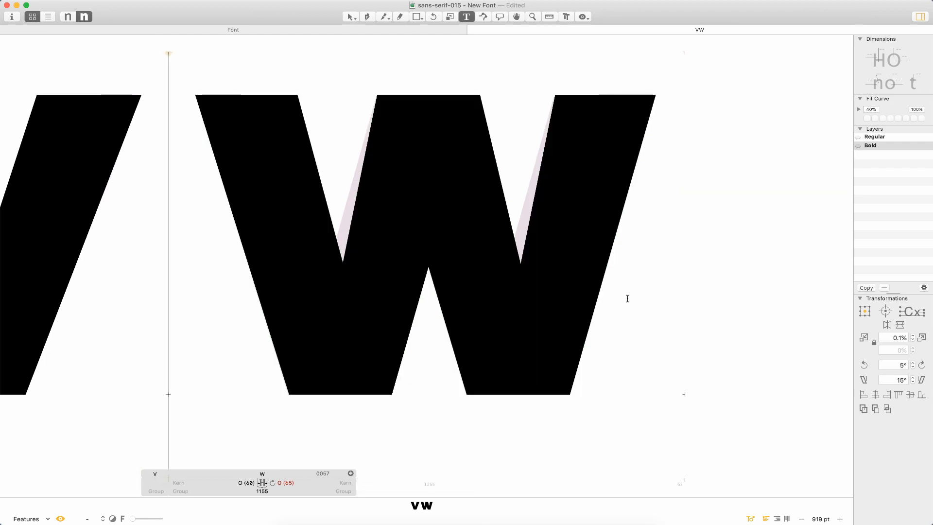
key(super+0)
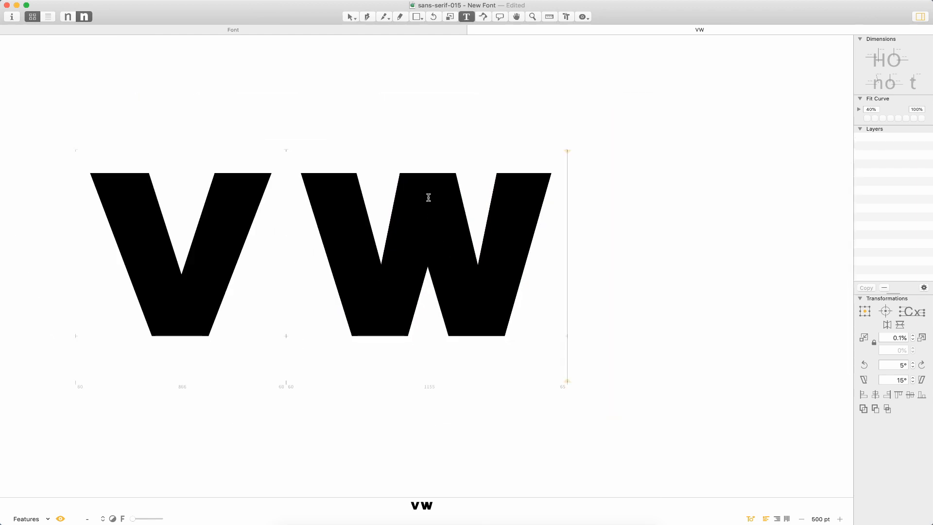
key(Escape)
drag(361, 190, 465, 203)
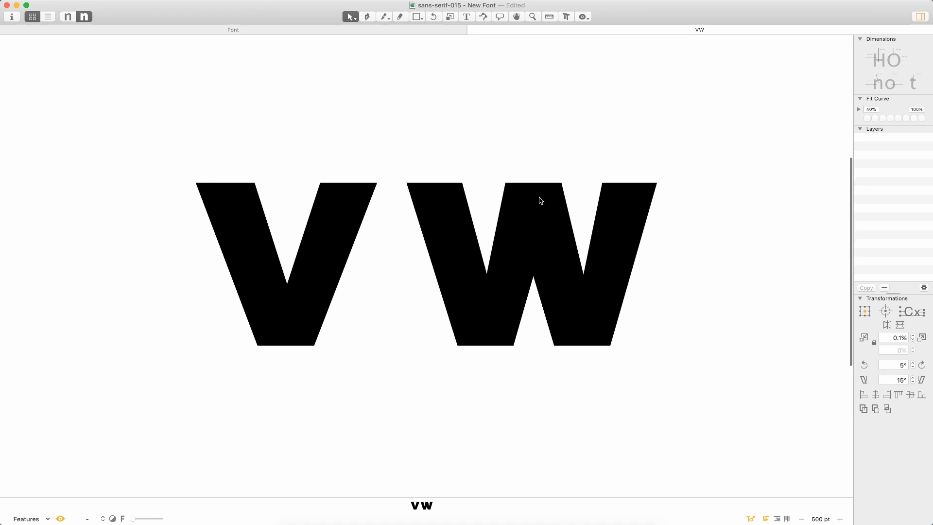
Move the second diagonal's right top point left to x 662, and shift the third diagonal's left top point right to mirror it.
double_click(571, 282)
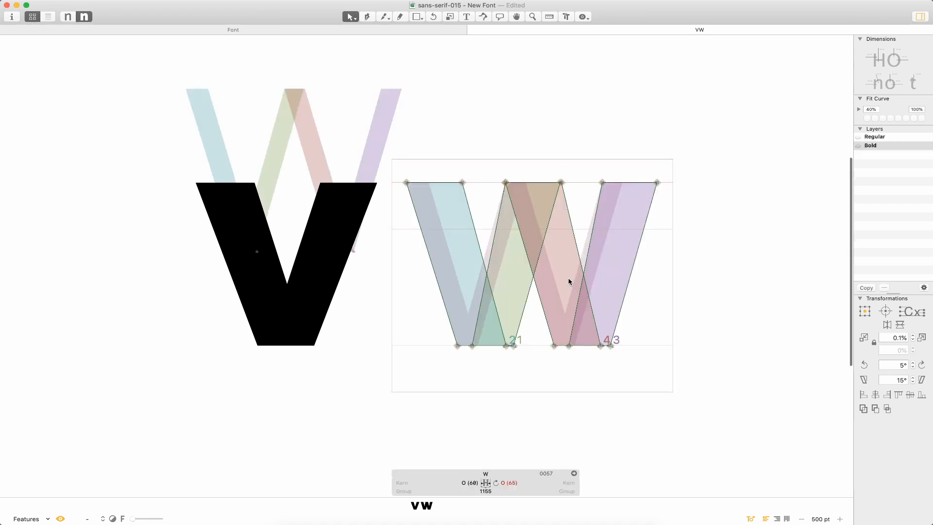
click(561, 183)
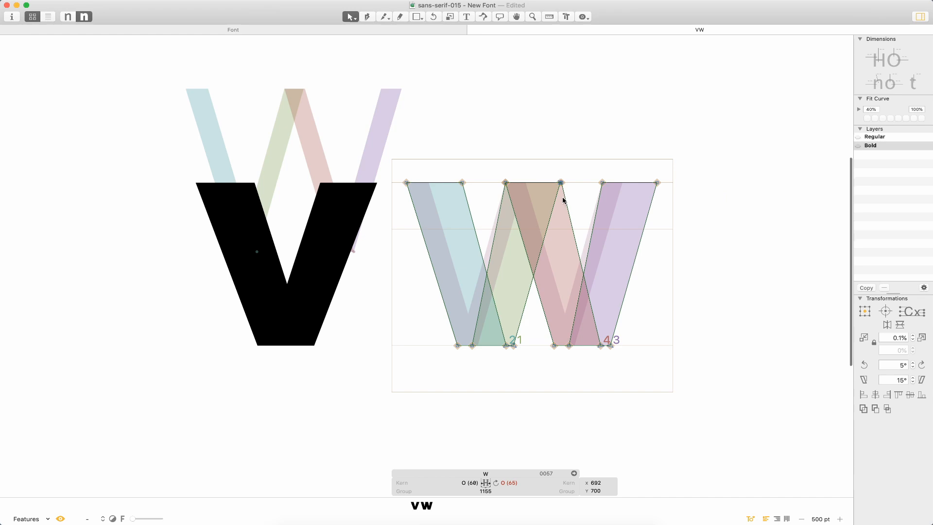
key(shift+Left)
key(shift+Left)
key(shift+Left)
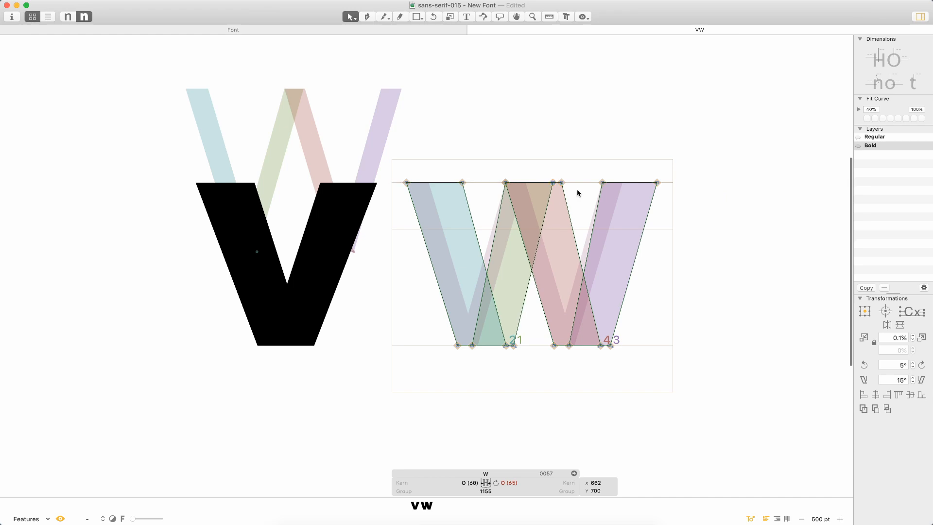
drag(553, 183, 513, 182)
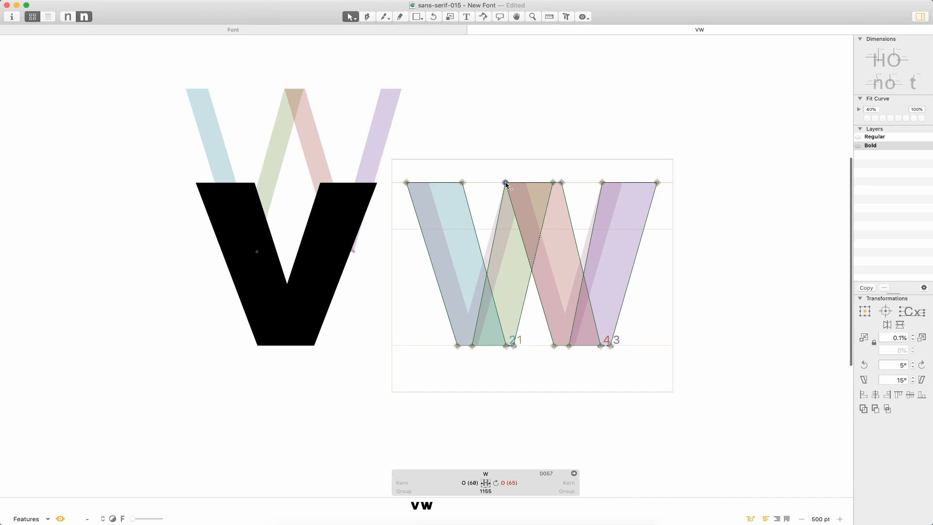
click(570, 162)
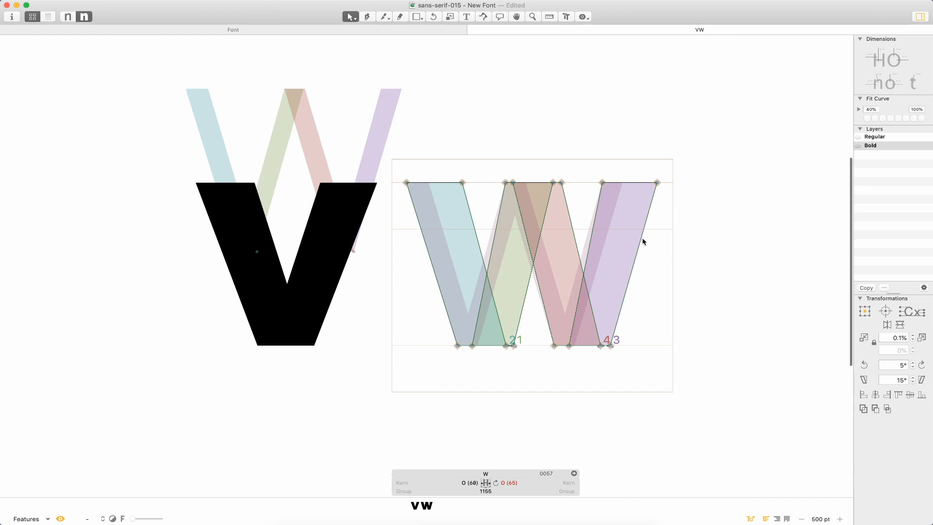
Add a second W after the first in the text, and show the string in the Regular master.
text(tW)
key(Escape)
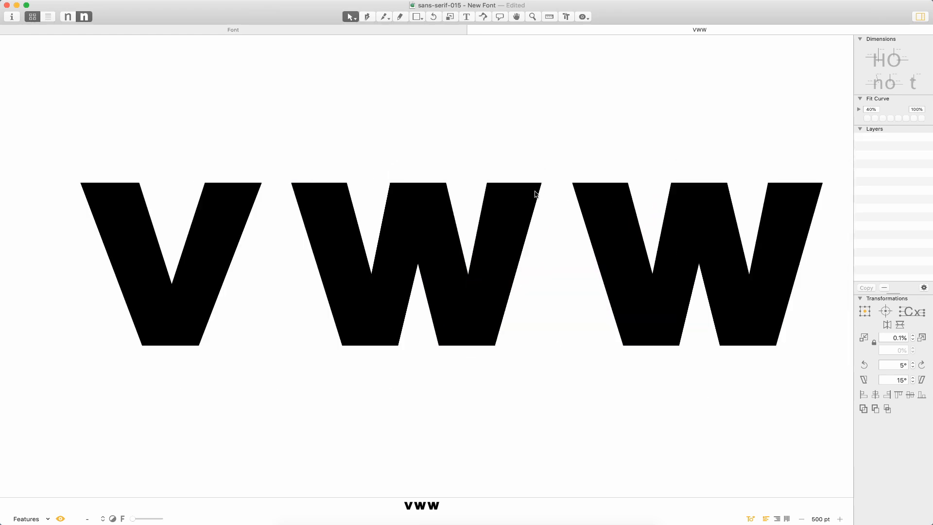
key(super+1)
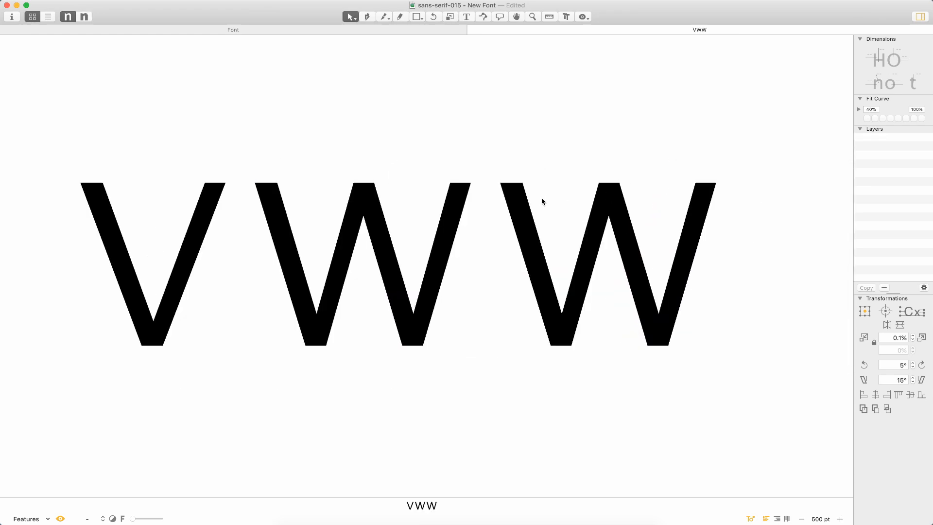
Switch to the Bold master and move the W's two inner middle-apex nodes 10 units toward each other.
key(super+2)
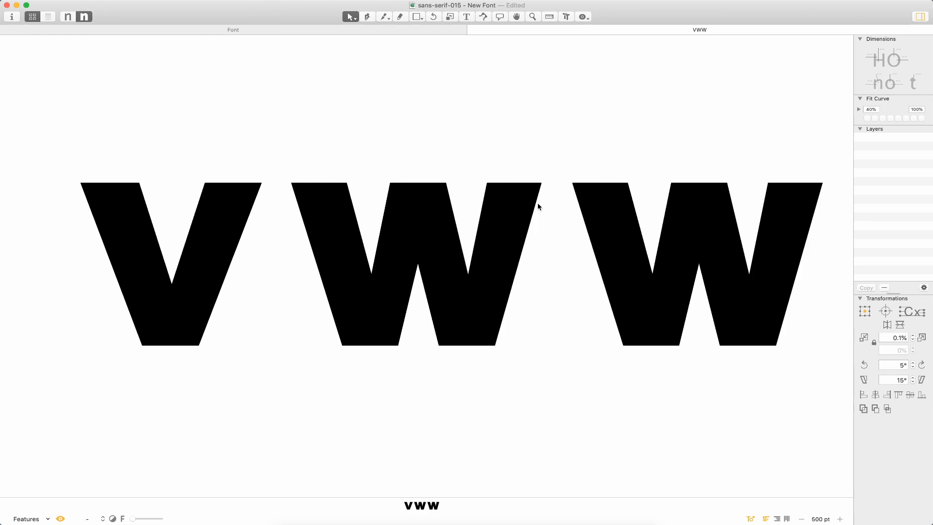
double_click(443, 253)
key(shift+Left)
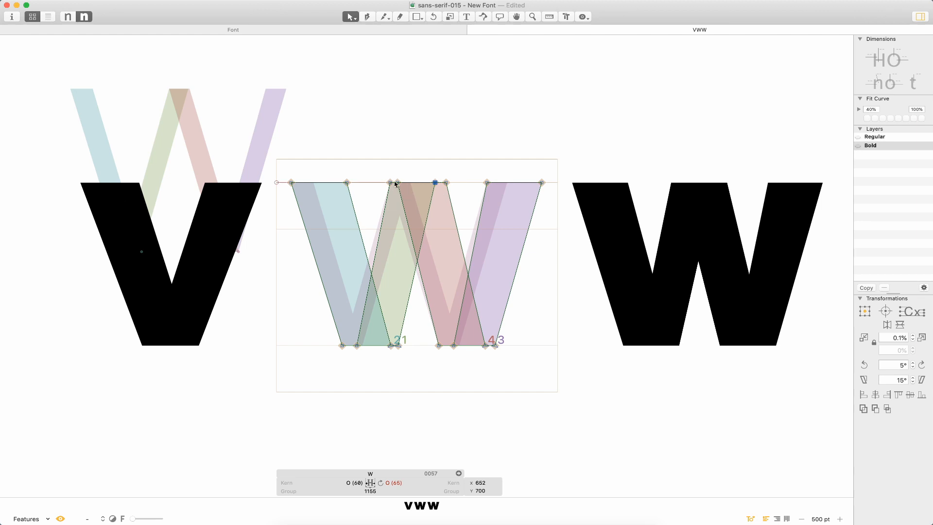
click(397, 182)
key(shift+Right)
Preview the bold VWW text without outlines, zoomed out to 150 pt.
key(t)
key(Right)
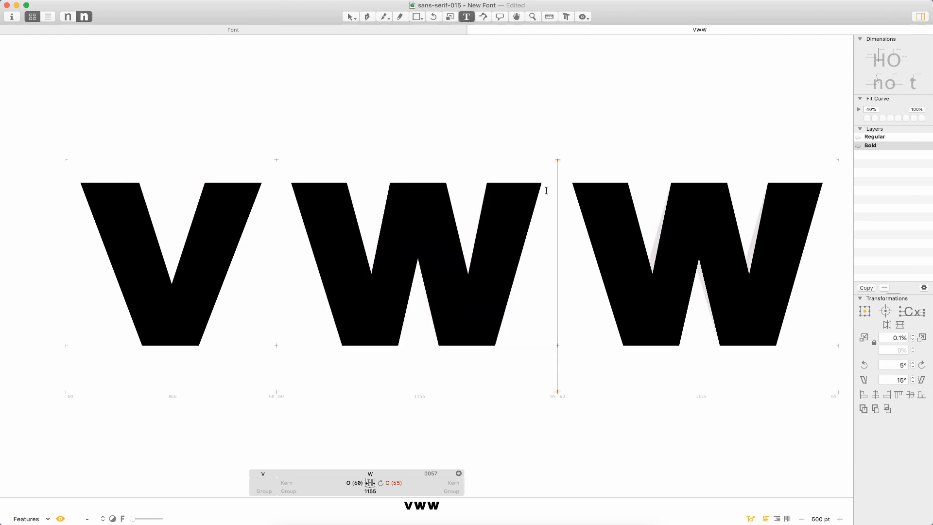
key(Escape)
key(t)
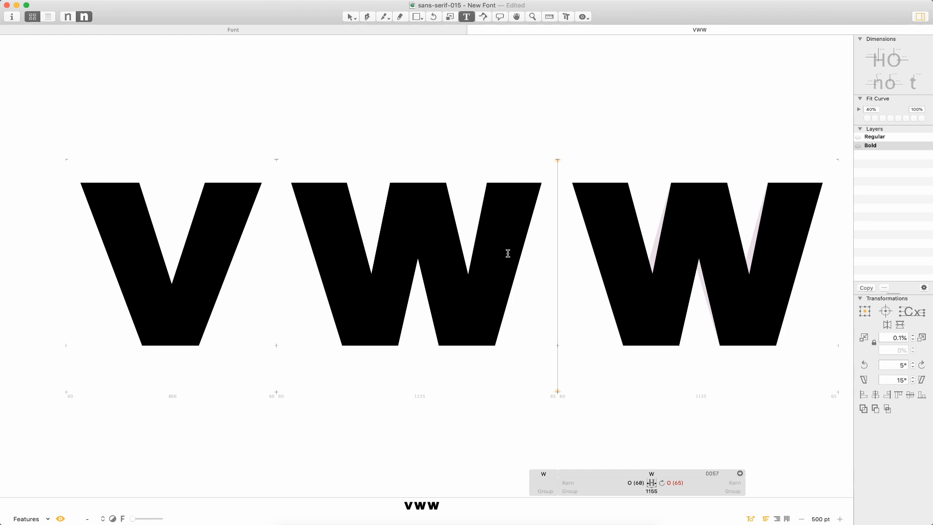
key(super+minus)
key(super+minus)
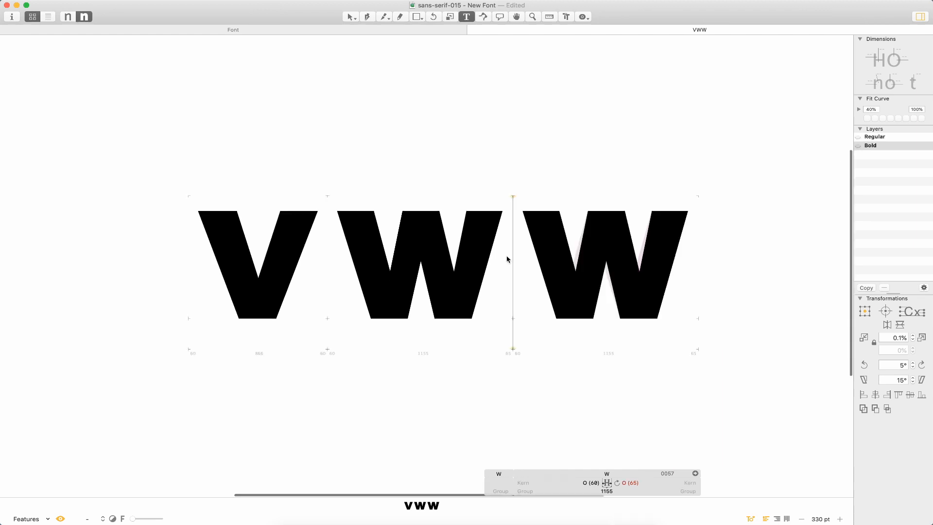
click(562, 289)
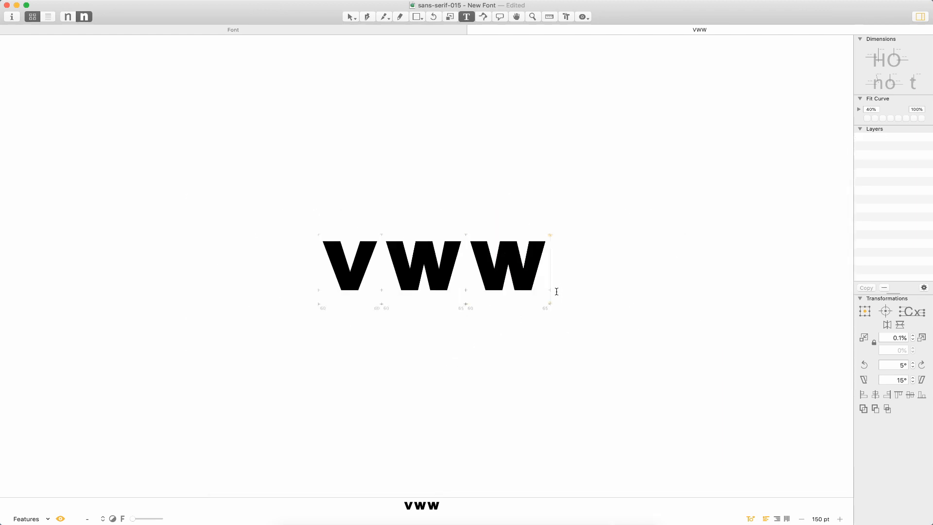
key(Escape)
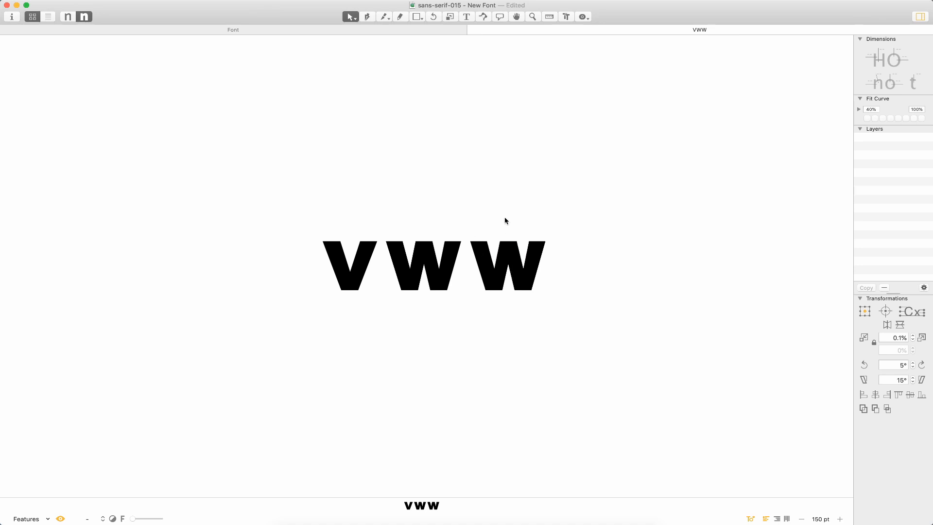
Shift the first W's fourth stroke, together with the two right-side nodes of its third stroke, 10 units right.
key(z)
drag(526, 185, 355, 311)
double_click(395, 331)
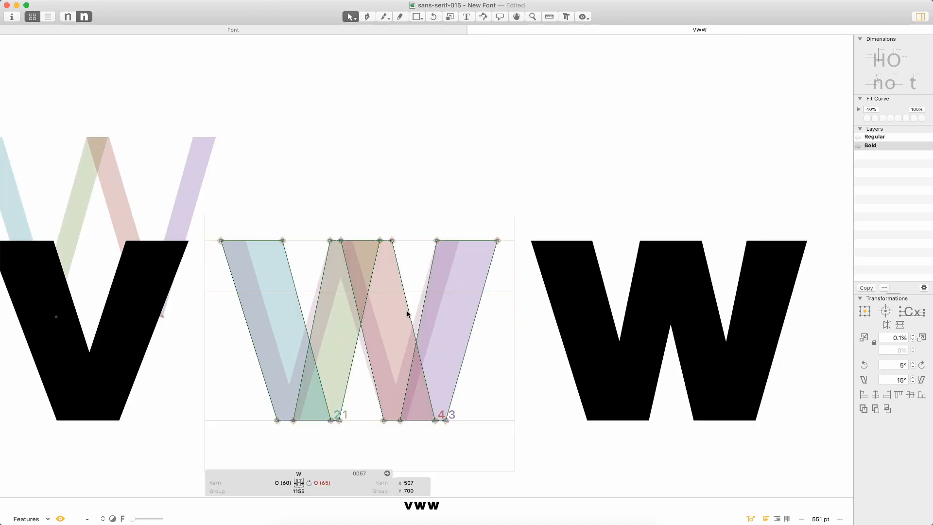
click(392, 240)
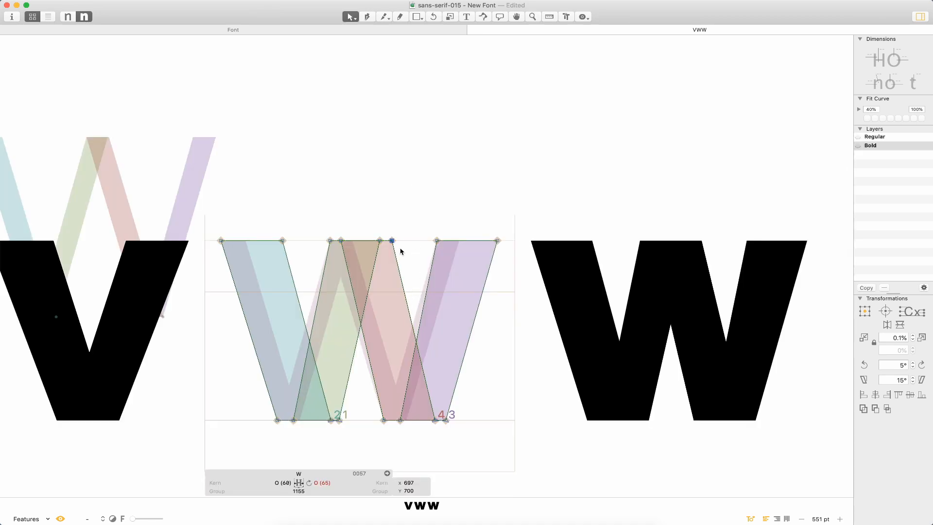
shift+click(435, 422)
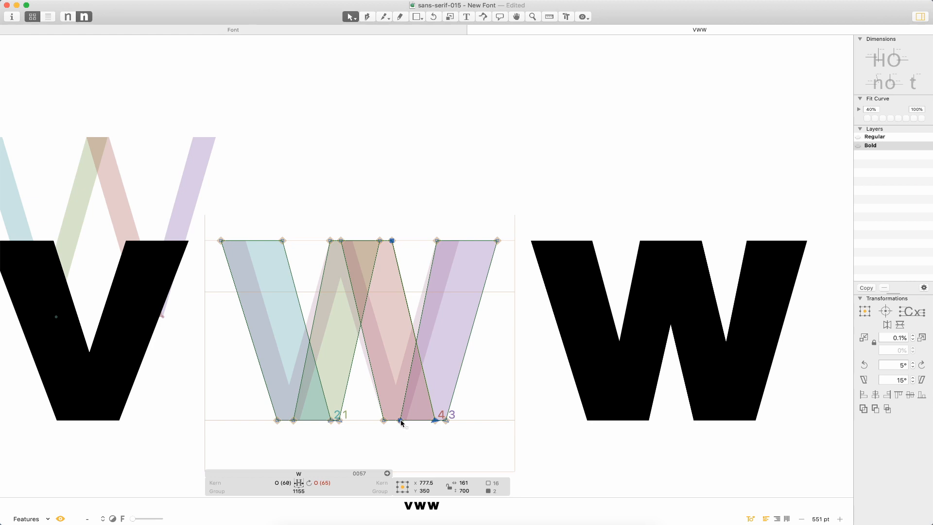
drag(448, 227, 426, 253)
drag(509, 219, 490, 247)
drag(469, 408, 445, 441)
key(shift+Right)
key(shift+Right)
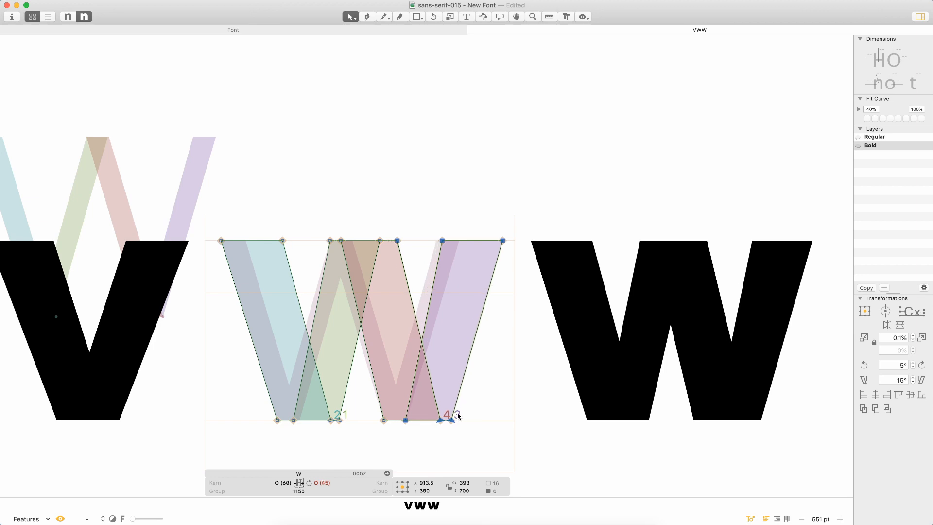
key(shift+Left)
click(485, 424)
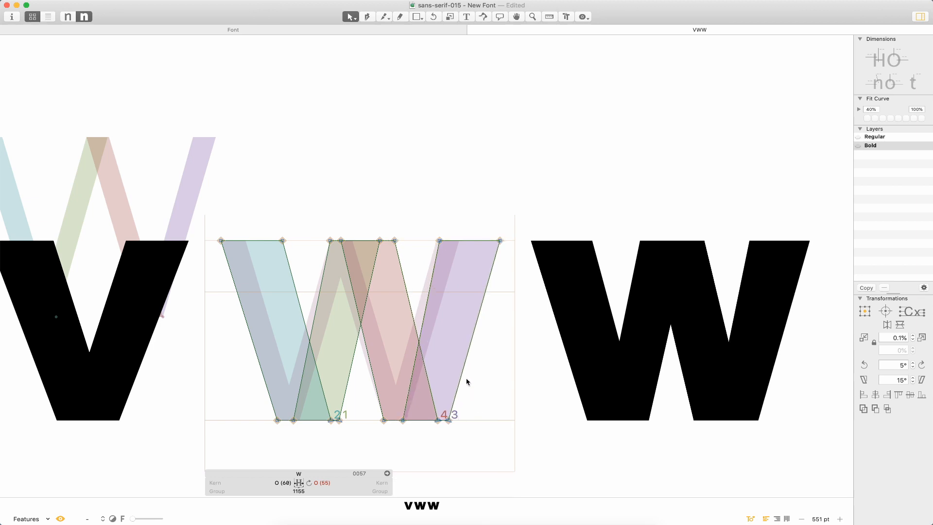
Move the bold W's entire third and fourth strokes 5 units to the right.
double_click(406, 284)
shift+double_click(431, 279)
key(shift+Right)
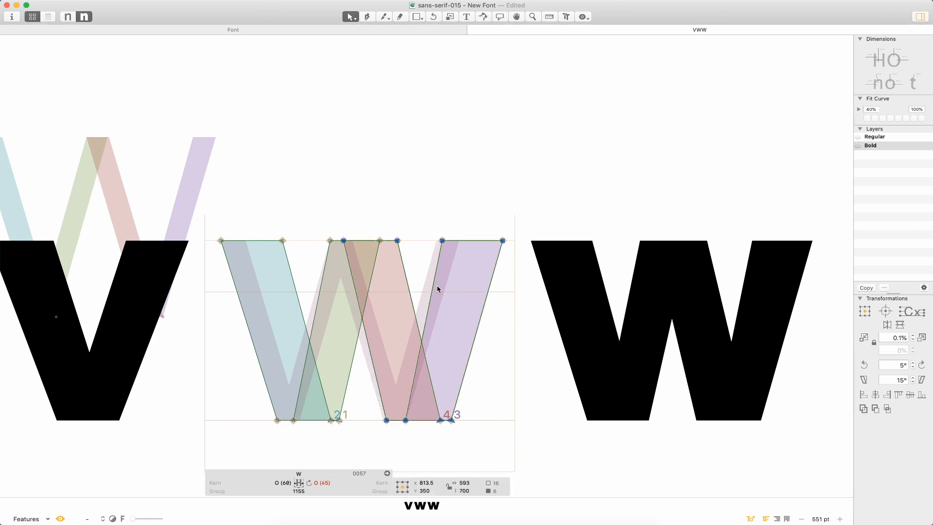
key(shift+Left)
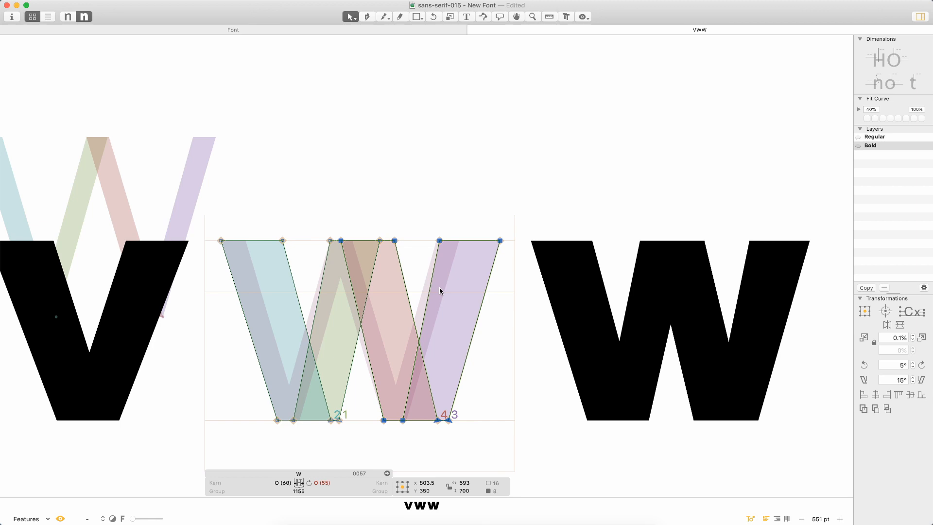
key(Right)
key(Right)
key(Right)
key(Right)
key(Right)
key(Right)
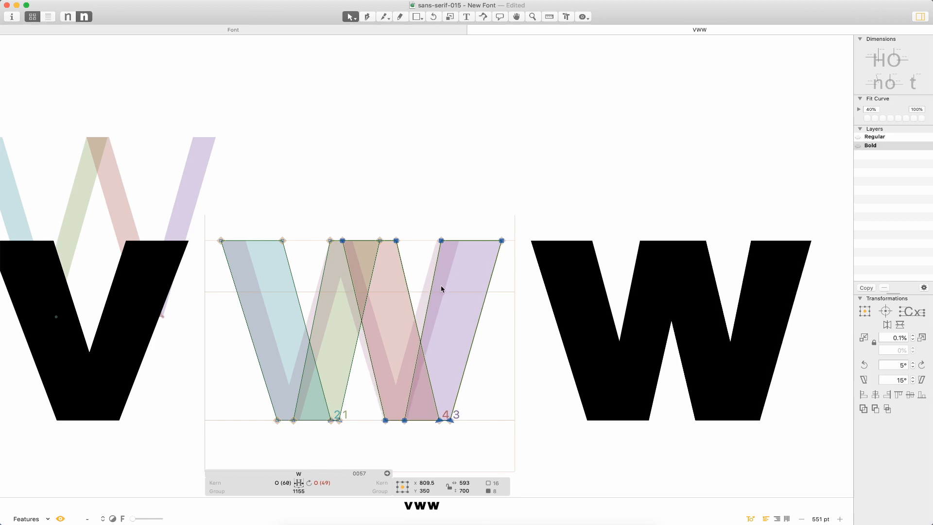
key(Left)
click(423, 225)
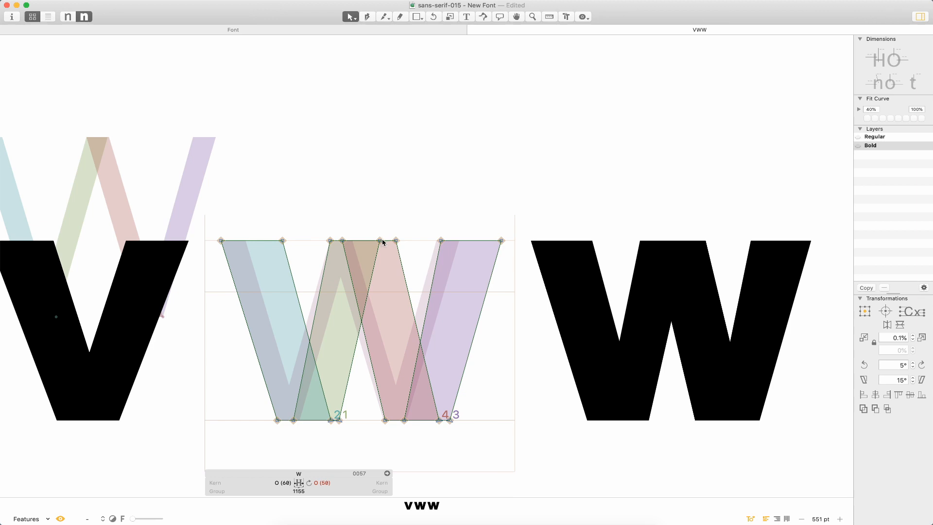
Move the two top nodes of the bold W's second stroke 5 units to the right.
click(330, 240)
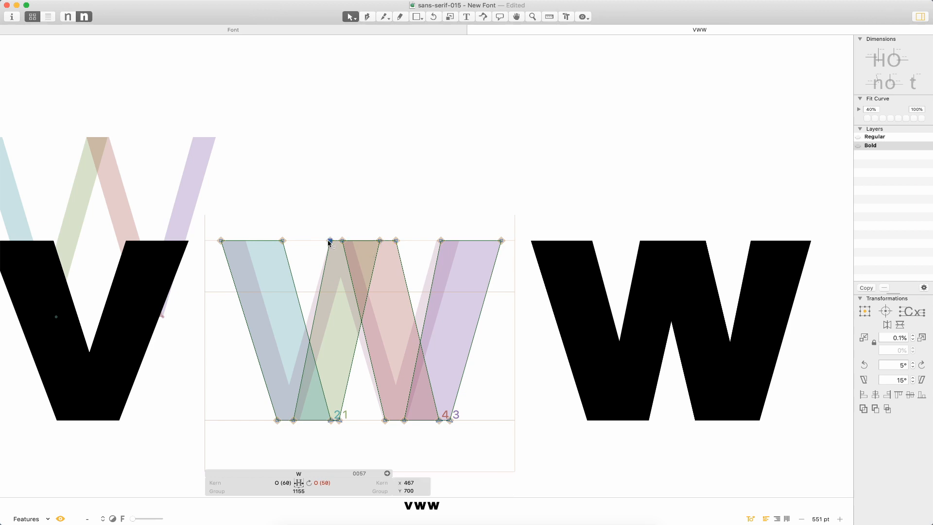
shift+click(381, 240)
key(shift+Right)
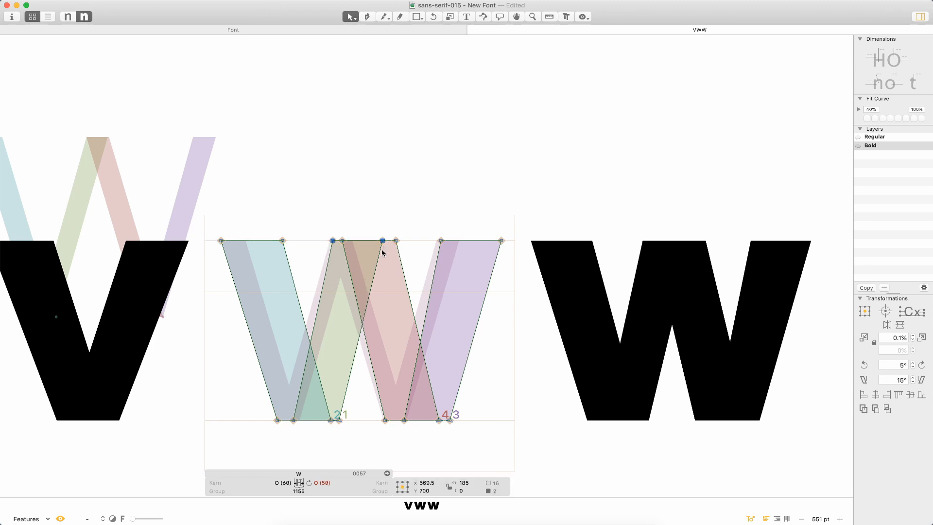
click(394, 194)
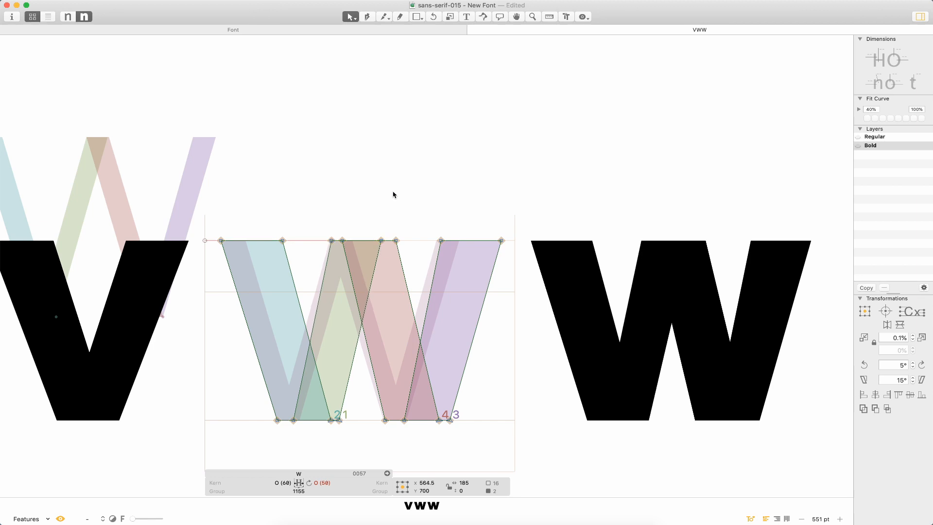
Preview VWW at 150 pt and compare its Regular and Bold masters.
key(super+minus)
key(super+minus)
key(super+minus)
key(super+minus)
key(super+minus)
key(t)
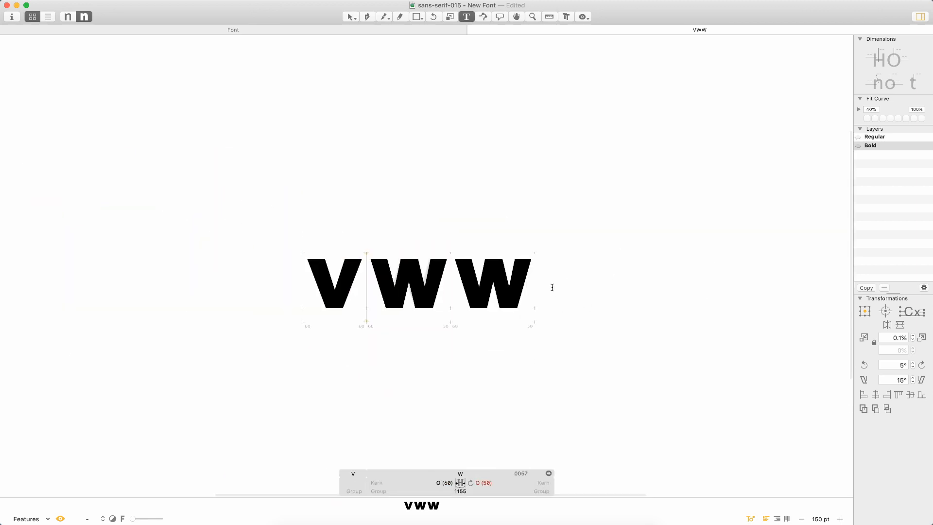
click(554, 296)
key(Escape)
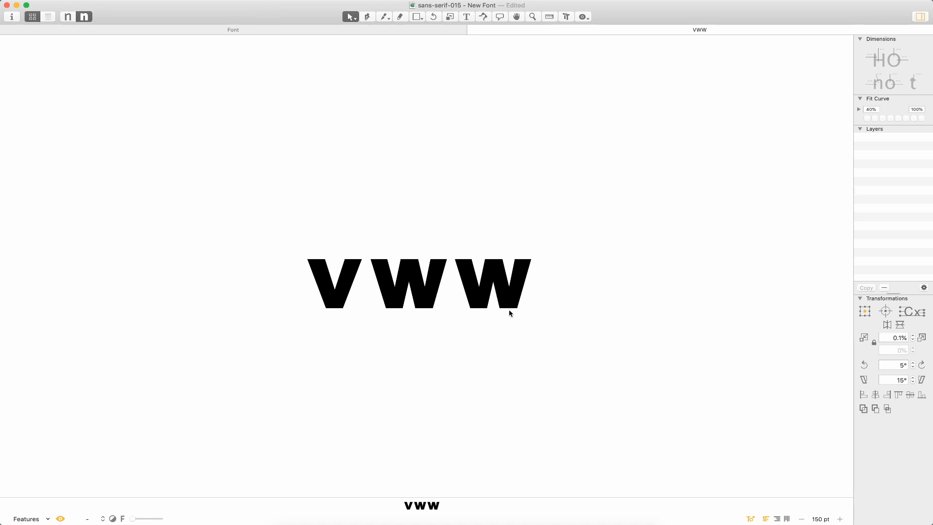
key(super+1)
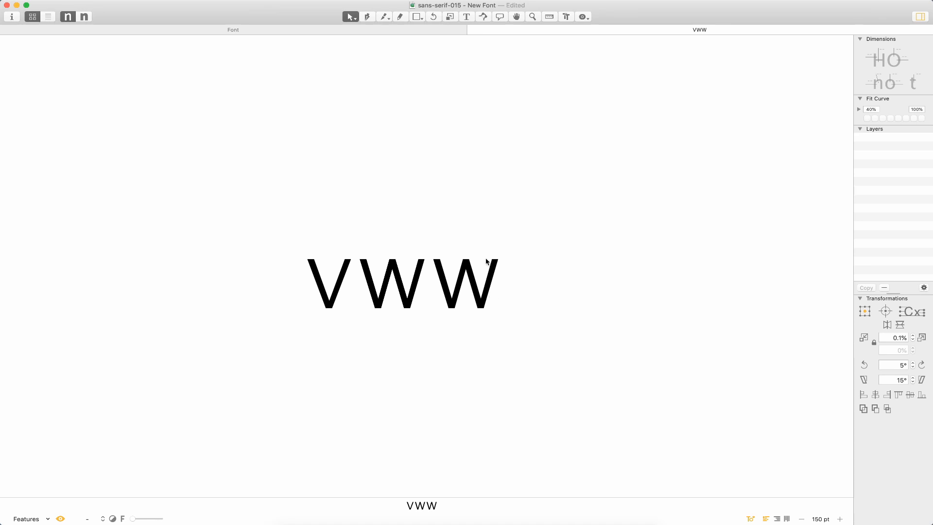
key(super+2)
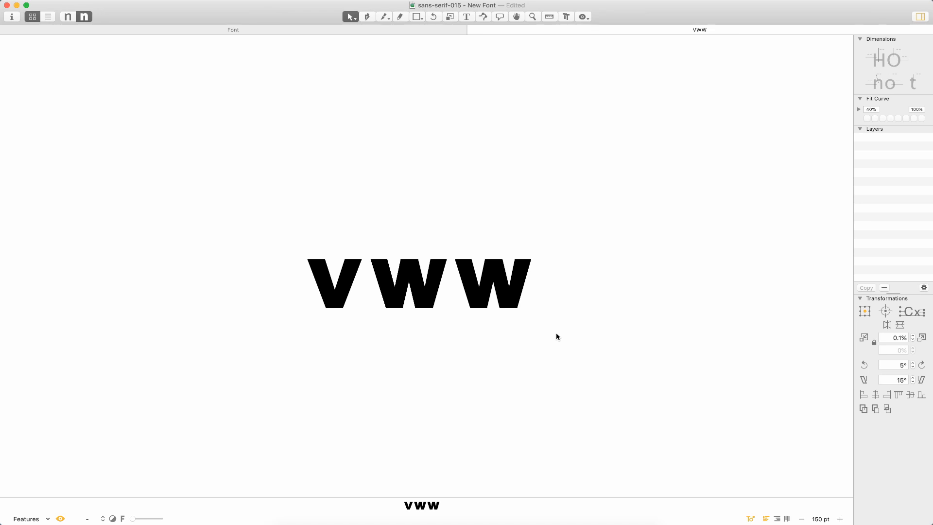
Close the VWW tab, then update the bold W's right sidebearing from its O metrics key in a separate tab.
key(super+w)
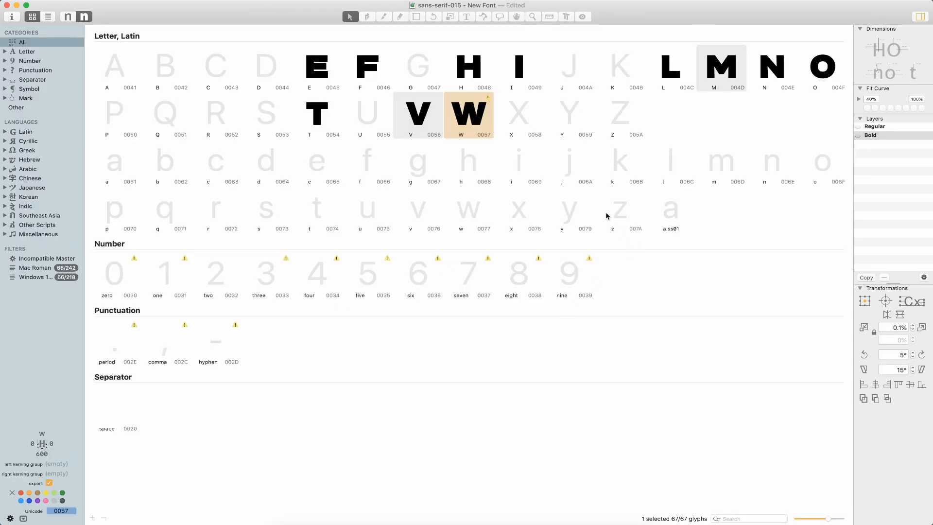
key(super+1)
key(super+2)
double_click(476, 126)
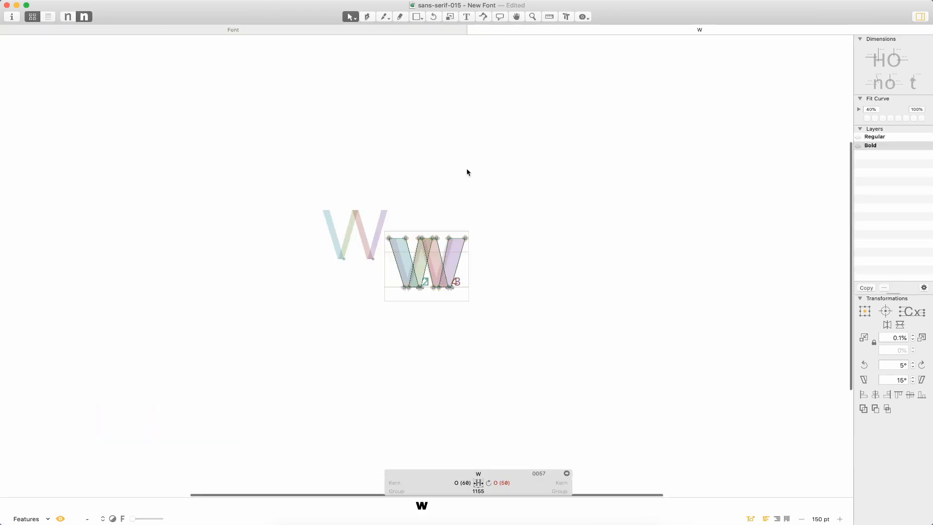
click(489, 483)
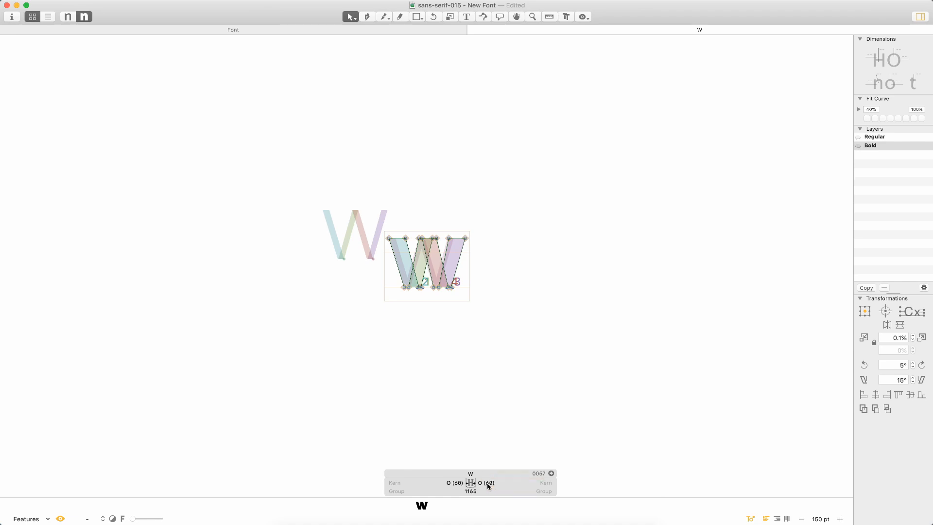
key(super+w)
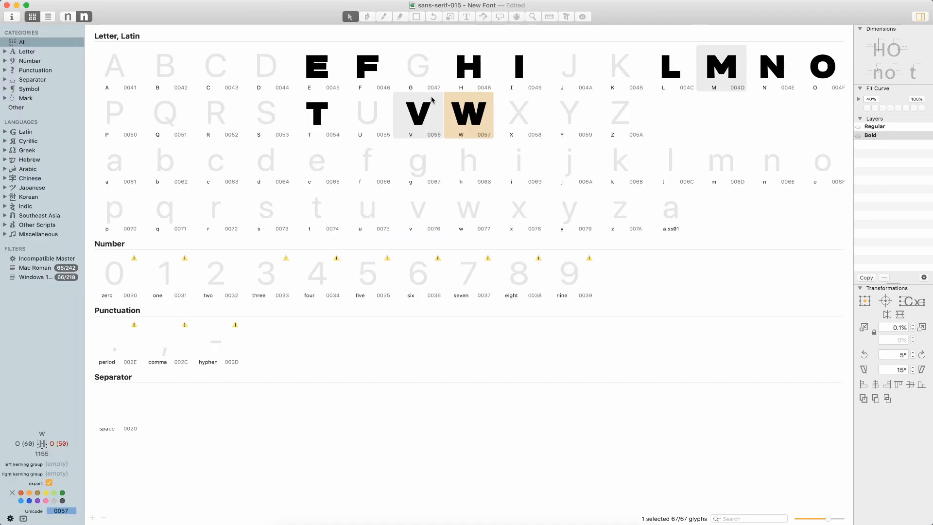
Open the glyph A and copy its Regular outlines into the Bold master.
double_click(110, 78)
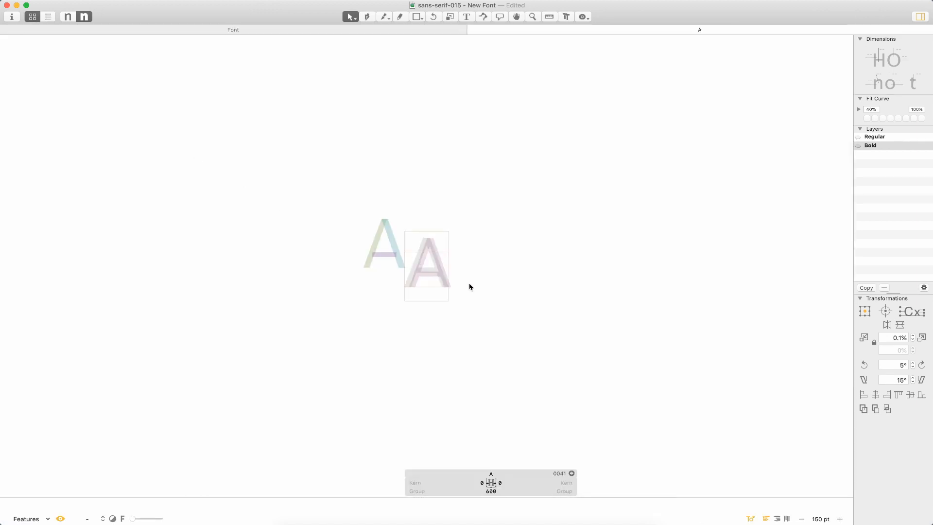
key(z)
drag(523, 184, 292, 358)
key(super+1)
key(super+a)
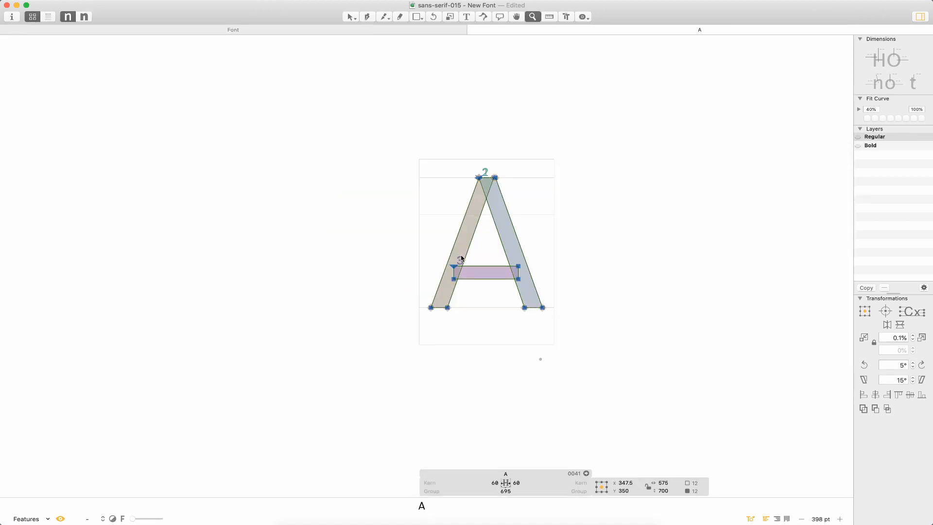
key(super+2)
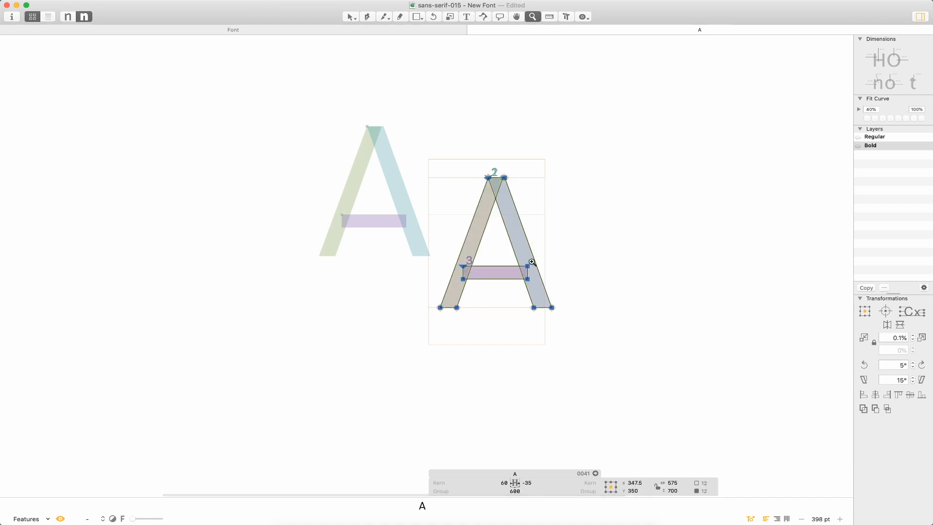
Add a second A to the text and reopen the first A for editing.
text(t)
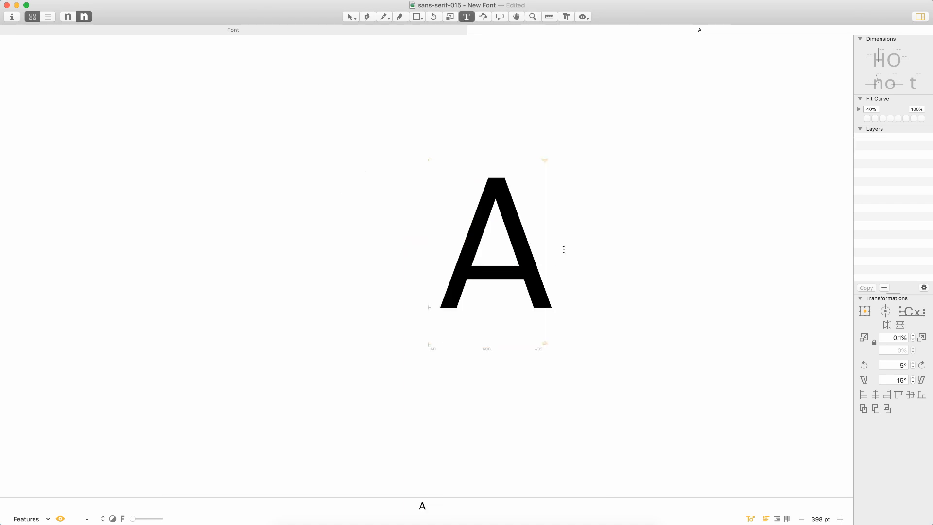
text(A)
key(Escape)
double_click(504, 260)
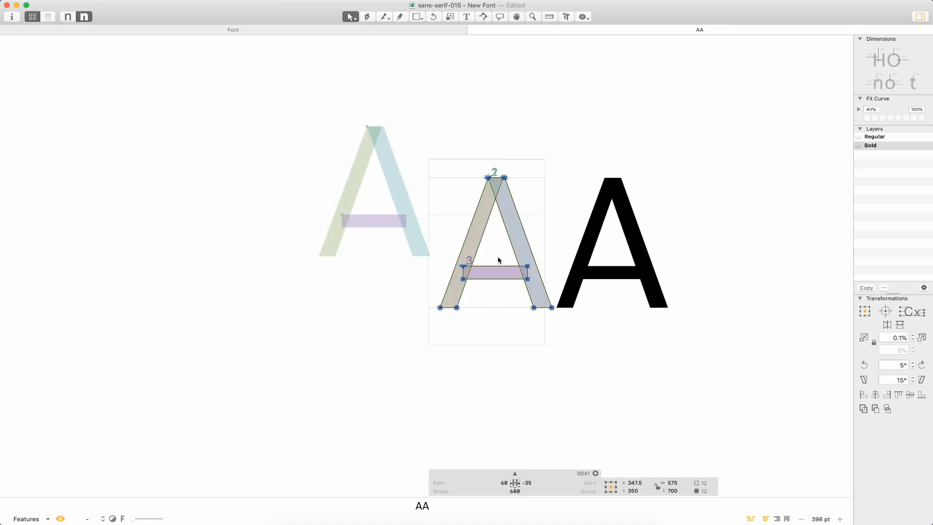
Link the left and right sidebearings of the A's Bold master to O.
click(390, 219)
key(super+1)
key(super+2)
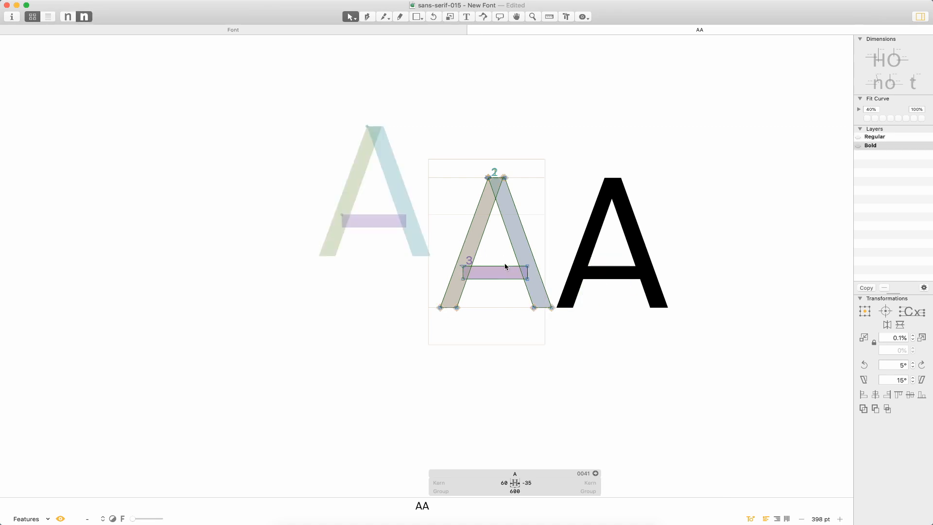
click(513, 483)
text(O)
key(Tab)
text(O)
key(Return)
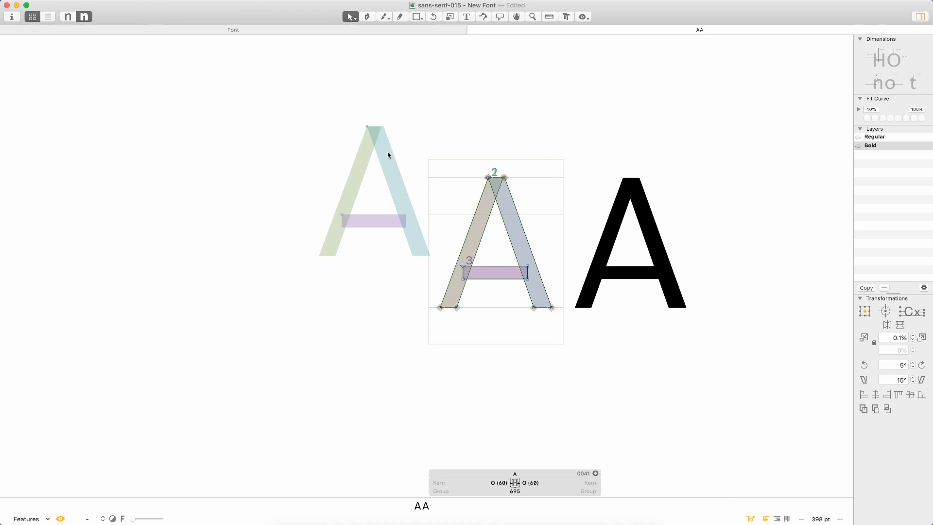
Offset the bold A's outlines by 70 units horizontally and vertically, and move both diagonals' bottom nodes back to the baseline.
key(super+ctrl+r)
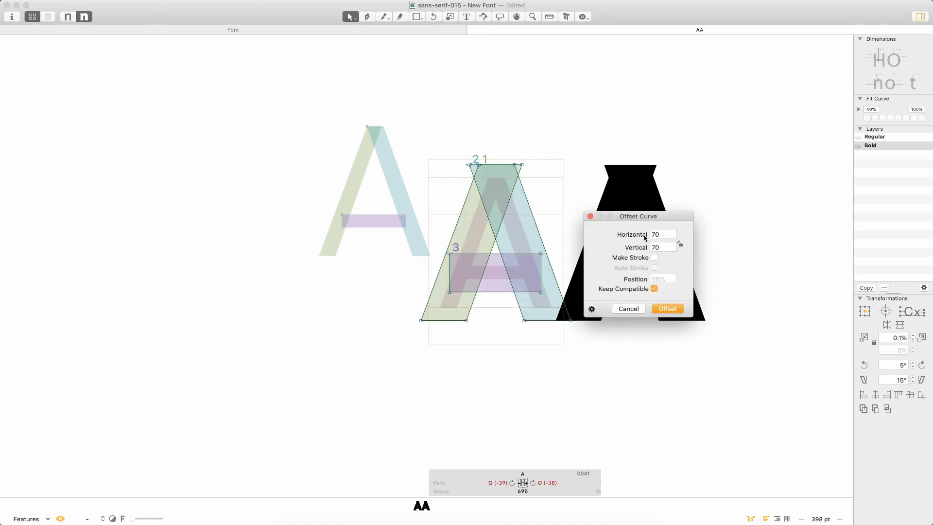
click(670, 310)
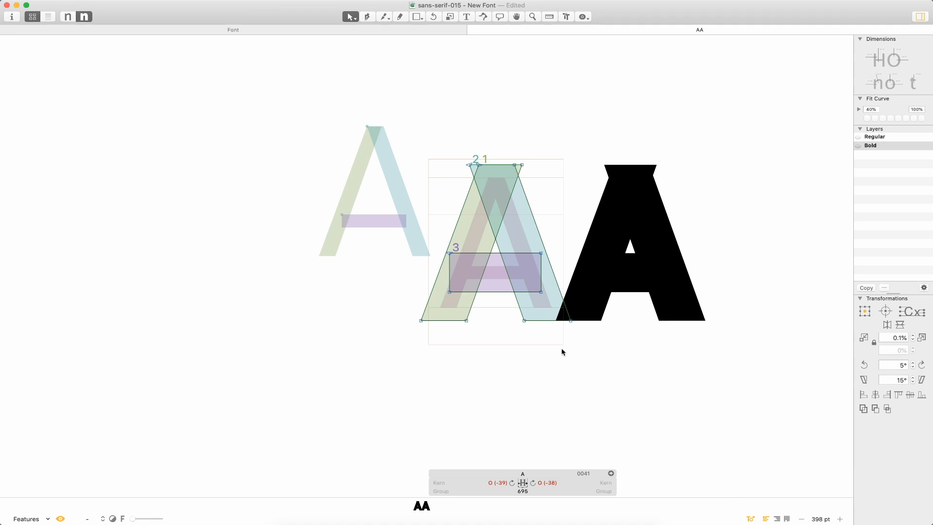
key(super+space)
drag(637, 119, 340, 354)
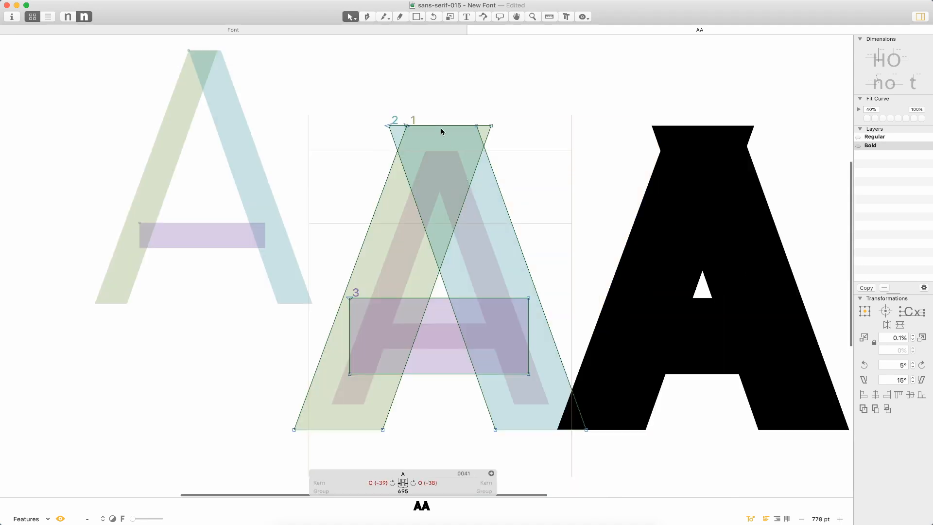
drag(277, 419, 391, 406)
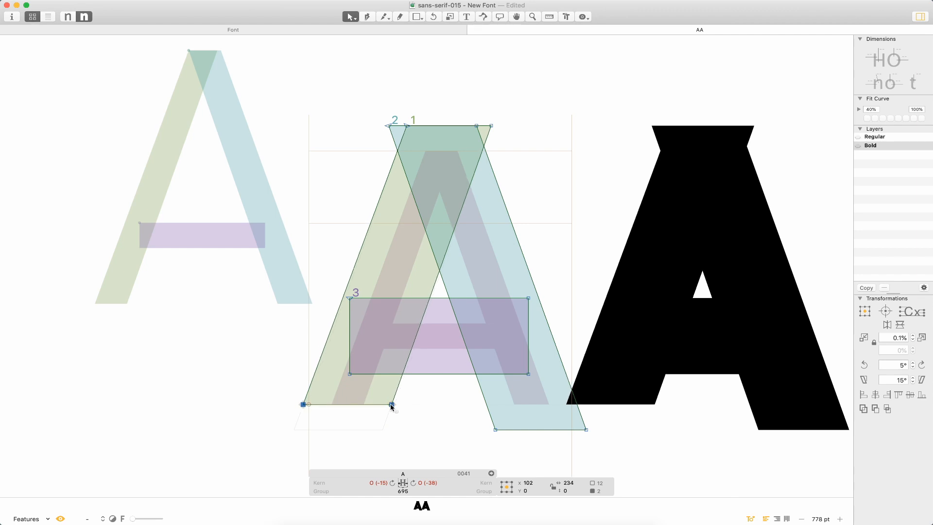
drag(475, 421, 577, 404)
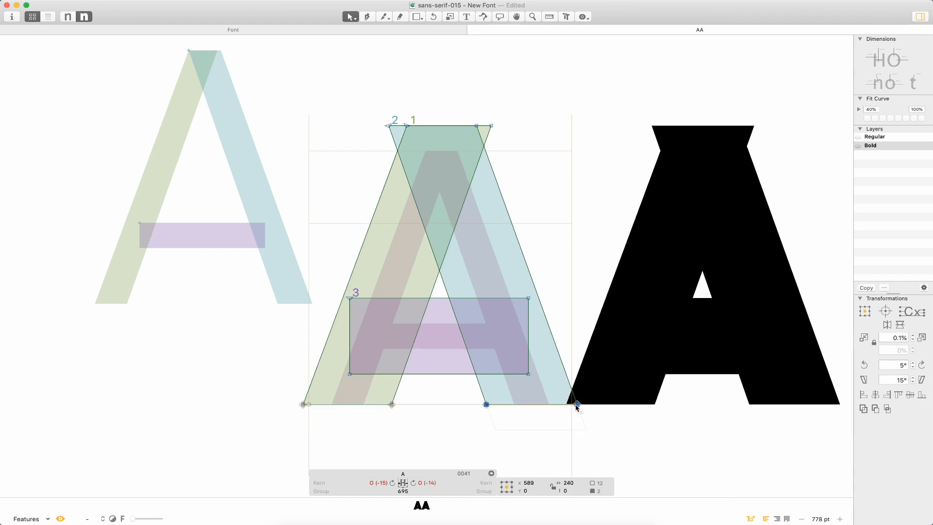
Slide the top nodes of both A diagonals down along their slopes to the cap height at y 700.
click(389, 125)
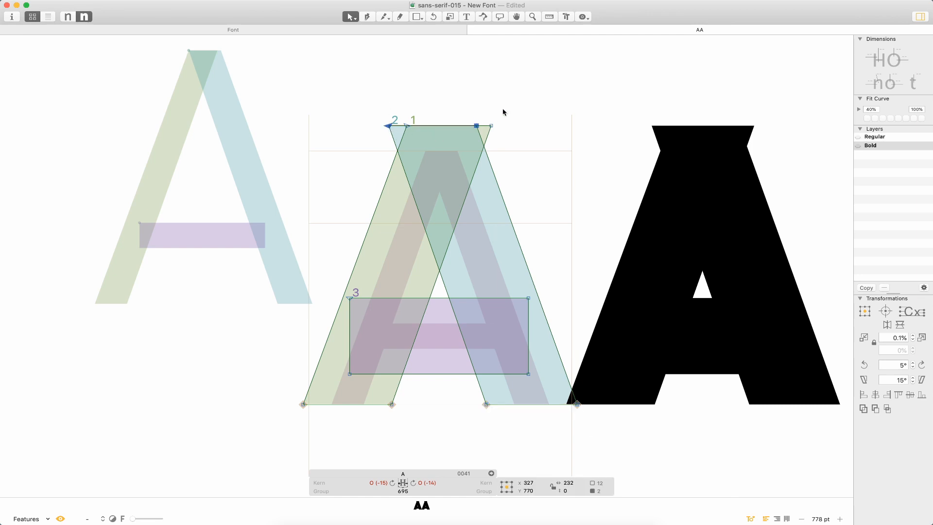
click(503, 112)
click(389, 126)
shift+click(387, 126)
drag(387, 126, 398, 152)
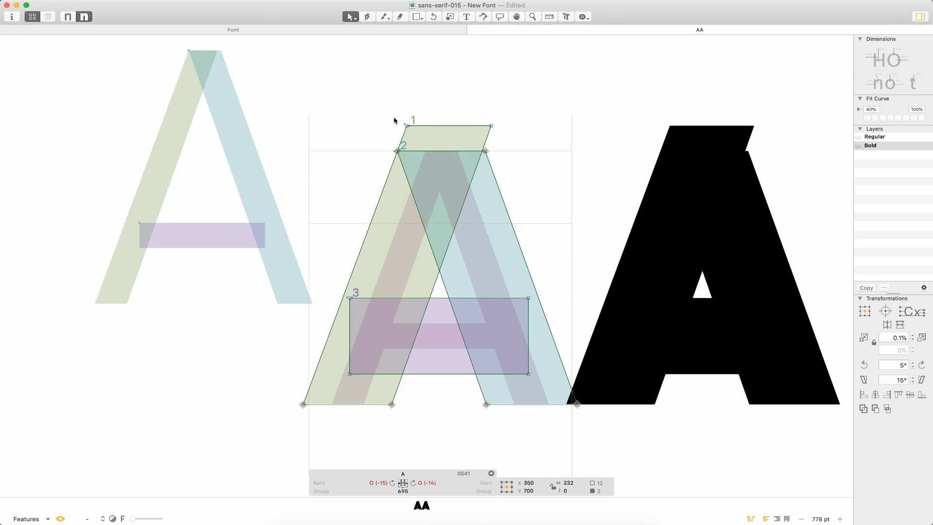
click(406, 126)
shift+click(491, 126)
drag(491, 127, 483, 150)
click(512, 137)
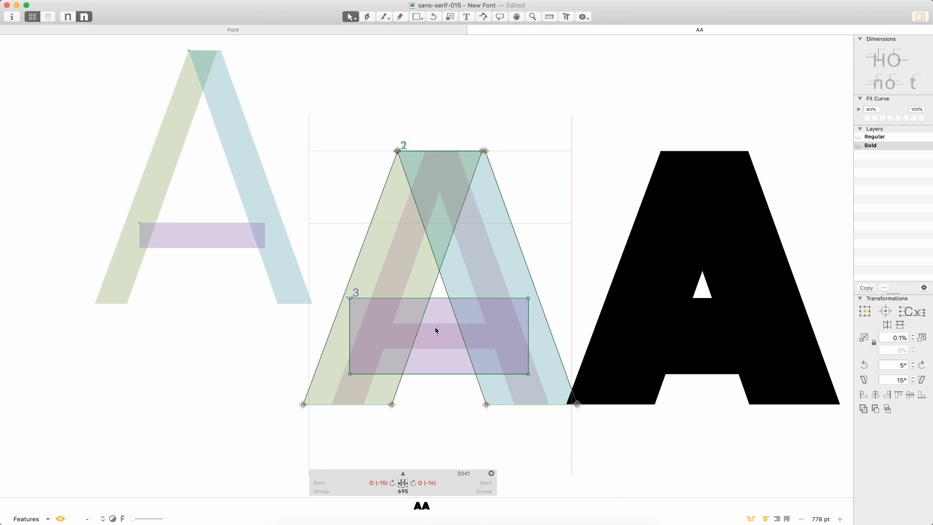
Update the bold A's left sidebearing from its O metrics key and re-enter O as the right metrics key.
key(super+minus)
key(super+minus)
key(super+minus)
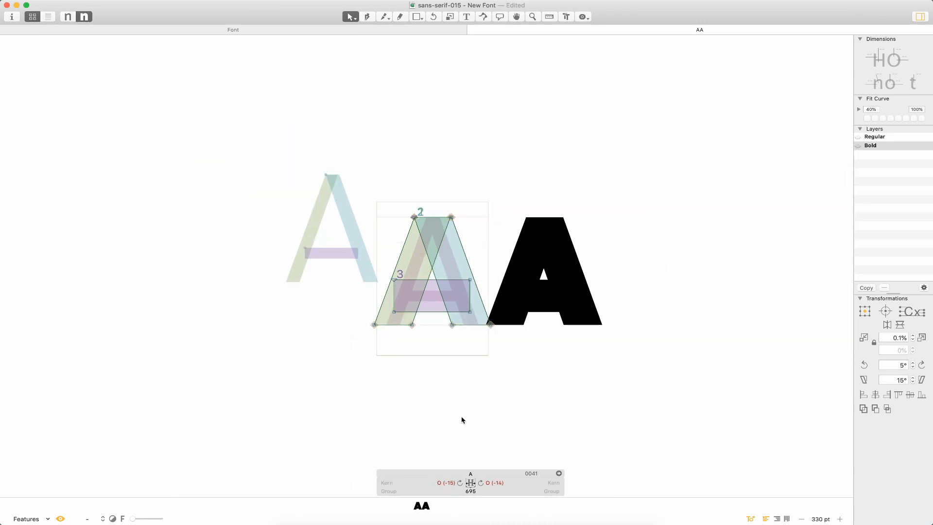
click(459, 483)
click(489, 482)
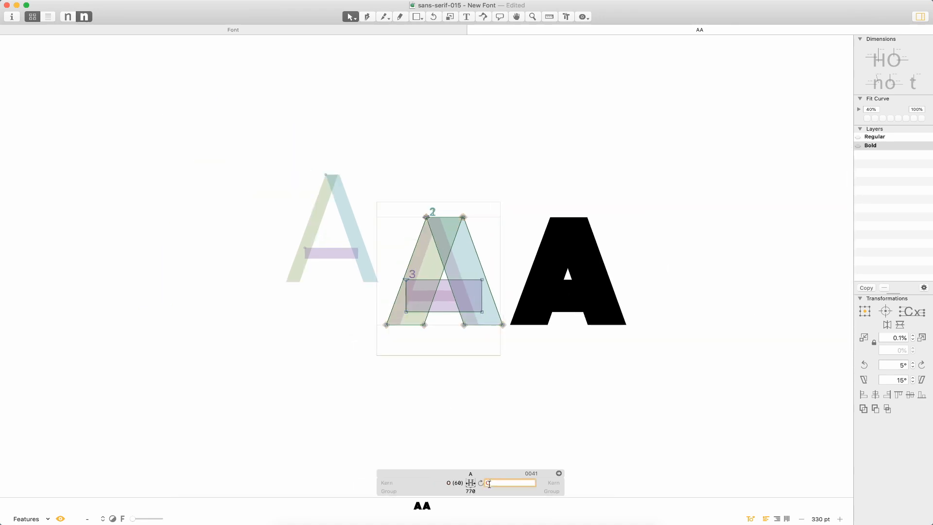
text(O)
key(Return)
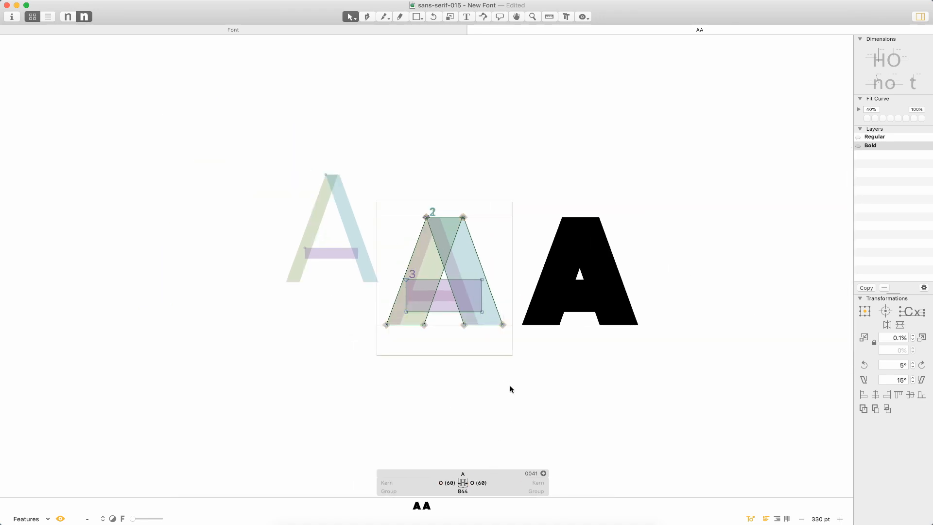
Compare the A's masters, then move the first diagonal's inner top node inward to x 513 in Bold.
key(super+1)
key(super+2)
key(super+space)
drag(538, 180, 307, 370)
click(524, 124)
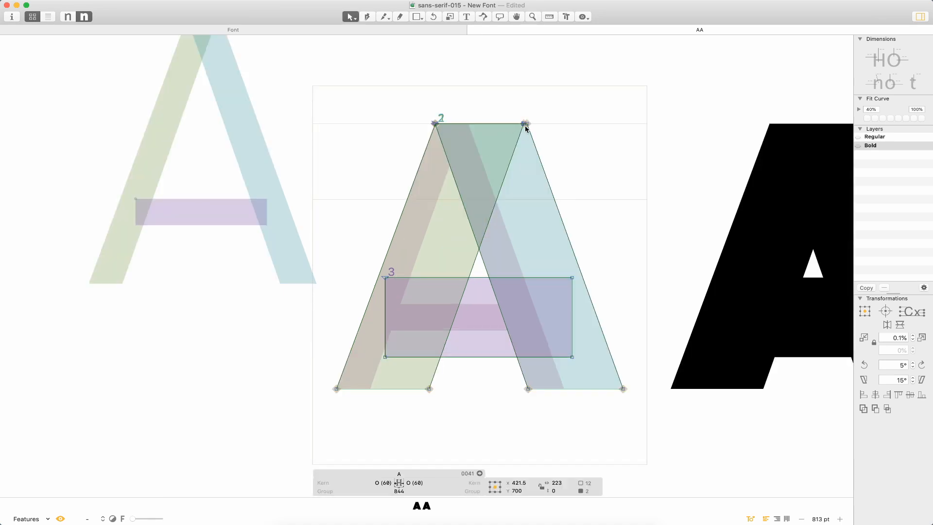
click(525, 125)
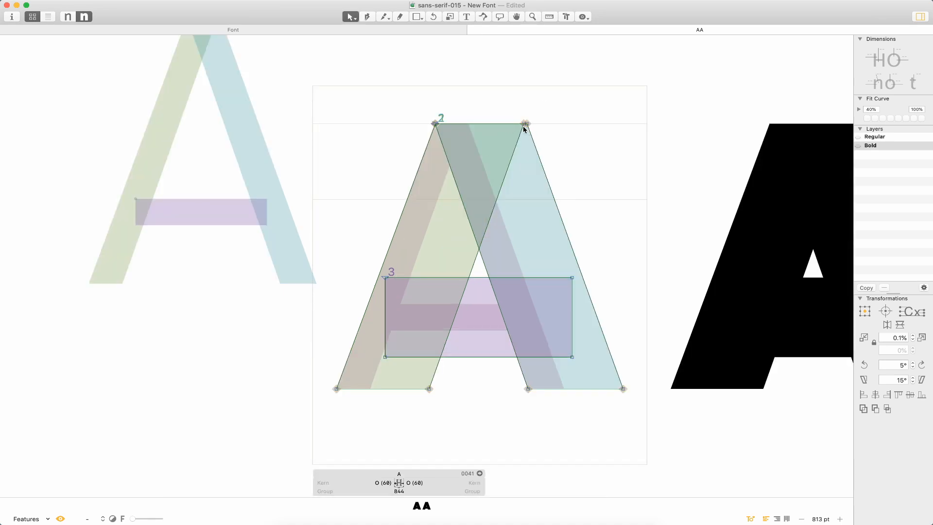
key(shift+Left)
key(shift+Left)
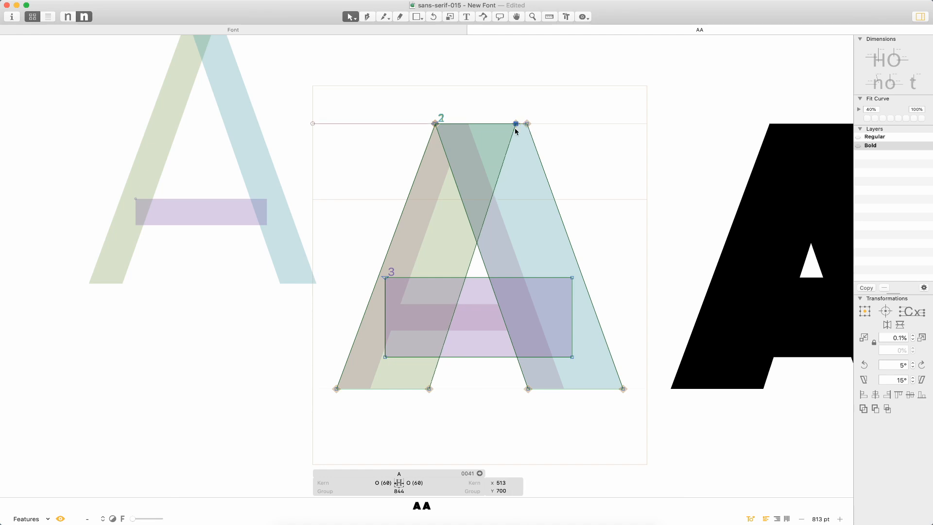
click(441, 128)
click(448, 118)
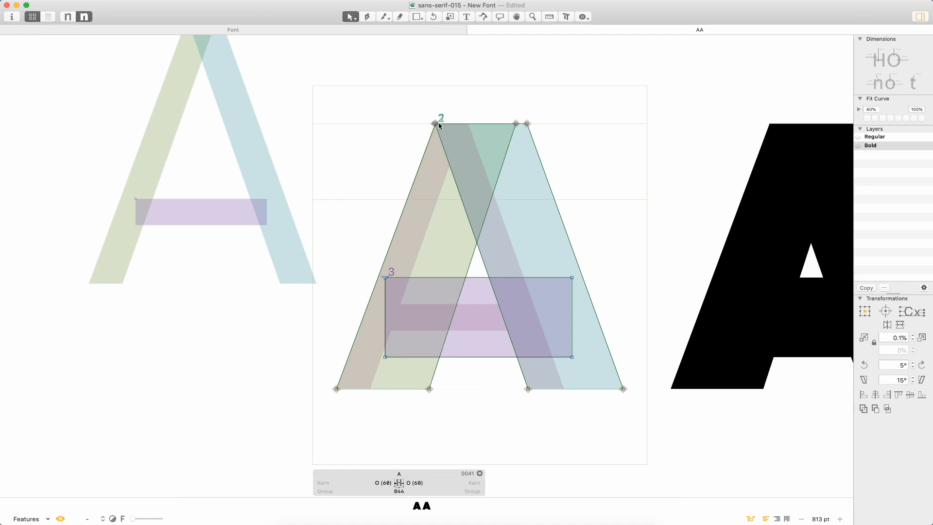
click(439, 125)
click(441, 118)
click(436, 124)
key(shift+Right)
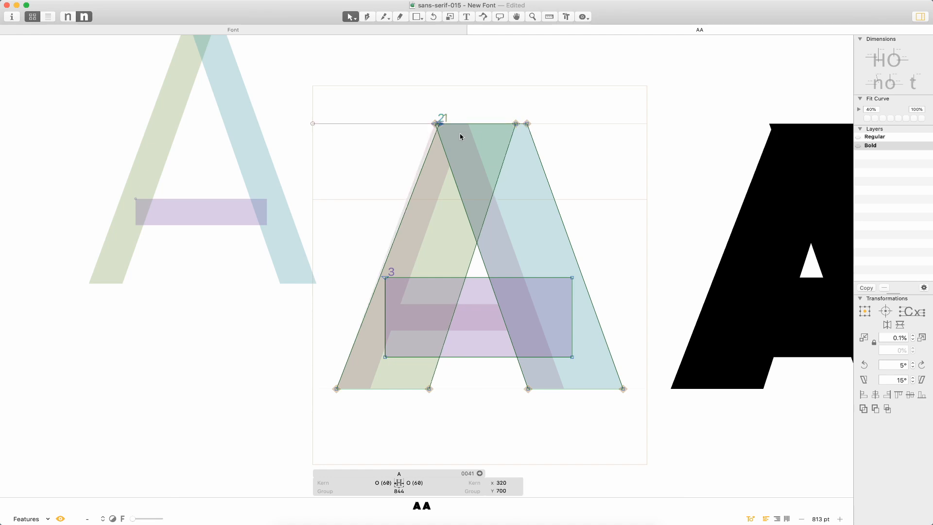
key(shift+Left)
key(shift+Left)
Move the second diagonal's inner top node inward by about 30 units along the cap height.
drag(445, 111, 402, 142)
key(shift+Right)
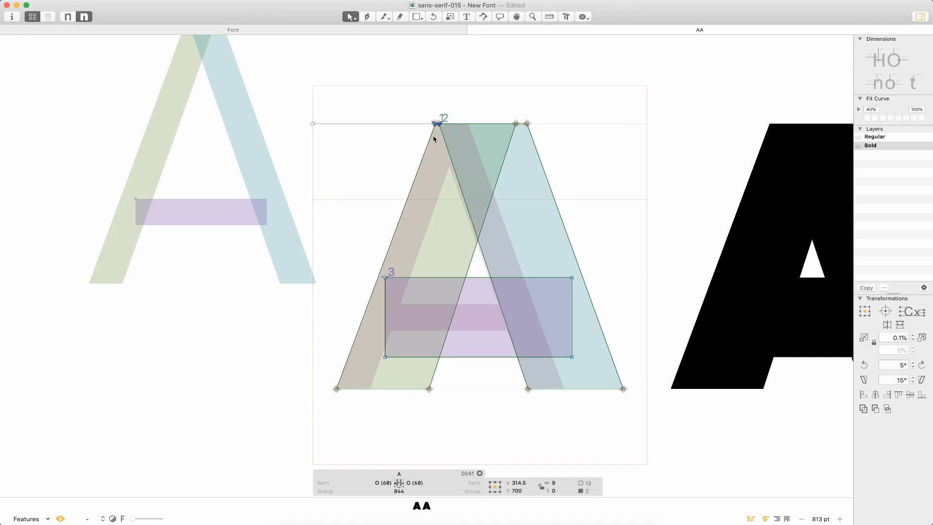
click(440, 126)
click(440, 125)
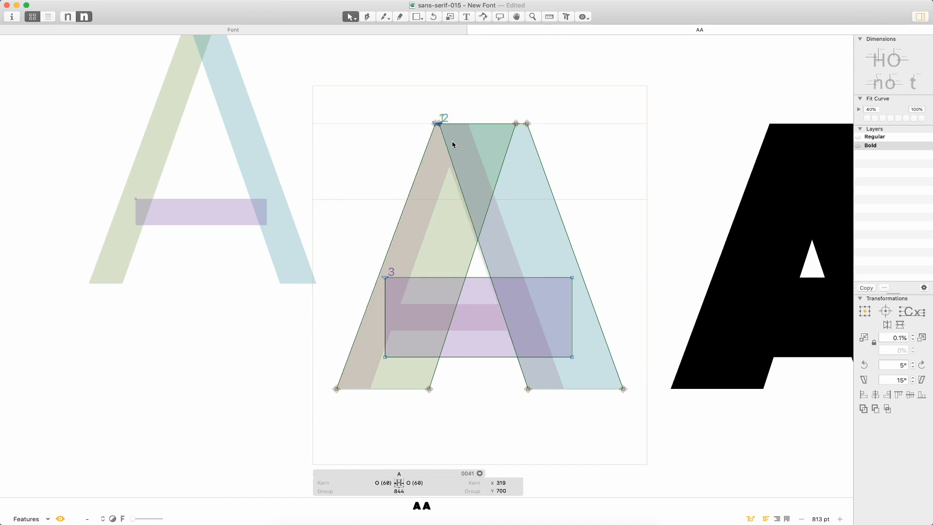
key(shift+Right)
key(shift+Right)
click(603, 203)
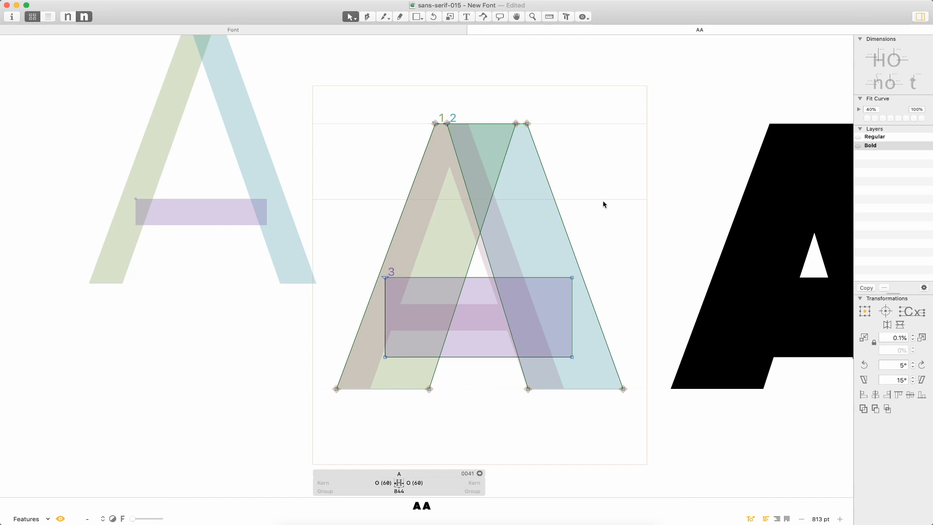
Thin the A's crossbar by lowering its upper edge and raising its lower edge by 20 units each.
key(super+minus)
key(super+minus)
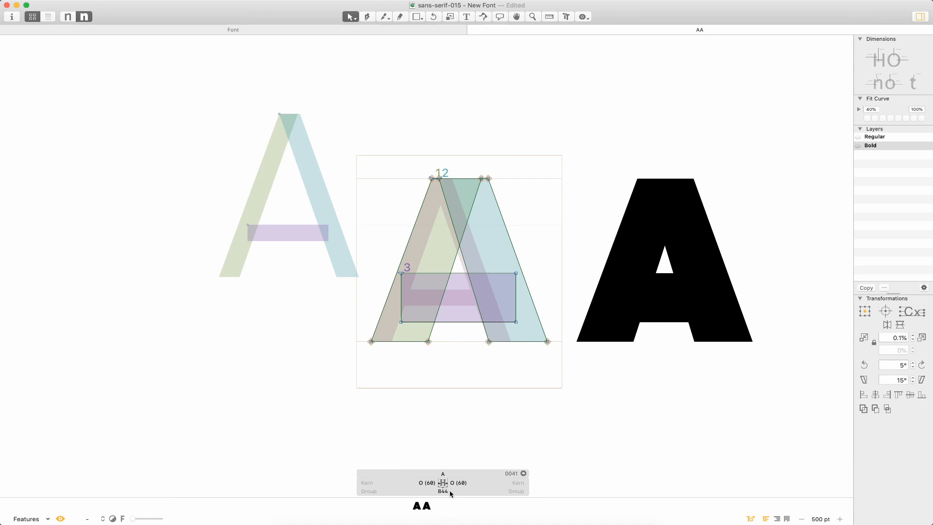
click(401, 274)
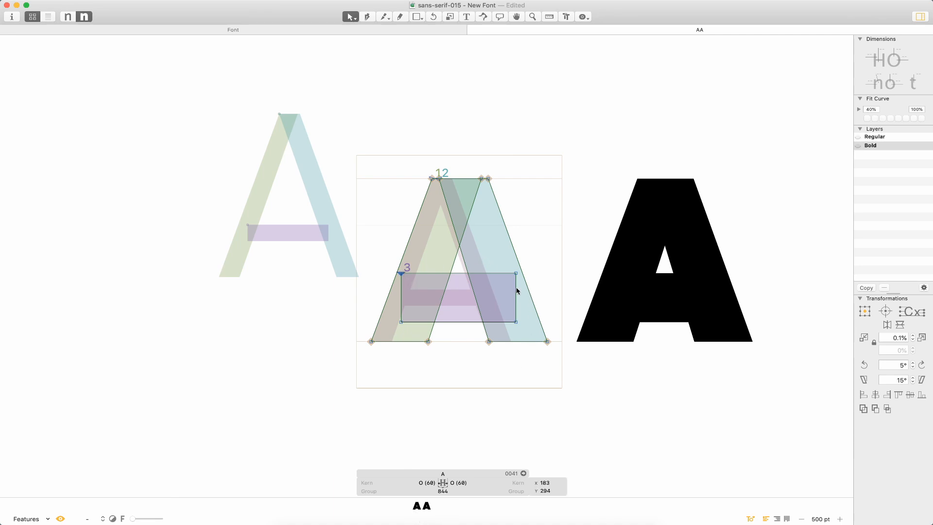
shift+click(516, 274)
key(shift+Down)
key(shift+Down)
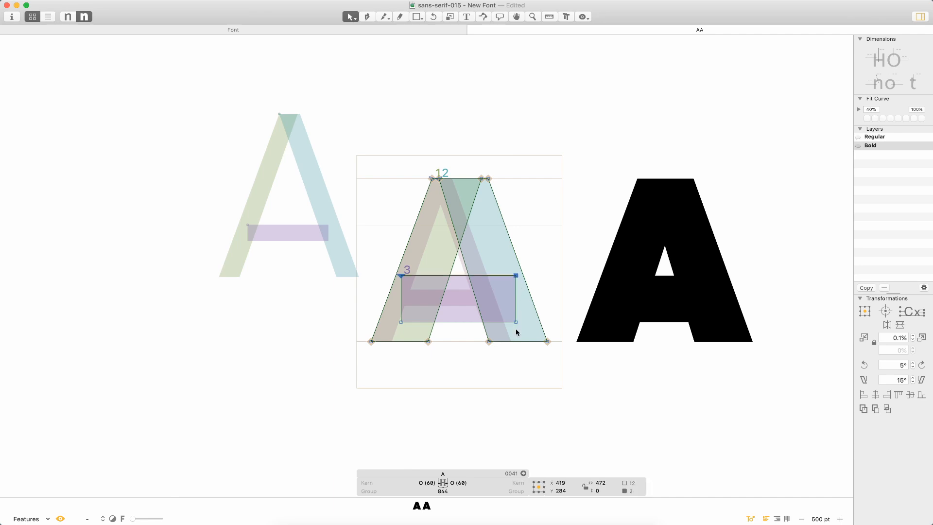
click(516, 322)
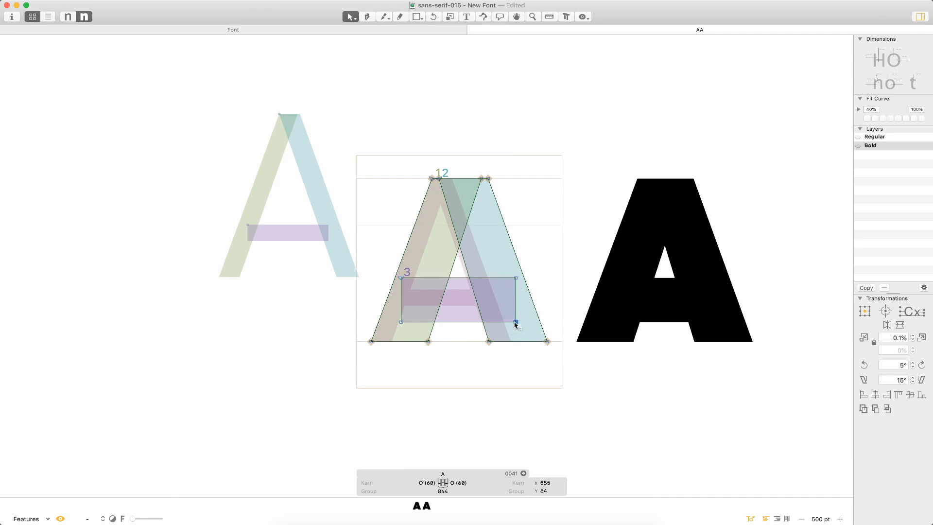
shift+click(401, 322)
key(shift+Up)
key(shift+Up)
click(460, 351)
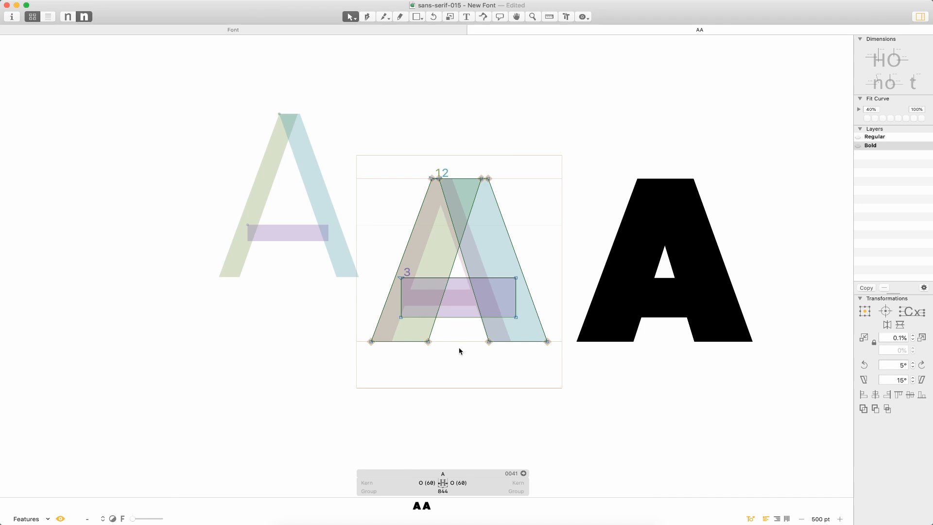
Shift the A's whole crossbar down 10 units and compare the Bold master with the Regular.
double_click(464, 317)
key(shift+Down)
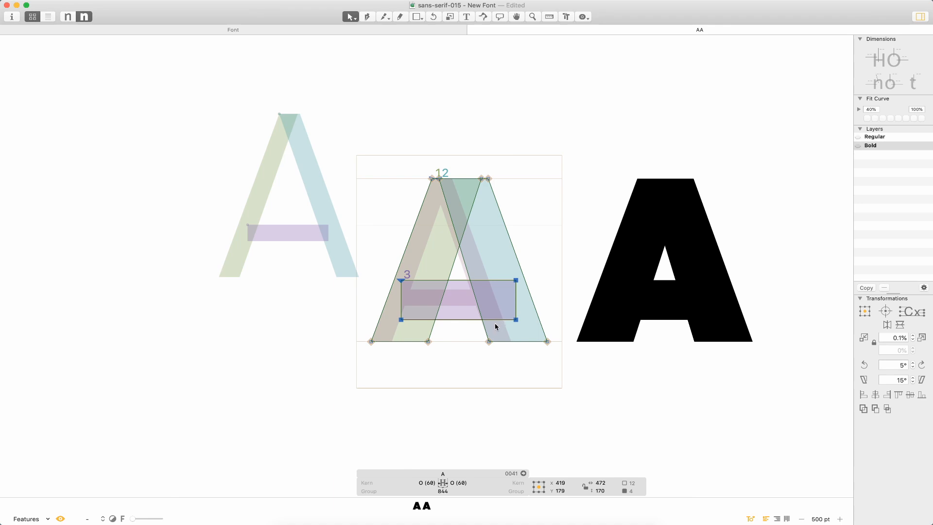
key(super+1)
key(super+2)
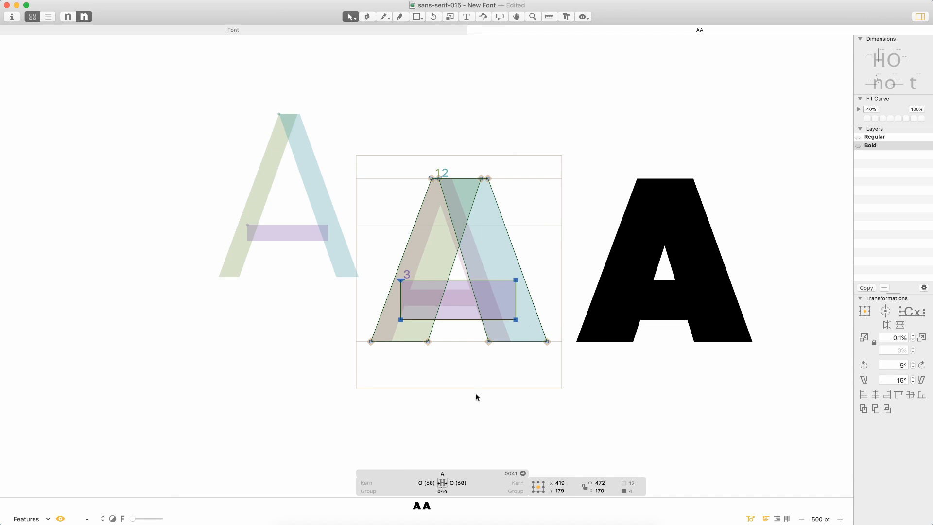
key(super+1)
key(super+2)
Lower the upper edge of the A's crossbar to y 244.
click(427, 303)
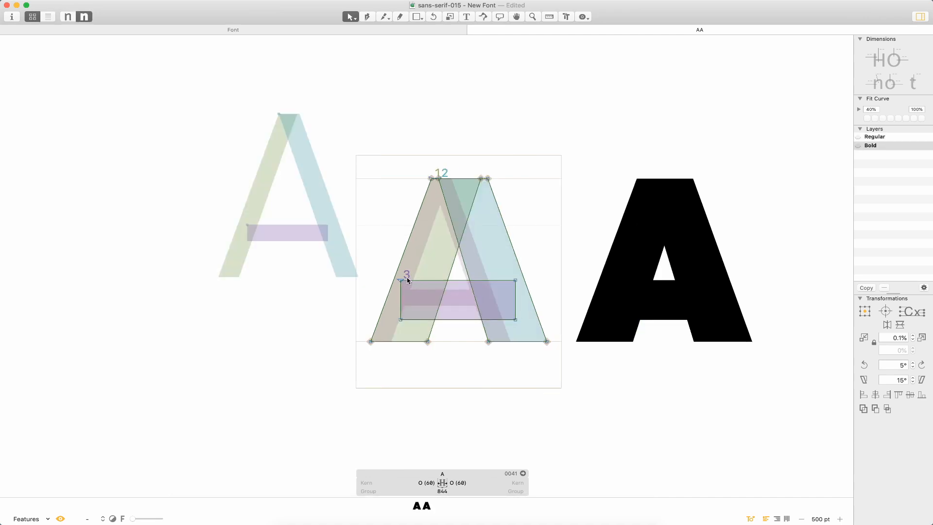
drag(516, 280, 521, 285)
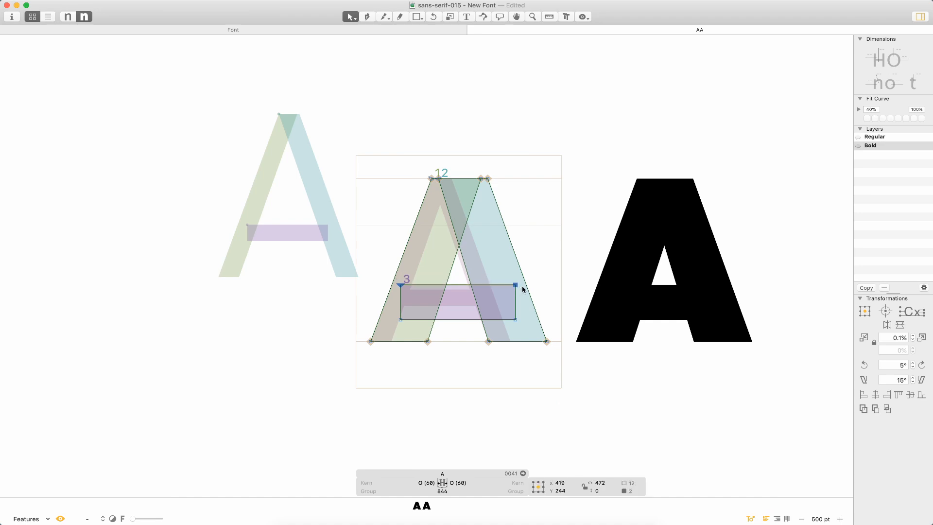
click(541, 277)
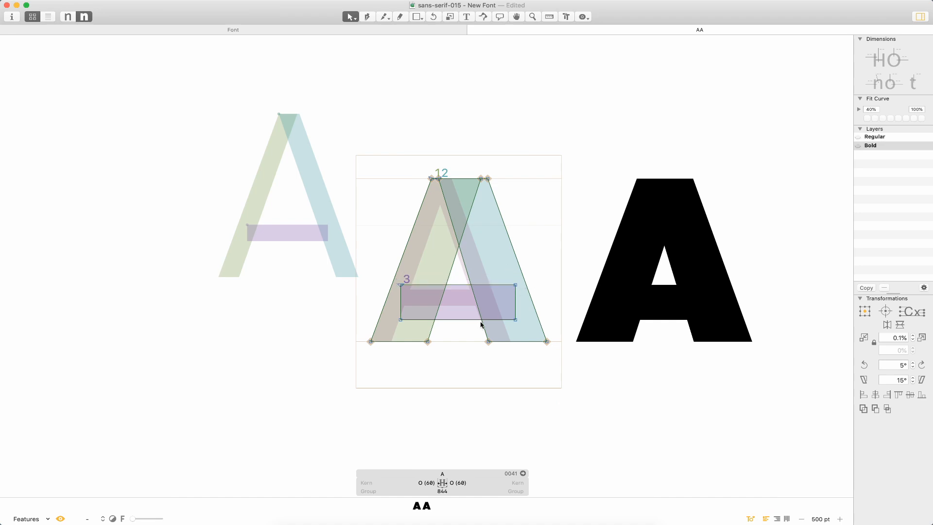
Move the inner top nodes of both A diagonals another 10 units inward to taper the strokes.
click(437, 180)
key(shift+Right)
click(481, 178)
key(shift+Left)
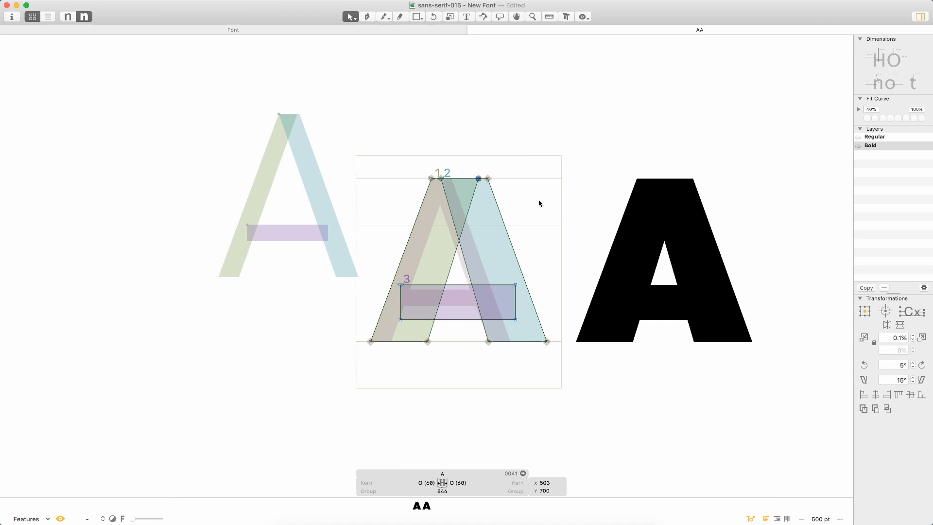
click(539, 201)
Compare the filled AA pair between the Regular and Bold masters, then reopen the second A for editing.
key(t)
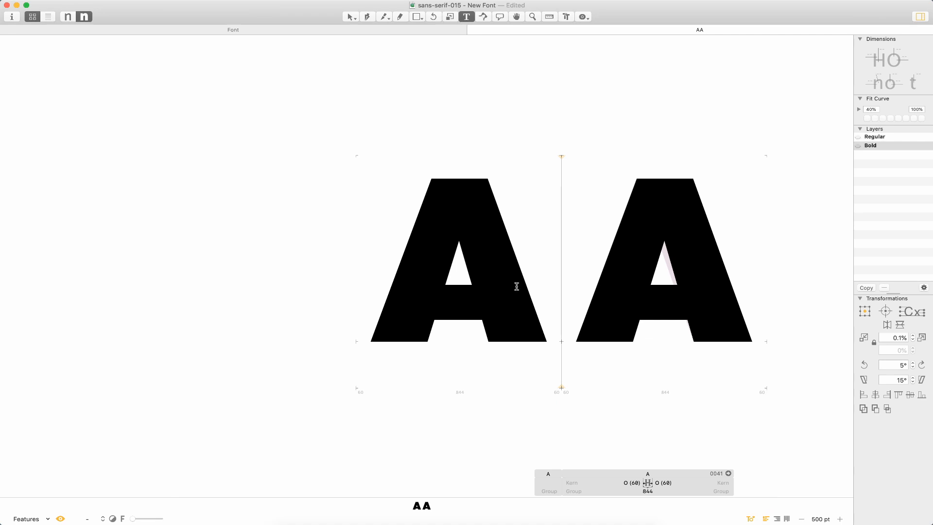
key(super+1)
key(super+2)
key(super+1)
key(super+2)
key(super+2)
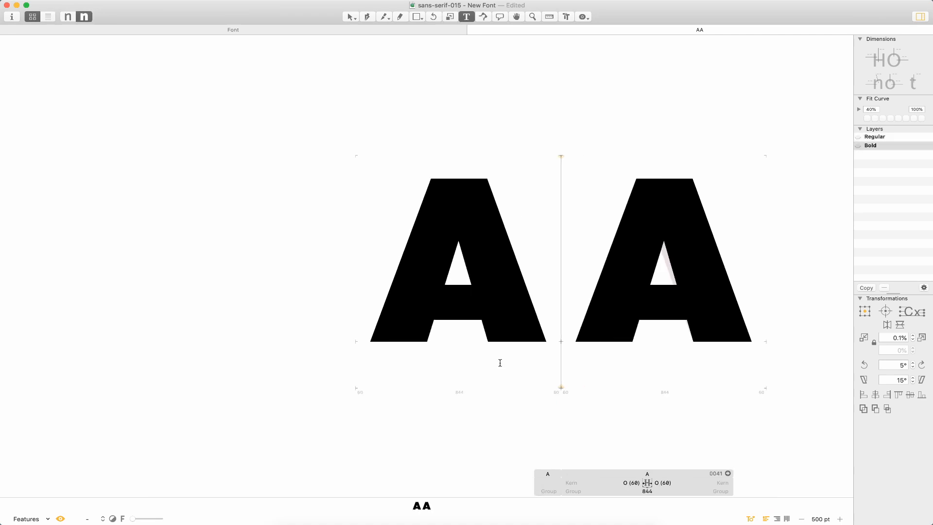
key(super+1)
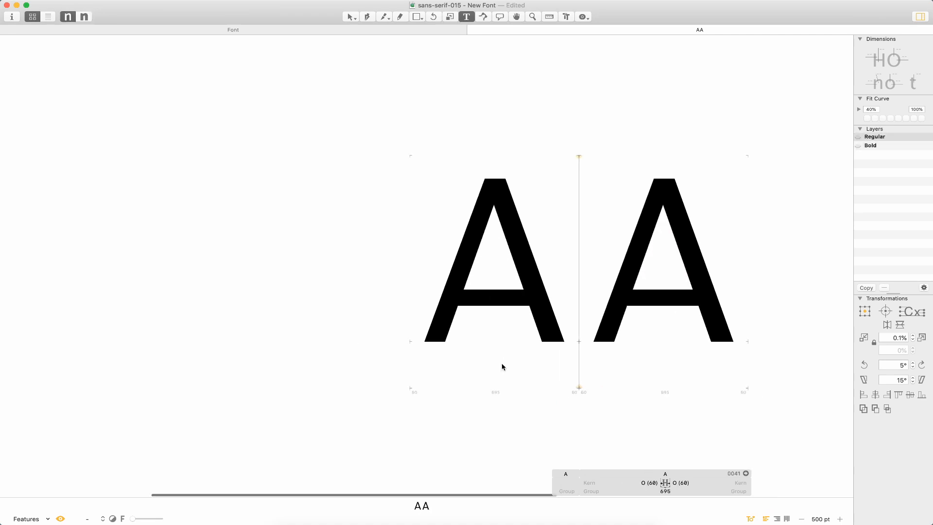
key(super+2)
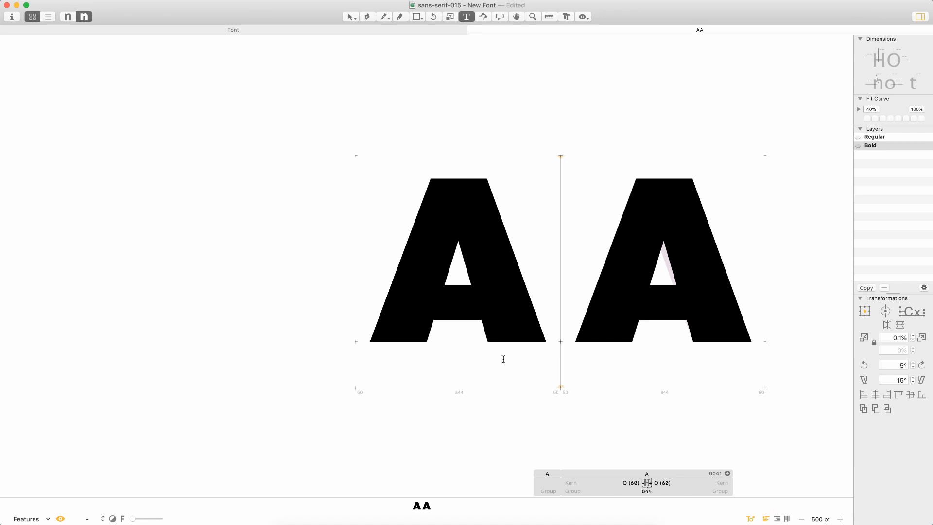
key(super+minus)
key(Escape)
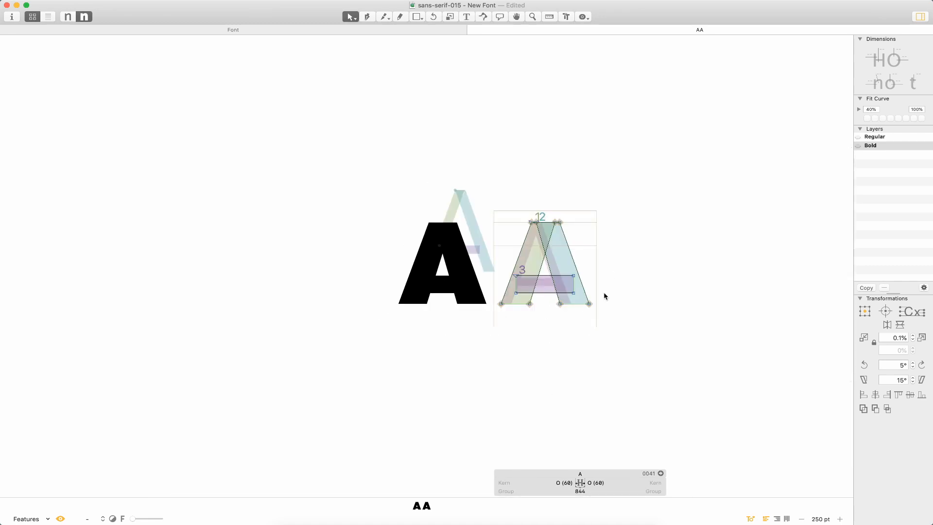
Compare the first A of the AA pair between the Regular and Bold masters.
double_click(431, 279)
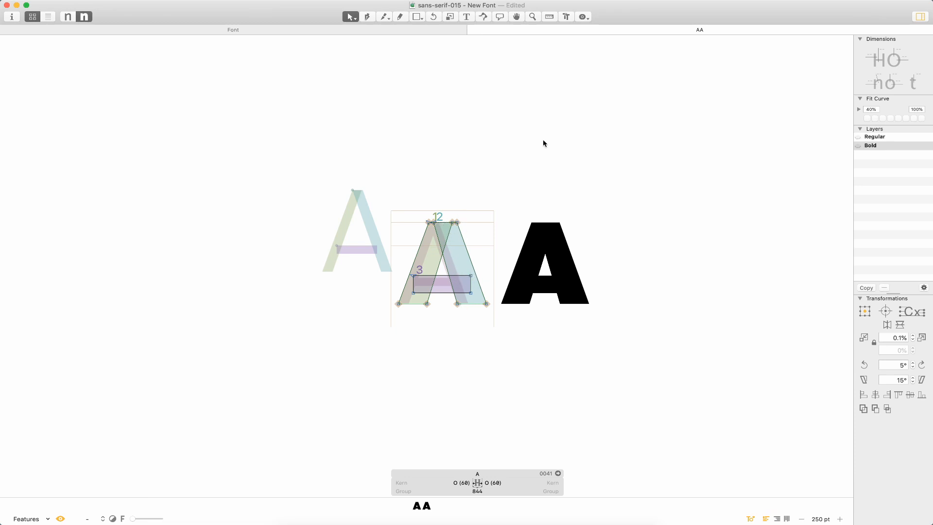
key(super+1)
key(super+2)
key(super+1)
key(super+2)
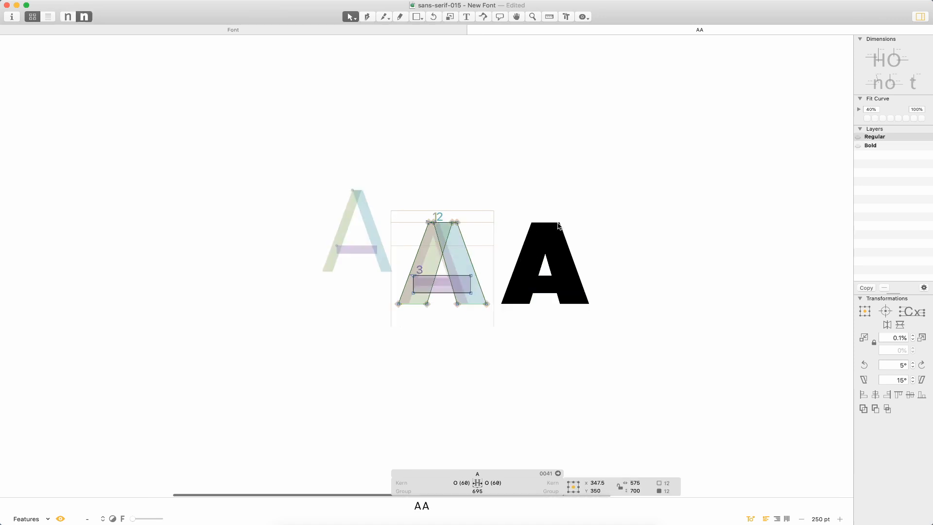
key(super+1)
key(super+2)
key(super+1)
key(super+2)
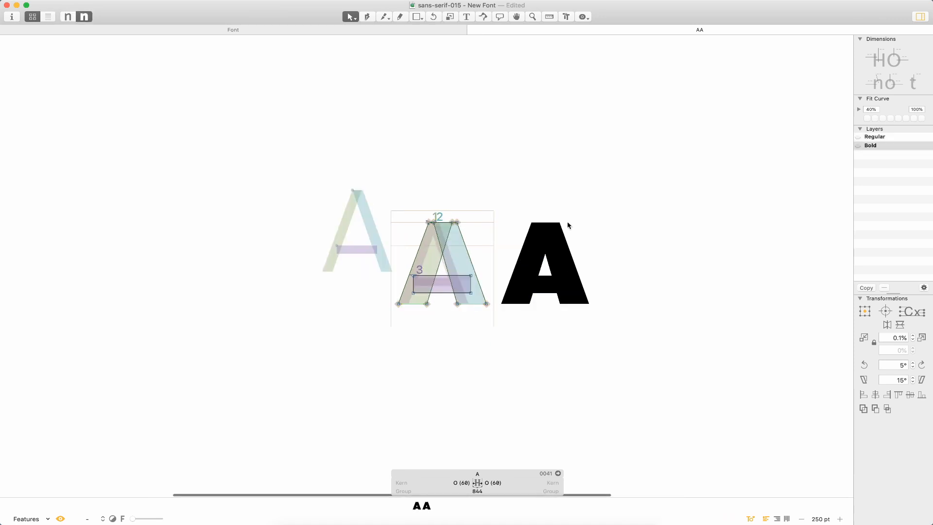
Open the C glyph and copy its Regular outline into the Bold master.
key(super+w)
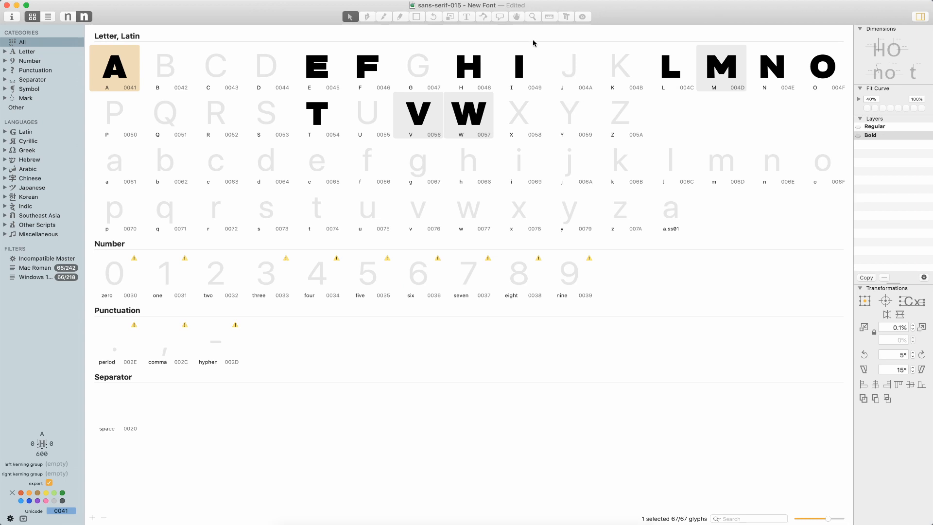
double_click(222, 75)
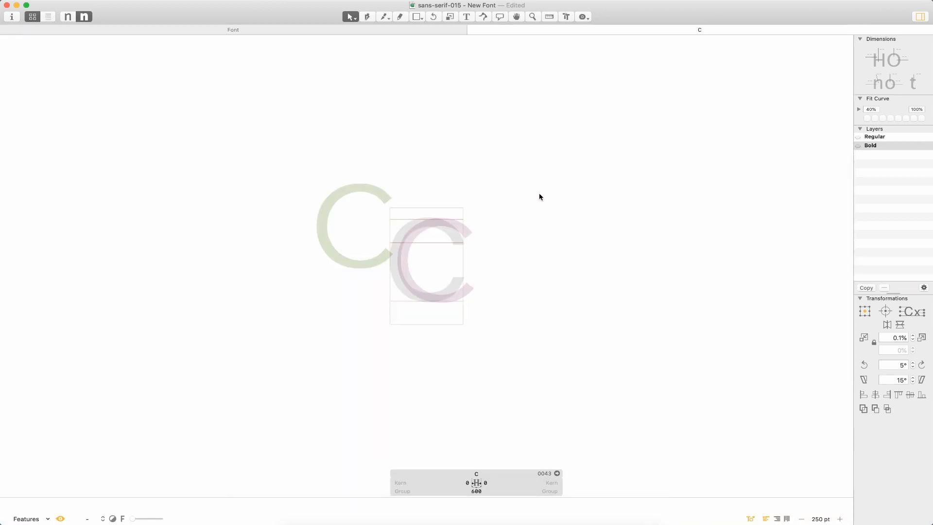
key(z)
key(super+1)
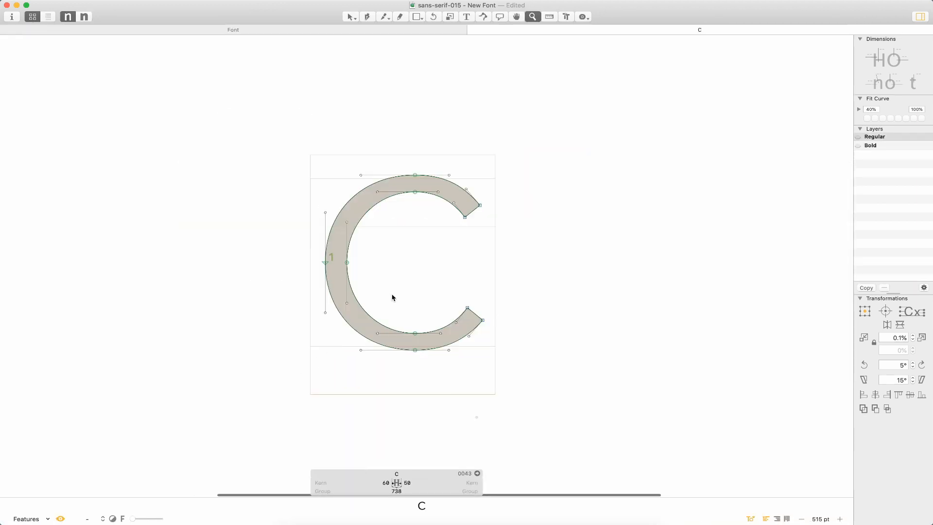
key(super+2)
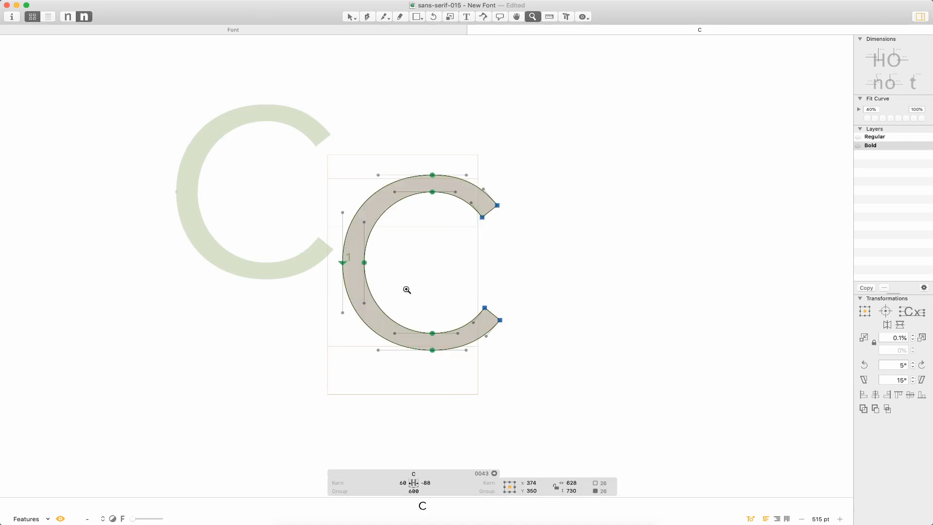
Apply the Offset Curve filter with its last settings to thicken the bold C, then preview it filled.
click(161, 1)
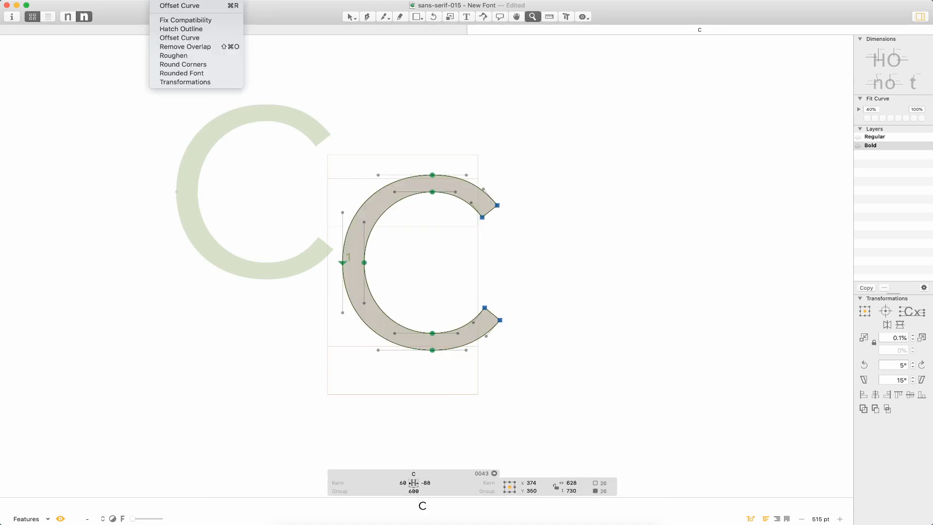
click(180, 5)
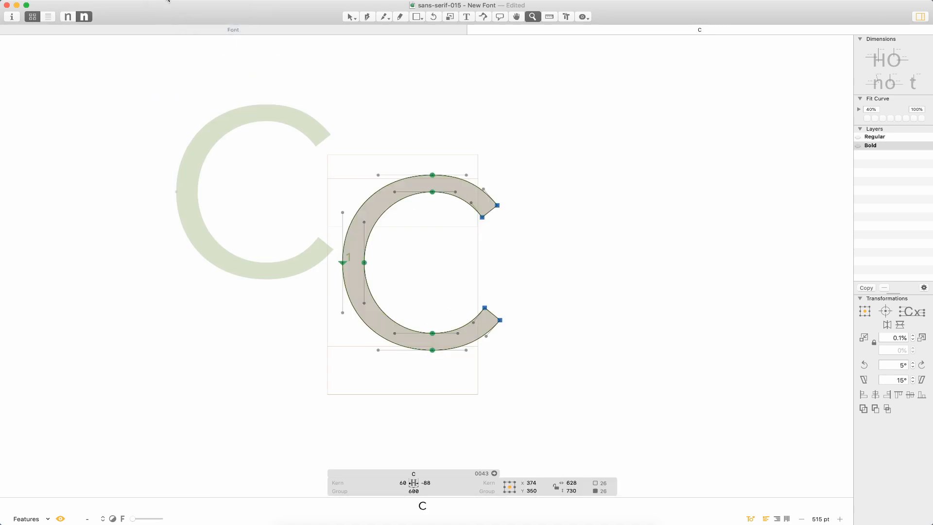
click(668, 309)
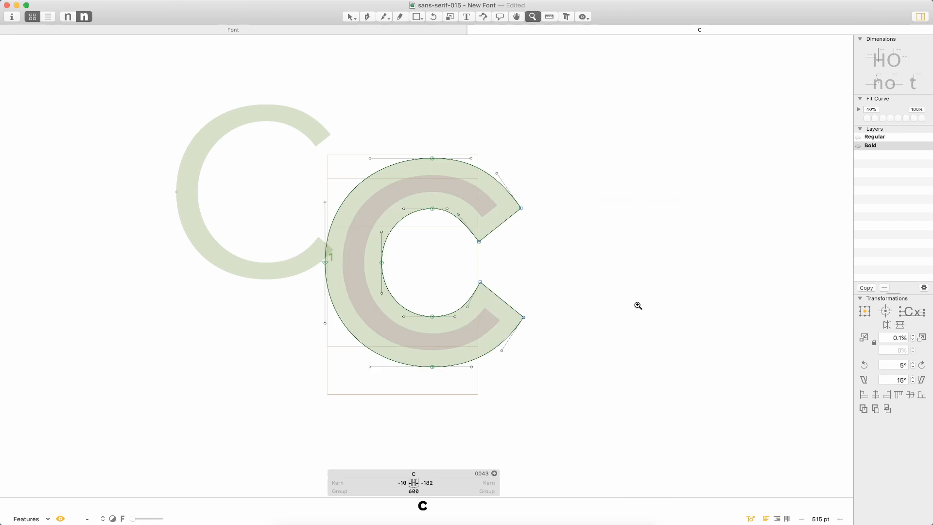
key(t)
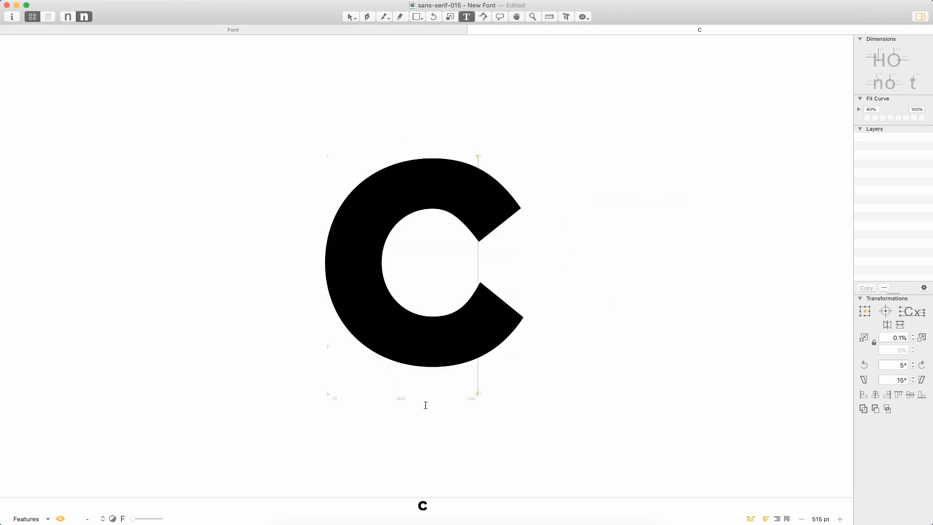
key(Escape)
double_click(436, 386)
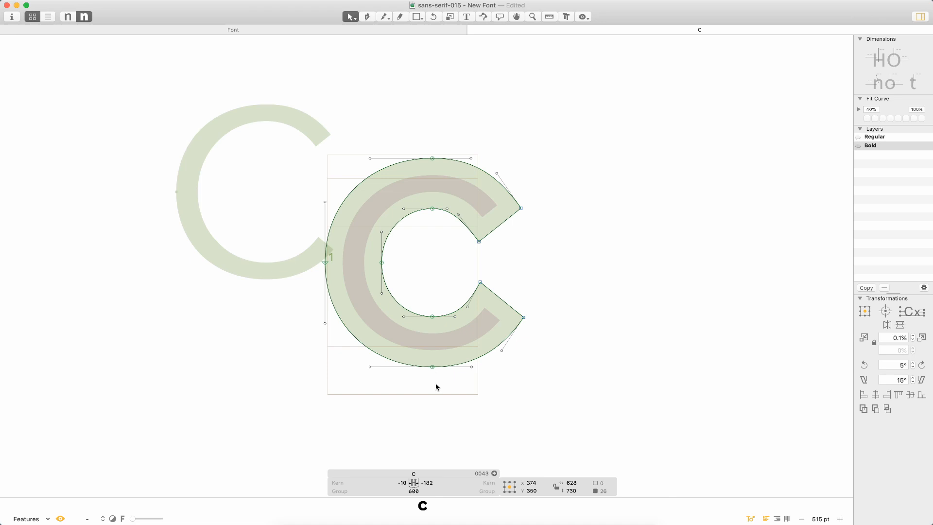
Link both sidebearings of the bold C to the O.
click(392, 484)
text(O)
key(Tab)
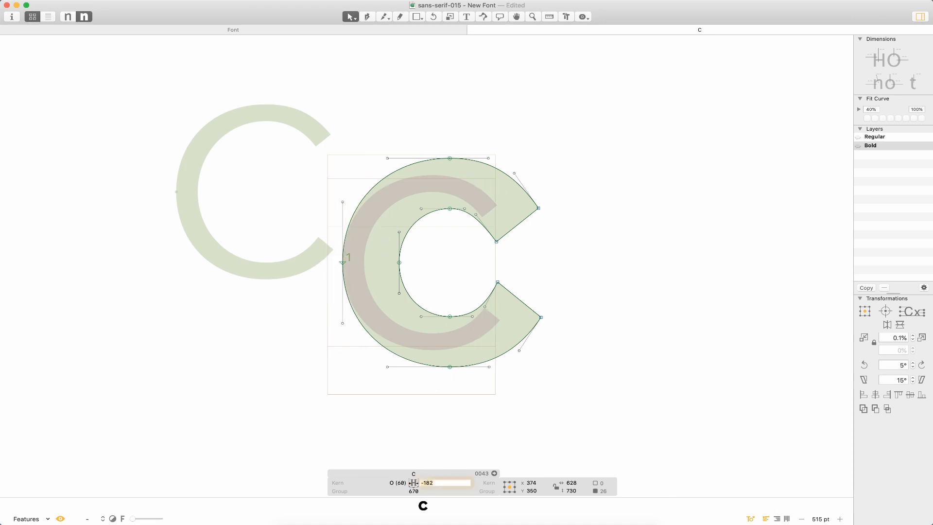
text(O)
key(Return)
Add an O after the C for comparison, then reopen the bold C for editing.
text(t)
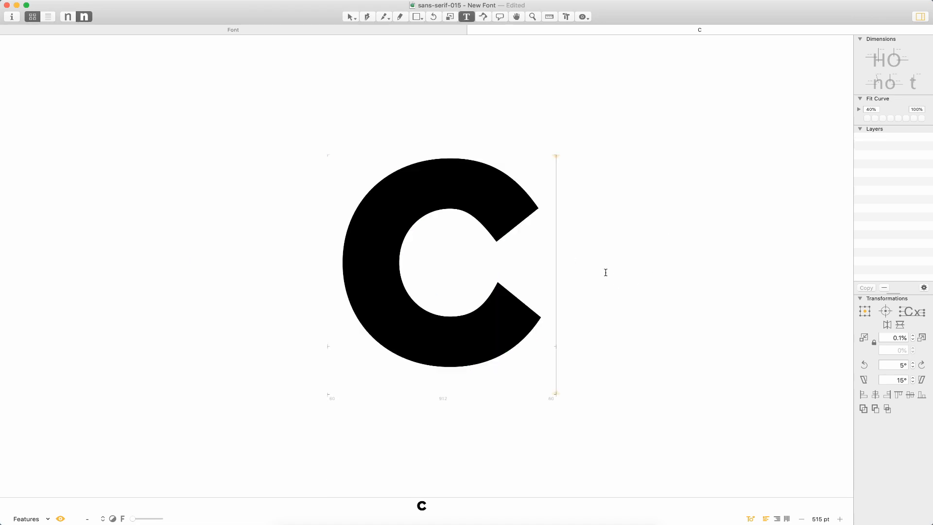
text(o)
key(Escape)
double_click(711, 247)
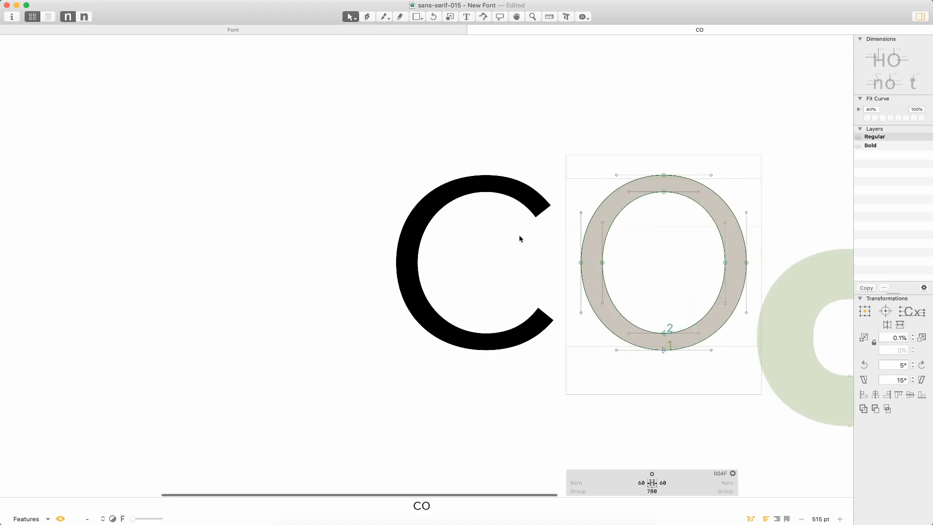
double_click(516, 235)
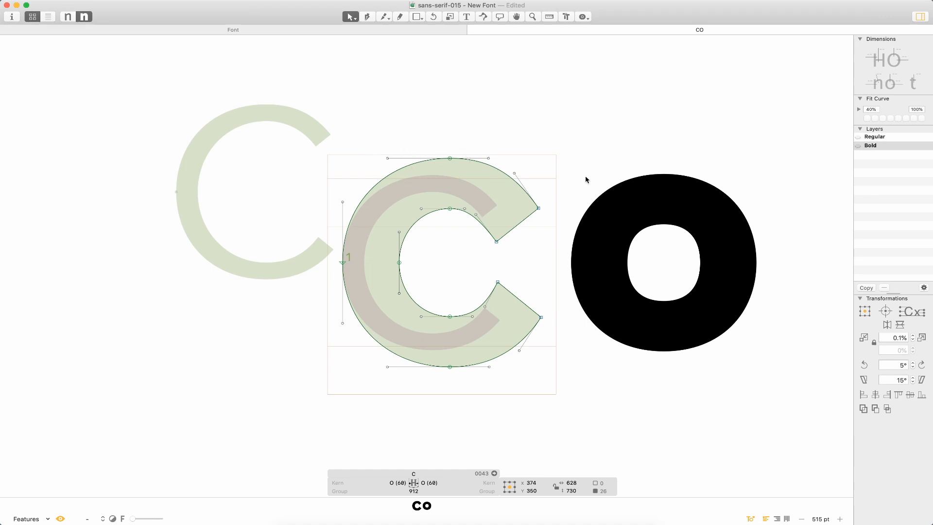
Measure how far the top of the bold O overshoots the cap height.
double_click(695, 203)
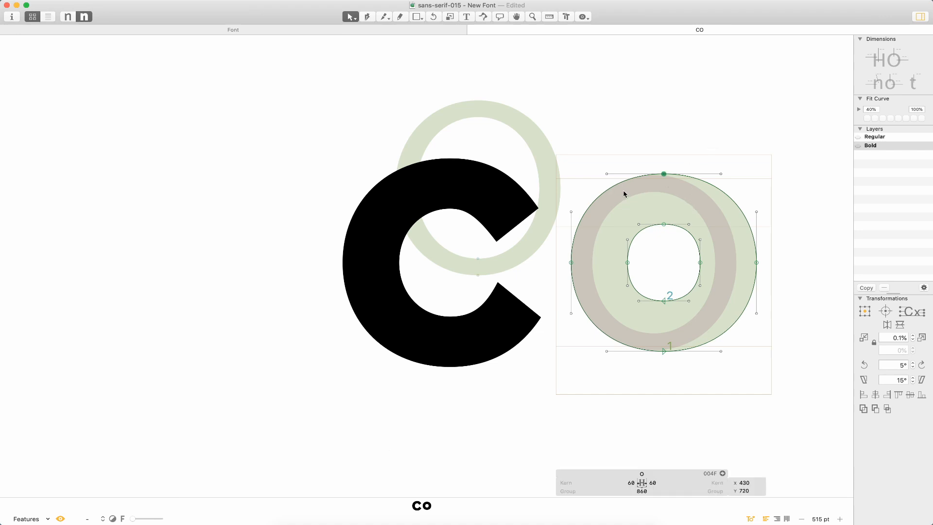
key(l)
key(z)
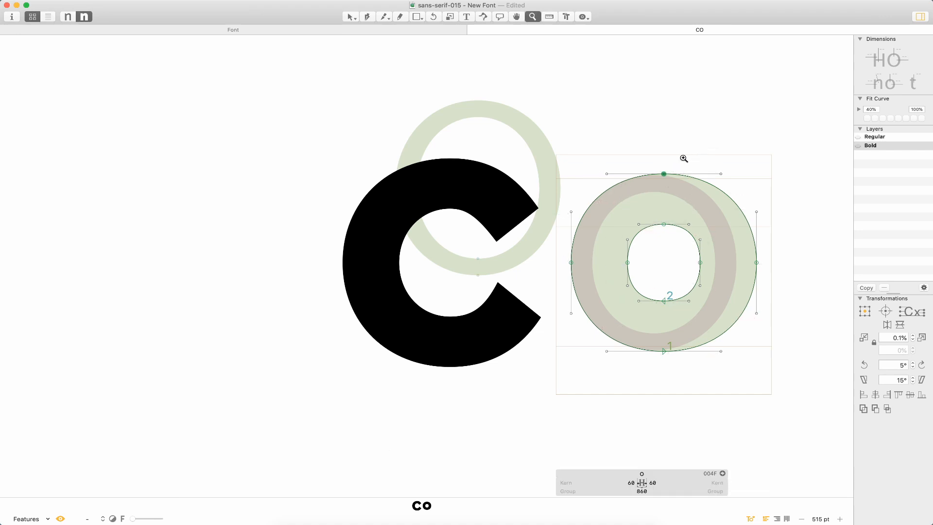
drag(684, 159, 632, 192)
key(l)
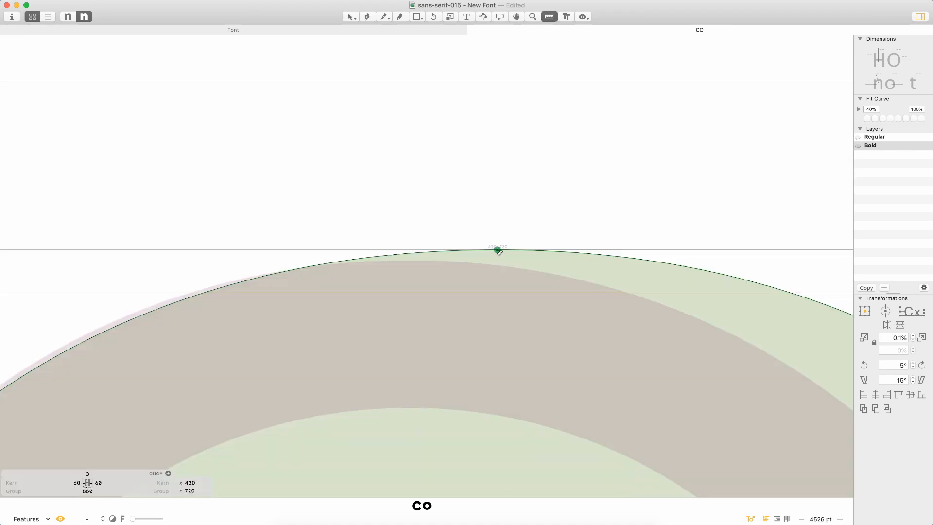
drag(498, 251, 505, 293)
key(v)
key(super+0)
key(space)
scroll(491, 217, left, 3)
scroll(491, 217, left, 5)
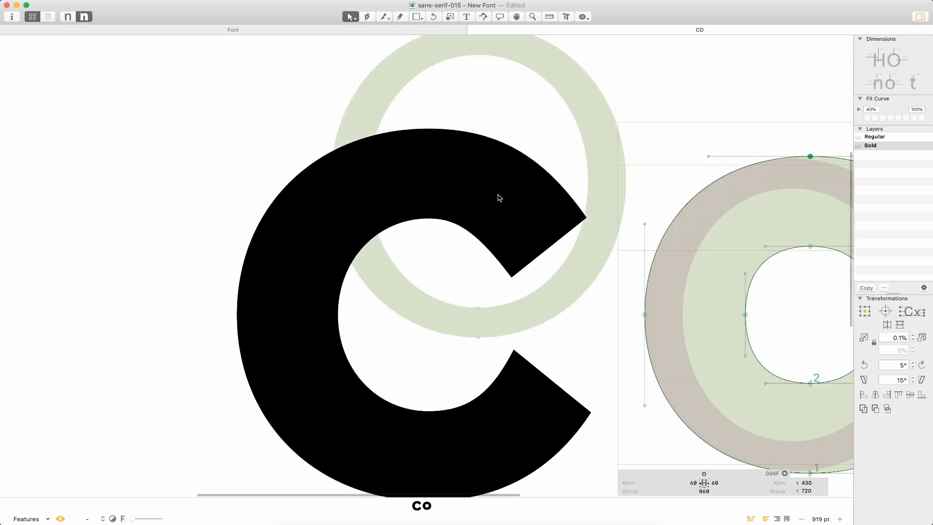
Measure how far the top of the bold C extends above the cap height and examine its lower half.
double_click(496, 200)
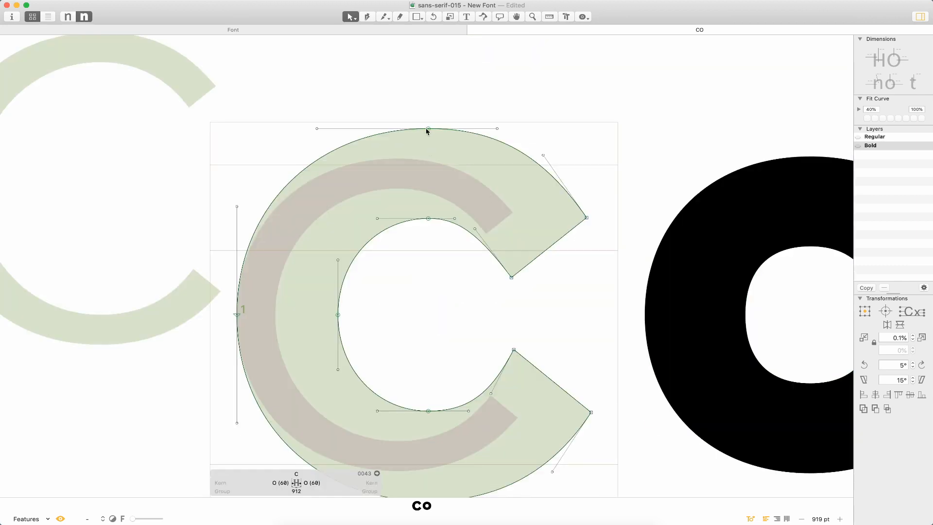
key(l)
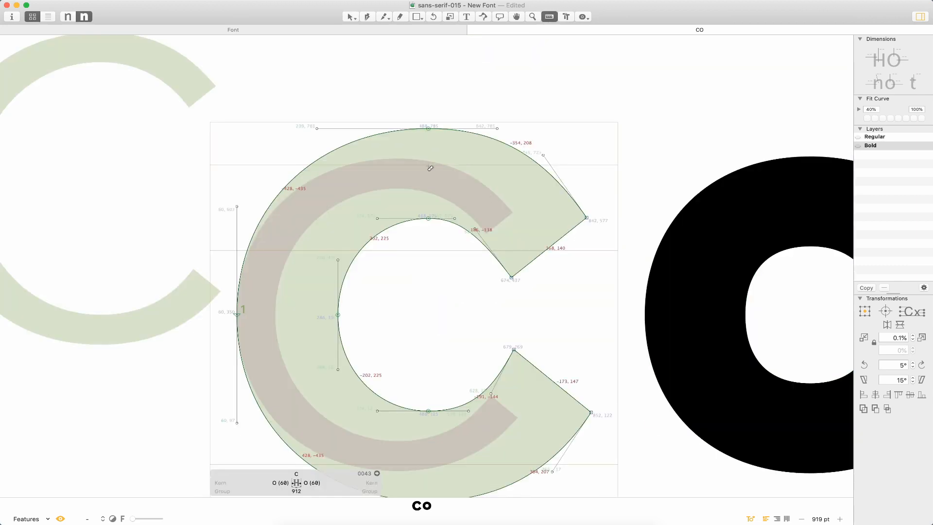
drag(430, 168, 432, 131)
key(v)
key(space)
drag(579, 276, 579, 184)
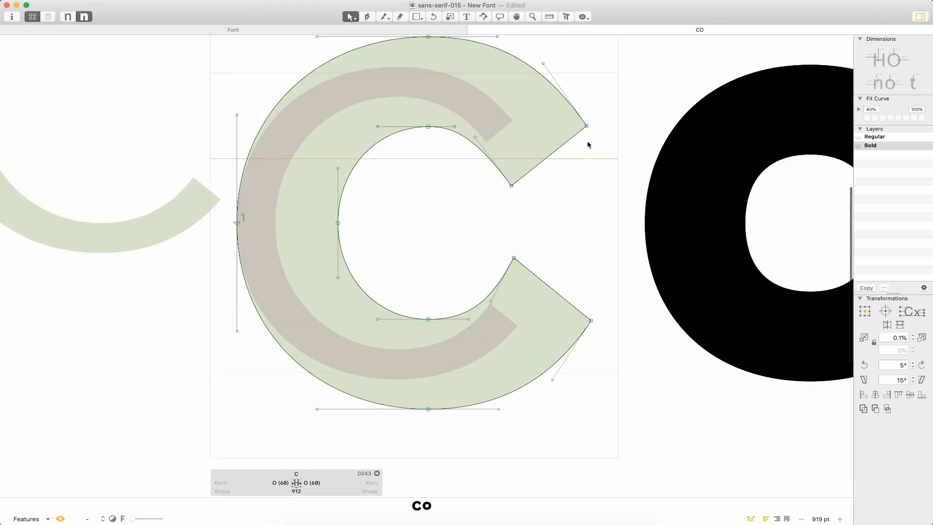
key(super+minus)
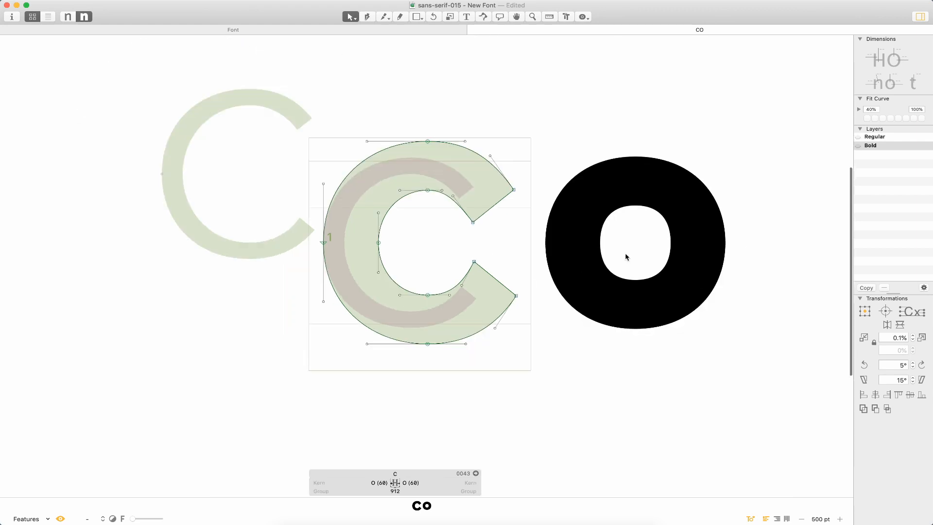
Copy the bold O's outer contour and paste it into the bold C as a reference shape.
double_click(659, 201)
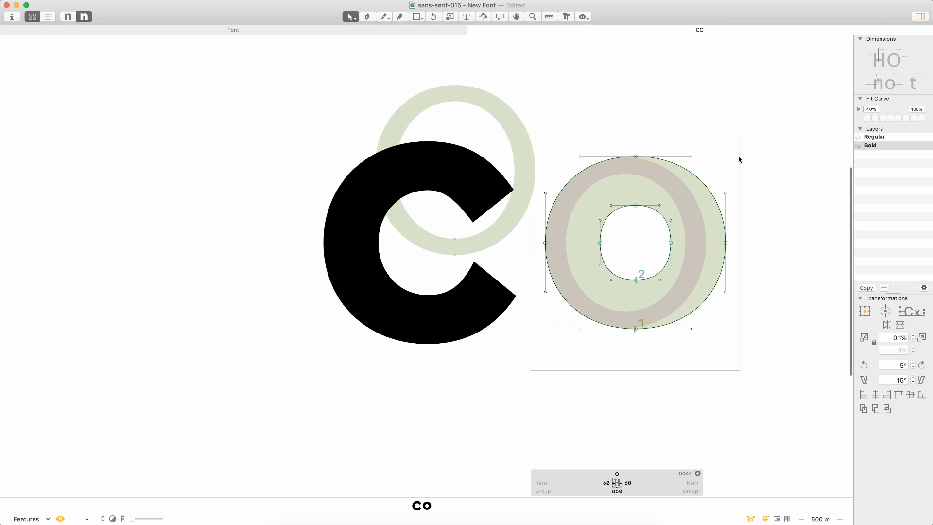
click(693, 176)
double_click(427, 237)
key(super+v)
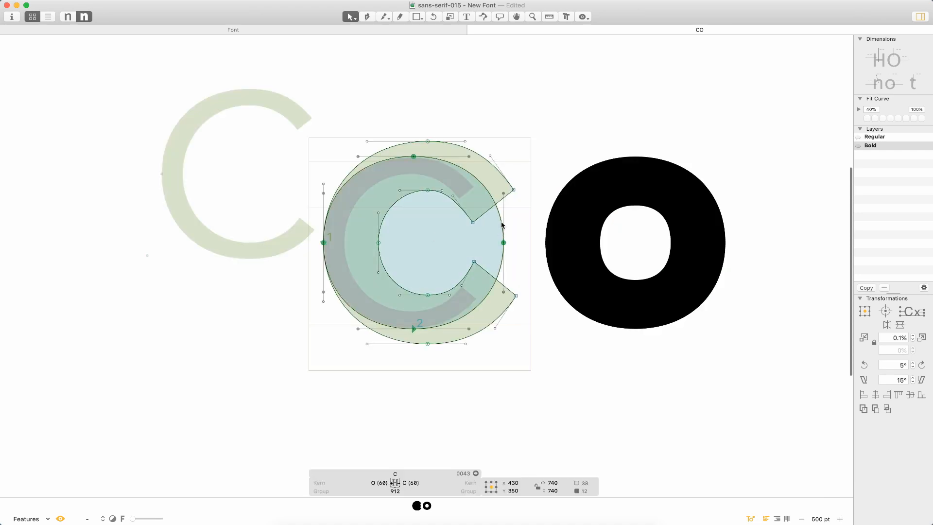
Shift the pasted O contour 50 units to the right inside the C.
key(shift+Right)
key(shift+Right)
key(shift+Right)
key(shift+Right)
key(shift+Right)
key(shift+Right)
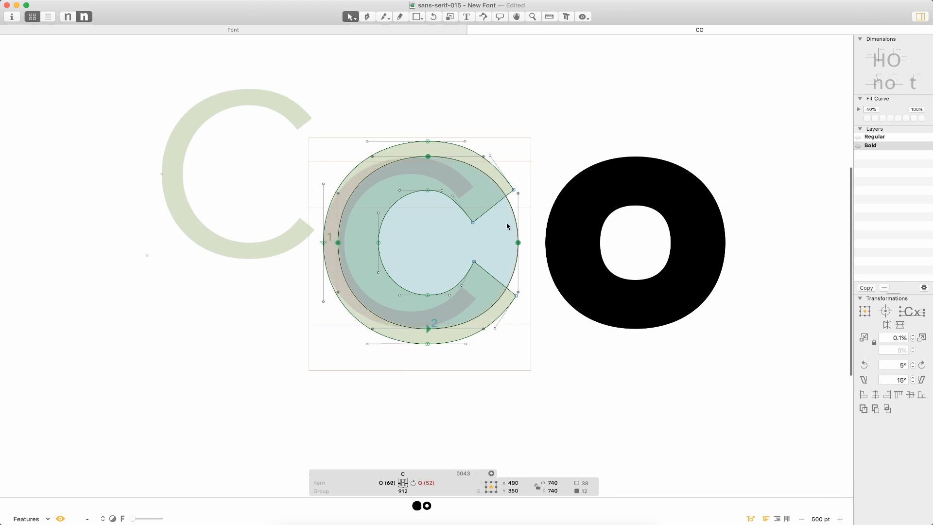
key(shift+Left)
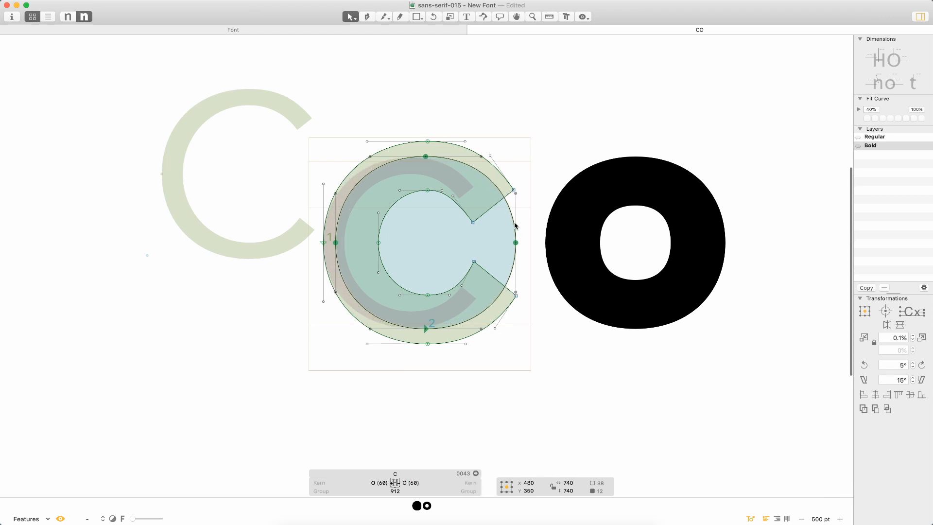
click(534, 211)
Move the C's outer top node, upper outer-left handle and upper terminal's outer corner down 65 units to match the O contour's top.
key(z)
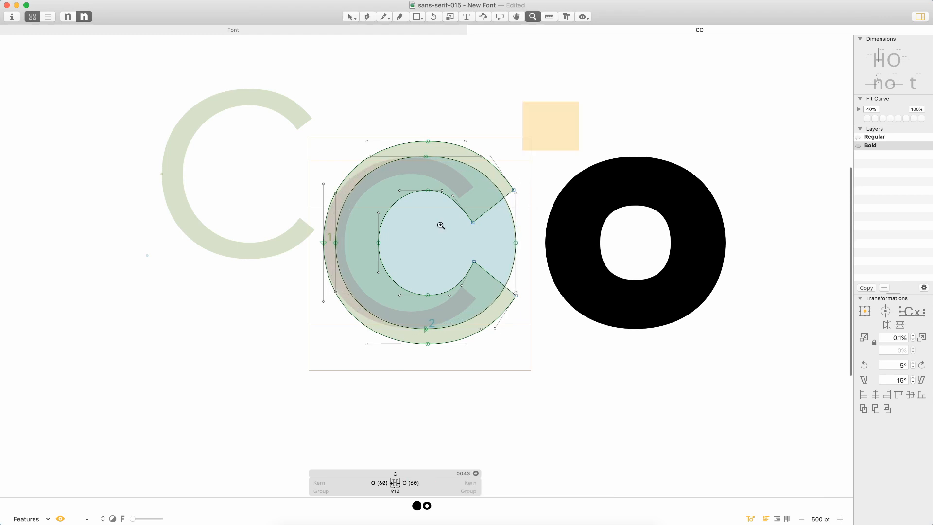
click(440, 223)
drag(449, 85, 421, 119)
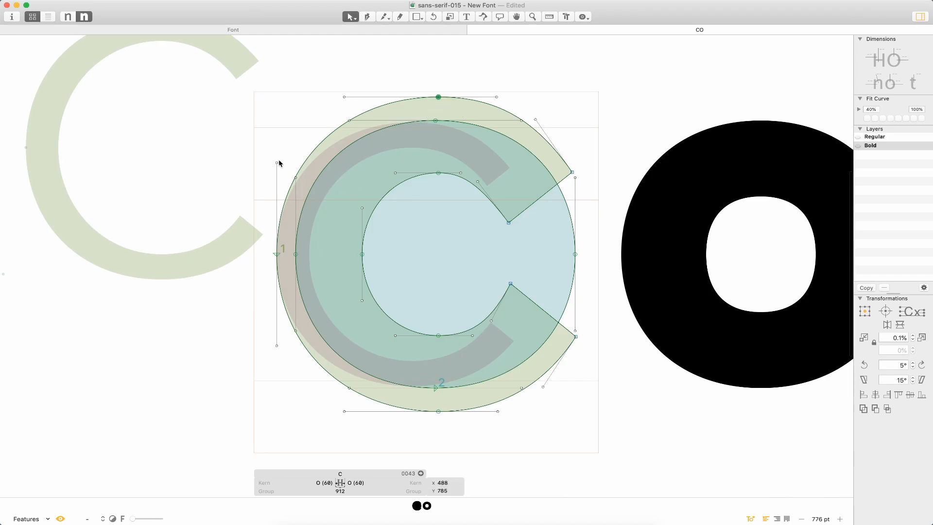
drag(279, 185, 282, 198)
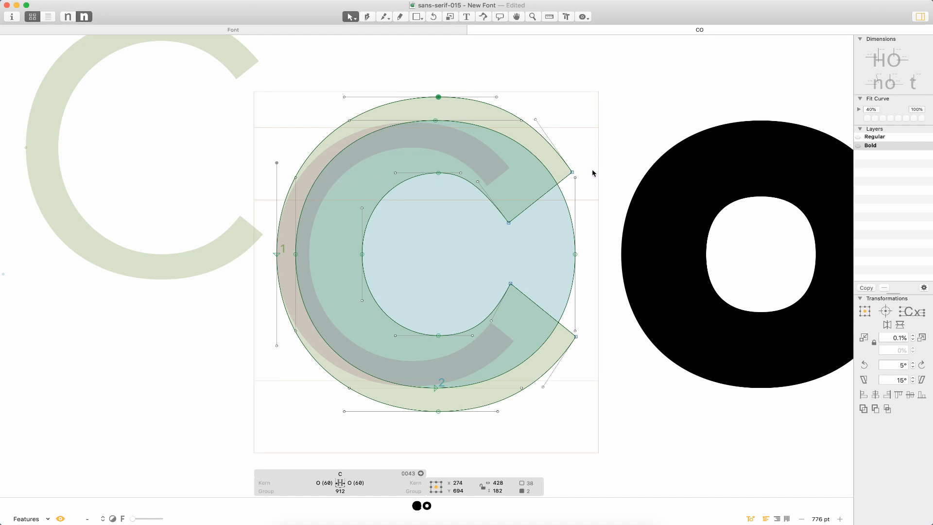
shift+click(573, 172)
key(shift+Down)
key(shift+Down)
key(shift+Down)
key(shift+Down)
key(shift+Down)
key(shift+Down)
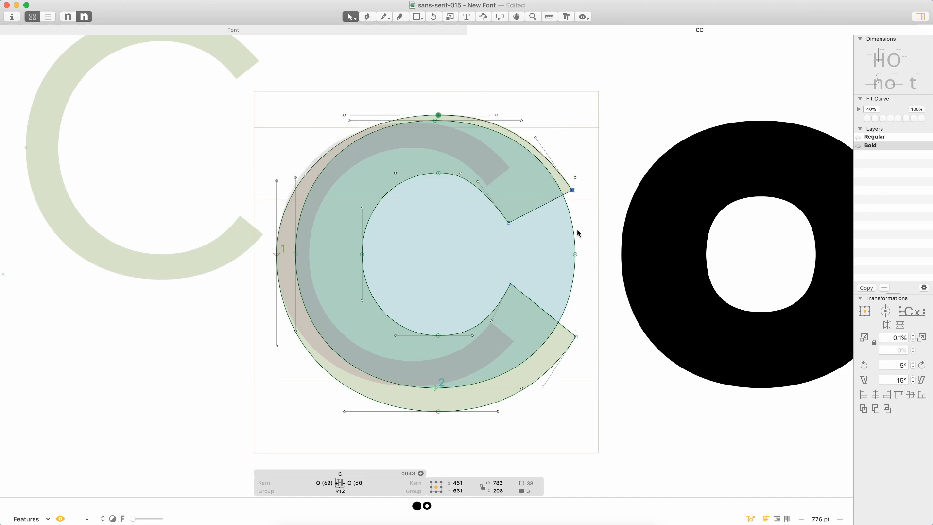
key(Down)
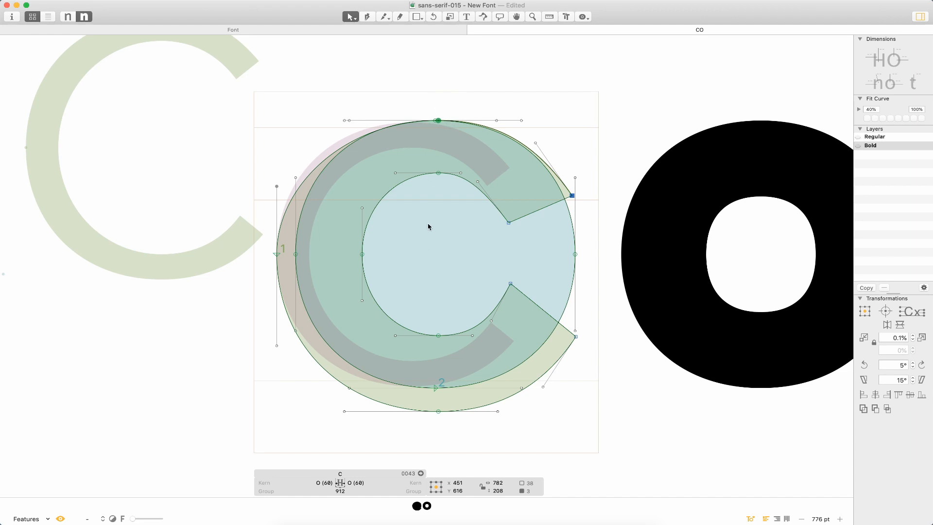
Move the C's outer bottom node, lower outer-left handle and lower terminal's outer corner up 65 units to match the O contour's bottom.
click(306, 438)
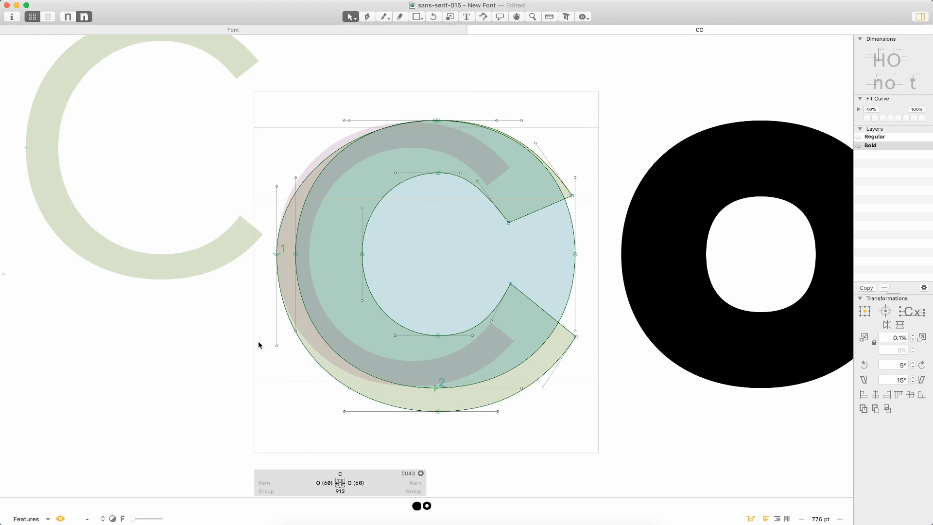
click(277, 346)
shift+click(438, 411)
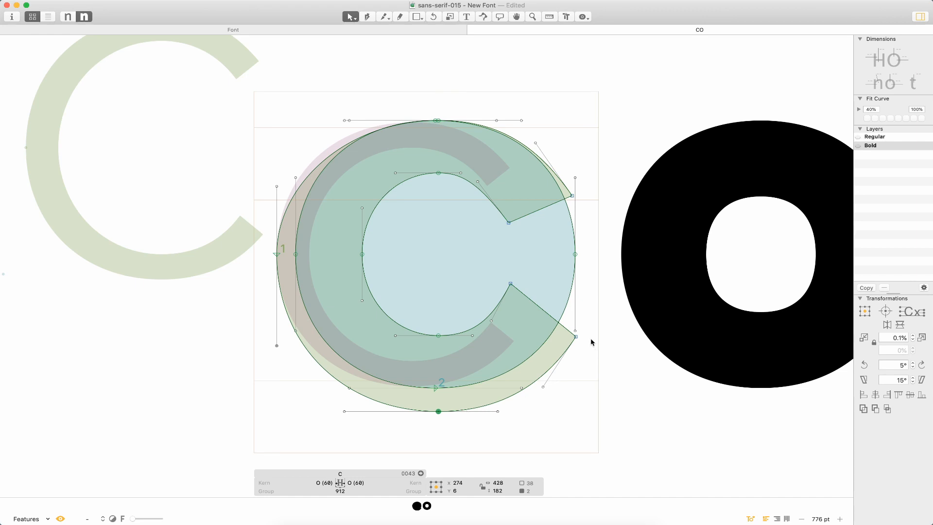
shift+click(576, 336)
key(shift+Up)
key(shift+Up)
key(shift+Up)
key(shift+Up)
key(shift+Up)
key(shift+Up)
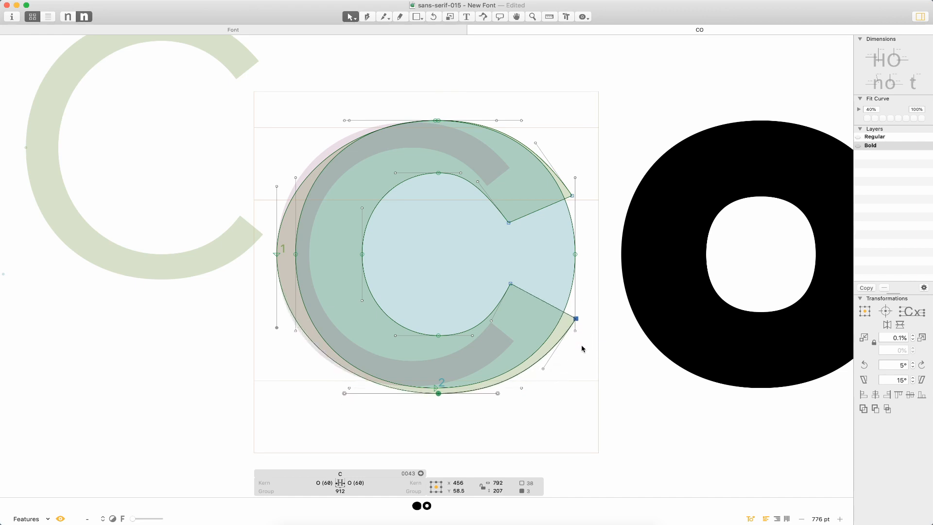
key(Up)
key(Up)
key(Up)
key(Up)
key(Up)
key(Up)
key(Up)
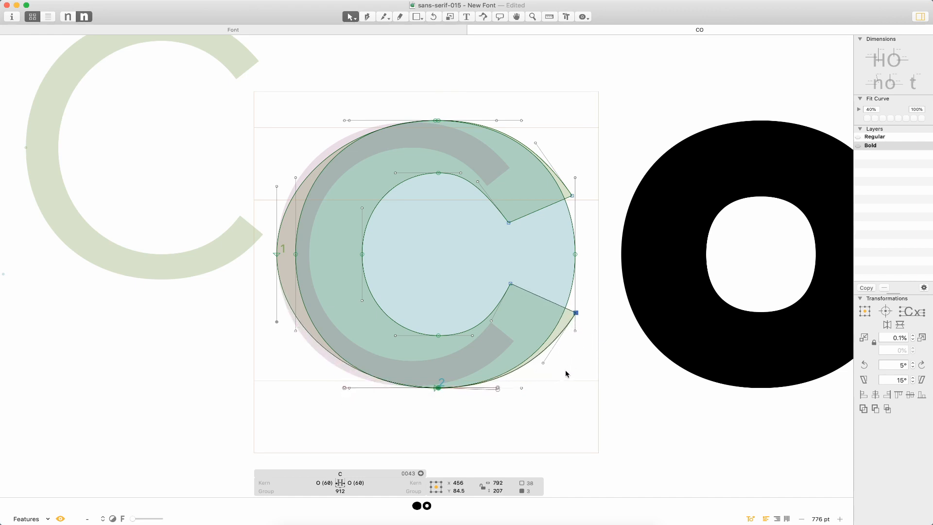
key(Down)
key(Down)
click(554, 394)
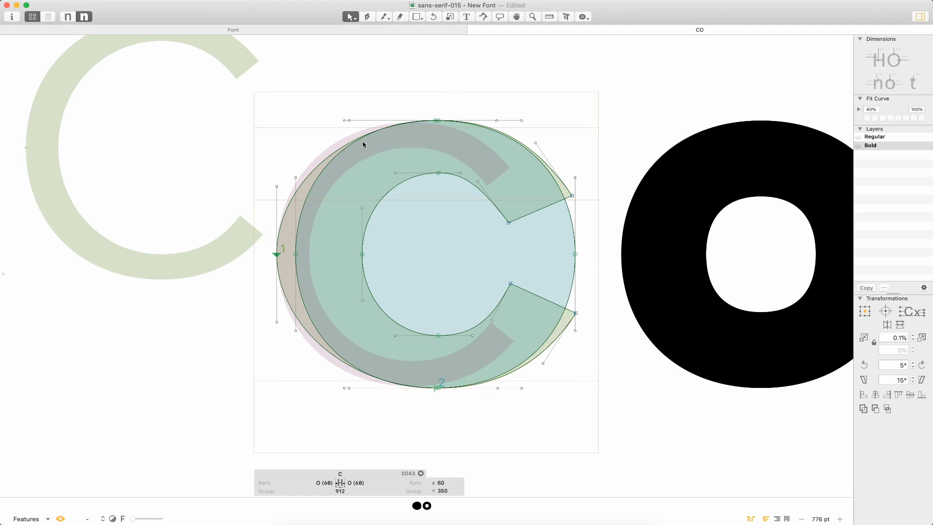
Move the C's outer-left node to x 110 on the O contour and match the left curves' handles to the O's handles.
double_click(346, 162)
click(344, 120)
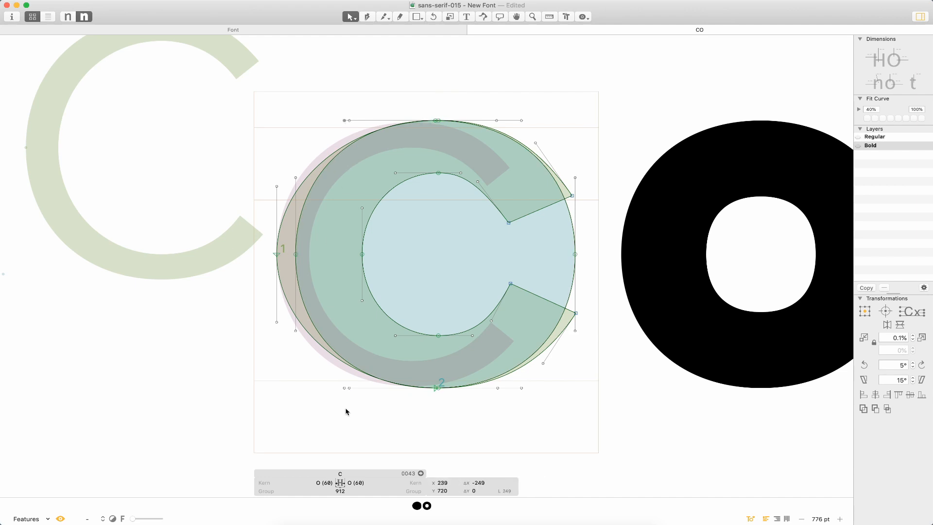
shift+click(344, 387)
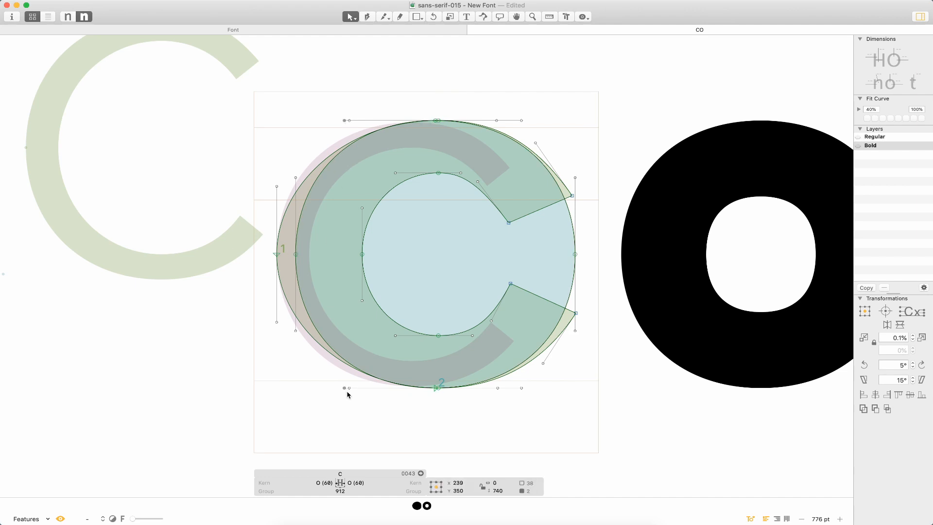
click(263, 307)
drag(278, 256, 295, 258)
drag(296, 187, 295, 178)
drag(295, 322, 297, 331)
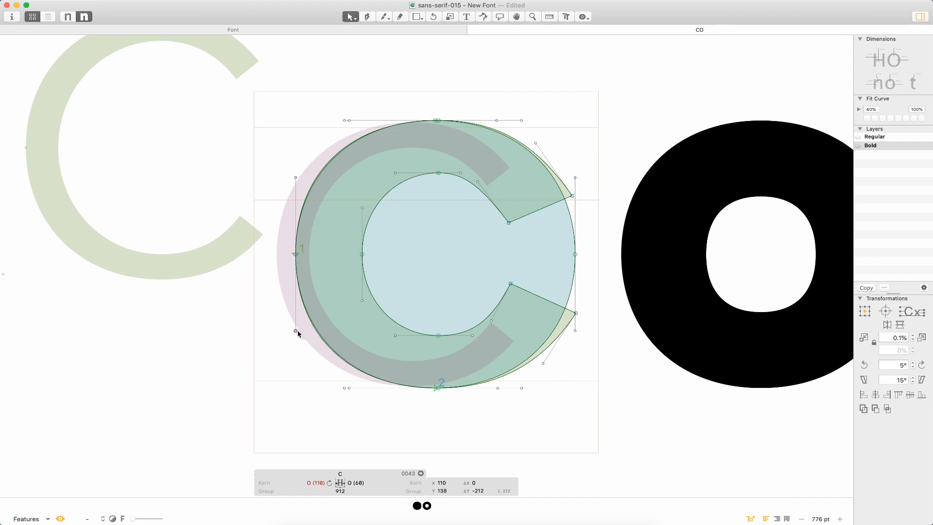
drag(344, 388, 349, 389)
click(340, 139)
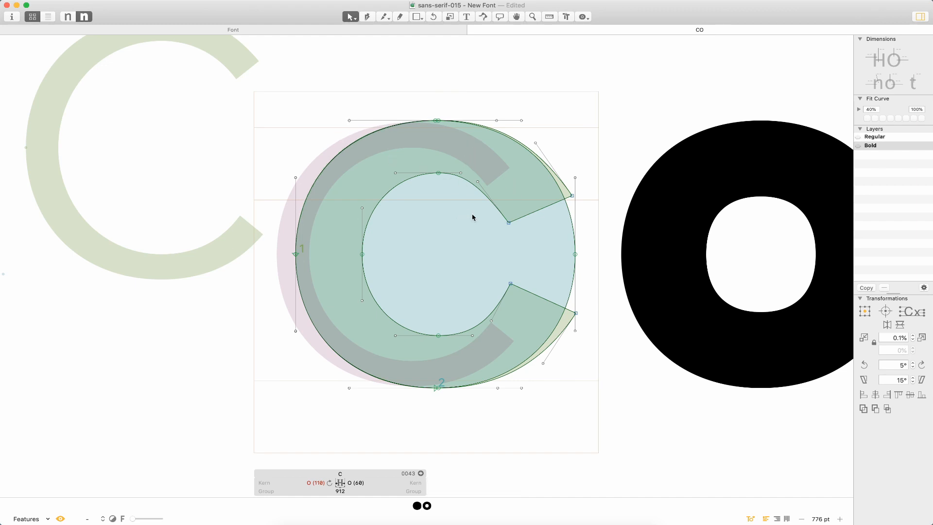
Move both corners of the C's upper terminal about 23 units left so the outer corner lies on the O contour.
click(571, 196)
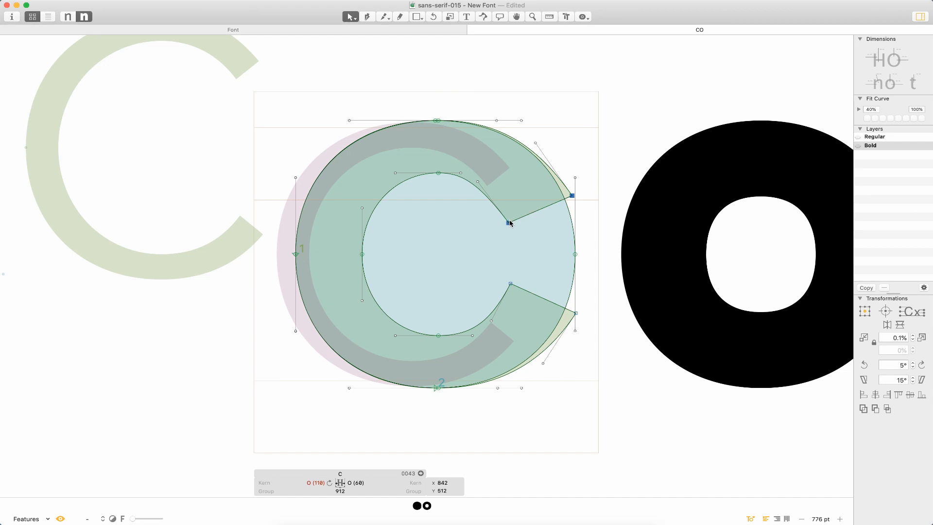
shift+click(508, 223)
key(shift+Left)
key(shift+Left)
key(shift+Left)
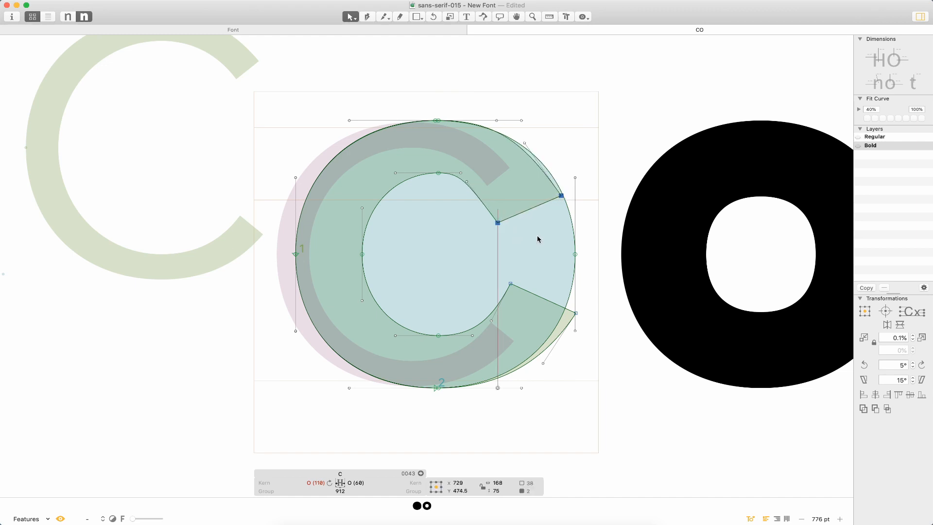
key(shift+Right)
key(Left)
key(Left)
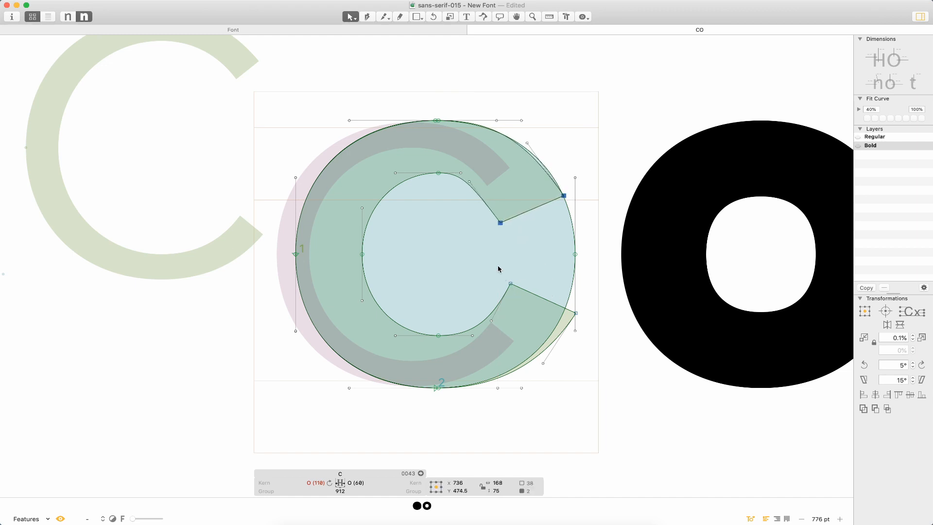
Move both corners of the C's lower terminal 30 units left towards the O contour.
click(510, 284)
shift+click(576, 313)
key(shift+Left)
key(shift+Left)
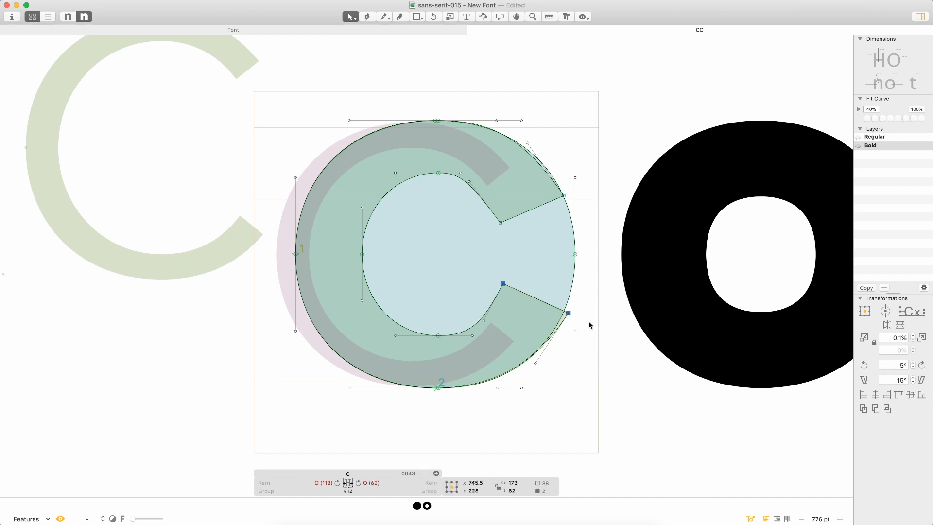
key(shift+Left)
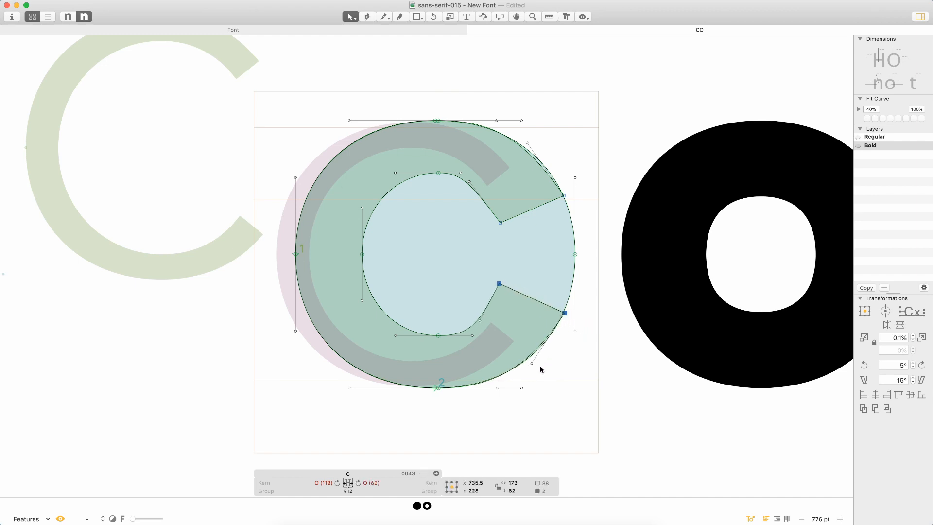
Swing the lower terminal's outer handle outwards to x 751, y 48 to follow the O contour.
click(558, 373)
drag(533, 365, 538, 367)
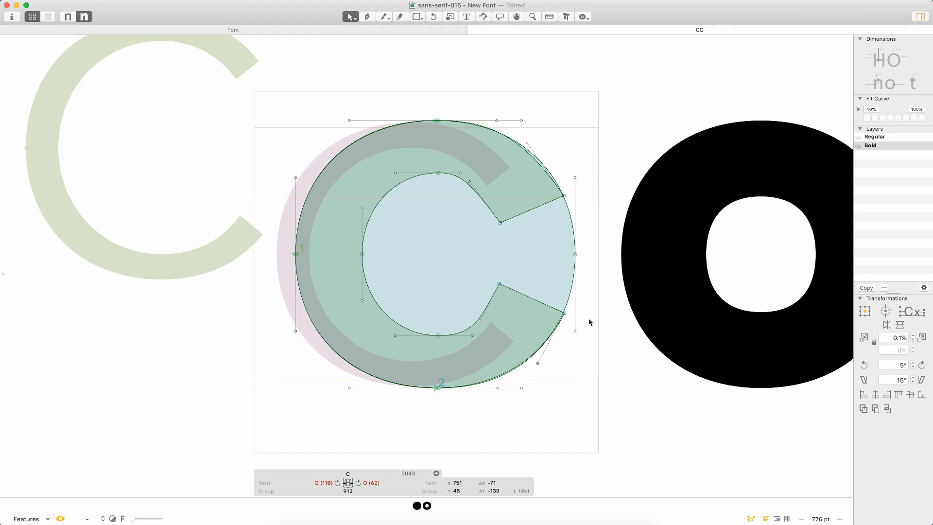
key(z)
drag(615, 259, 339, 448)
key(v)
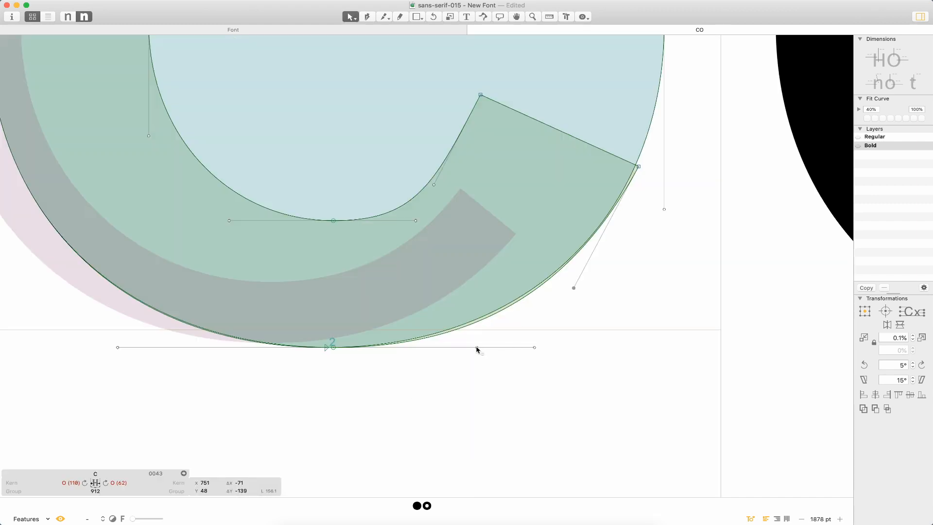
drag(476, 347, 488, 352)
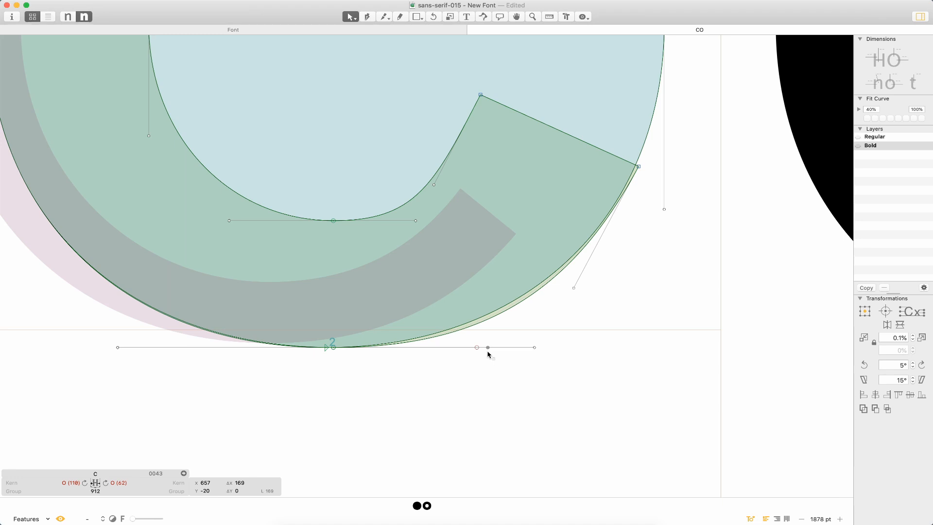
key(super+z)
key(super+a)
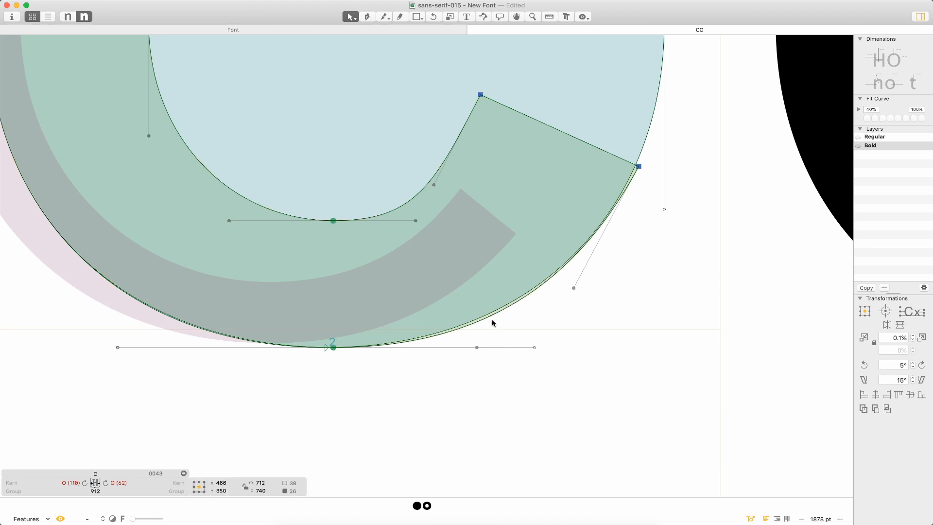
click(481, 353)
Shorten the C's bottom node's right handle to 139 units, then fit the lower terminal's outer corner and its handle to the O contour.
drag(476, 347, 461, 348)
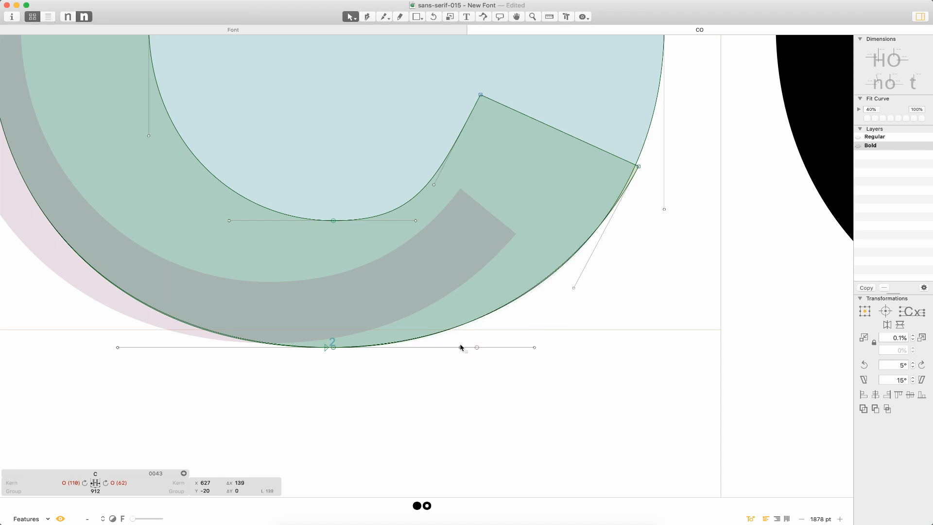
click(639, 167)
key(Left)
key(Left)
key(Left)
key(Left)
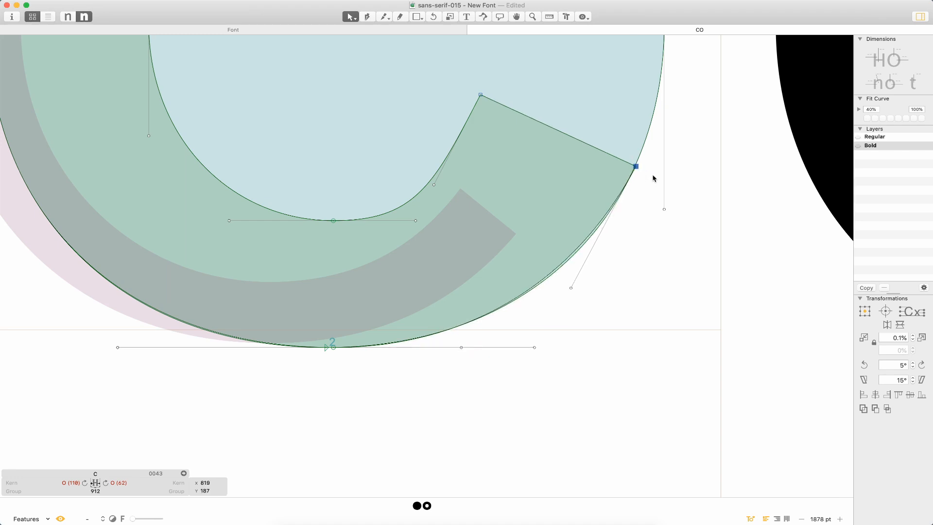
drag(571, 289, 579, 291)
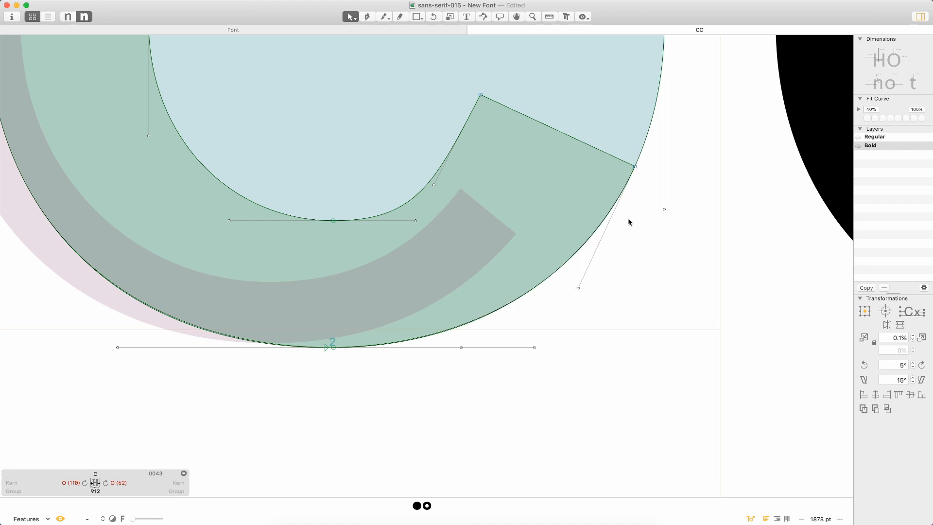
Move the upper terminal's outer handle about 30 units to the right so the upper curve follows the O contour.
key(space)
drag(632, 206, 613, 451)
drag(627, 146, 628, 268)
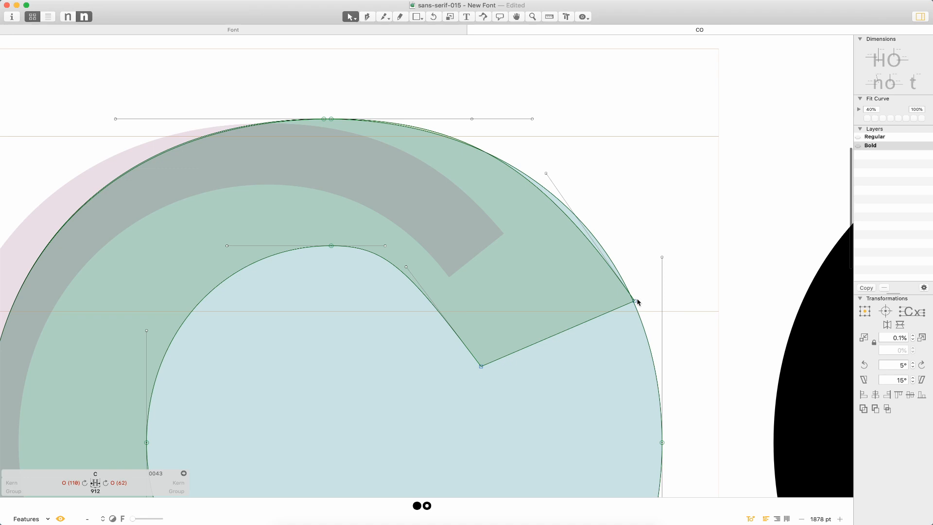
click(635, 303)
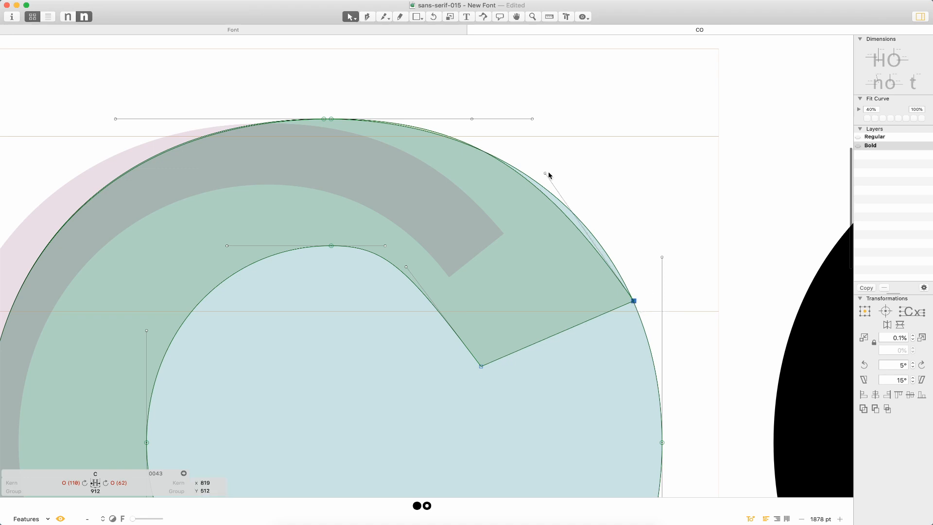
drag(545, 173, 571, 174)
drag(532, 119, 560, 119)
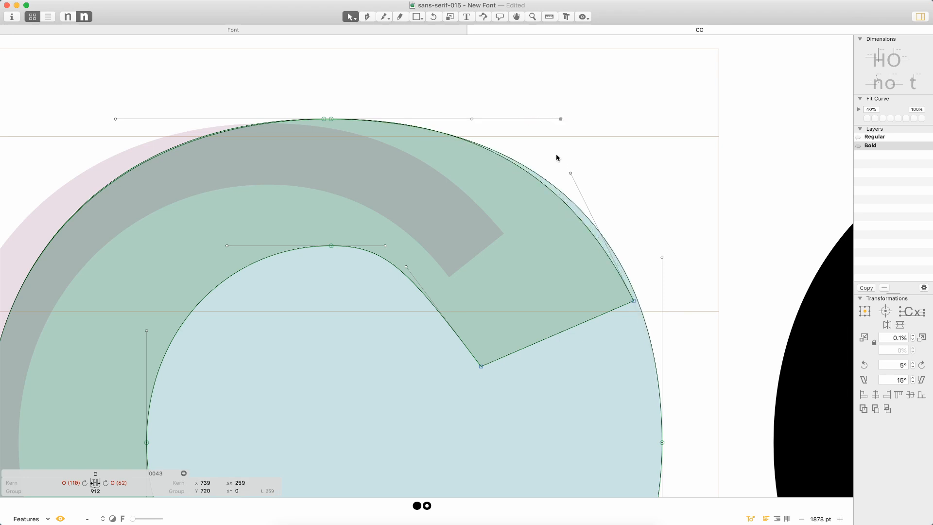
mouse_move(571, 176)
mouse_down()
mouse_move(560, 121)
mouse_move(574, 173)
mouse_up()
key(super+z)
key(super+z)
key(super+z)
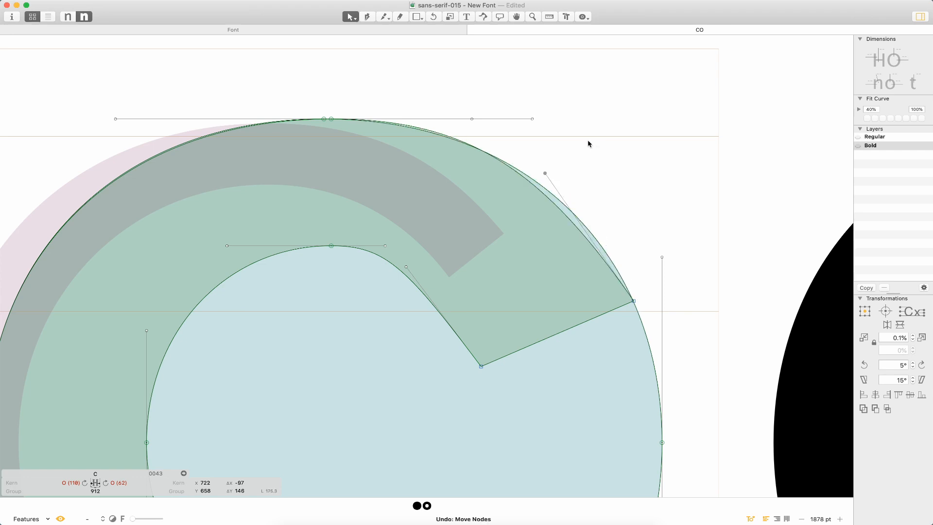
key(super+shift+z)
Shorten the C's top node's right handle to 134 units along the O contour and delete the pasted O outer contour.
mouse_move(472, 119)
mouse_down()
mouse_move(490, 120)
mouse_move(454, 119)
mouse_up()
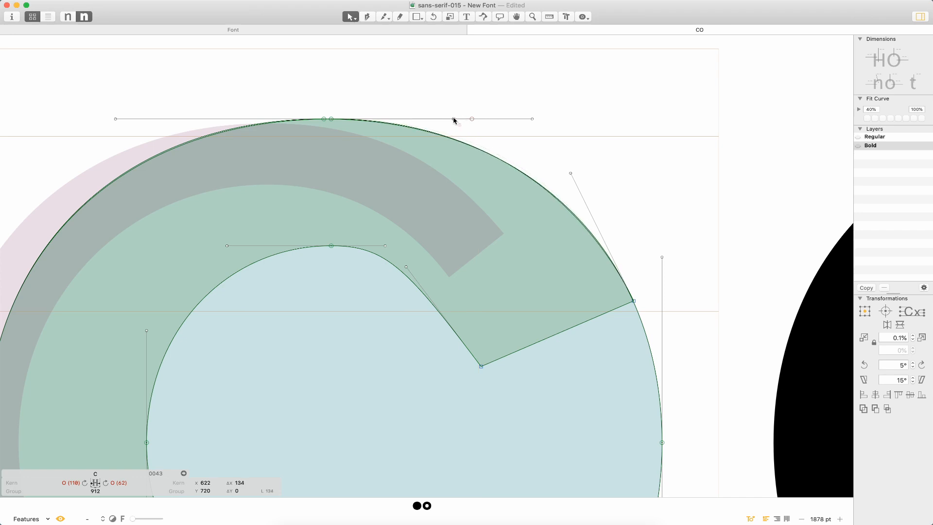
scroll(620, 191, down, 5)
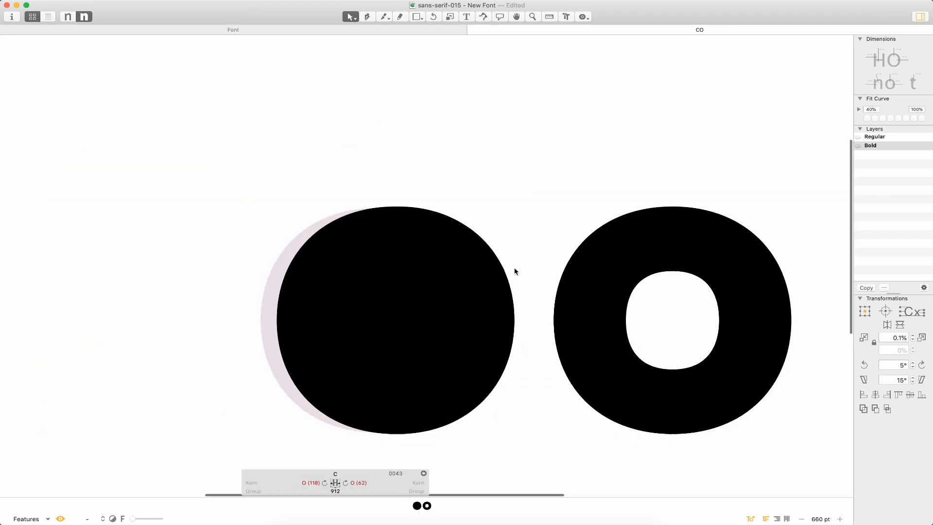
click(553, 243)
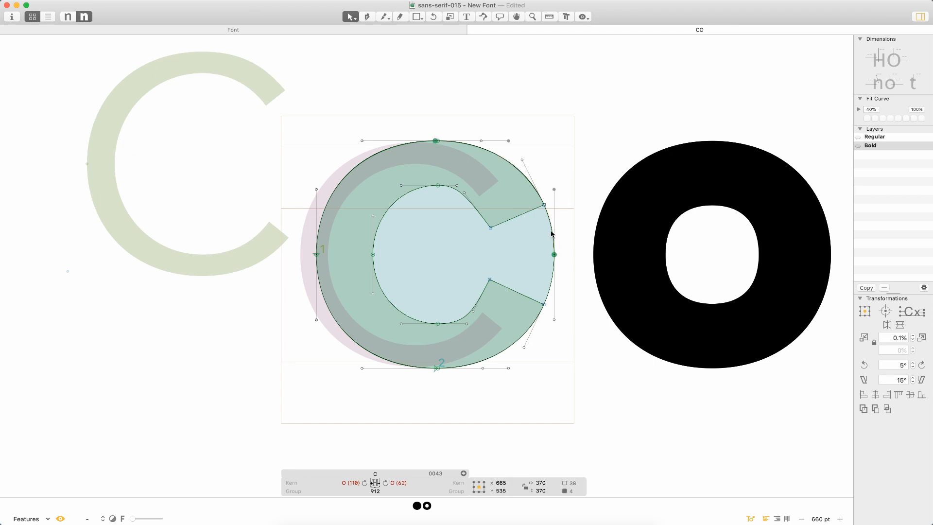
key(Delete)
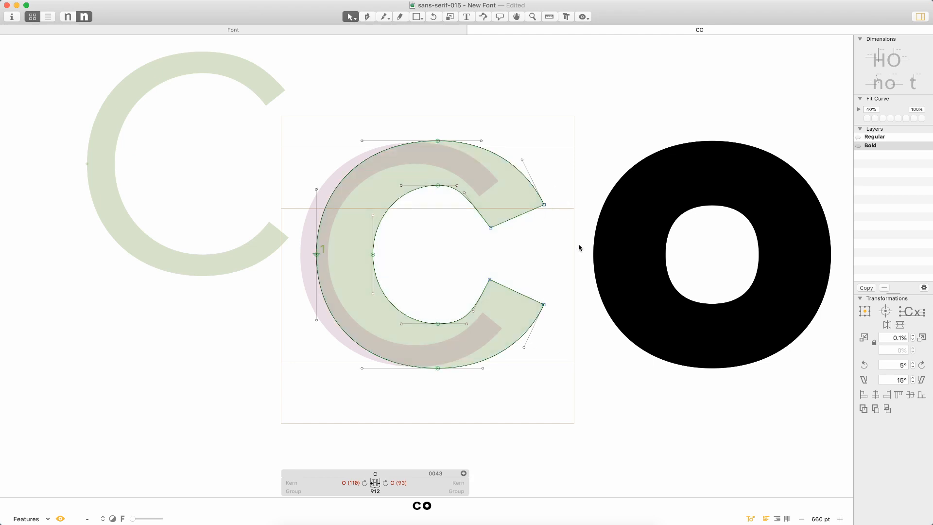
Copy the bold O's inner contour and paste it into the bold C as a reference for the counter.
key(t)
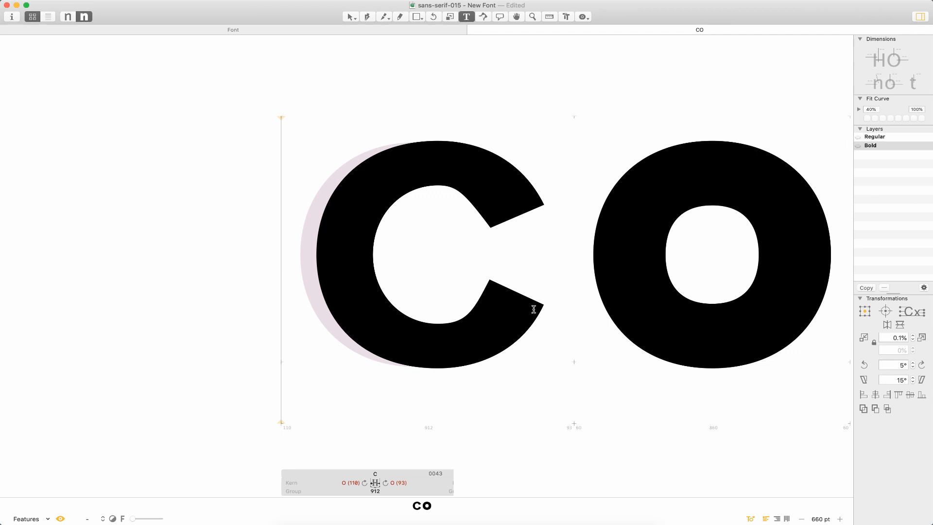
key(Escape)
double_click(730, 236)
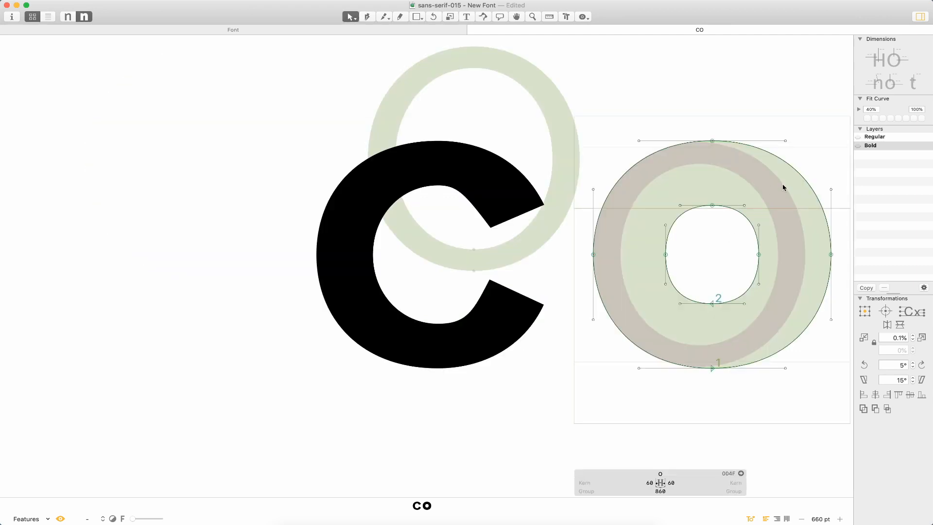
double_click(419, 246)
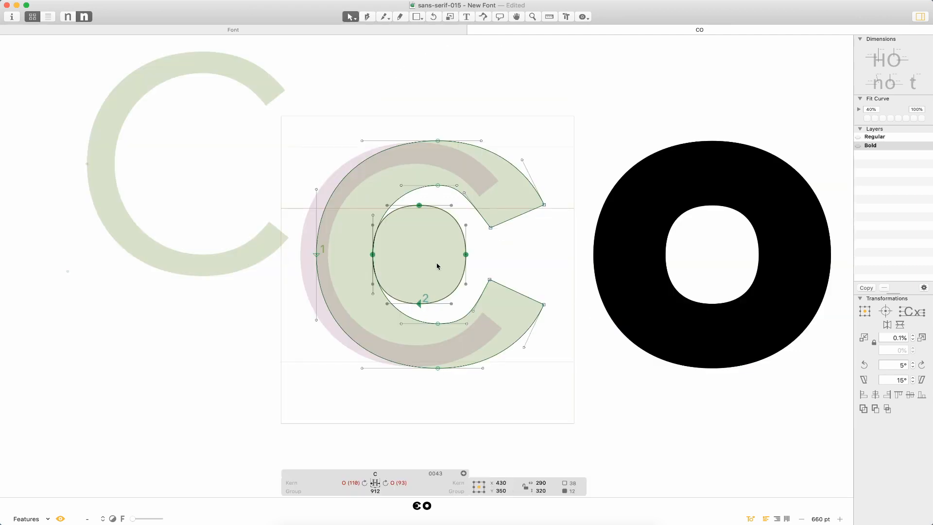
Shift the pasted O inner contour 58 units to the right to line it up with the C's top and bottom nodes.
key(shift+Right)
key(shift+Right)
key(shift+Right)
key(shift+Right)
key(shift+Right)
key(shift+Right)
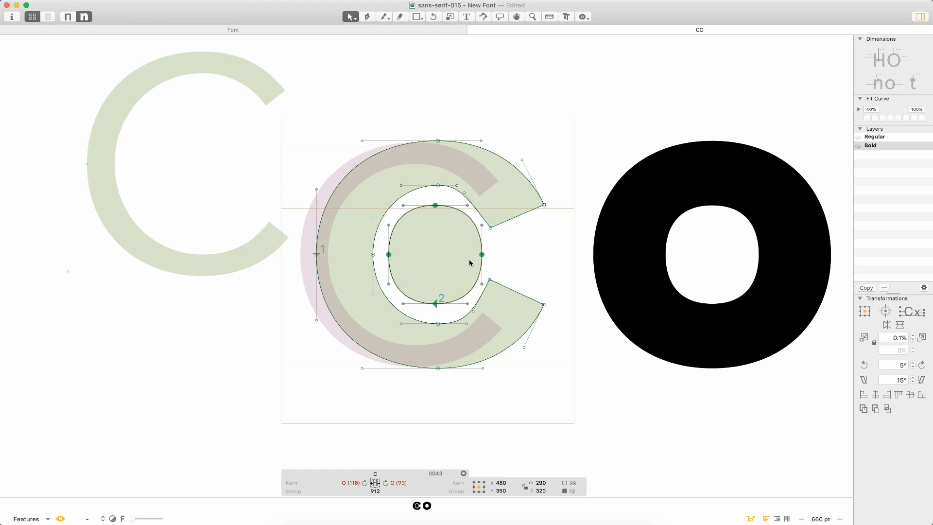
key(Left)
key(Left)
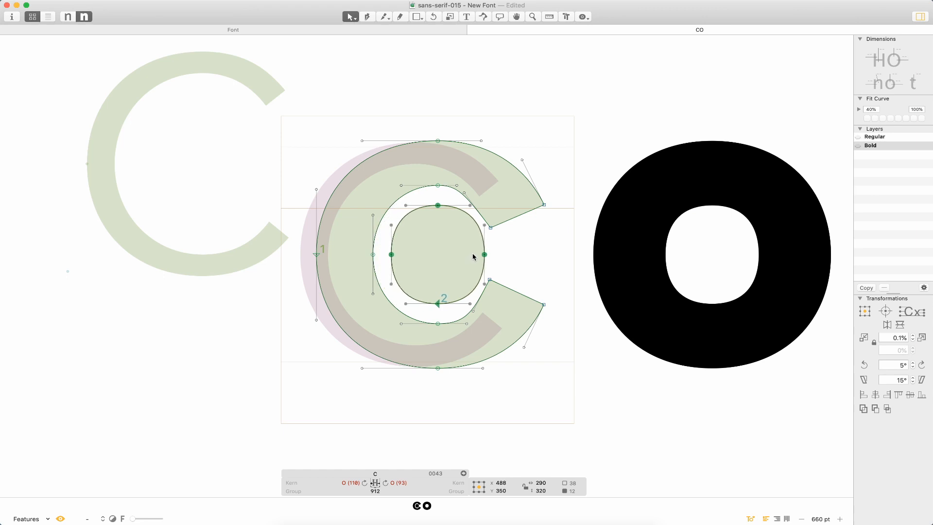
click(522, 238)
key(super+space)
drag(581, 115, 307, 386)
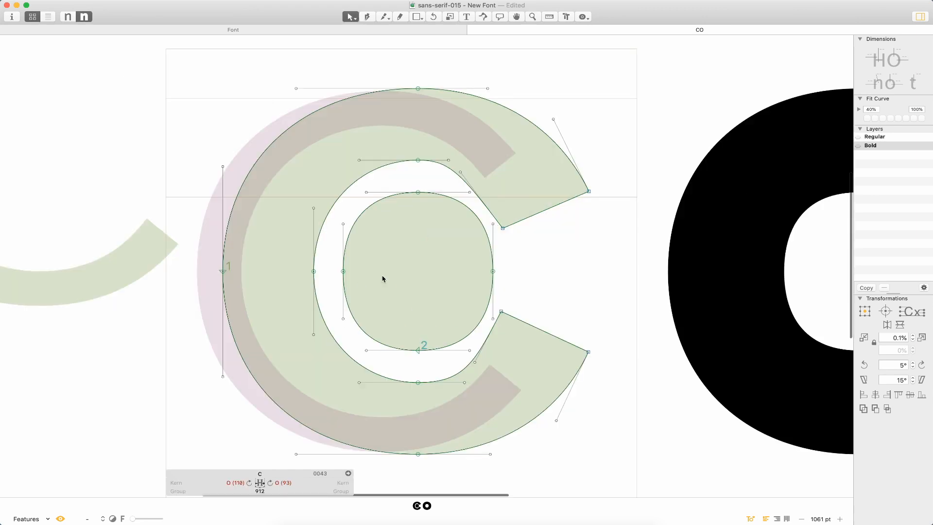
Move the C counter's top node, bottom node (Y 190) and left node (X 343) onto the O inner contour's matching extremes.
click(418, 160)
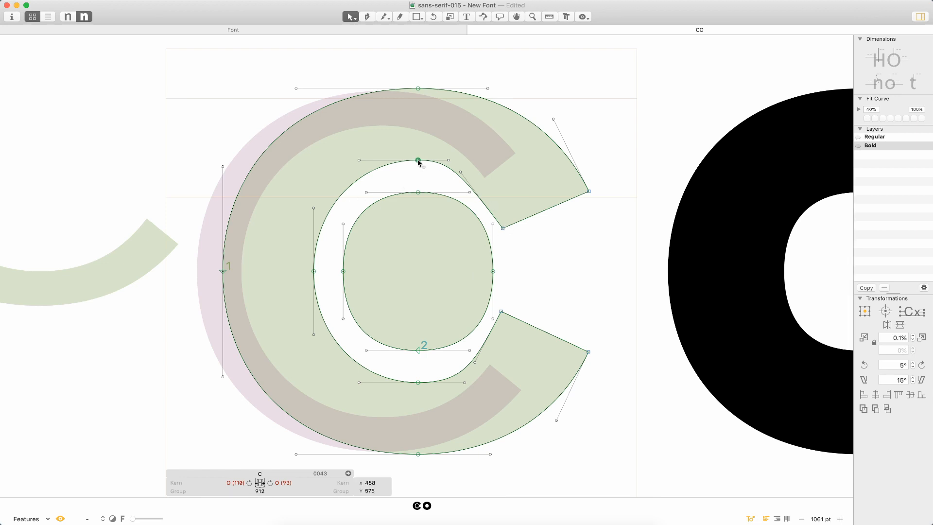
drag(418, 162, 420, 194)
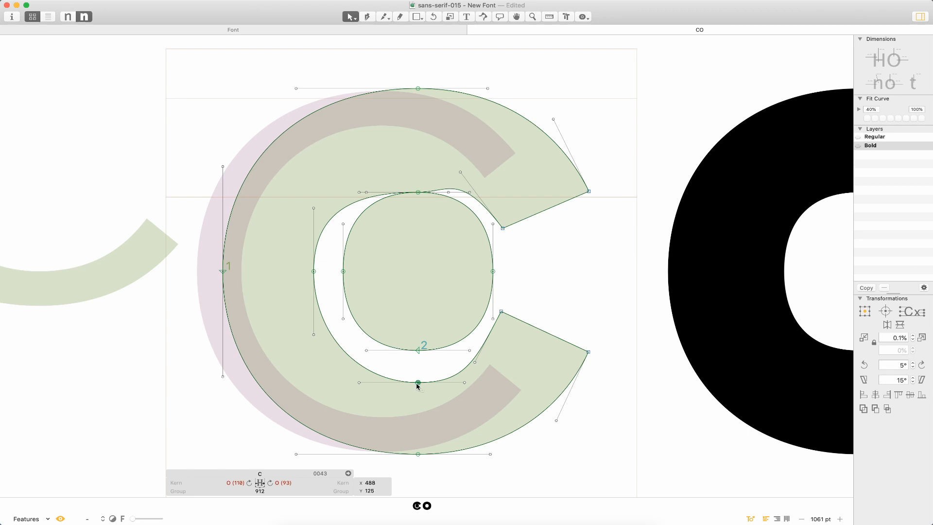
drag(417, 383, 420, 352)
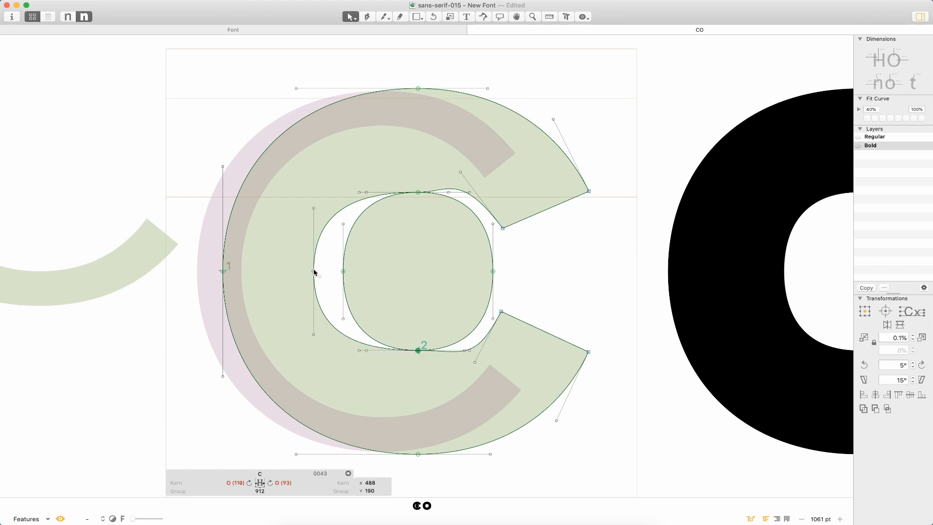
drag(314, 272, 344, 273)
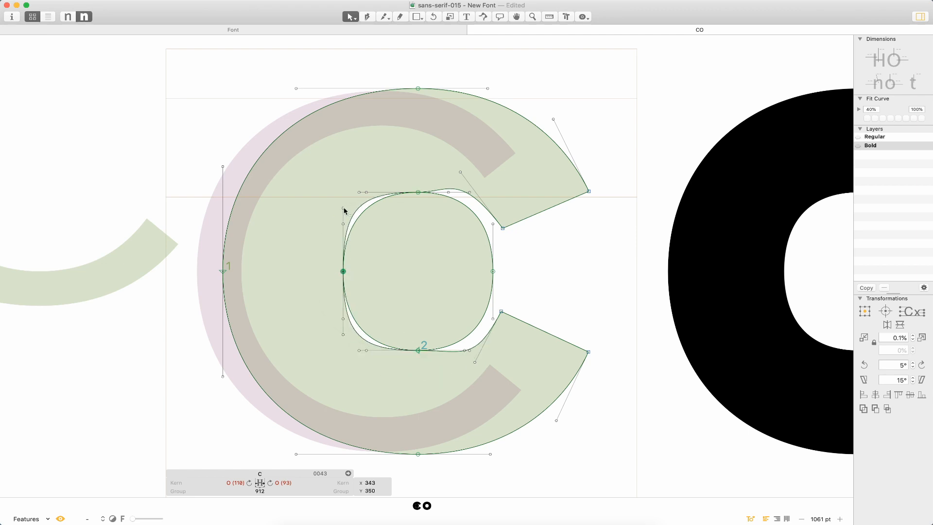
Shorten the handles on the left half of the C's counter to match the O, giving the bottom node's left handle 100 units.
drag(344, 210, 348, 227)
drag(343, 340, 345, 319)
drag(360, 351, 368, 350)
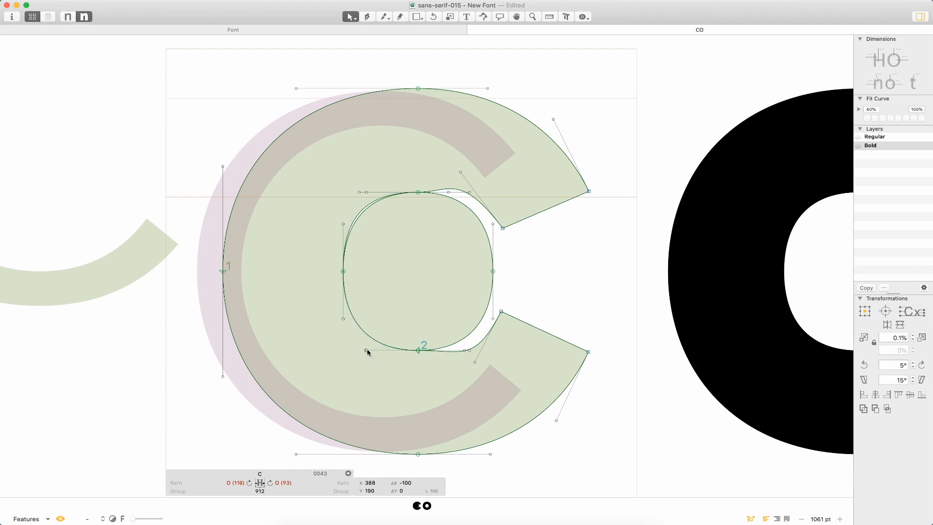
drag(360, 192, 366, 193)
Move the terminals' inner corners onto the O contour, the upper one to X 624, Y 424 and the lower one to X 625, Y 281.
click(502, 228)
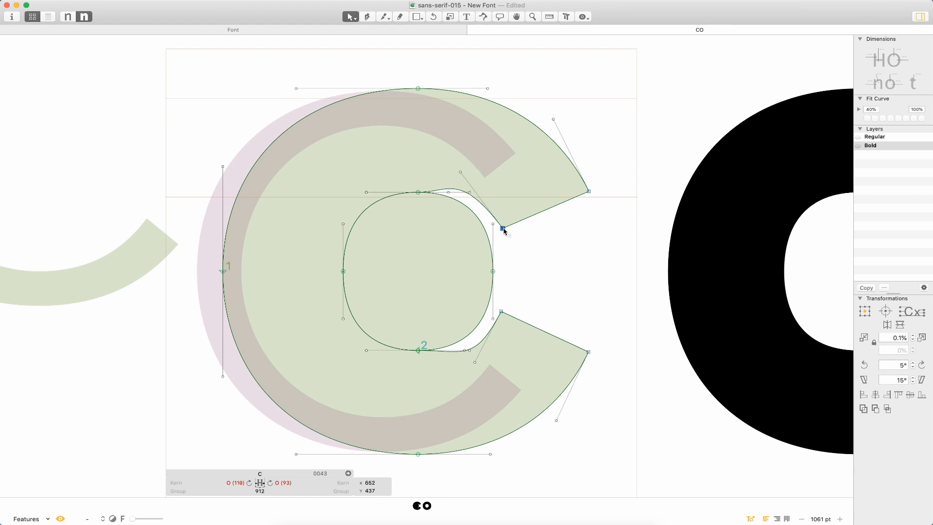
drag(504, 231, 490, 238)
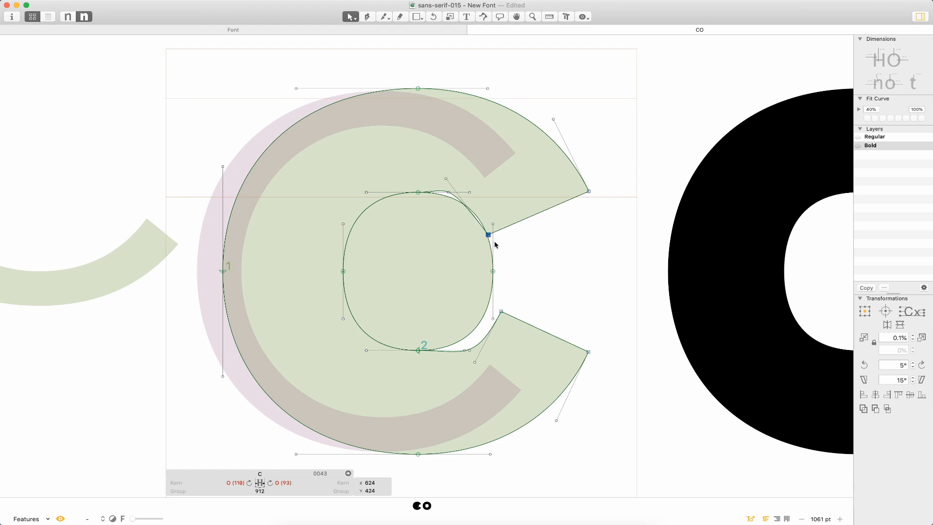
click(520, 256)
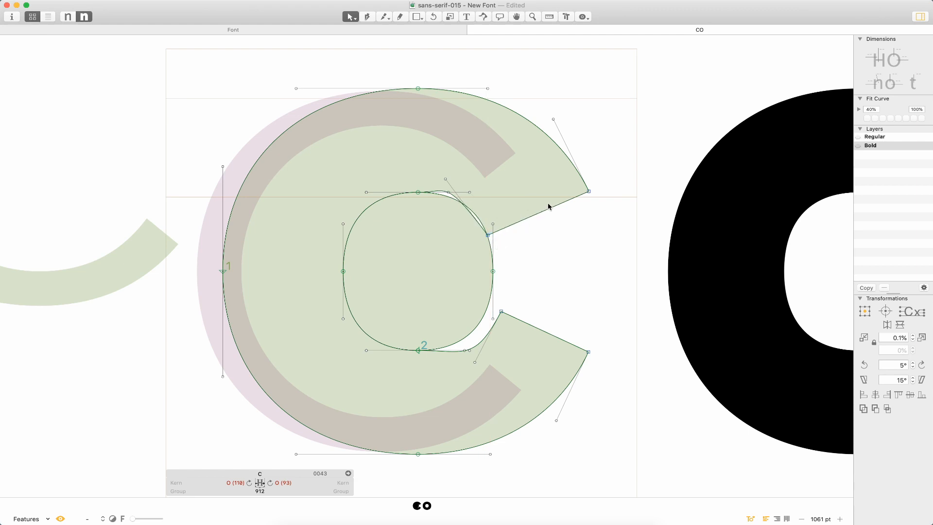
drag(501, 311, 488, 305)
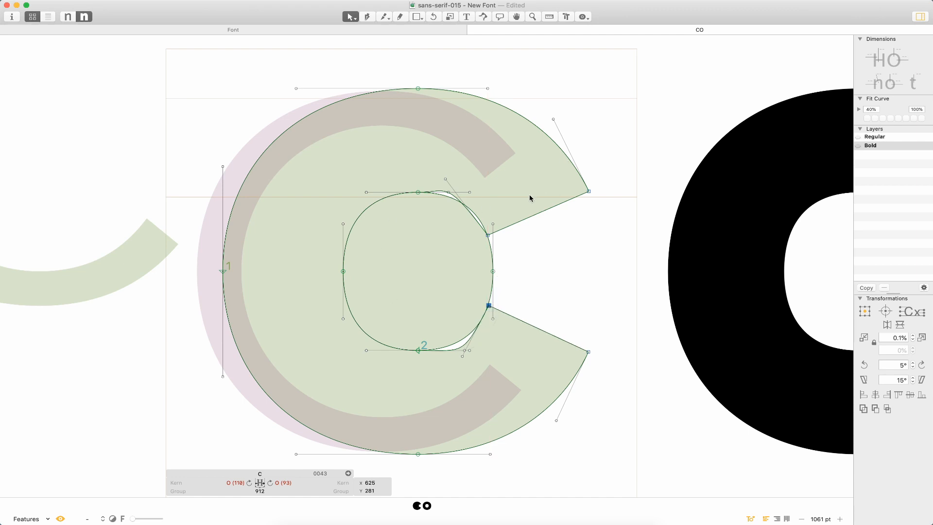
Adjust the counter's top right handle and both terminals' inner handles so the curves follow the O contour into the terminals.
key(z)
drag(592, 120, 350, 302)
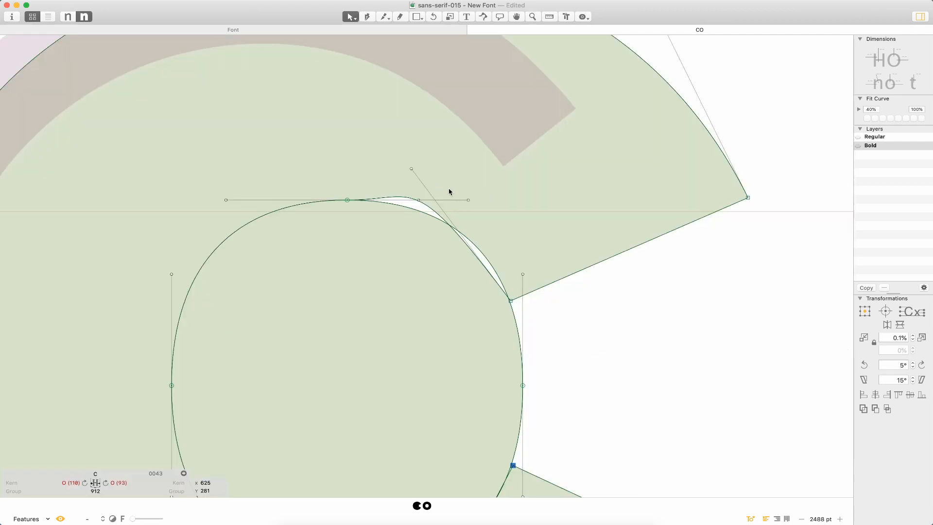
drag(465, 204, 403, 204)
drag(411, 171, 476, 221)
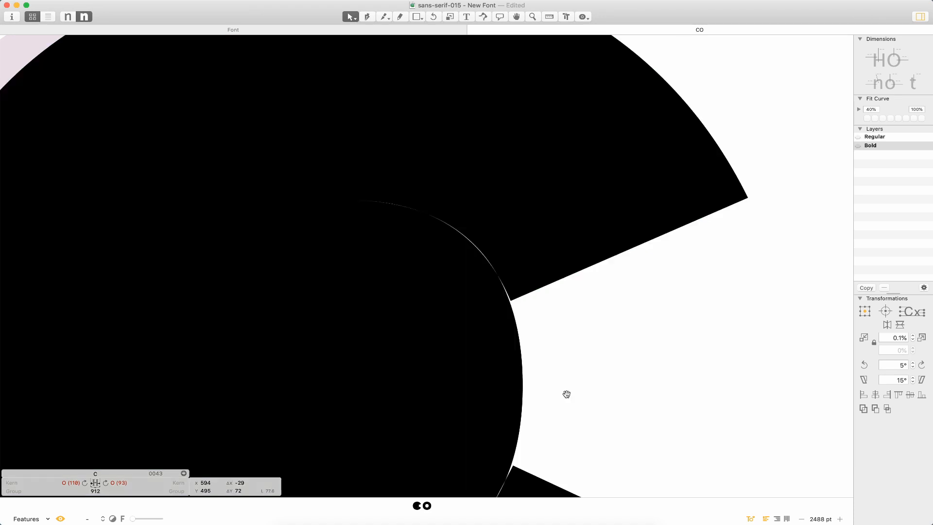
scroll(566, 391, down, 5)
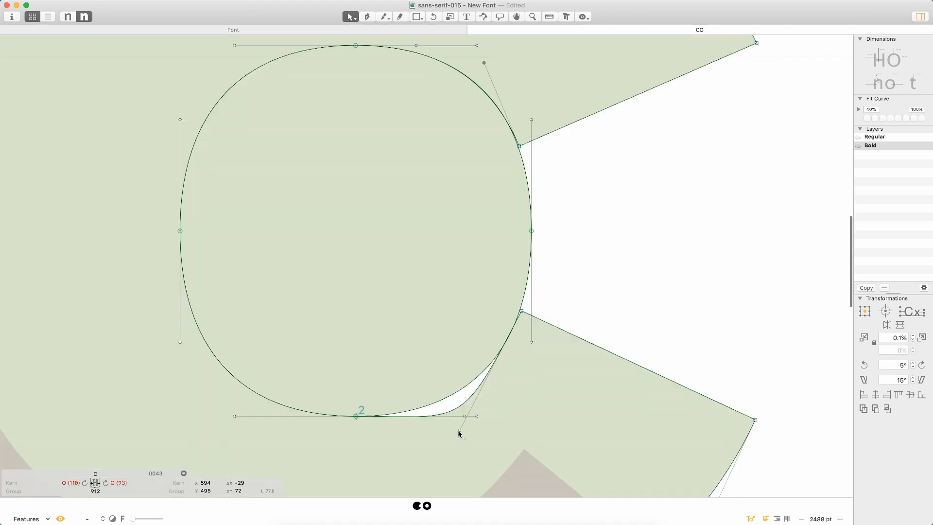
drag(459, 431, 494, 365)
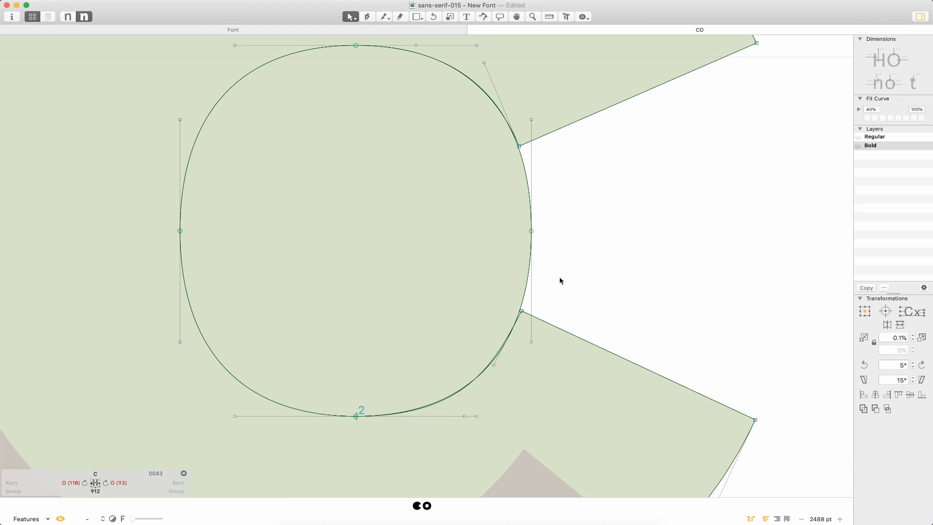
Delete the pasted O inner contour from the bold C and preview the finished C beside the O.
double_click(528, 272)
key(Delete)
key(super+minus)
key(super+minus)
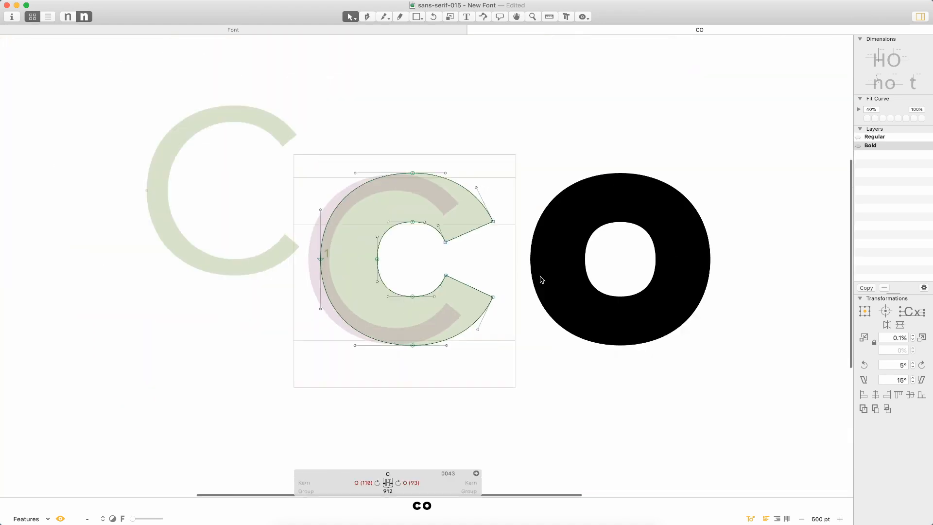
key(t)
key(Escape)
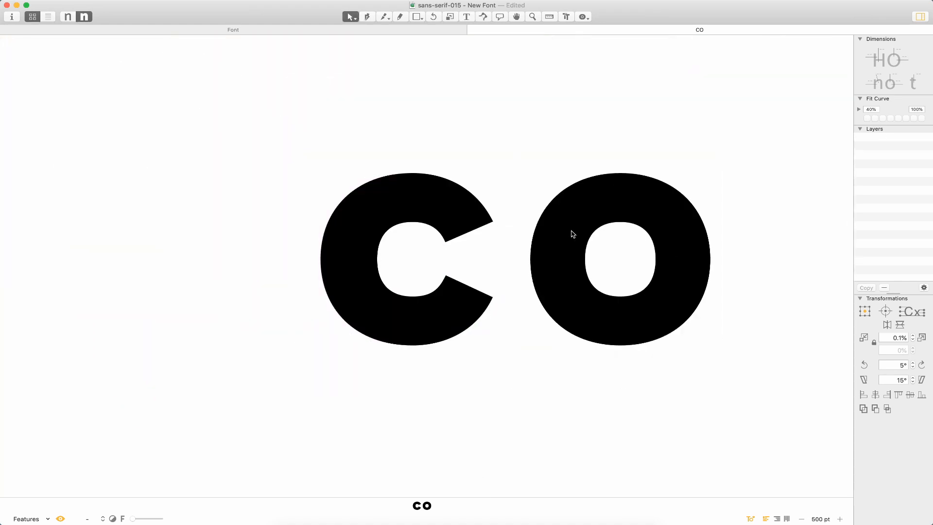
Update the bold C's right and left sidebearings from the O, to 60 units each.
double_click(468, 261)
click(397, 483)
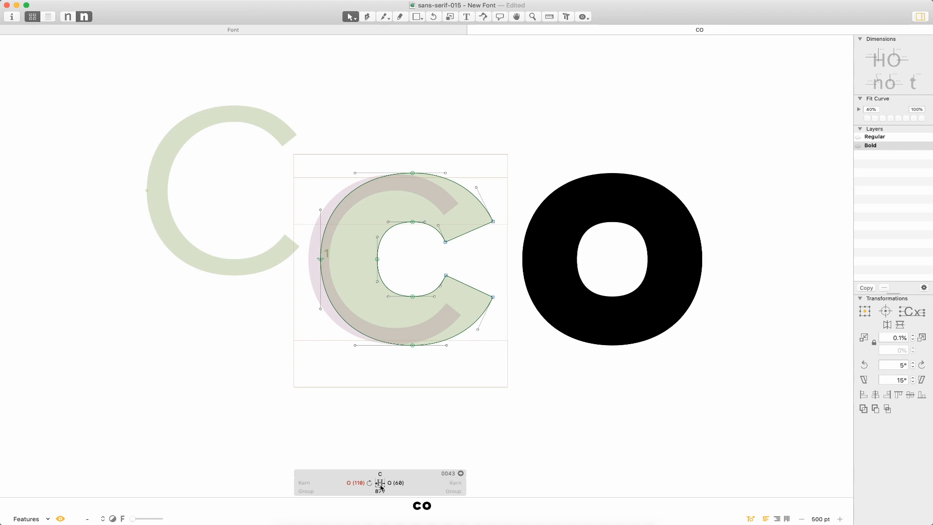
click(377, 483)
Compare the Regular and Bold masters of the CO pair as text, checking the C's shape, terminals and spacing.
key(t)
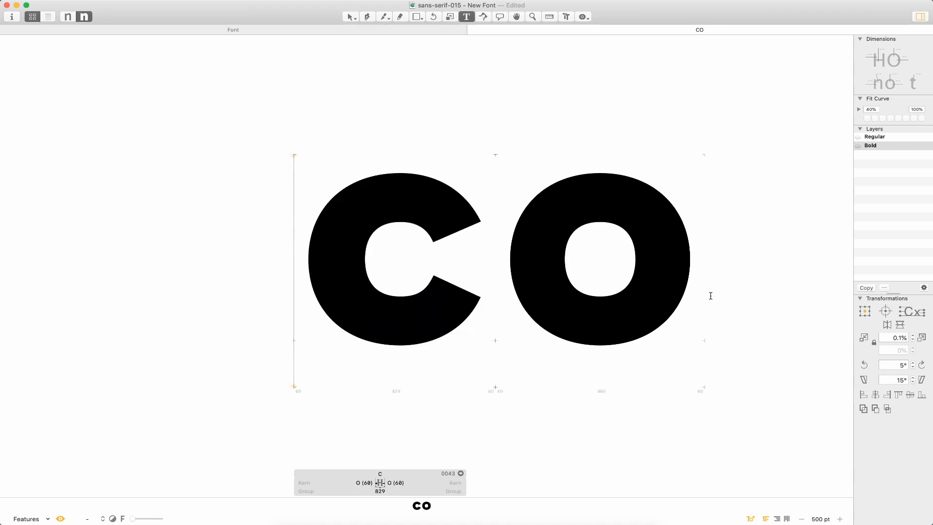
key(super+1)
key(super+2)
key(super+1)
key(super+2)
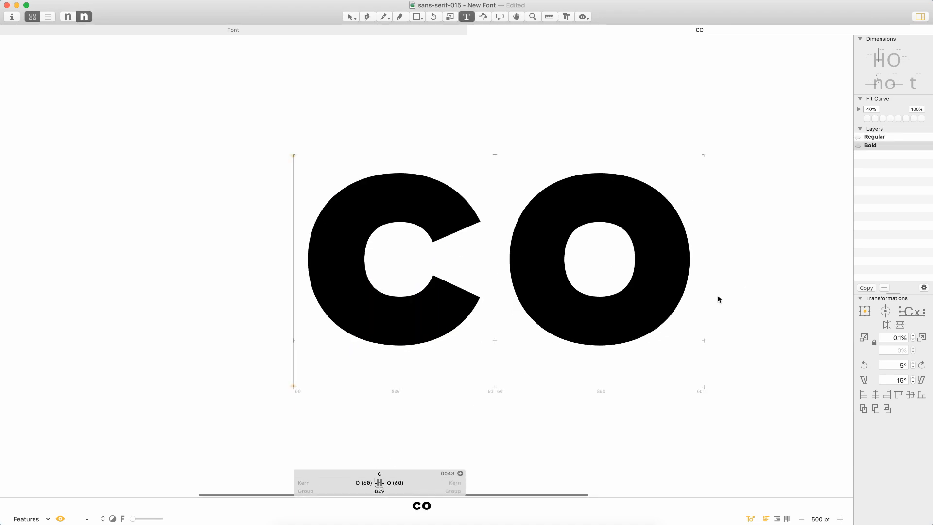
key(super+1)
key(super+2)
key(super+1)
key(super+2)
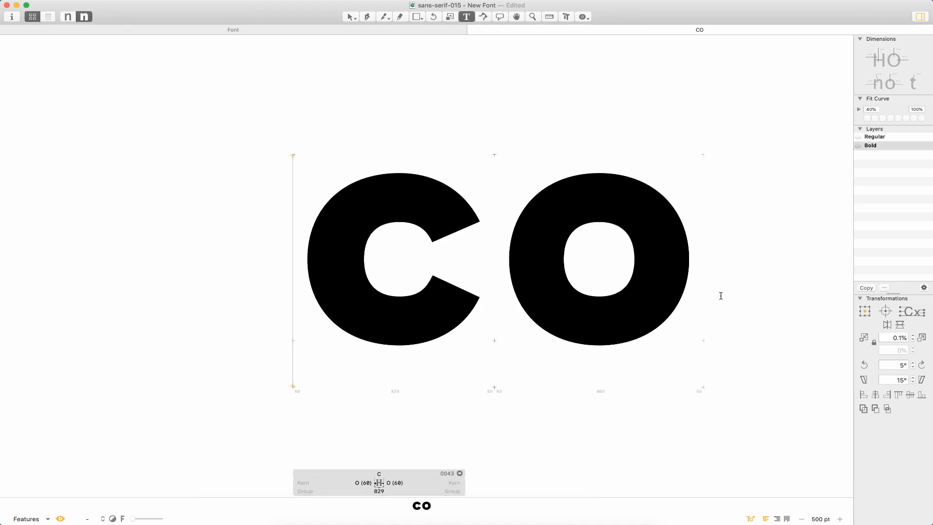
key(super+1)
key(super+2)
key(super+1)
key(super+2)
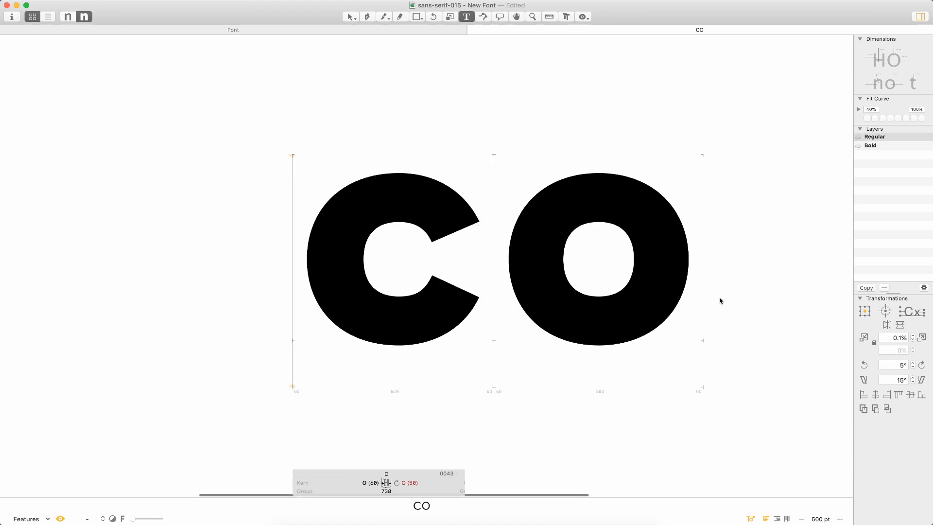
key(super+1)
key(super+2)
key(super+1)
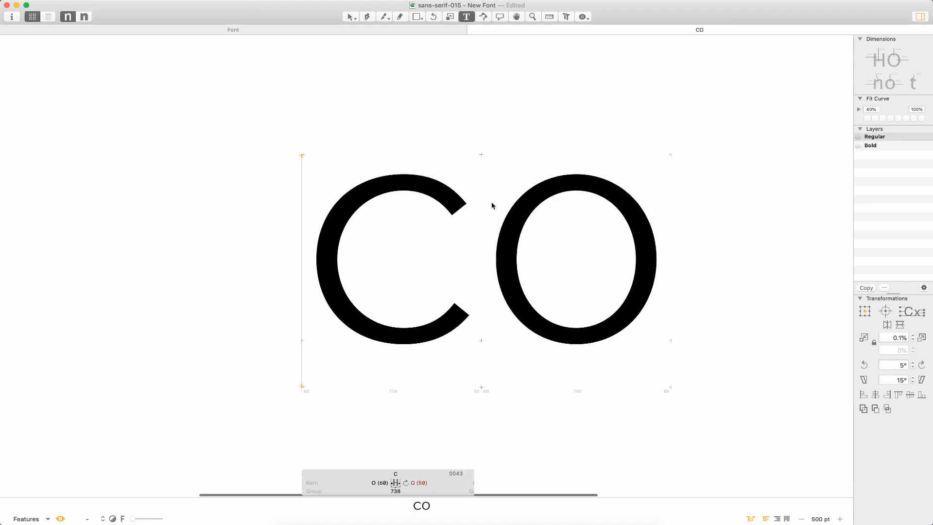
key(super+2)
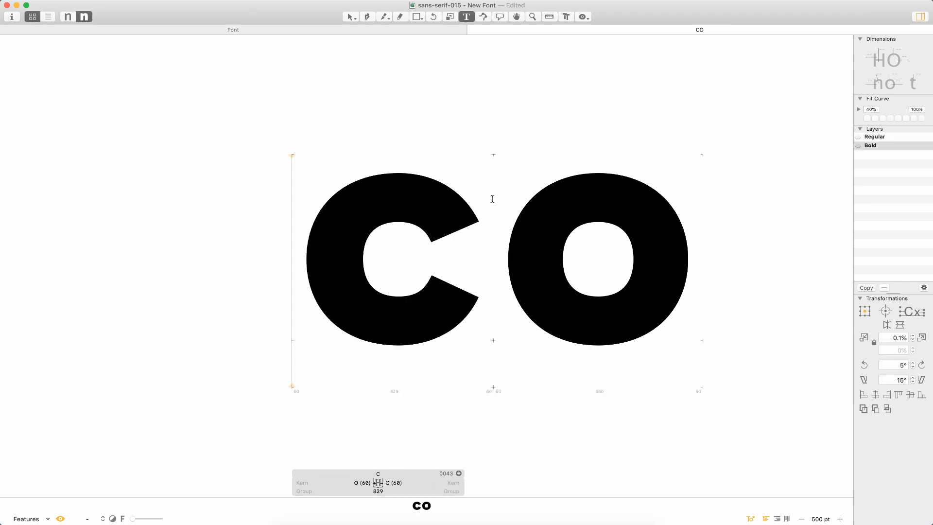
key(super+1)
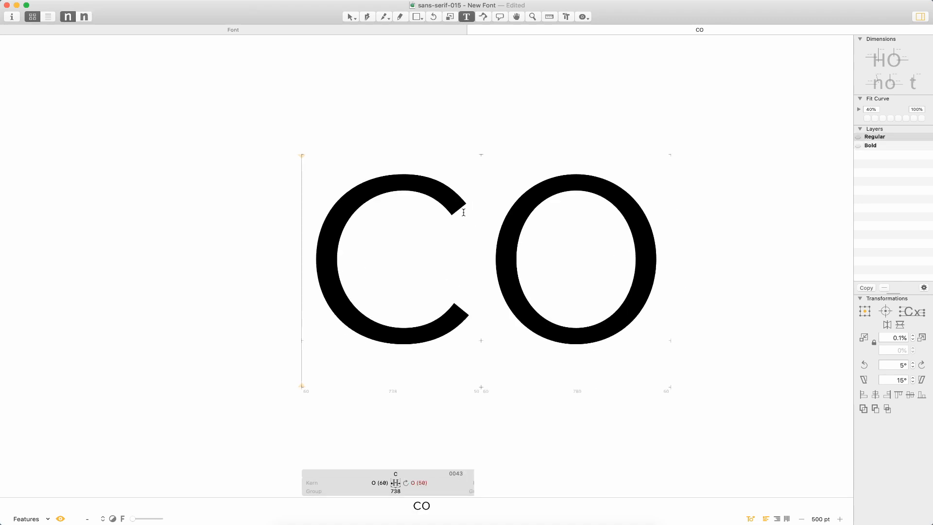
Compare the Regular C's terminals with a vertically flipped copy of its outline and return to the Bold master.
key(Escape)
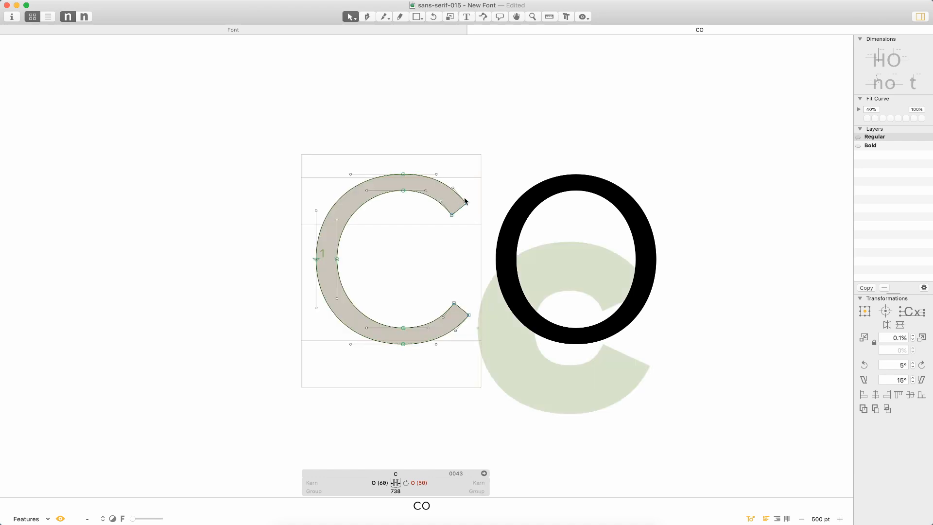
key(super+a)
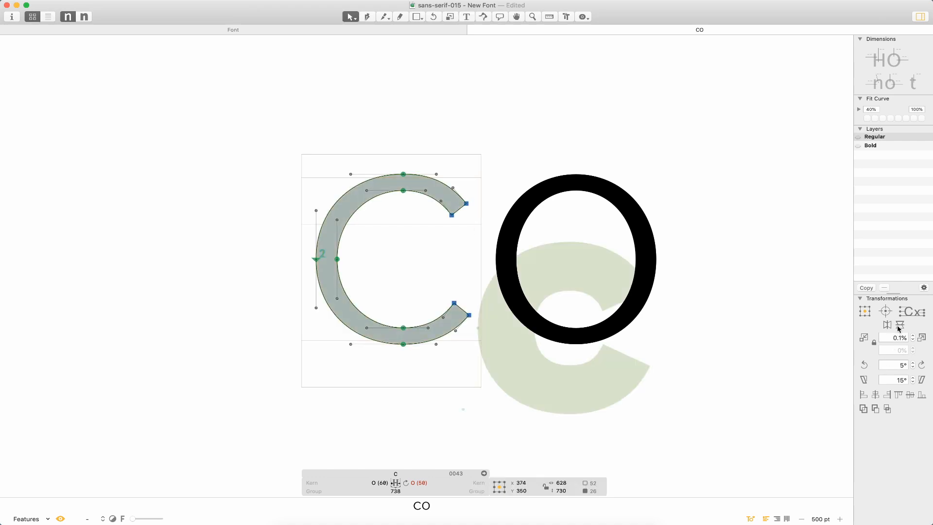
click(898, 327)
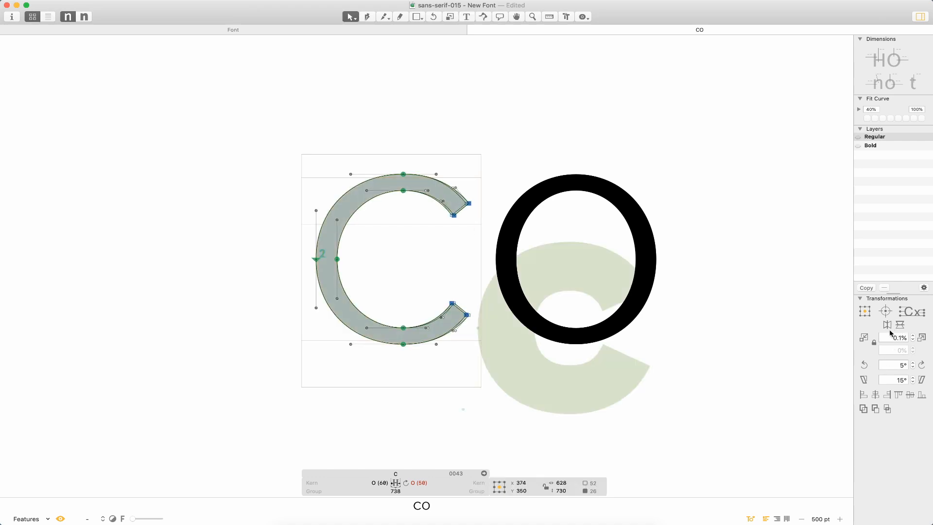
click(808, 310)
key(super+2)
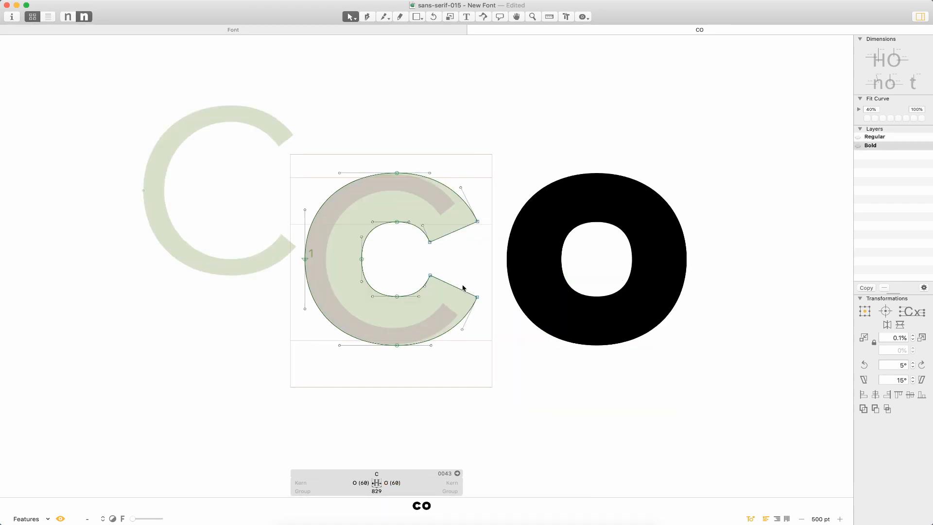
Shift the bold C's upper terminal nodes and their curve handles 7 units to the left.
key(super+space)
drag(529, 143, 249, 417)
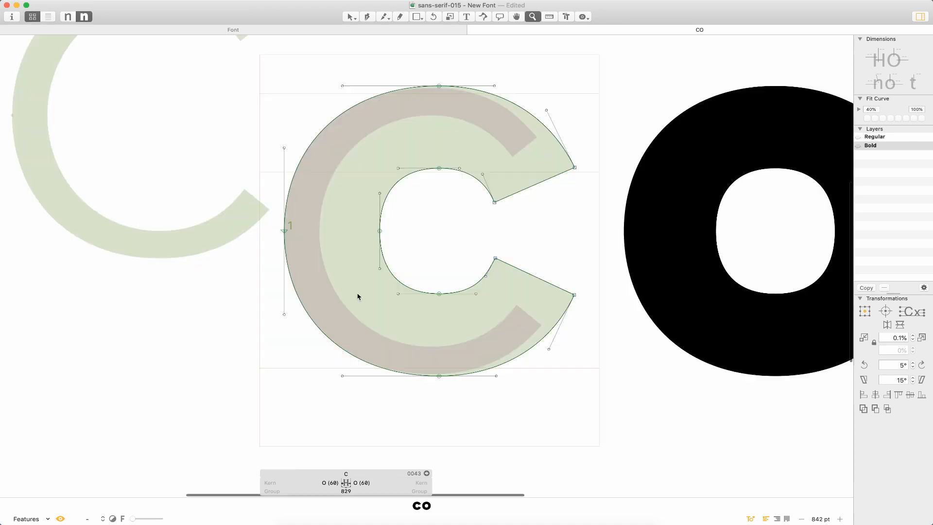
drag(593, 63, 459, 222)
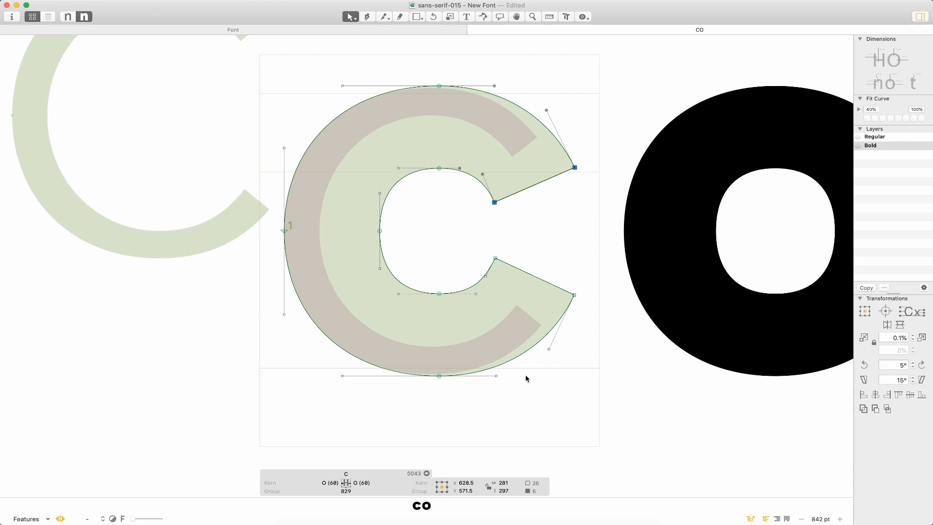
key(shift+Left)
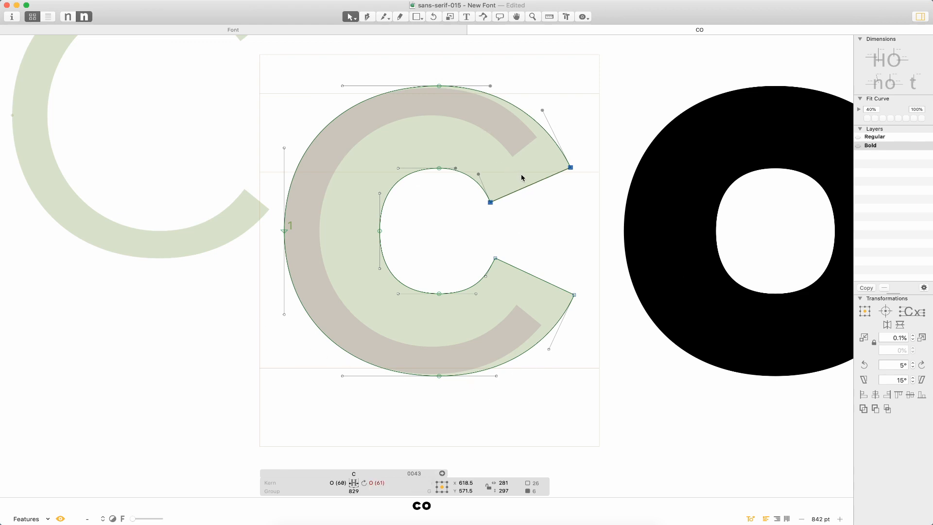
key(Right)
key(Right)
key(Right)
key(Right)
key(Left)
click(557, 236)
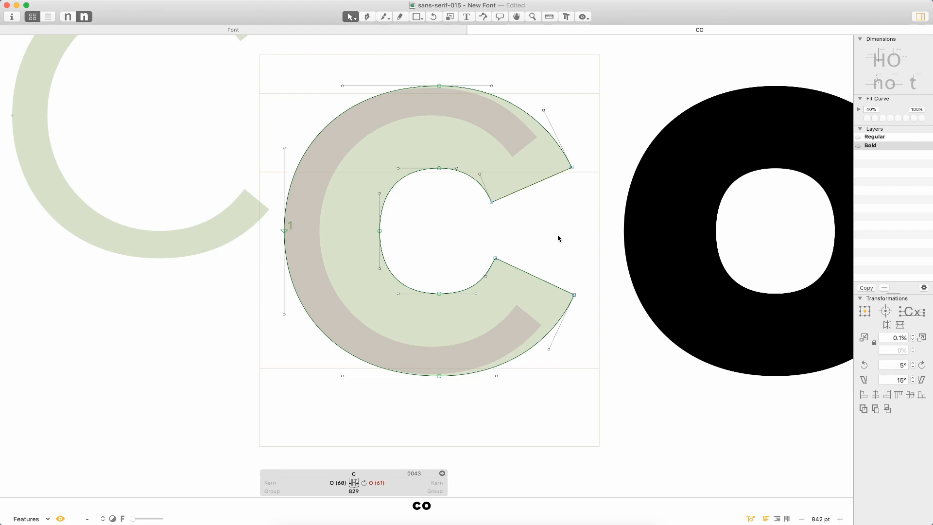
Check the bold C's upper and lower terminals against a vertically flipped copy of its outline, and remove the copy.
key(super+a)
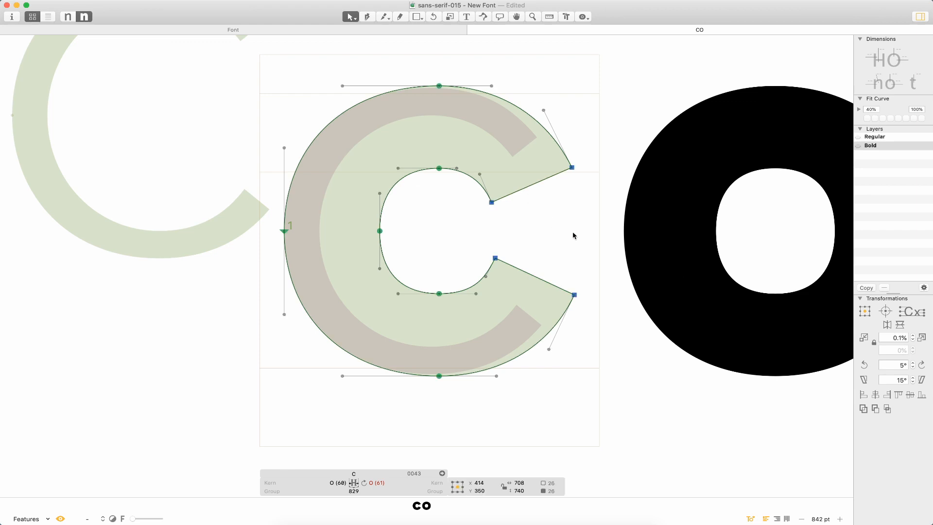
key(super+v)
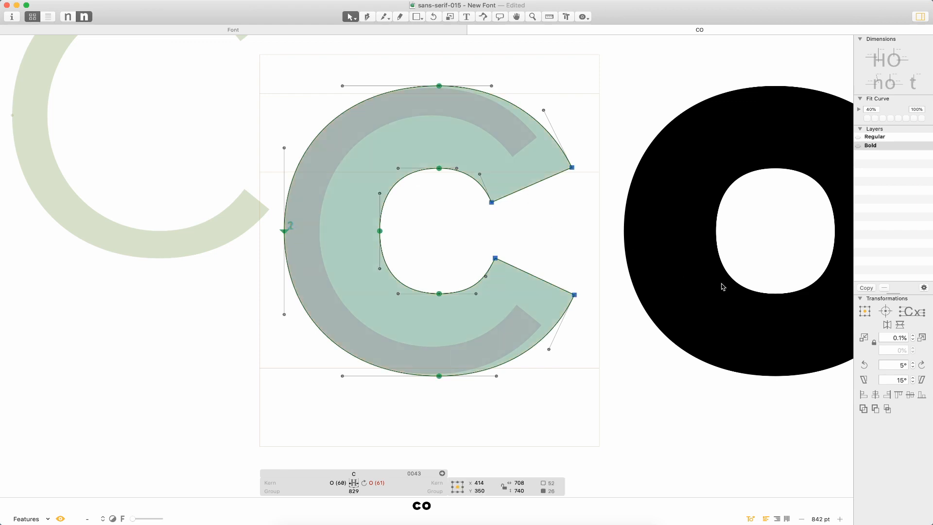
click(900, 326)
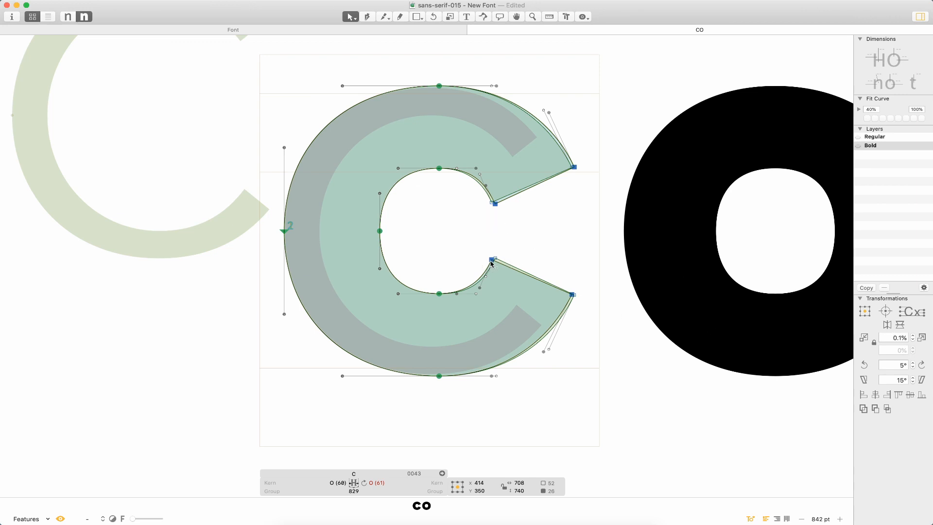
key(BackSpace)
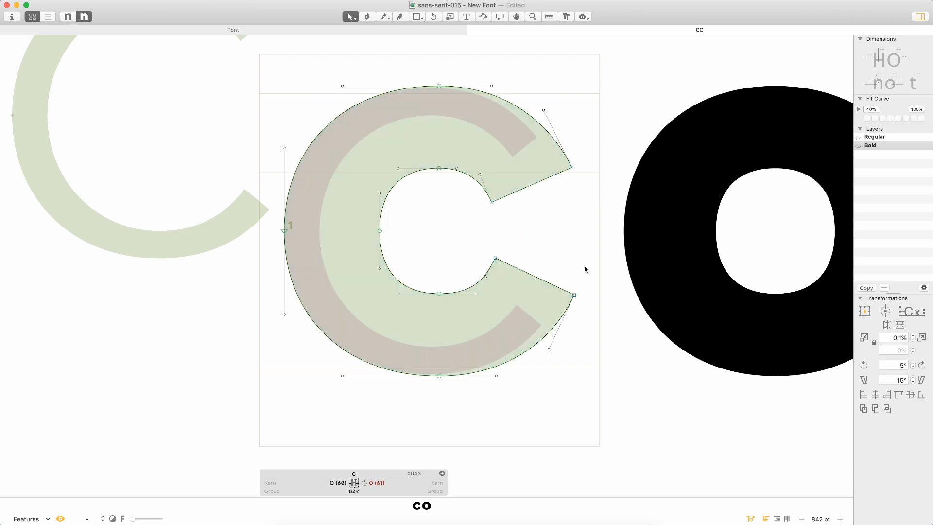
View the bold CO pair as text and update the bold C's out-of-sync side bearings from its O metrics keys.
key(super+minus)
key(super+minus)
key(t)
click(637, 273)
key(Escape)
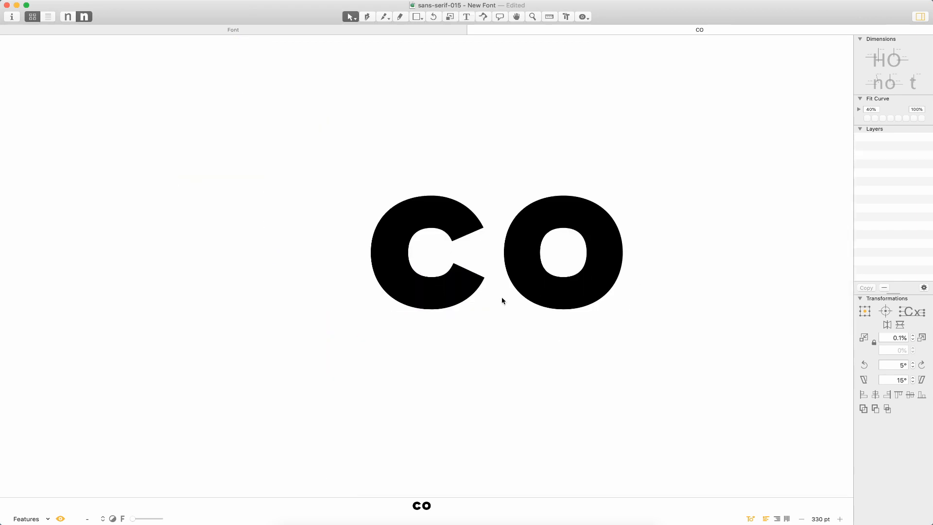
double_click(451, 257)
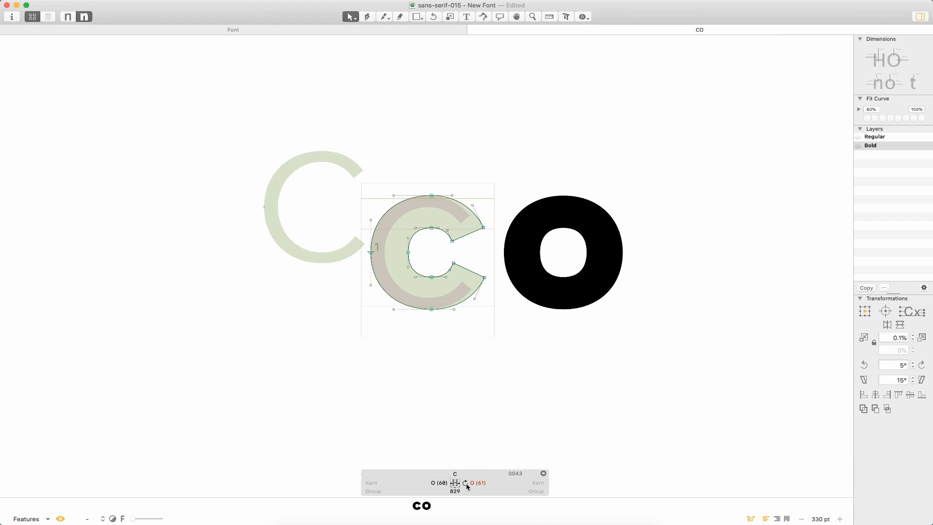
key(t)
click(642, 259)
Compare the CO pair in the Regular and Bold masters, examining the C's weight, shape and spacing.
key(super+1)
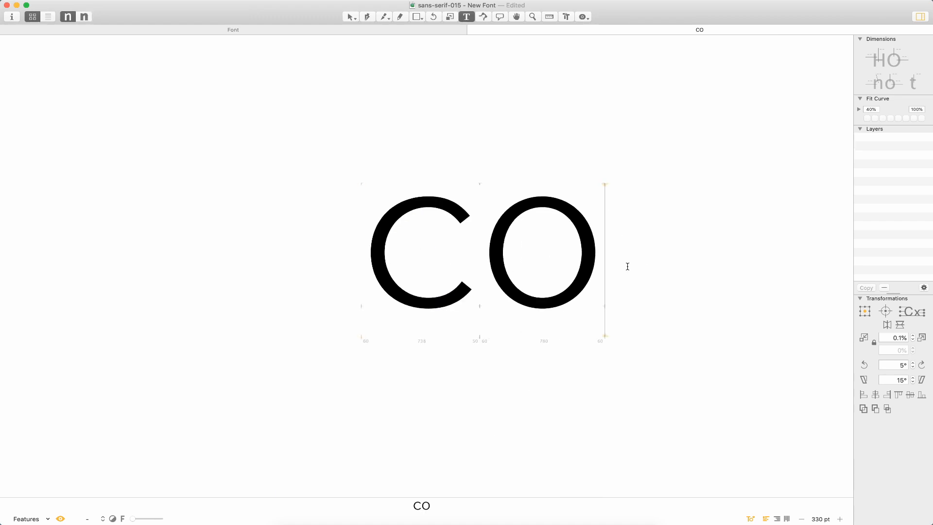
key(super+2)
key(super+1)
key(super+2)
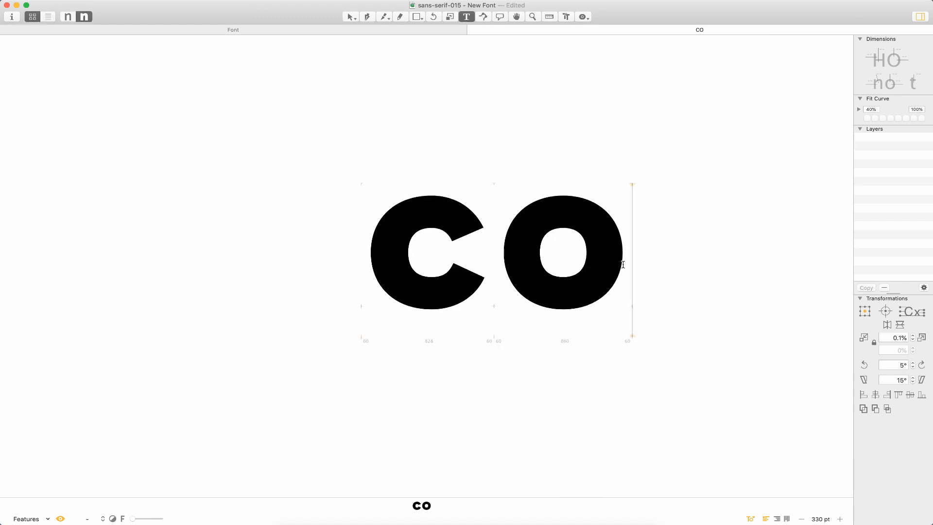
key(super+1)
key(super+2)
key(super+1)
key(super+2)
Reopen the C on its own, update its Regular metrics from the O keys, and return to the font overview.
key(super+w)
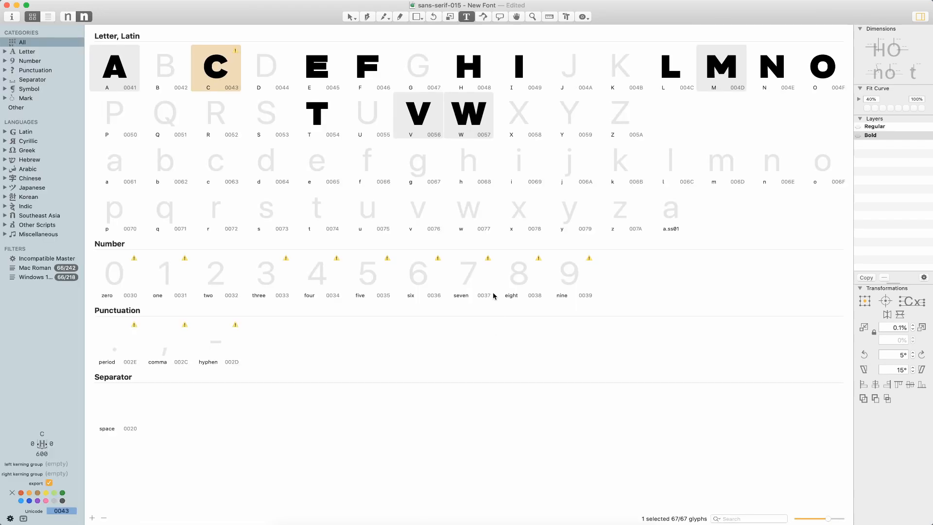
double_click(216, 71)
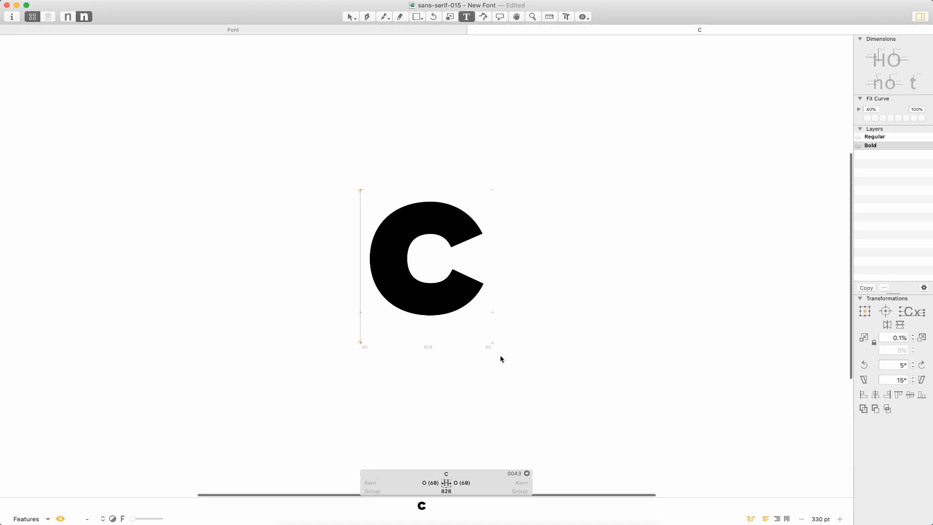
key(super+1)
click(473, 483)
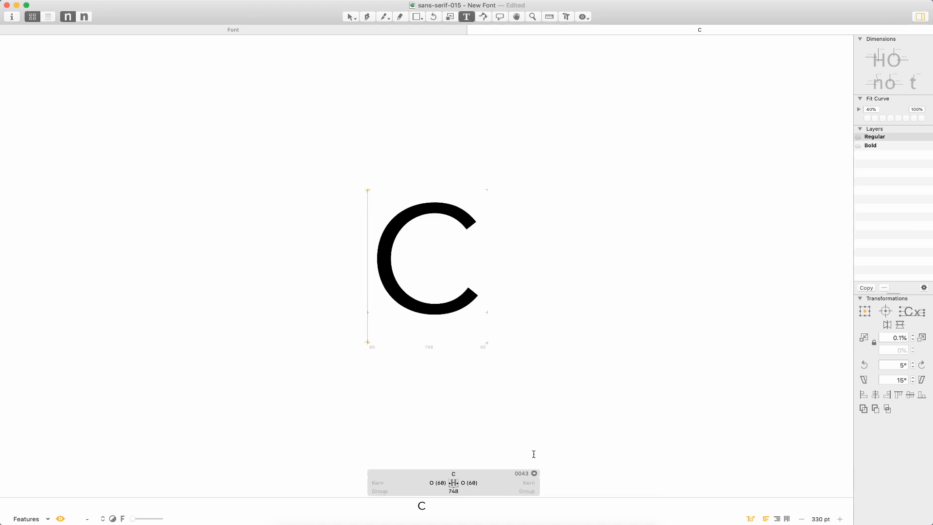
key(super+2)
key(super+w)
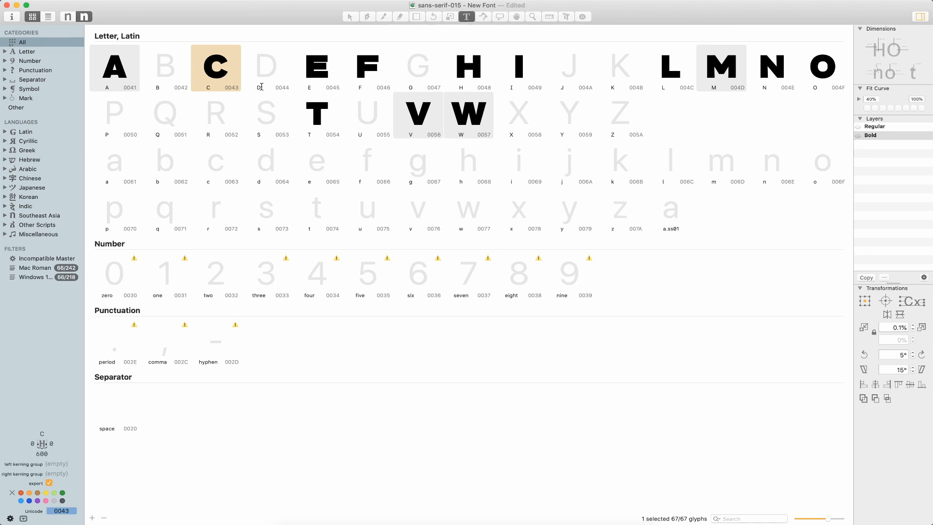
Open the Q glyph in the Regular master and add an O beside it for comparison.
double_click(170, 121)
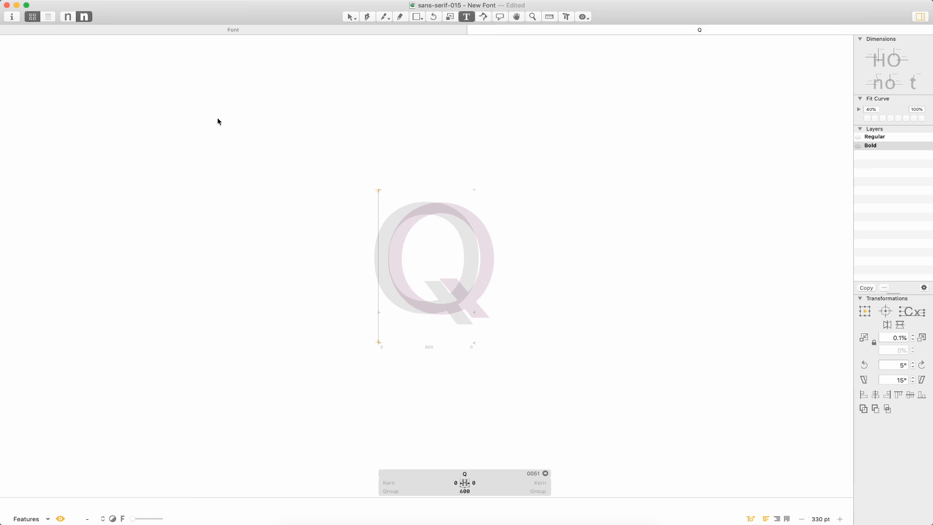
key(Escape)
double_click(402, 228)
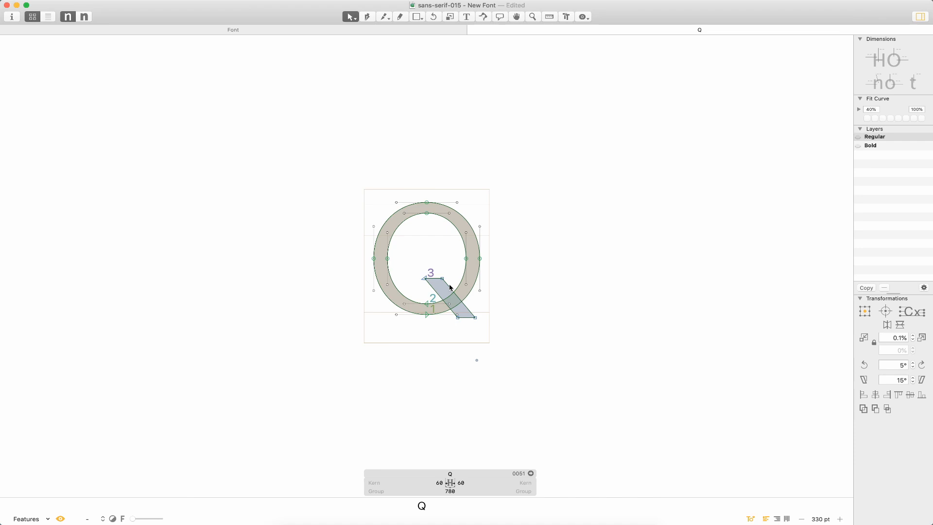
text(t)
text(O)
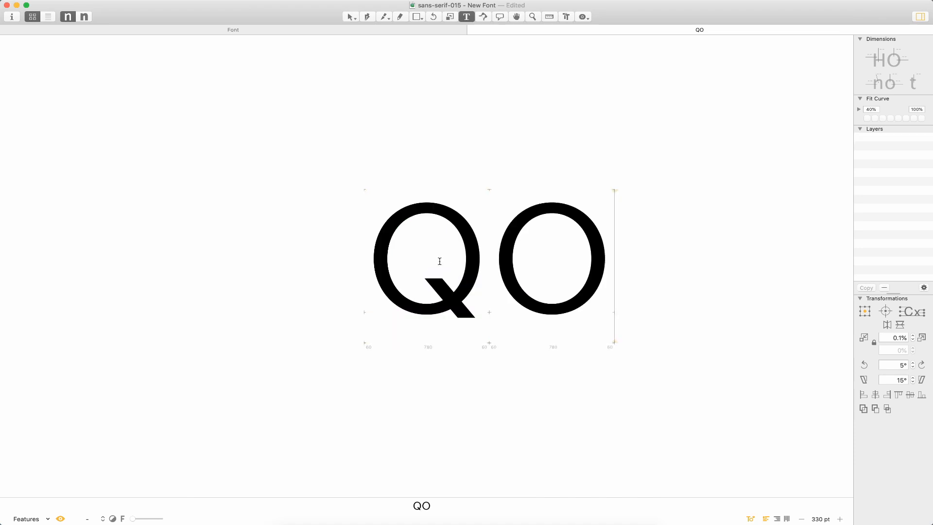
Replace the Regular Q's inner and outer bowl contours with an O component, keeping the tail contour.
key(Escape)
double_click(468, 278)
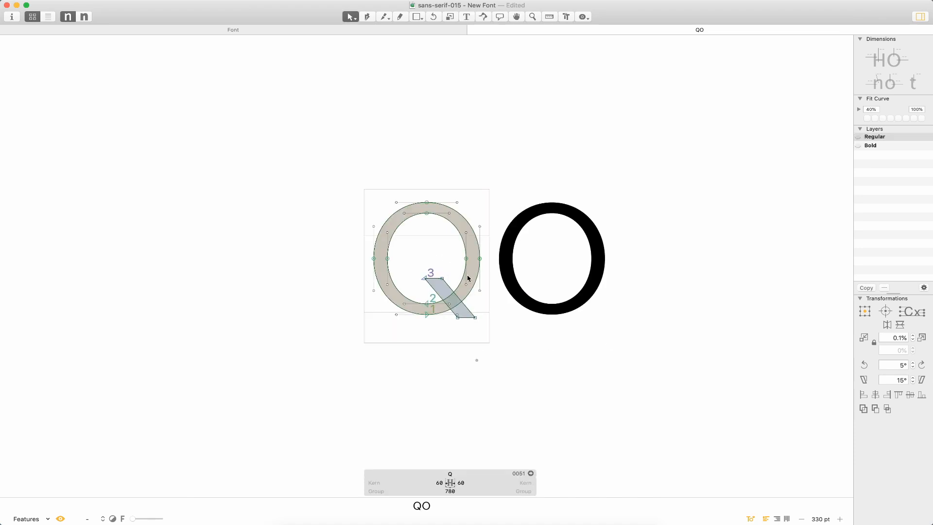
double_click(460, 245)
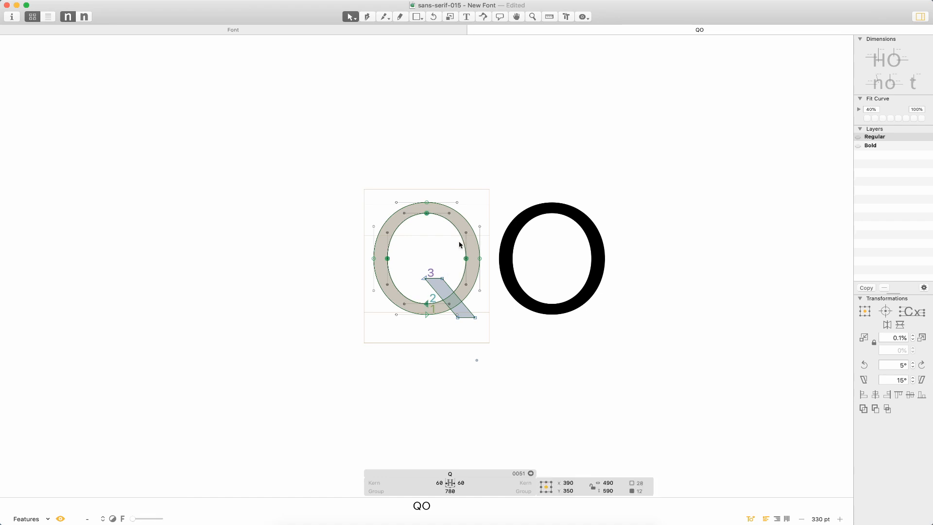
shift+double_click(472, 222)
key(Delete)
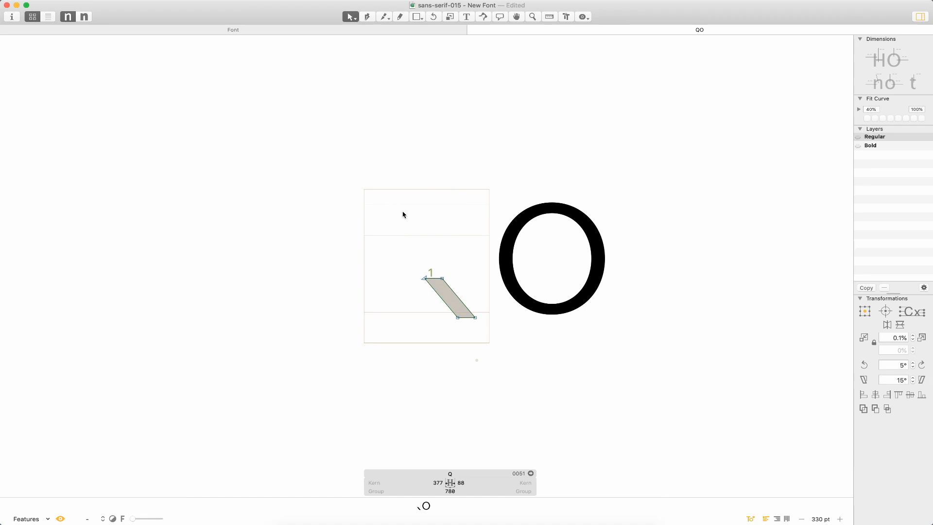
key(super+shift+c)
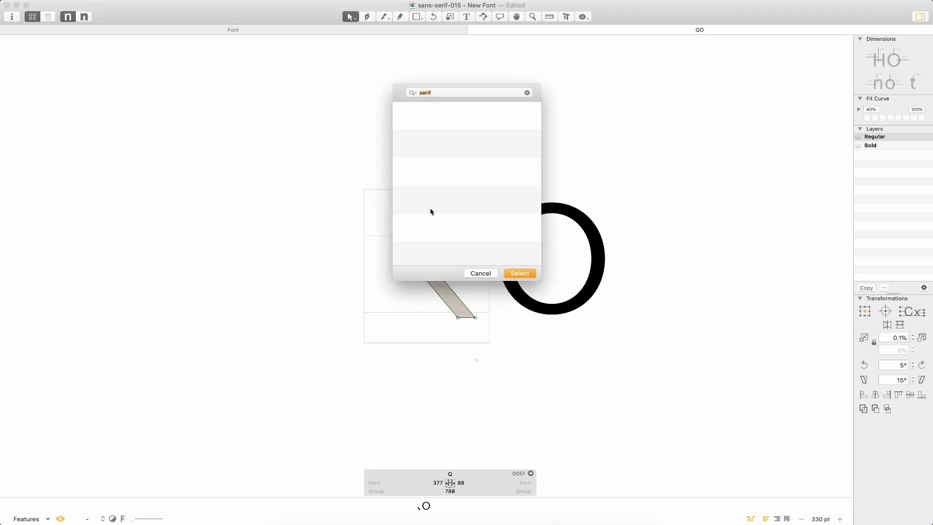
text(O)
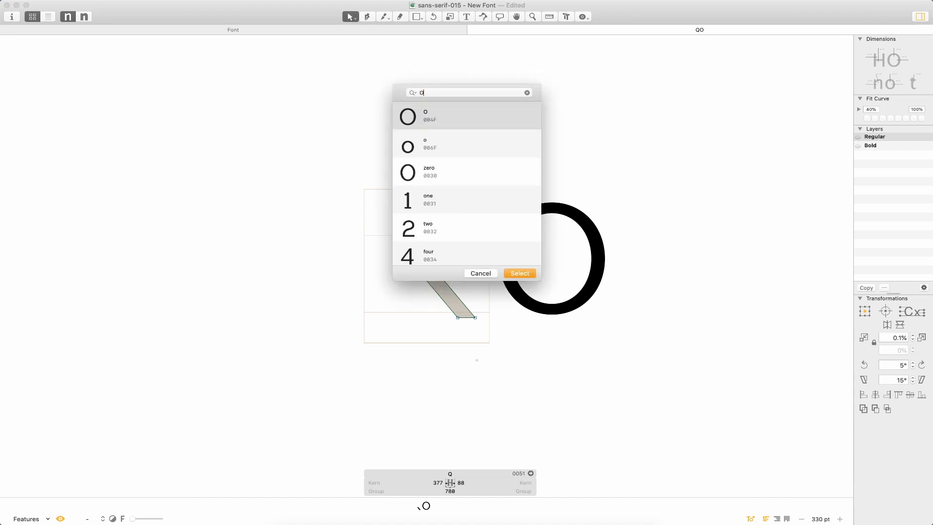
double_click(489, 119)
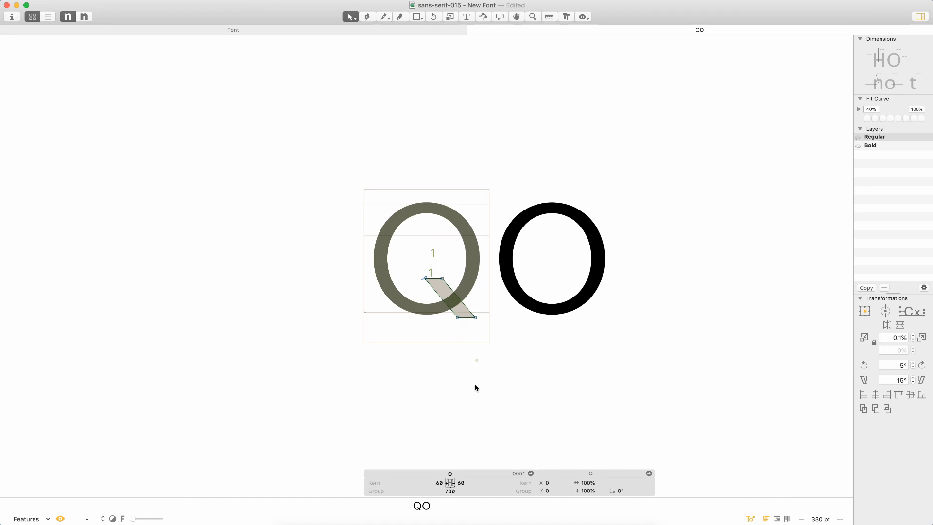
Test the Q's component link by pulling the Regular O's top outer node far upward, and undo the move.
double_click(561, 240)
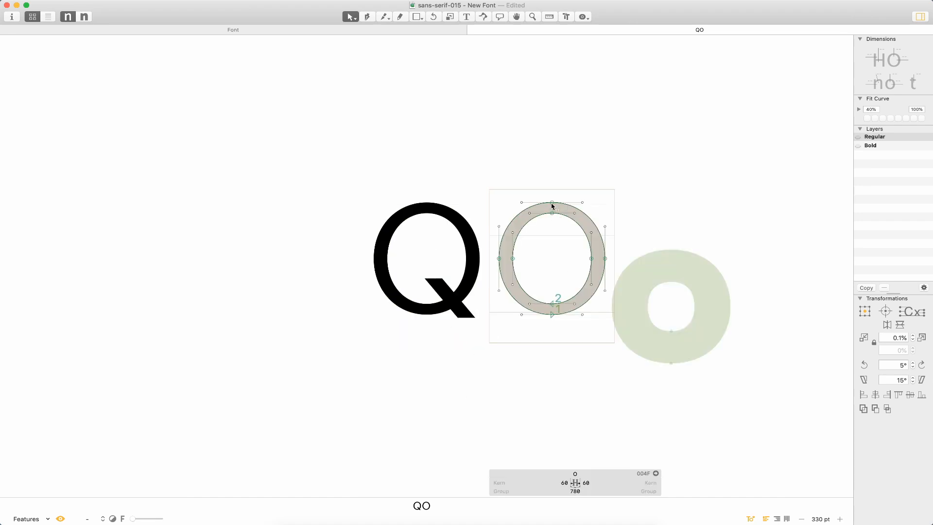
click(552, 205)
drag(552, 205, 553, 109)
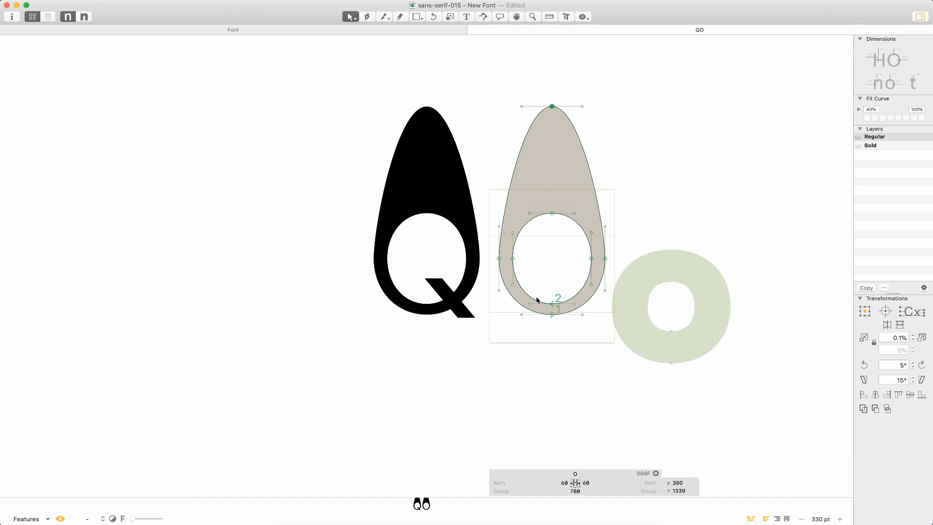
key(super+z)
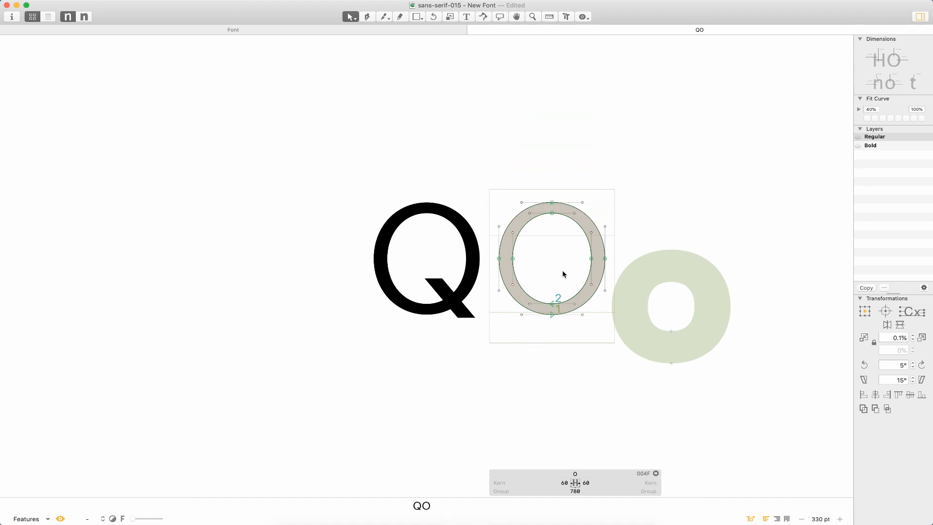
Copy the Regular Q's tail contour and open the empty Q in the Bold master.
double_click(434, 263)
key(super+a)
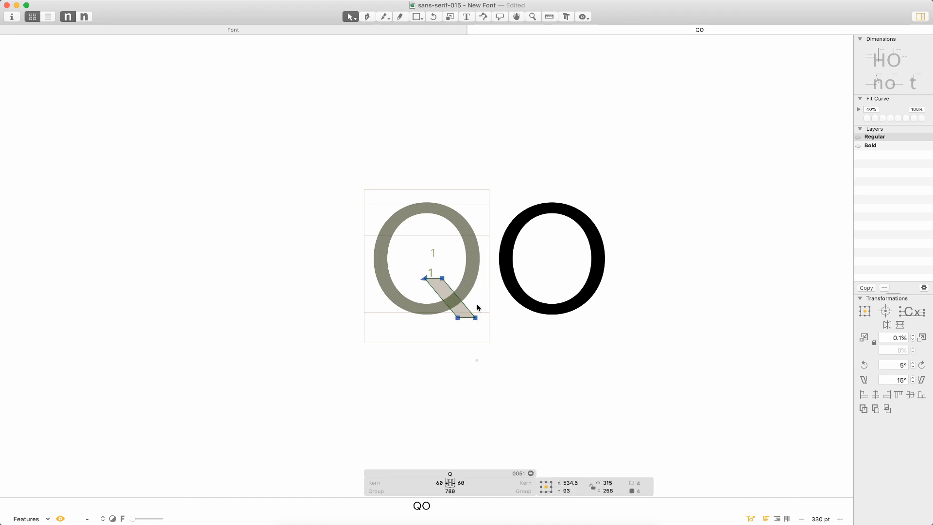
key(super+2)
double_click(478, 297)
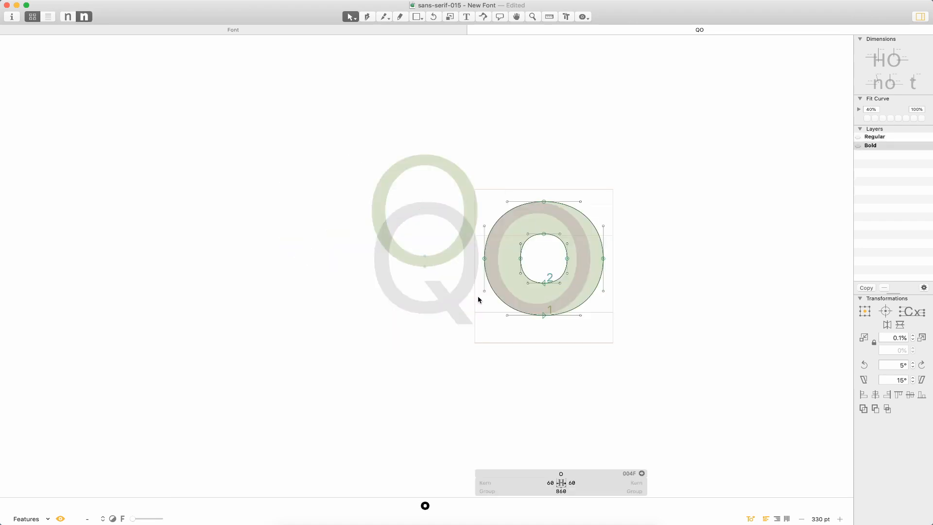
double_click(470, 316)
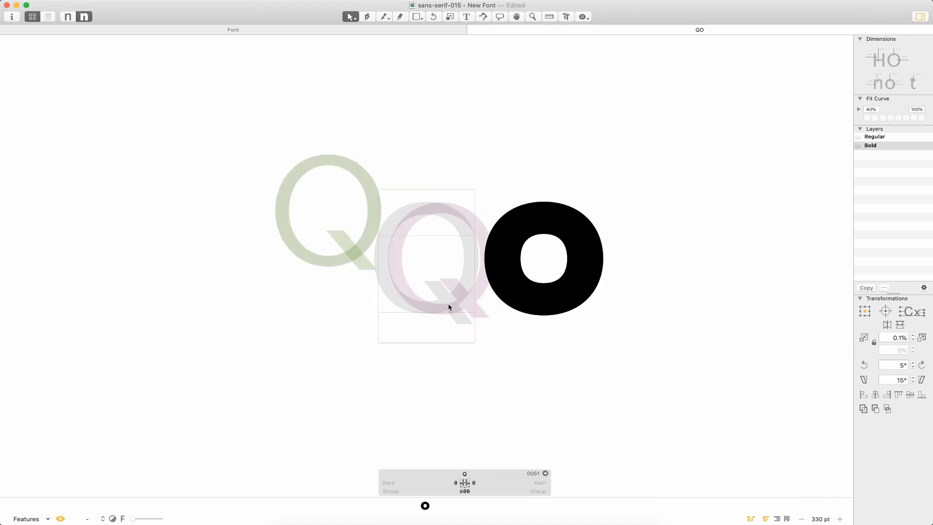
Check the Q in both masters and add an O component to it in the Bold master.
key(t)
key(Escape)
key(super+1)
key(super+2)
key(super+1)
key(super+2)
key(super+shift+c)
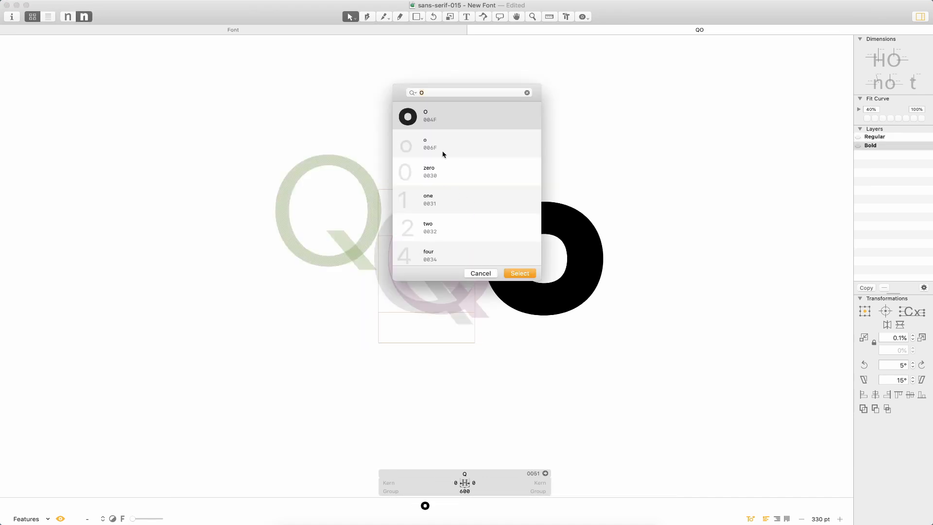
double_click(456, 121)
Paste the Regular tail contour into the bold Q and select it.
click(482, 171)
key(super+1)
key(super+2)
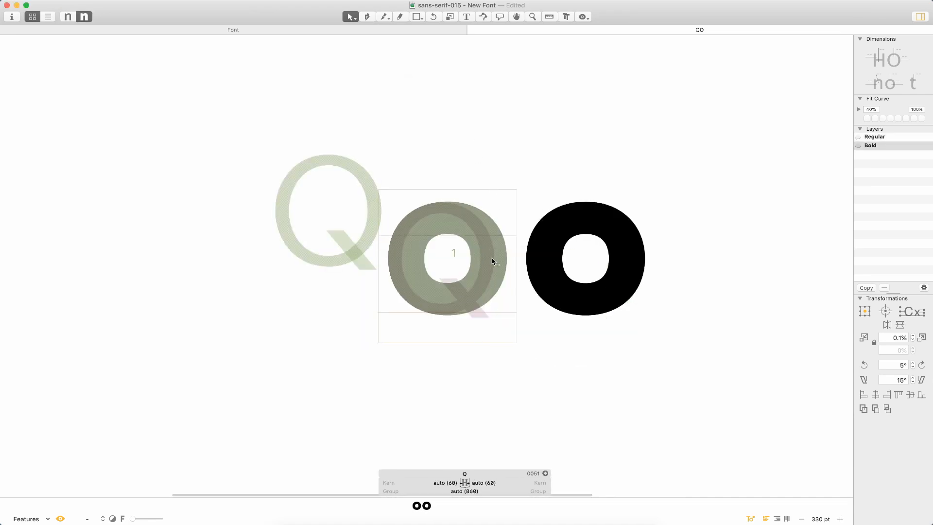
double_click(477, 314)
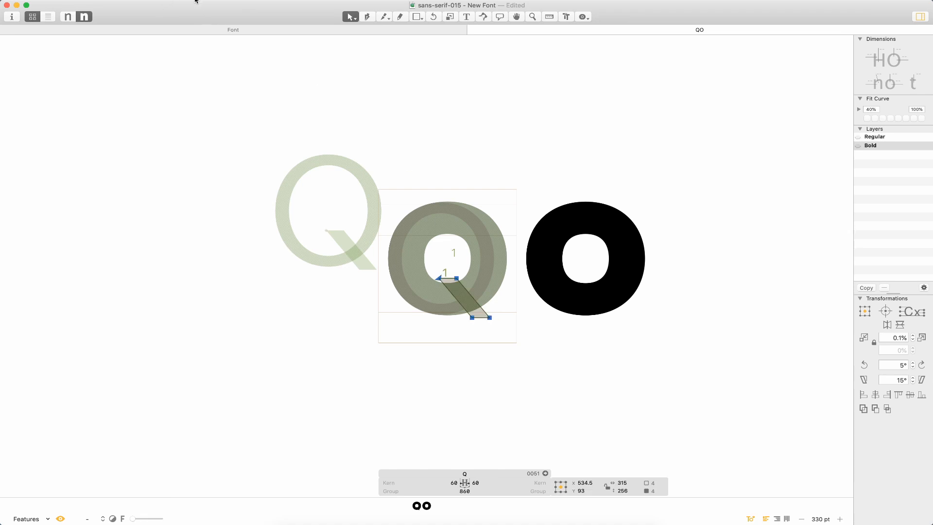
Thicken the bold Q's tail with Offset Curve, 70 horizontally and 70 vertically, with Keep Compatible enabled.
click(147, 1)
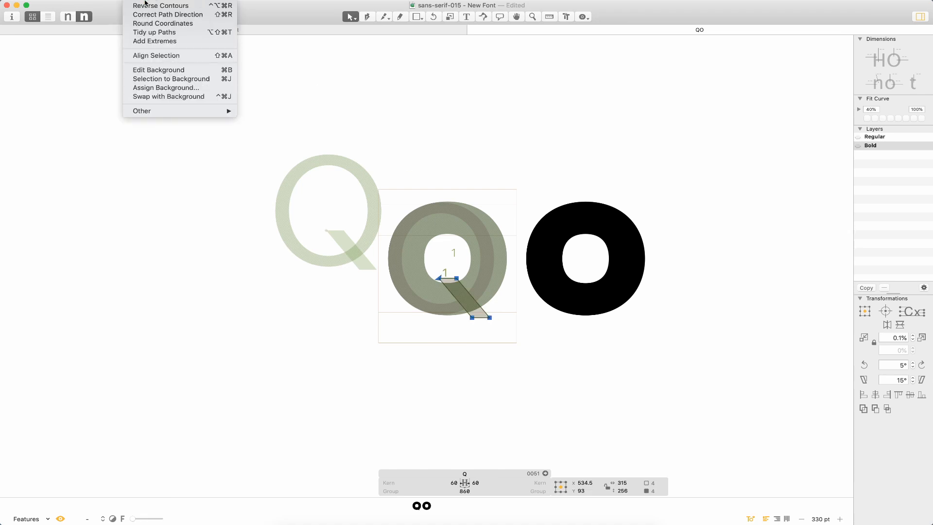
click(161, 6)
key(Return)
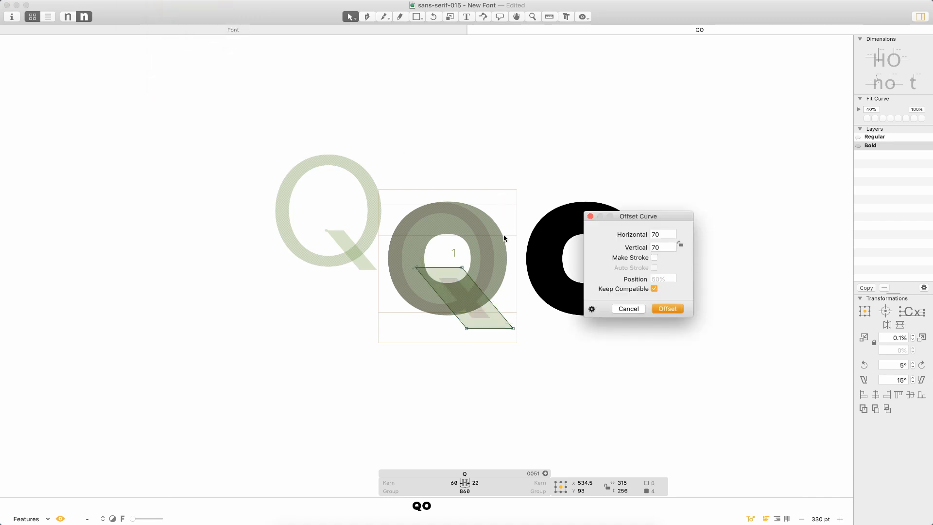
Insert a second Q before the O to show QQO, and open the first Q for editing at a larger size.
text(t)
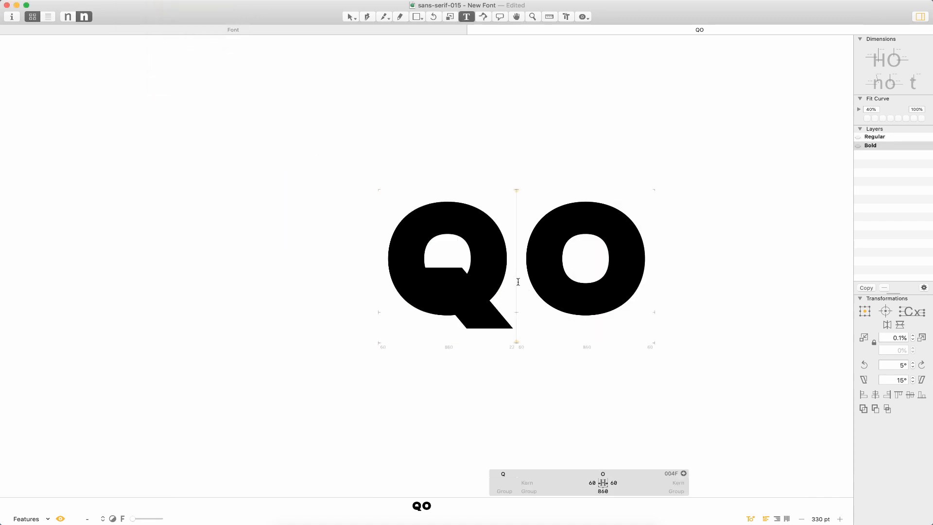
text(Q)
key(Escape)
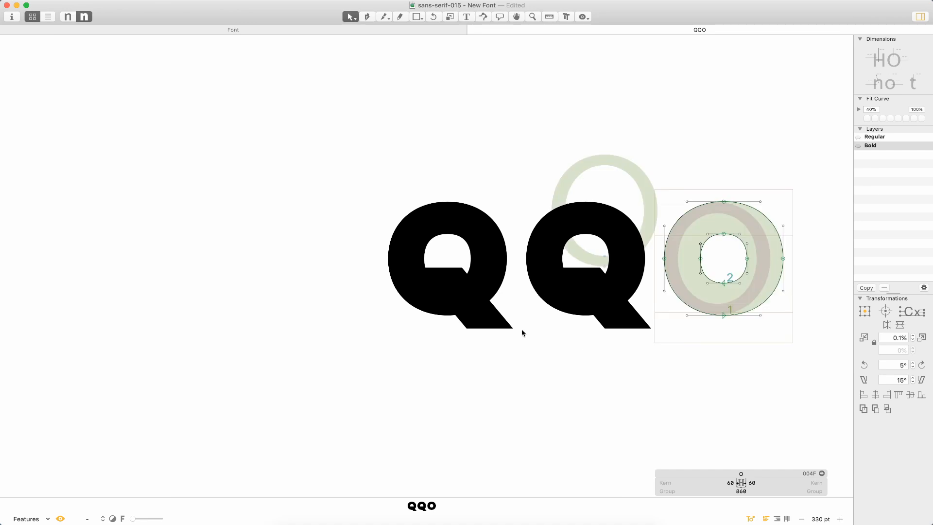
key(super+space)
drag(641, 156, 301, 376)
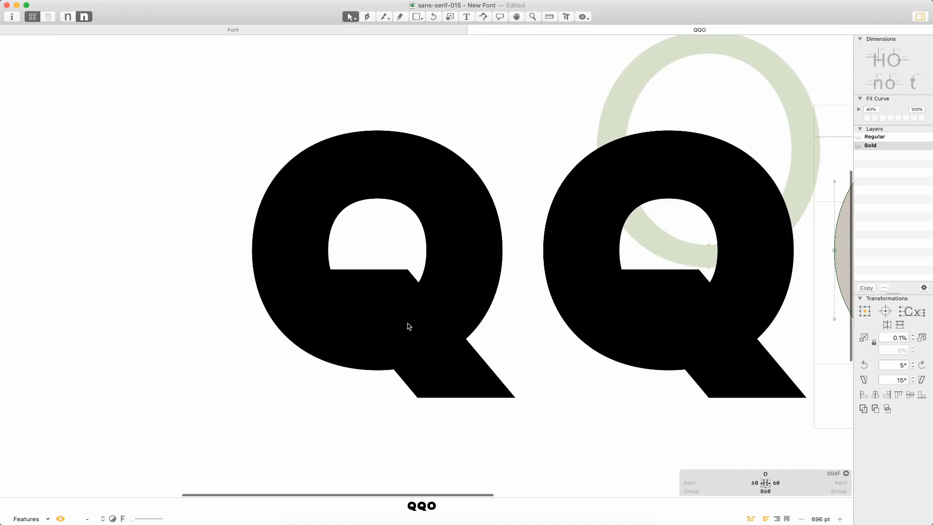
double_click(406, 283)
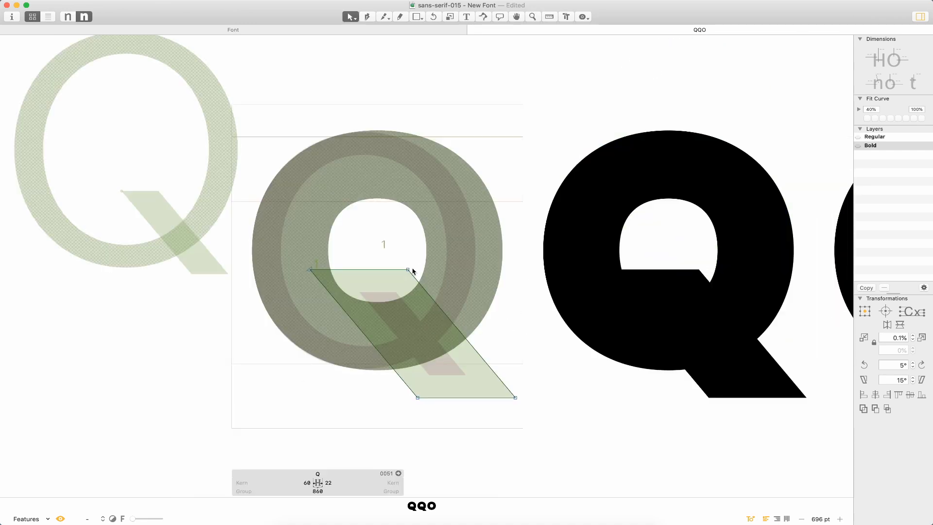
click(407, 270)
double_click(329, 269)
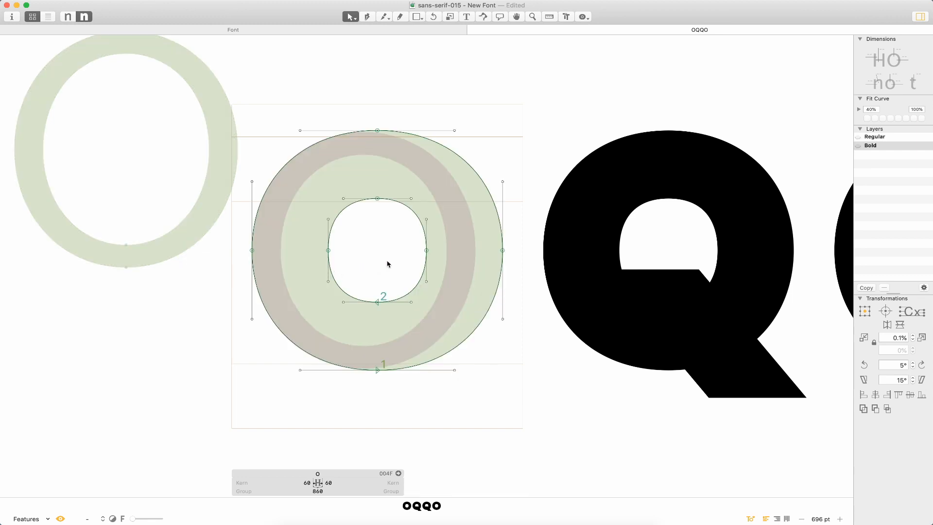
key(t)
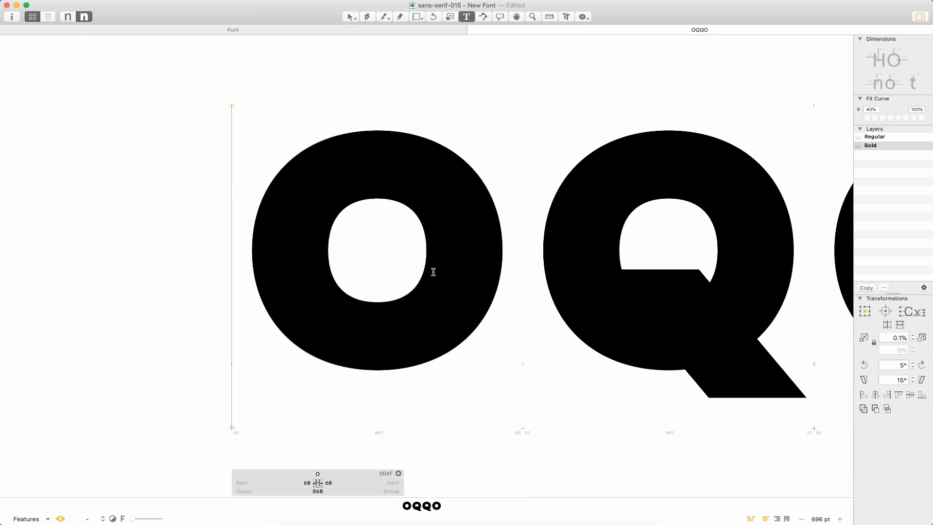
click(490, 255)
key(BackSpace)
key(Escape)
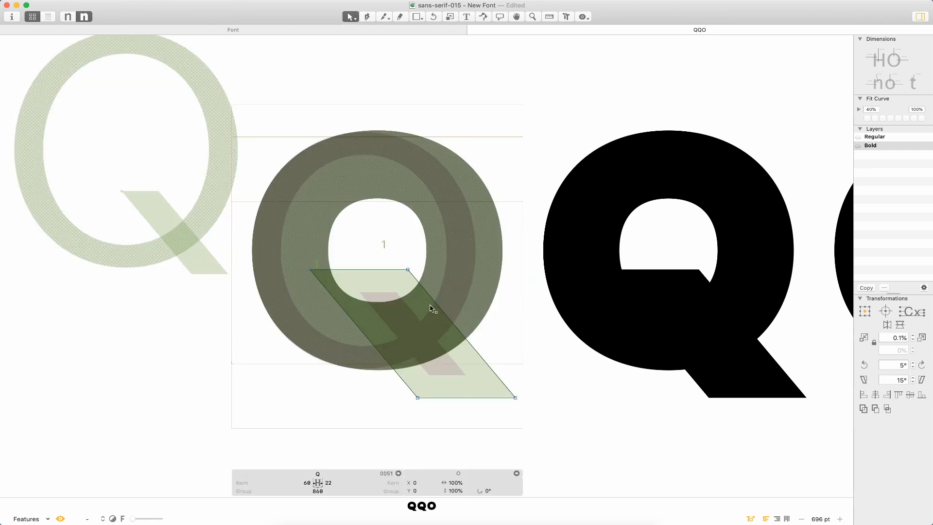
Select the bold Q's whole tail contour and move it 100 units to the right.
click(527, 381)
double_click(499, 378)
key(shift+Right)
key(shift+Right)
key(shift+Right)
key(shift+Right)
key(shift+Right)
key(shift+Right)
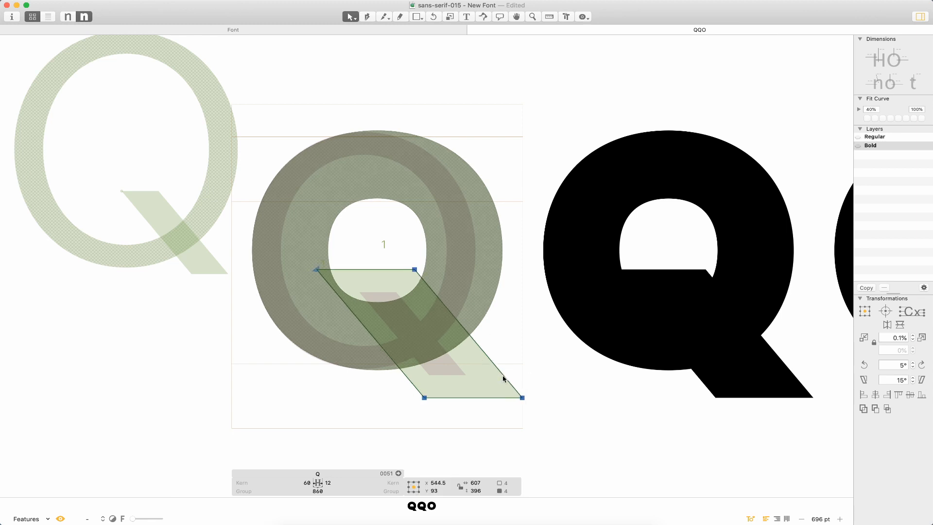
key(shift+Right)
key(shift+Right)
key(shift+Right)
key(shift+Right)
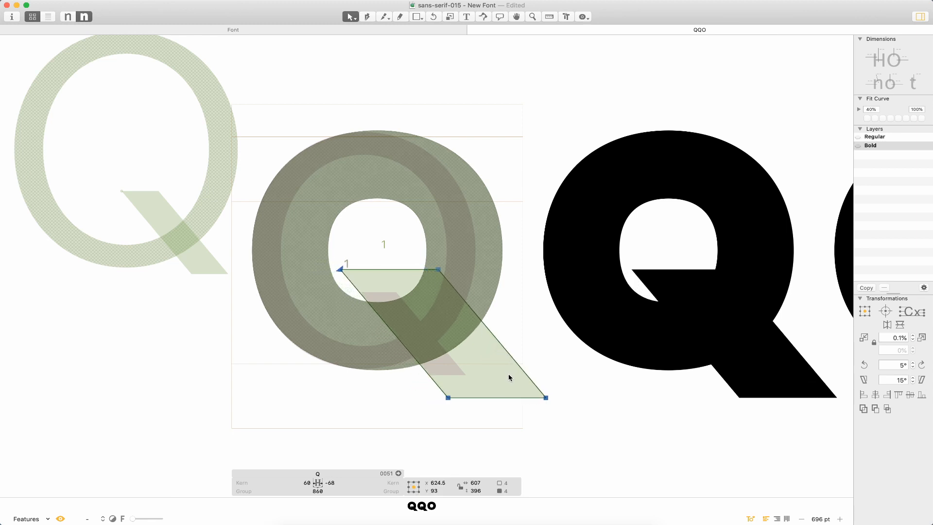
Shorten the bold Q's tail along its slant, raising the bottom edge to about Y -35 and lowering the top edge to Y 267.
click(408, 420)
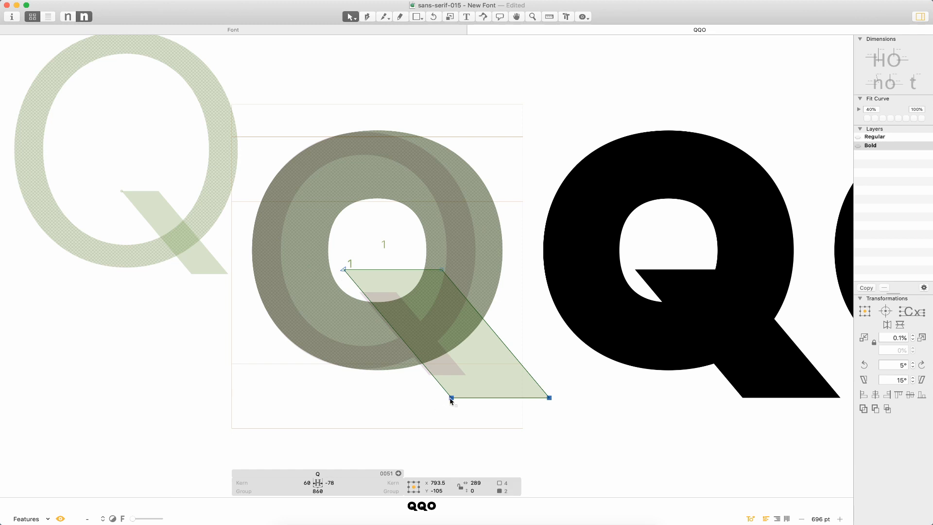
drag(451, 397, 432, 376)
click(346, 269)
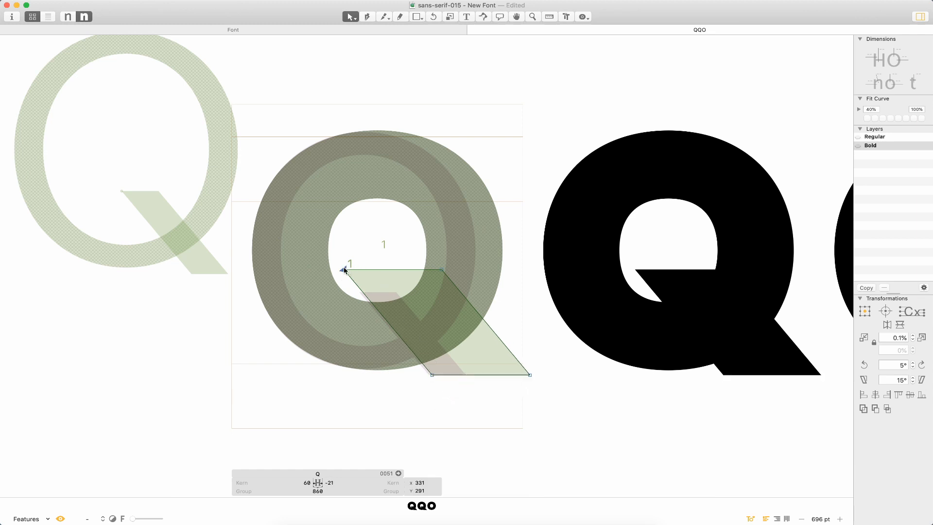
shift+click(442, 270)
mouse_move(442, 270)
mouse_down()
mouse_move(455, 286)
mouse_move(447, 280)
mouse_up()
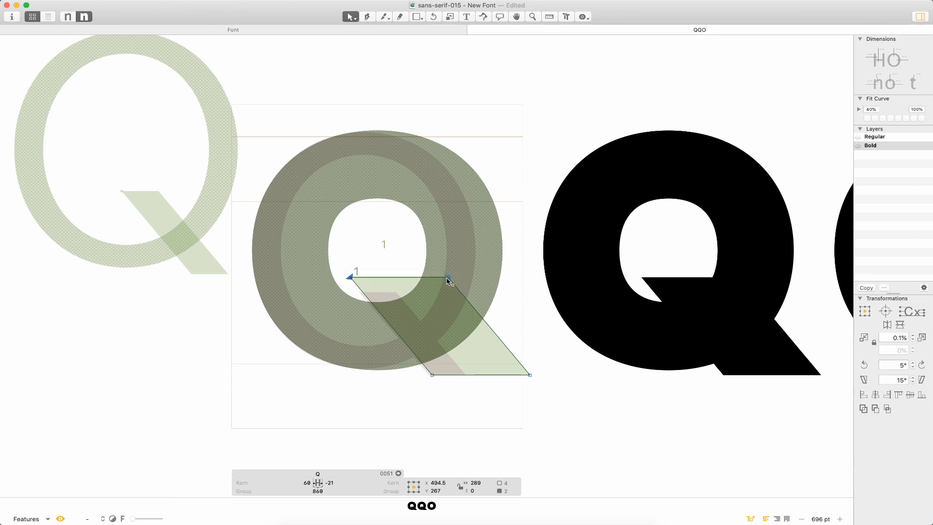
click(426, 375)
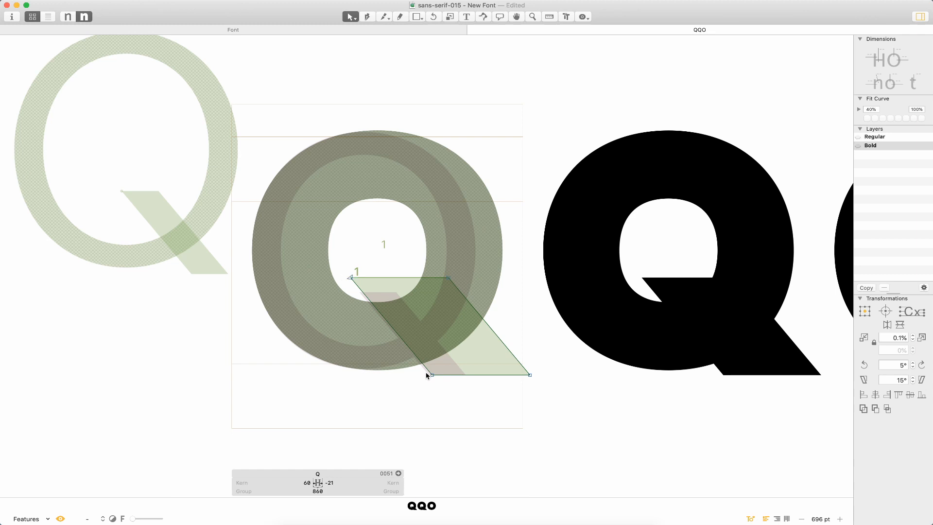
Narrow the tail by moving its two right-hand nodes 70 units to the left.
click(530, 375)
shift+click(447, 278)
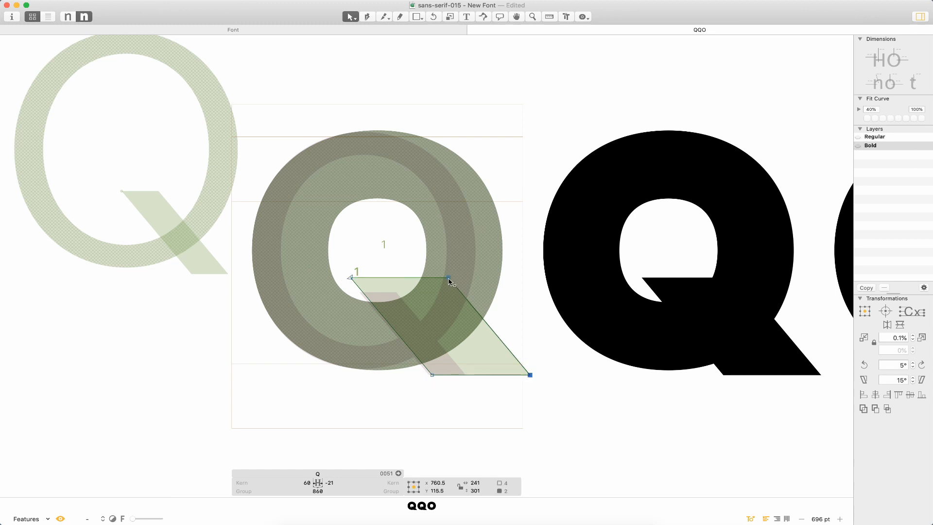
click(530, 374)
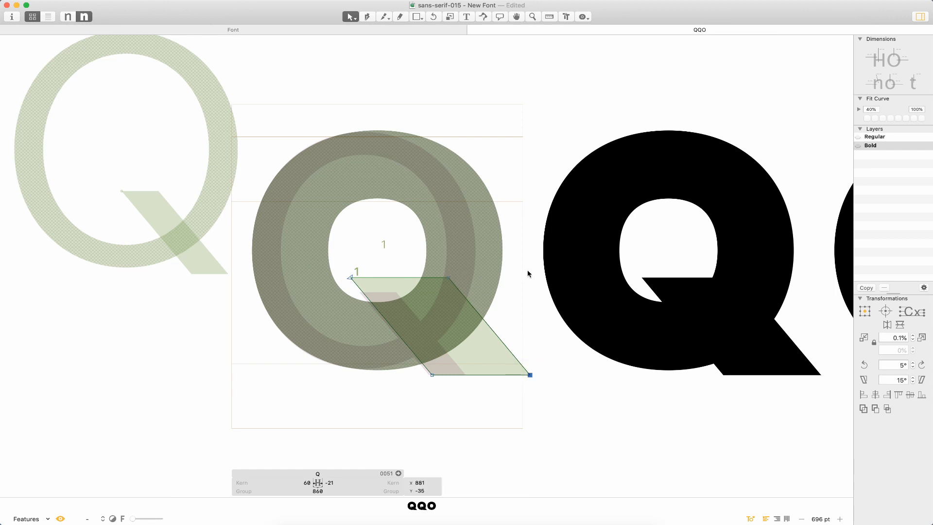
drag(511, 270, 423, 302)
drag(550, 349, 512, 400)
key(shift+Left)
key(shift+Left)
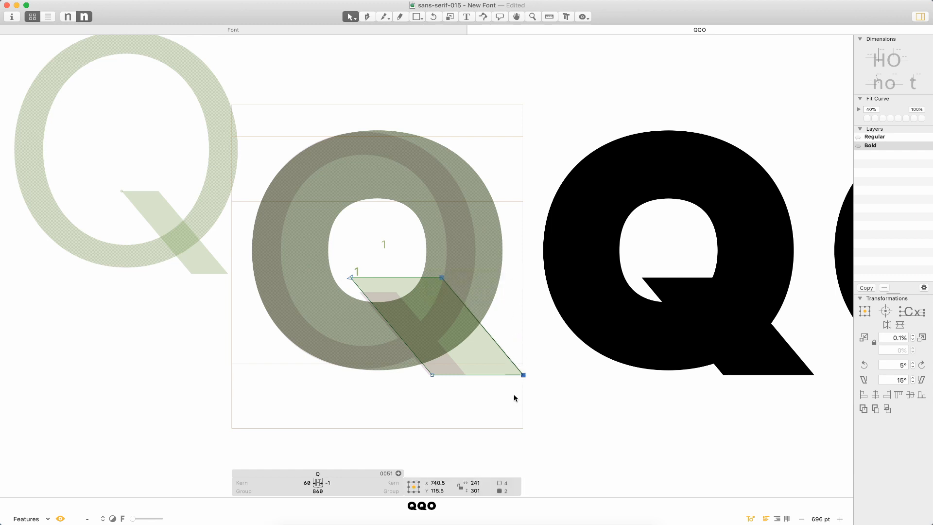
key(shift+Left)
key(shift+Left)
key(shift+Left)
key(shift+Left)
key(shift+Left)
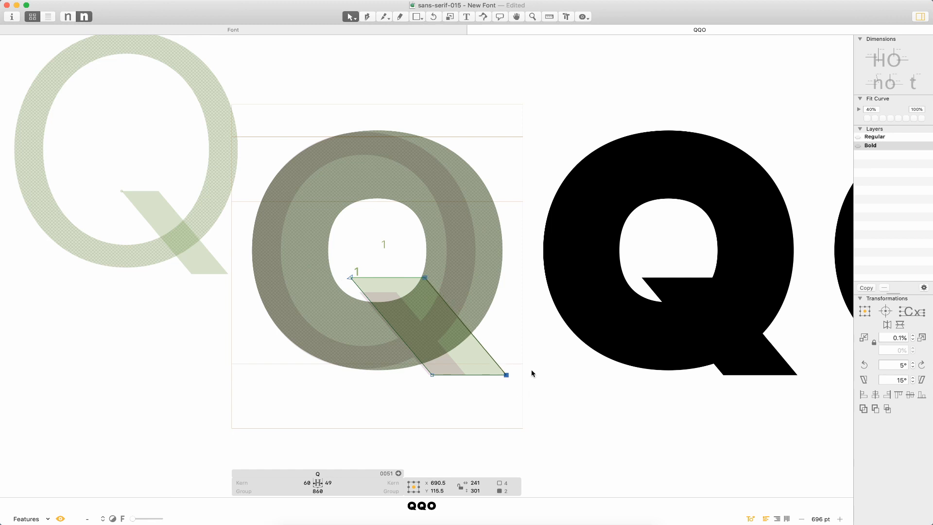
Move the whole narrowed tail 40 units to the left.
double_click(405, 280)
key(shift+Left)
key(shift+Left)
key(shift+Left)
key(shift+Left)
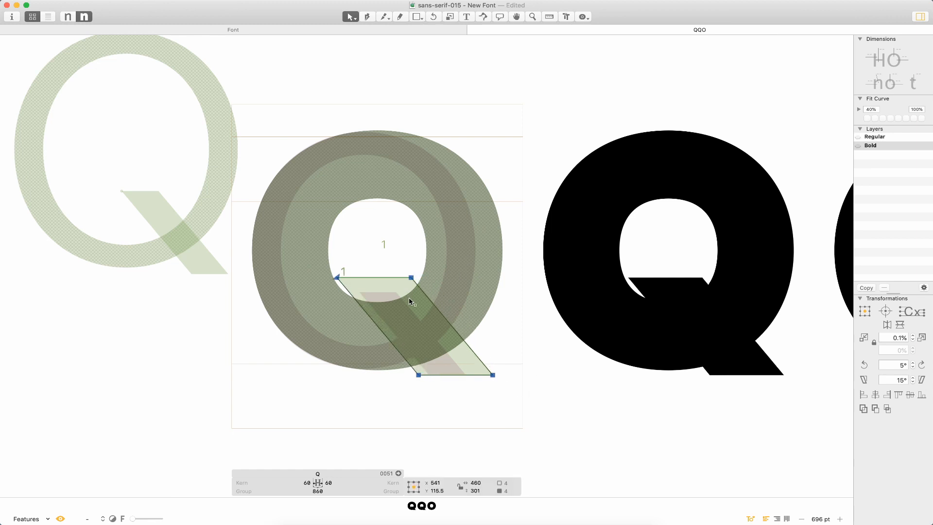
click(433, 256)
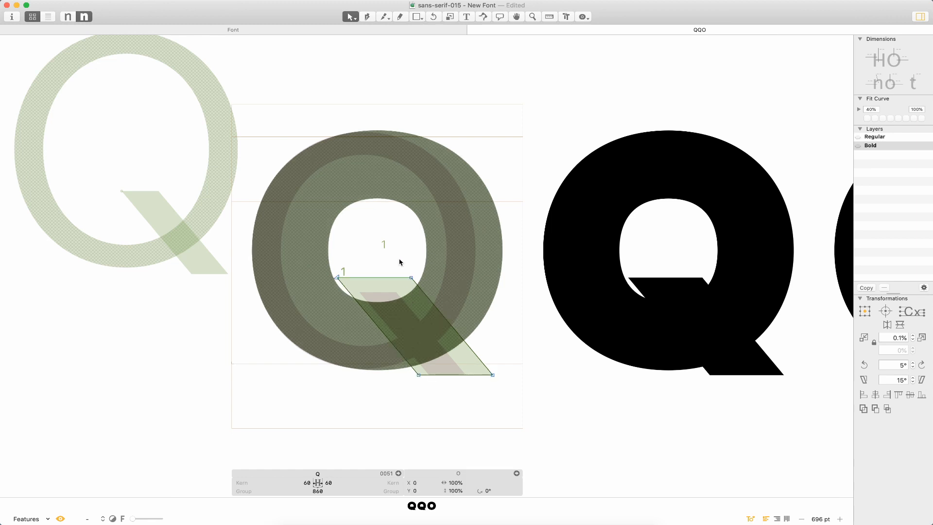
Extend the tail's top edge upward along its slant to a 336-unit height, and shift the whole tail about 10 units down and right.
key(super+minus)
key(super+minus)
key(super+minus)
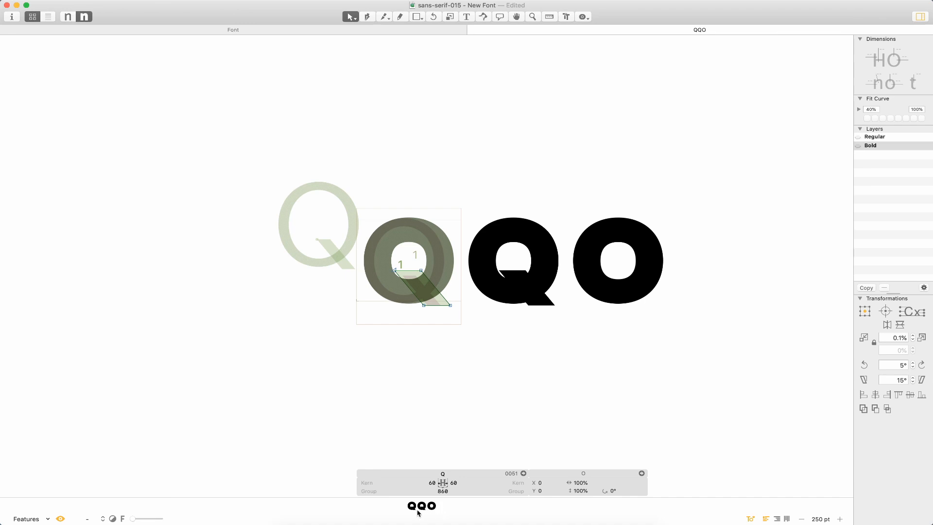
key(super+space)
drag(487, 199, 313, 348)
click(449, 254)
double_click(449, 254)
click(447, 247)
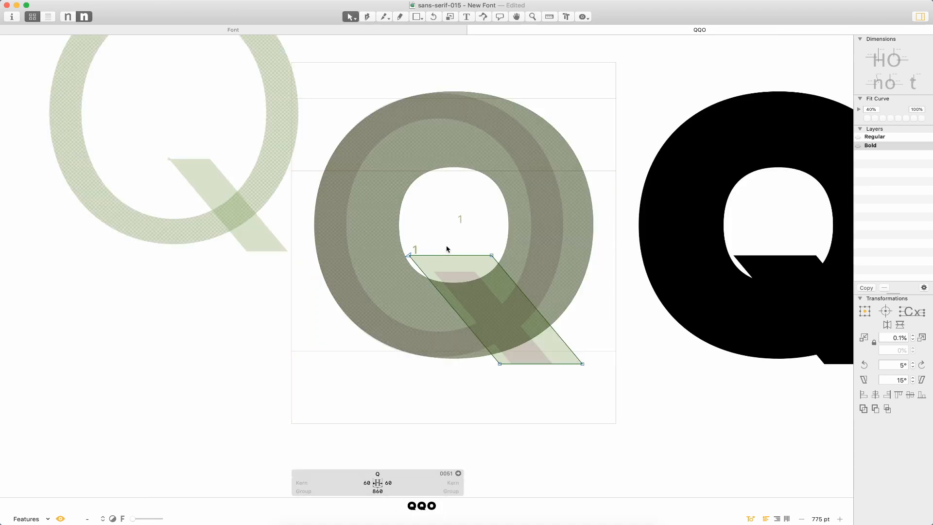
click(413, 255)
drag(469, 259, 465, 245)
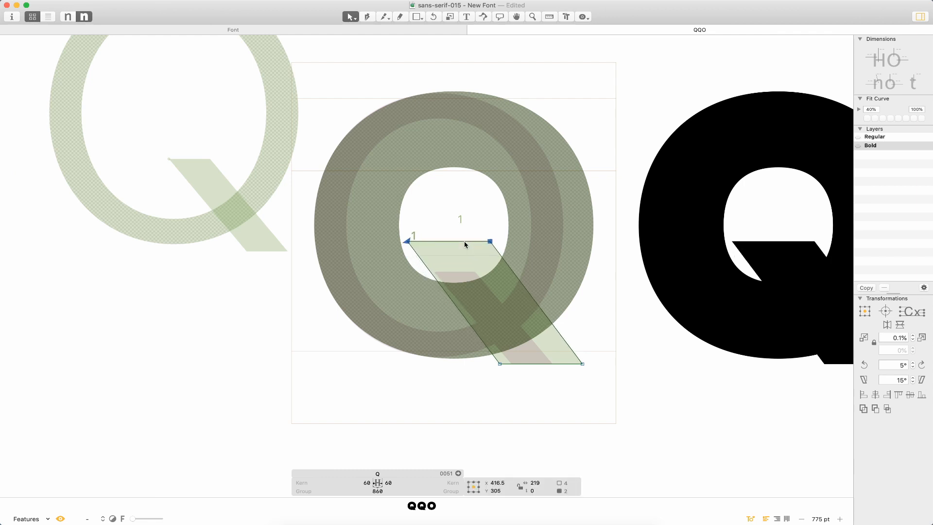
double_click(466, 243)
key(Down)
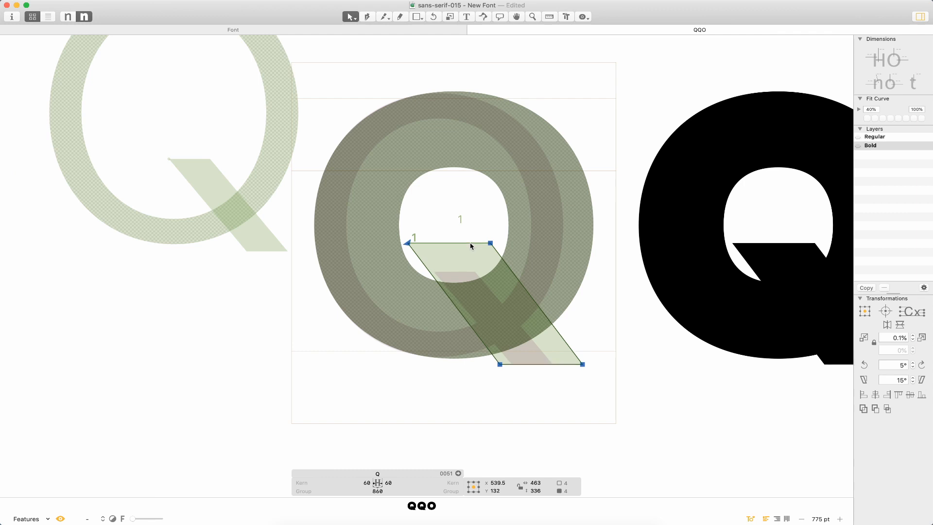
key(shift+Down)
key(shift+Right)
click(473, 222)
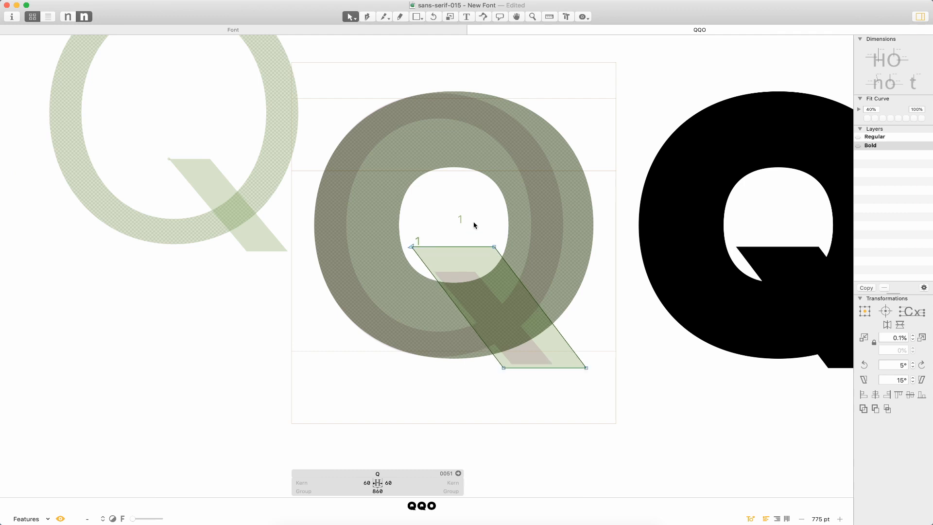
Set the Q's left and right metrics keys to O, and check its spacing in the Regular and Bold masters.
scroll(478, 233, up, 2)
scroll(475, 235, down, 6)
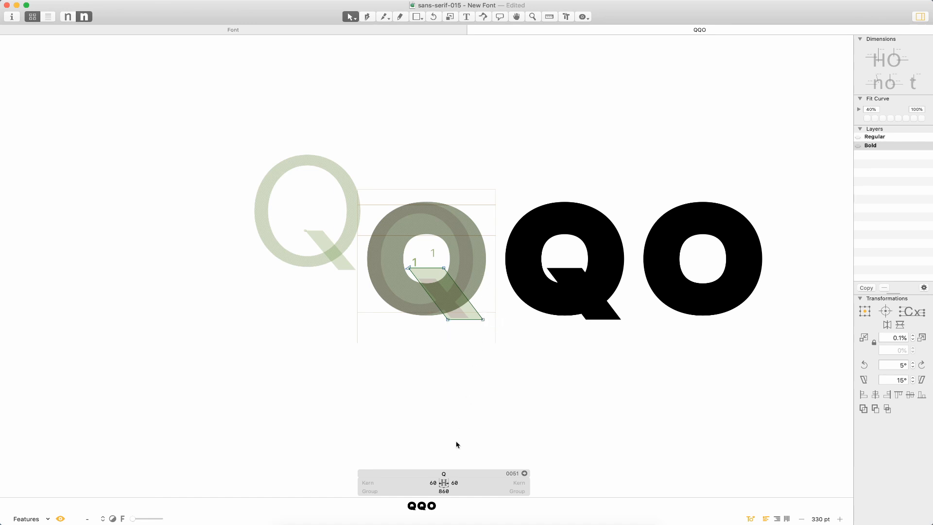
click(426, 482)
text(O)
key(Tab)
text(O)
key(Return)
key(super+1)
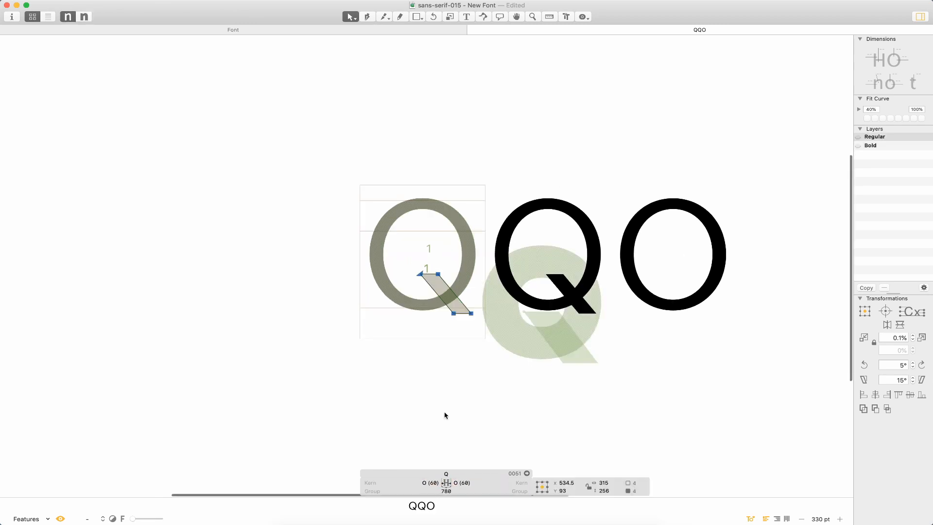
click(421, 484)
click(543, 315)
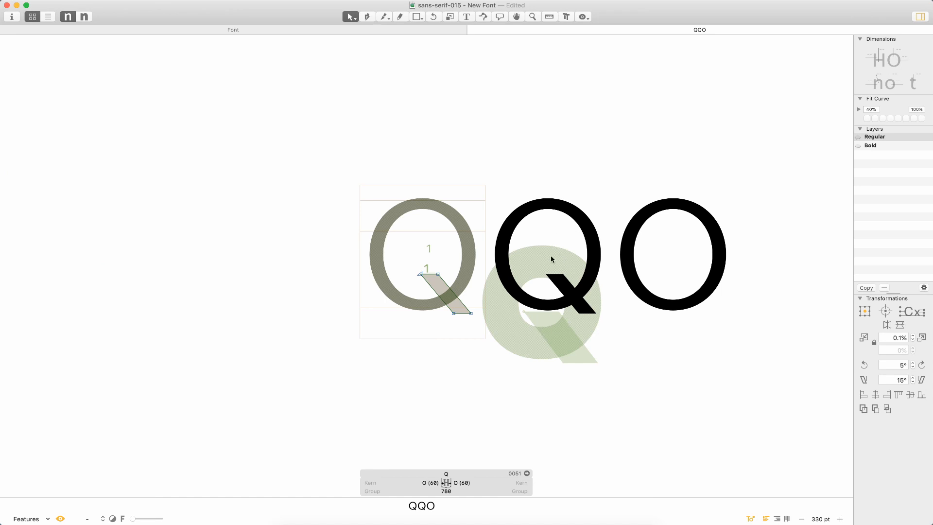
key(super+2)
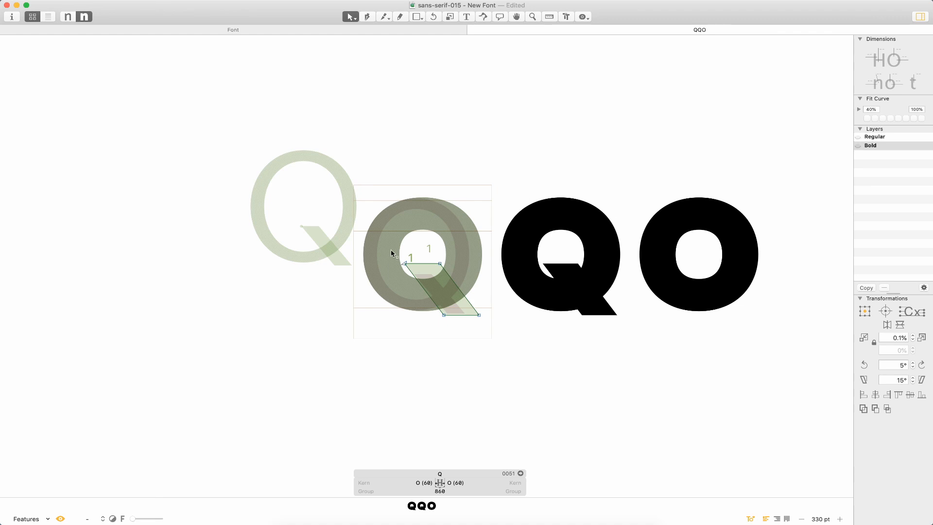
Try pulling the bold tail's top edge down along its slant to Y 133, inside the O's stroke, and undo it.
drag(392, 254, 467, 262)
key(super+z)
click(492, 263)
click(424, 264)
drag(440, 265, 458, 288)
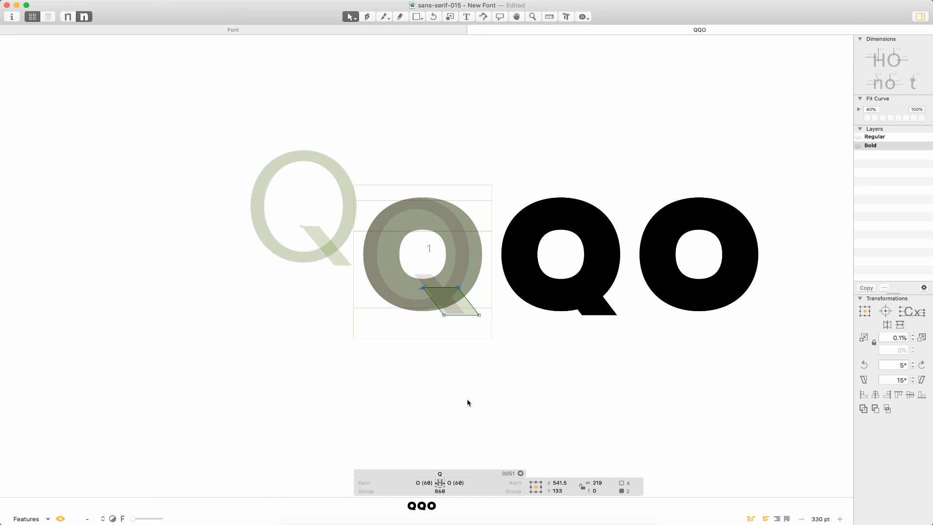
key(super+z)
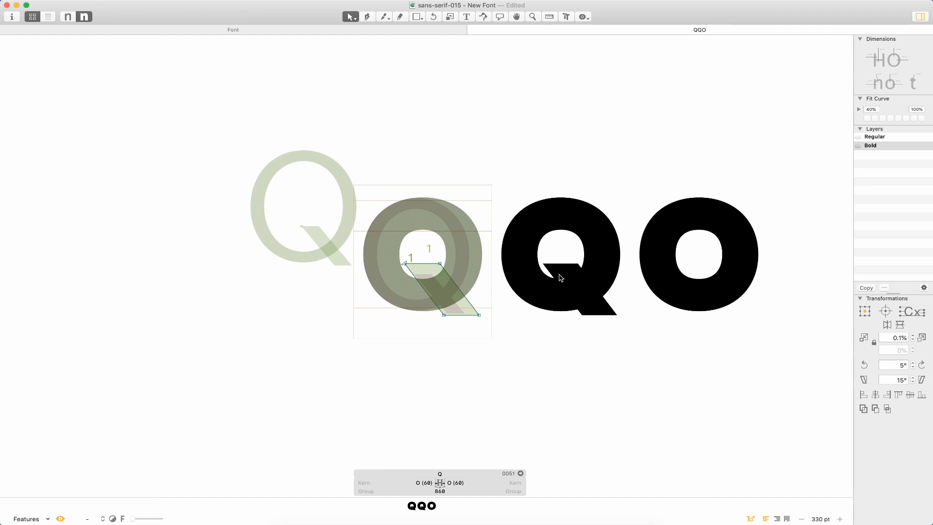
Close the QQO edit tab to return to the font overview.
key(super+w)
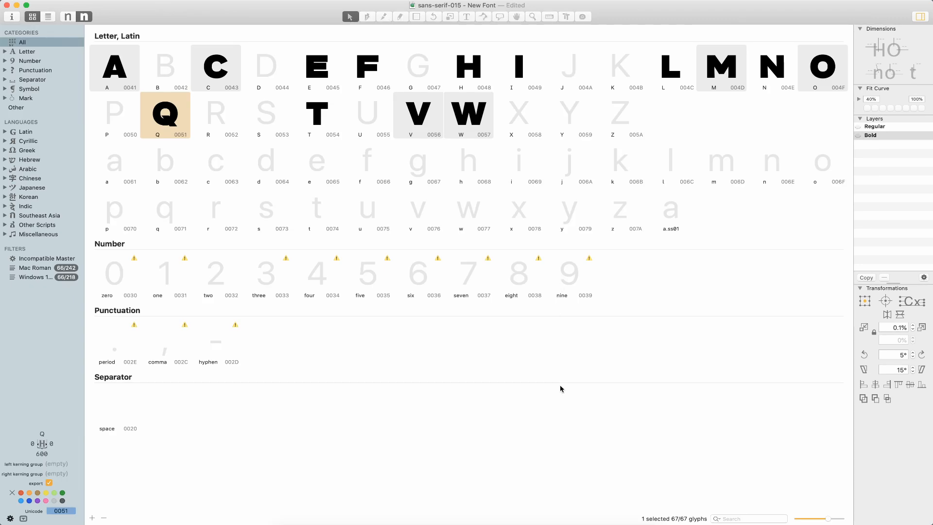